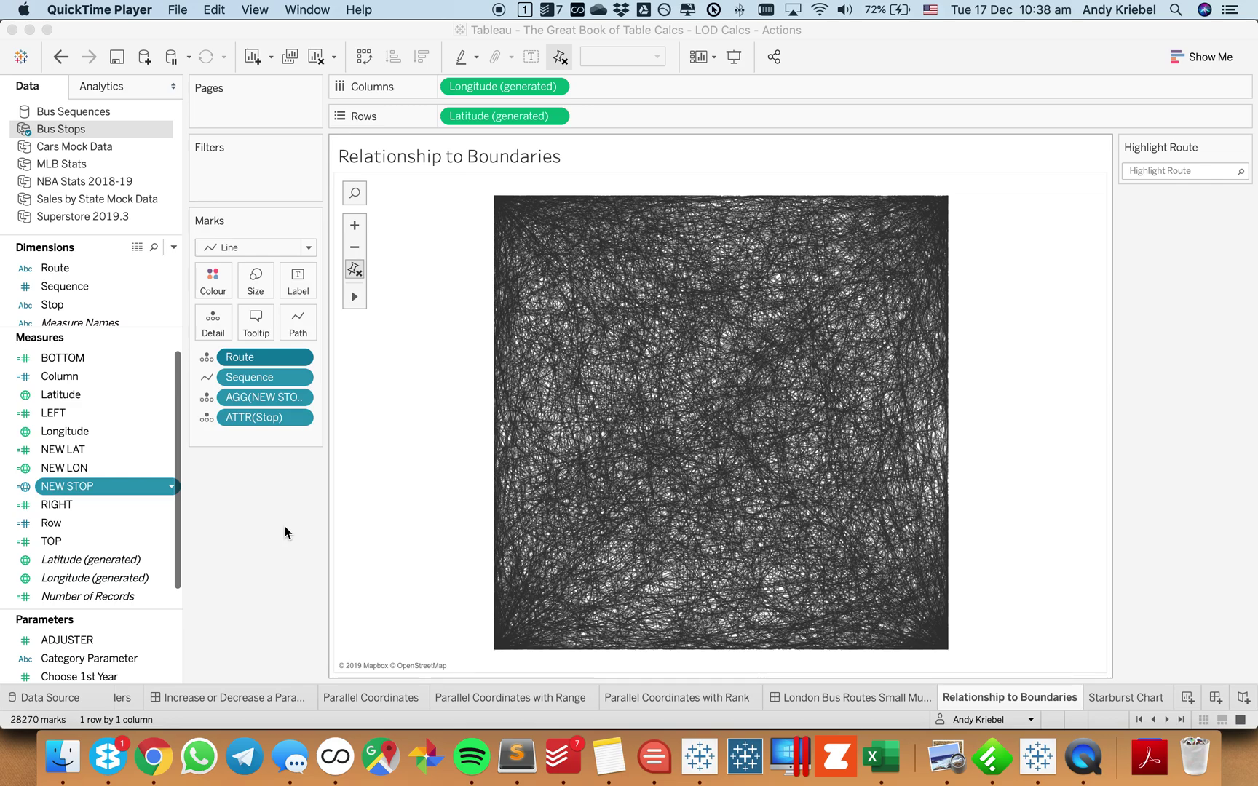
# - Review the London Bus Routes small multiples dashboard and highlight route 7 on the Relationship to Boundaries sheet
pyautogui.click(866, 697)
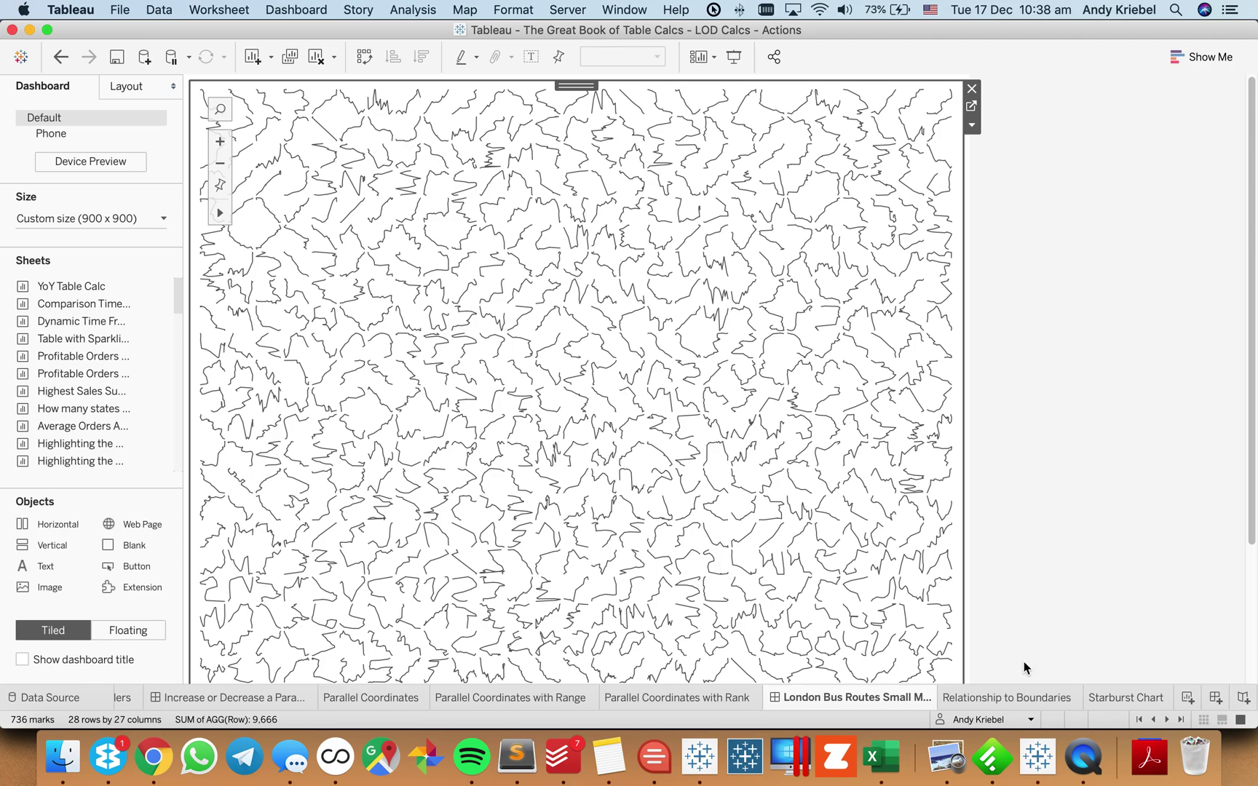
pyautogui.click(1027, 699)
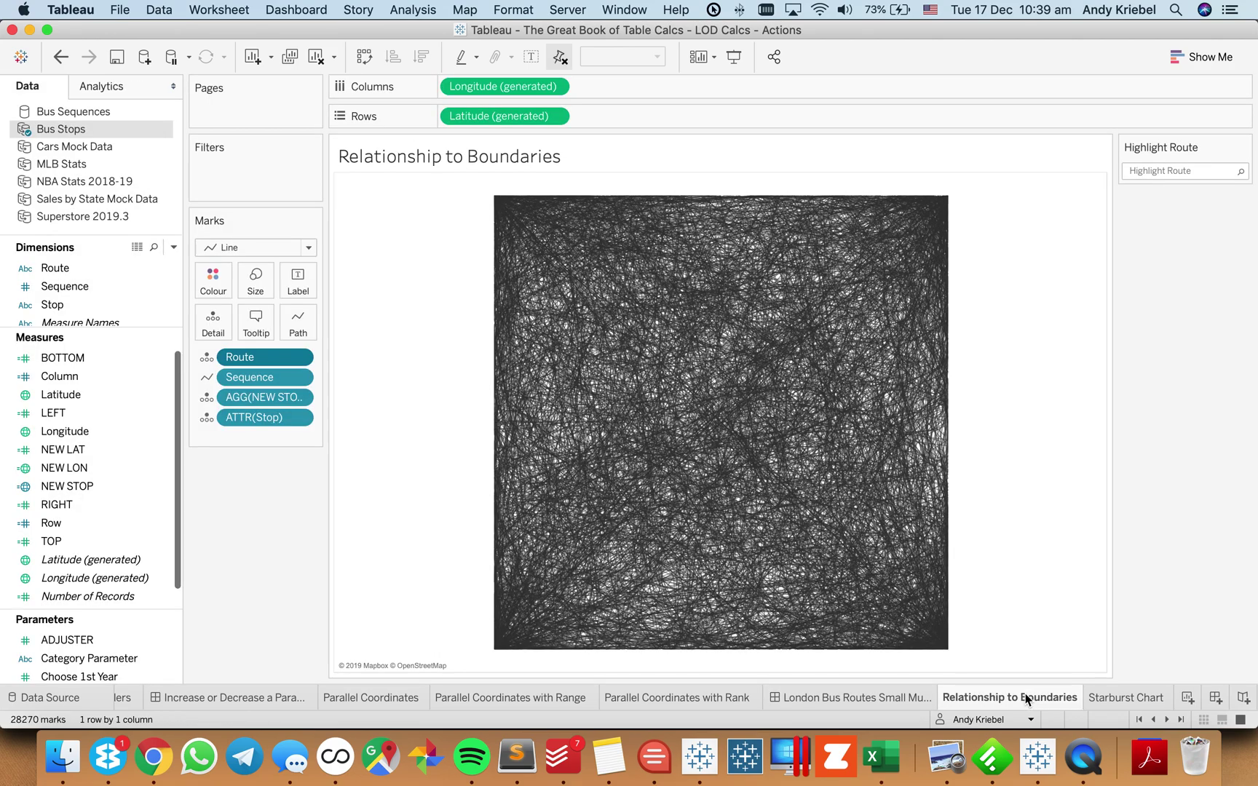
pyautogui.click(1178, 171)
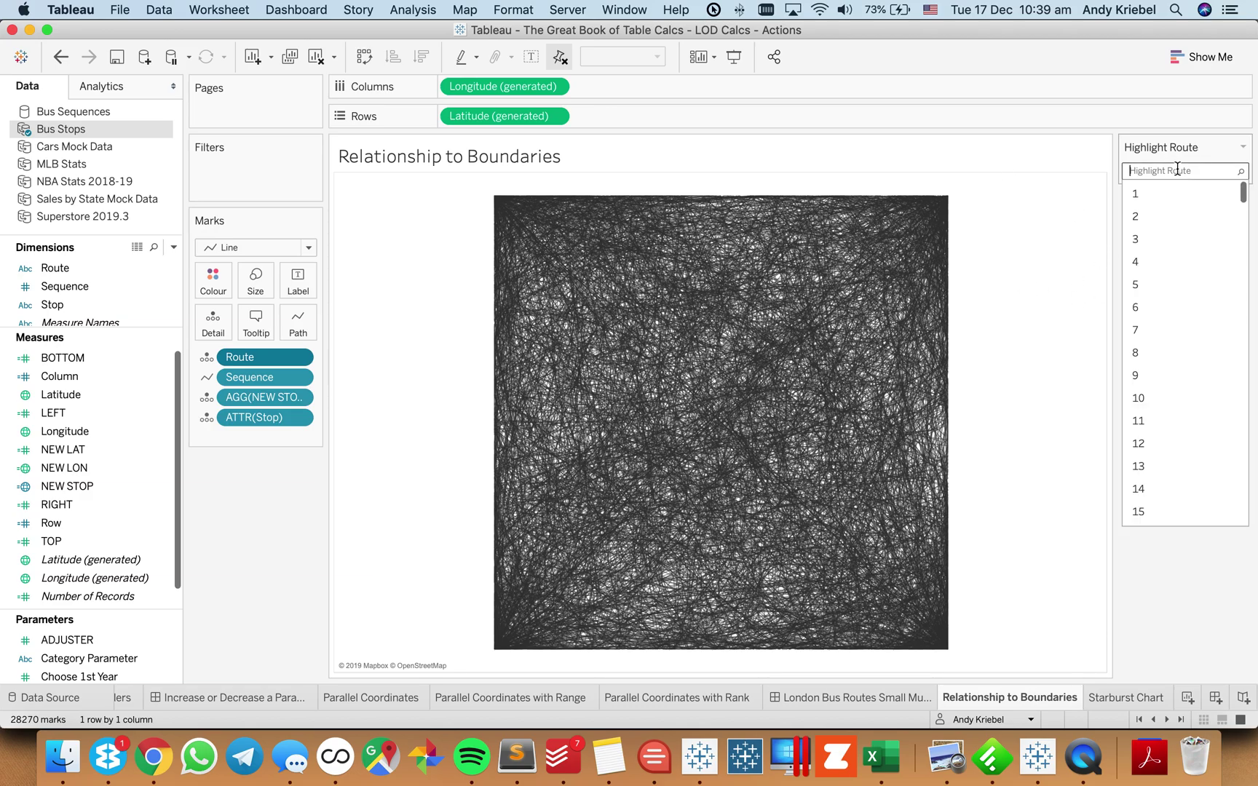
pyautogui.click(1136, 334)
pyautogui.click(1162, 170)
pyautogui.click(1149, 504)
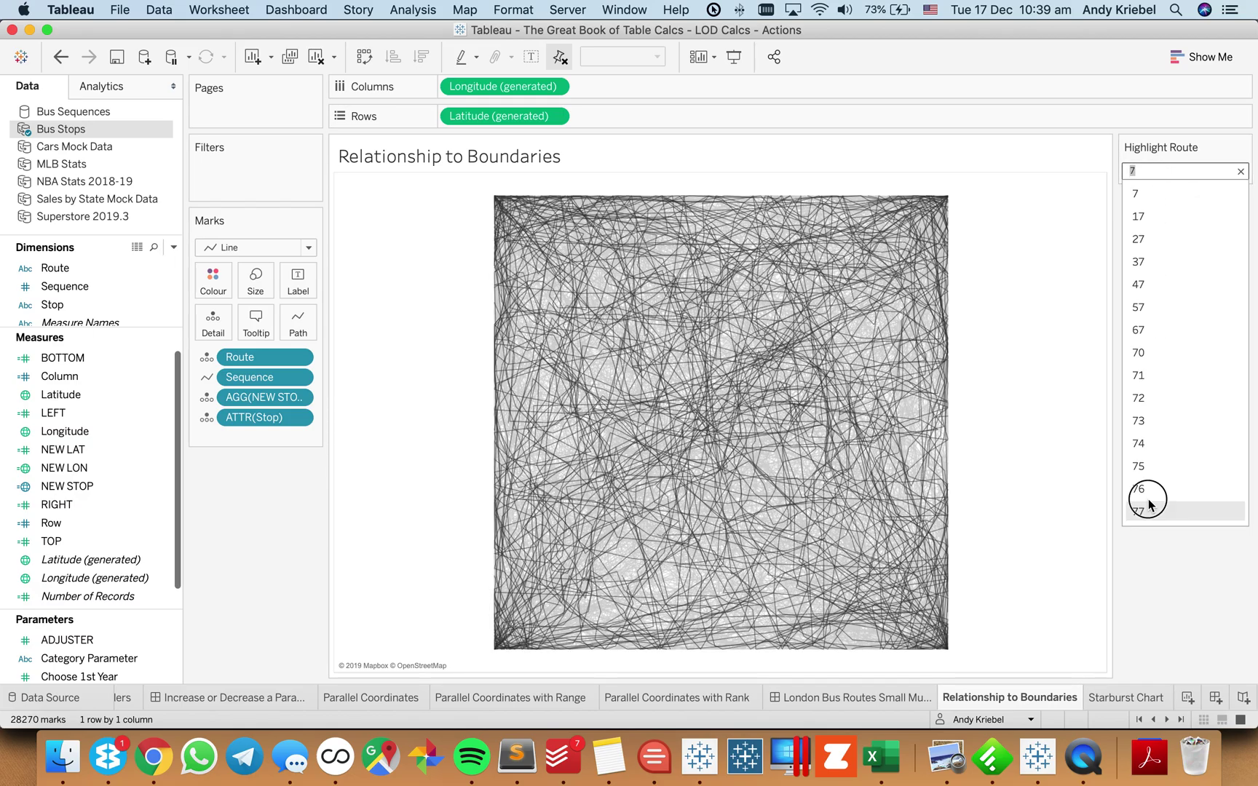
pyautogui.click(1149, 169)
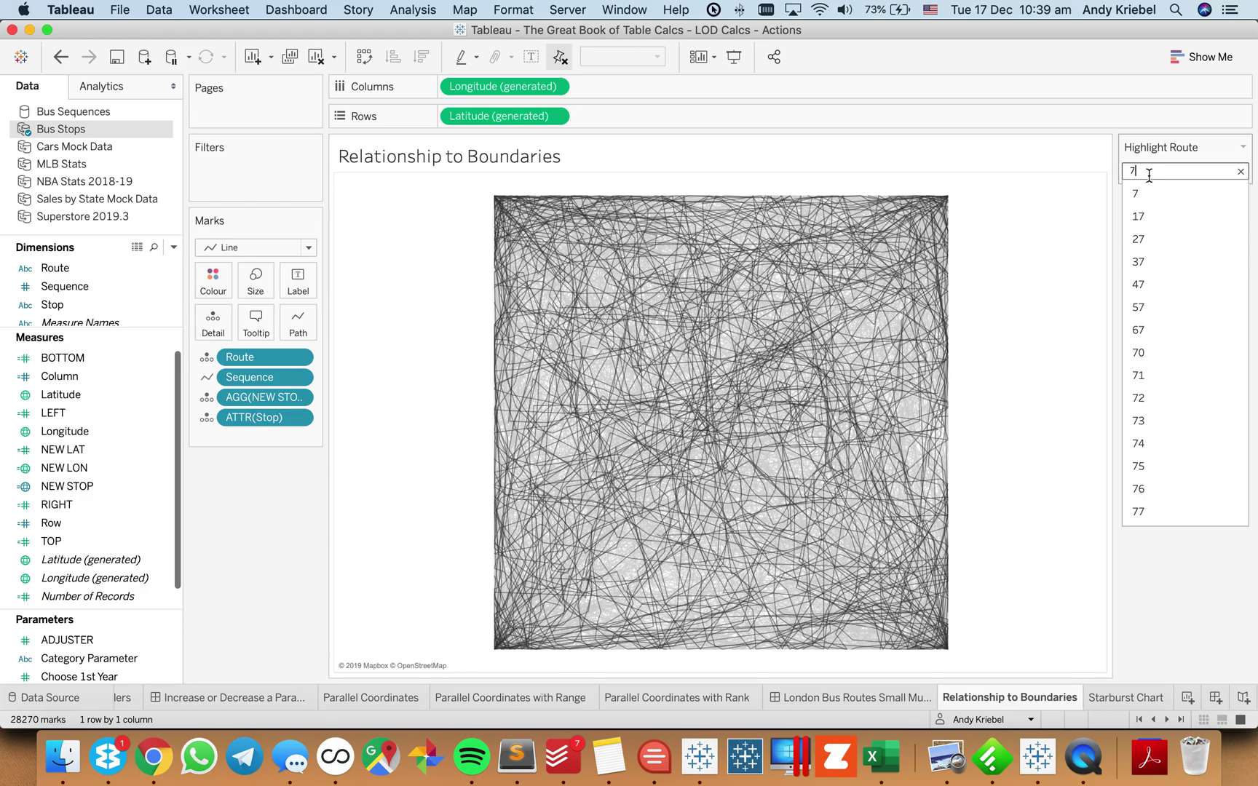
pyautogui.click(1060, 268)
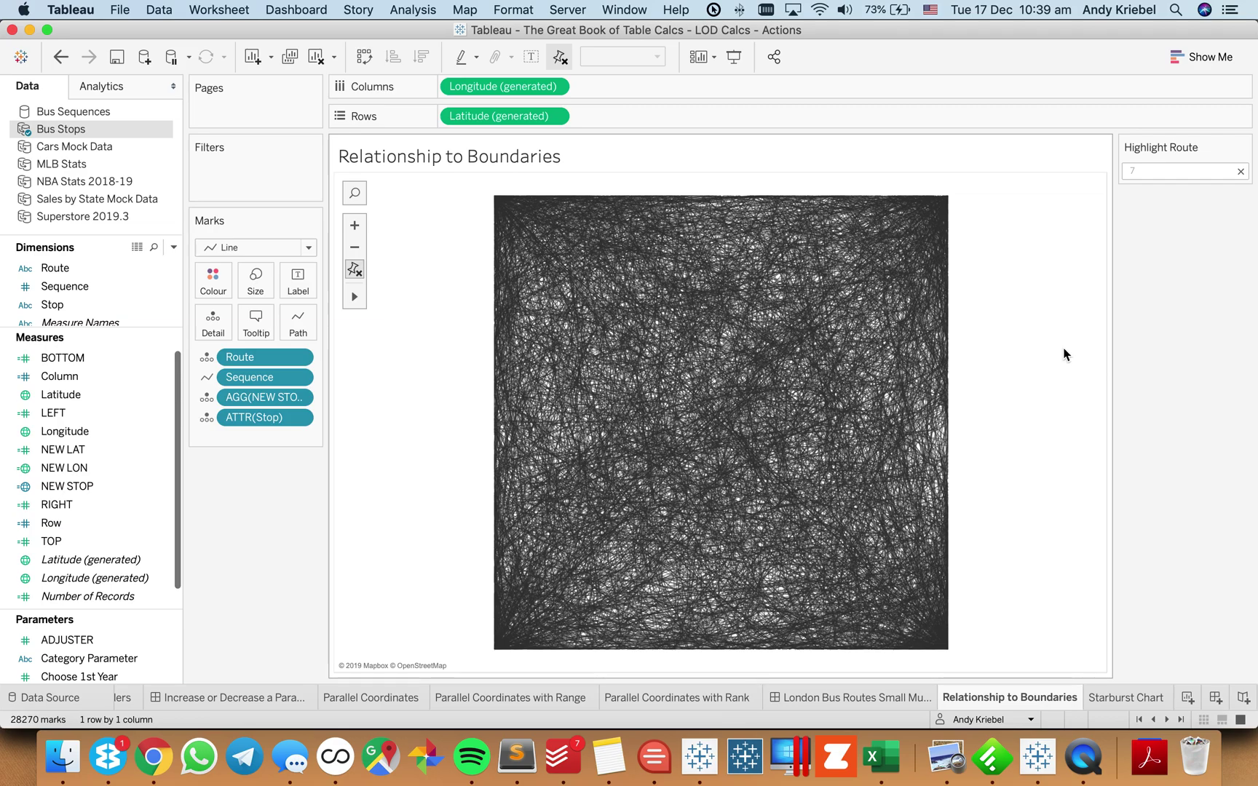
# - Switch to the blank Book2 workbook and connect it to Bus Stops.csv from the Datasources folder
pyautogui.click(1037, 757)
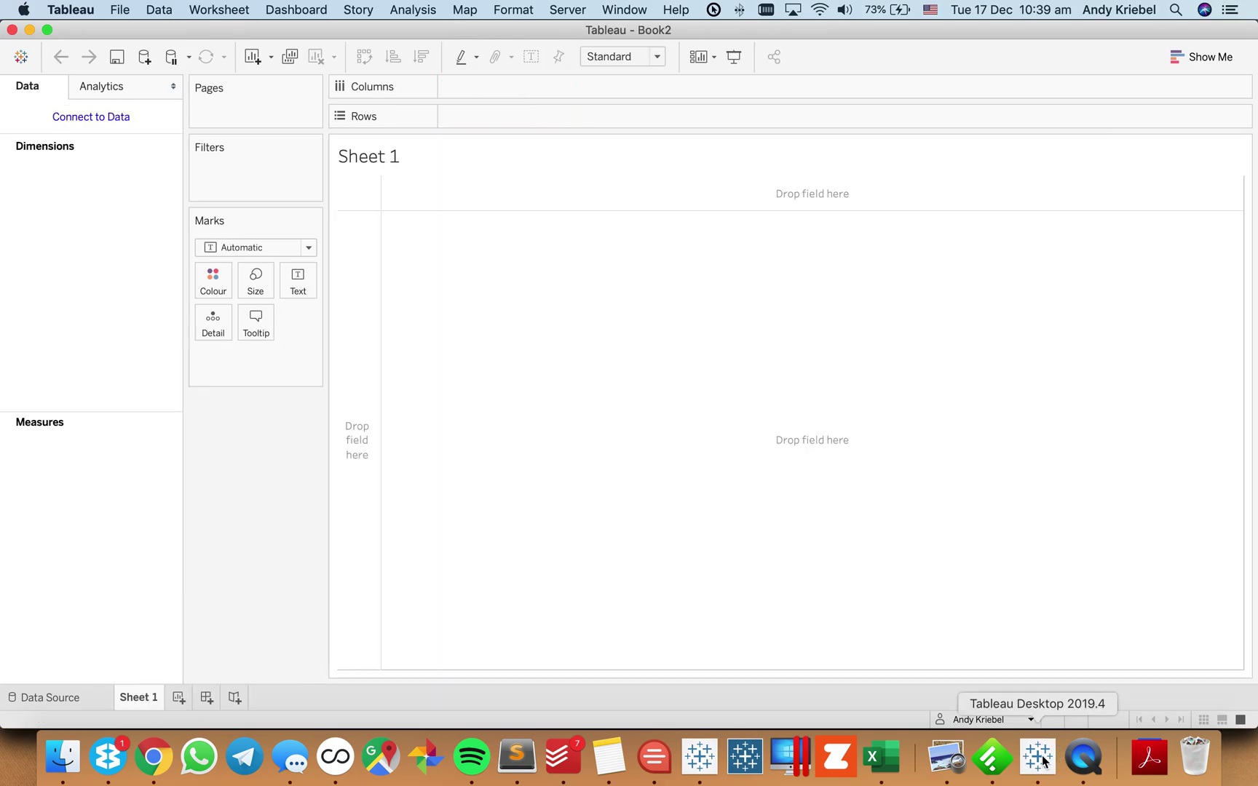
pyautogui.click(98, 118)
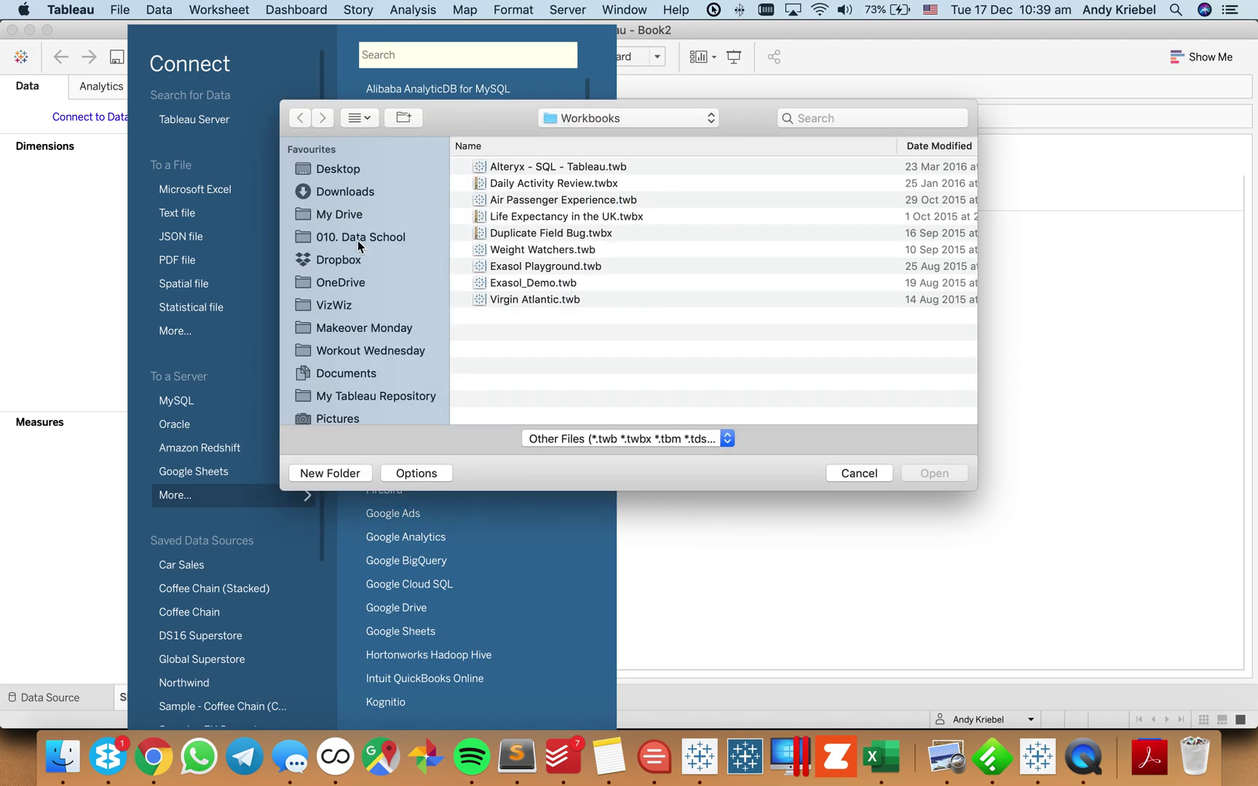
pyautogui.click(358, 241)
pyautogui.doubleClick(502, 167)
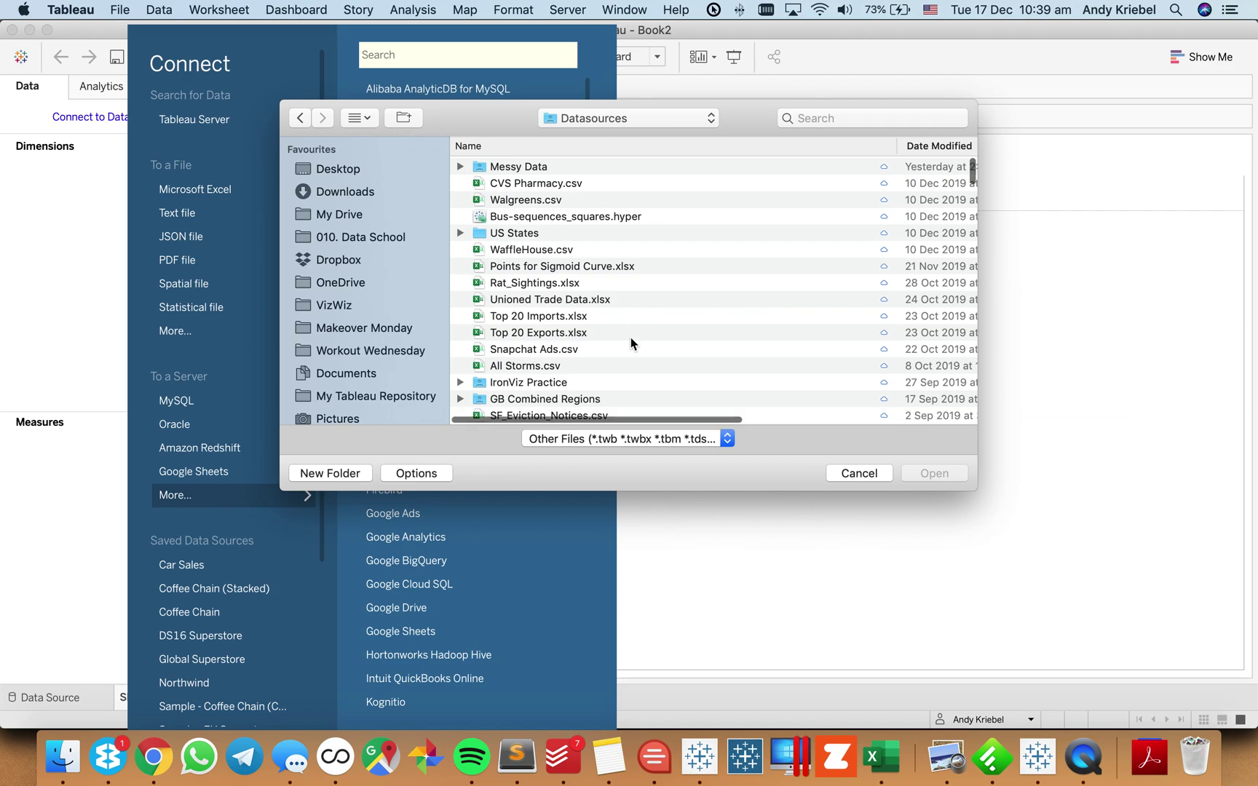
pyautogui.click(598, 149)
pyautogui.scroll(-5, 597, 291)
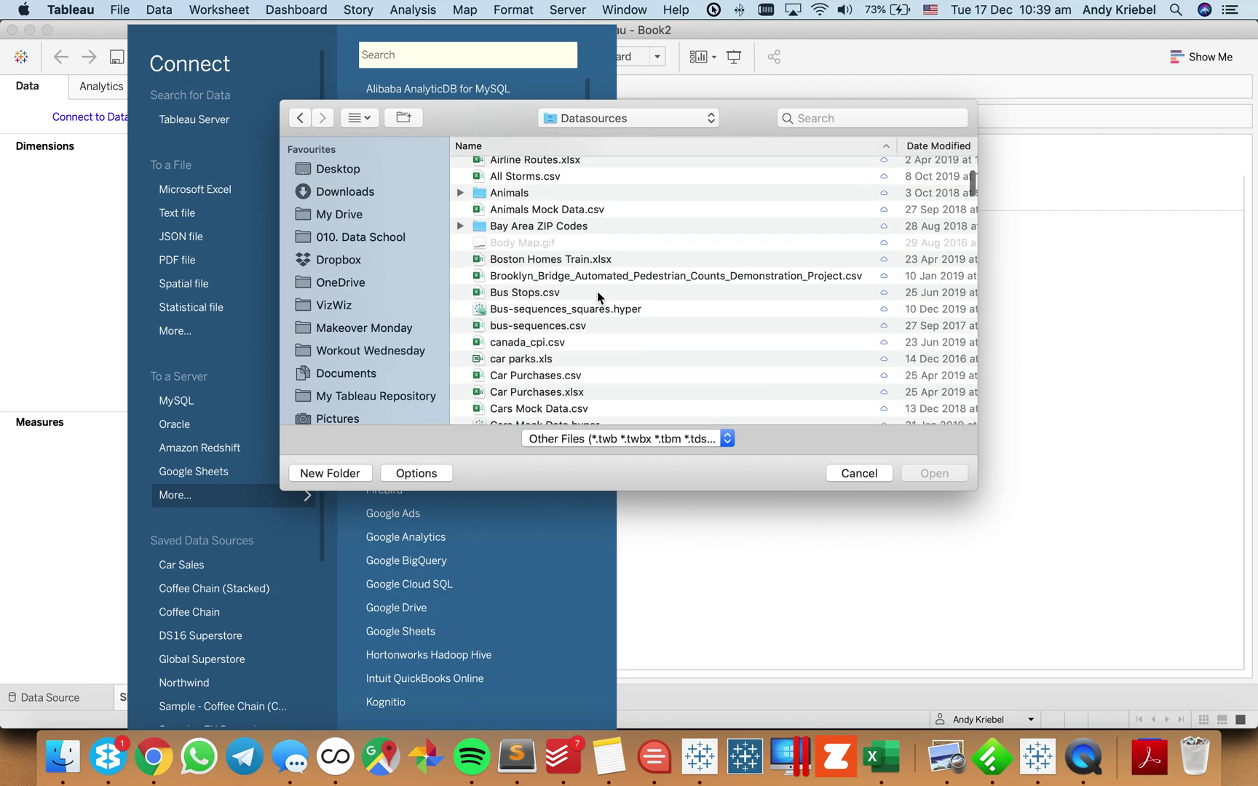
pyautogui.click(522, 275)
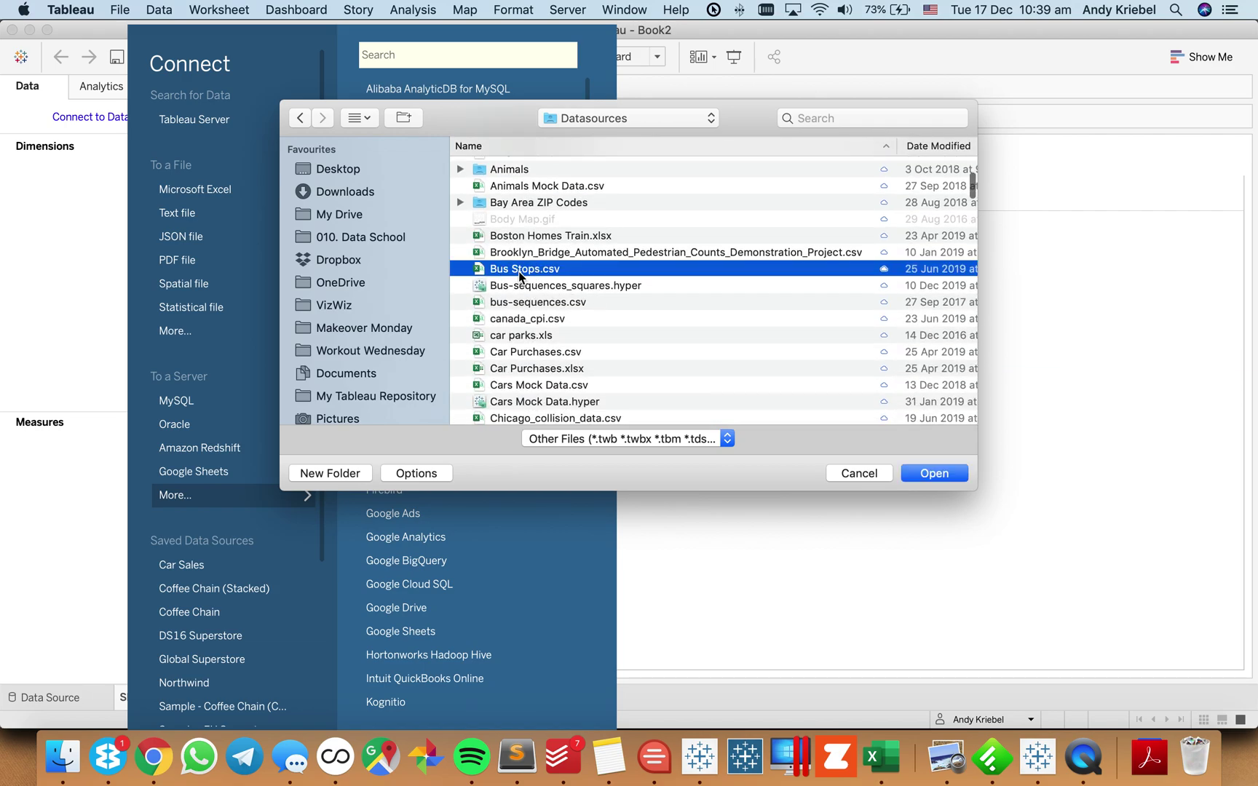
pyautogui.doubleClick(522, 275)
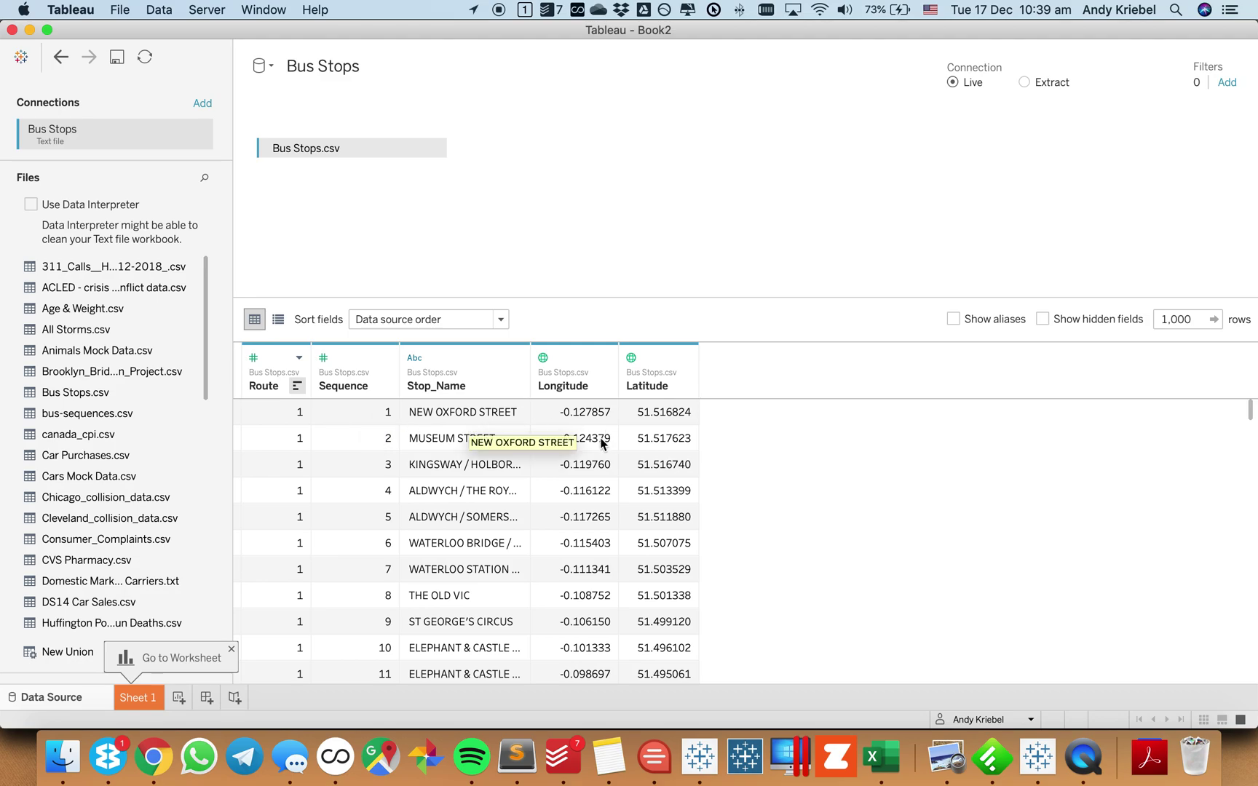
# - On Sheet 1, convert Route and Sequence to dimensions and set Route's data type to String
pyautogui.click(140, 698)
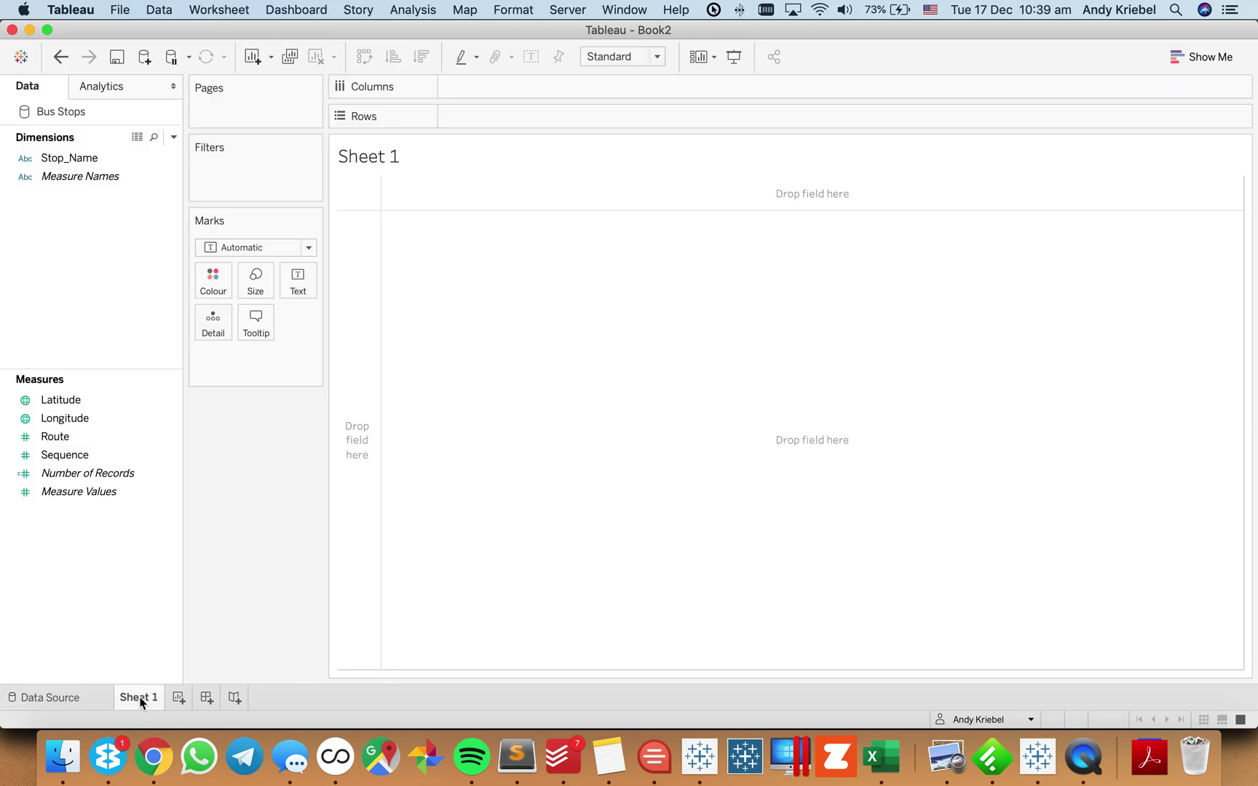
pyautogui.moveTo(72, 437); pyautogui.dragTo(63, 317)
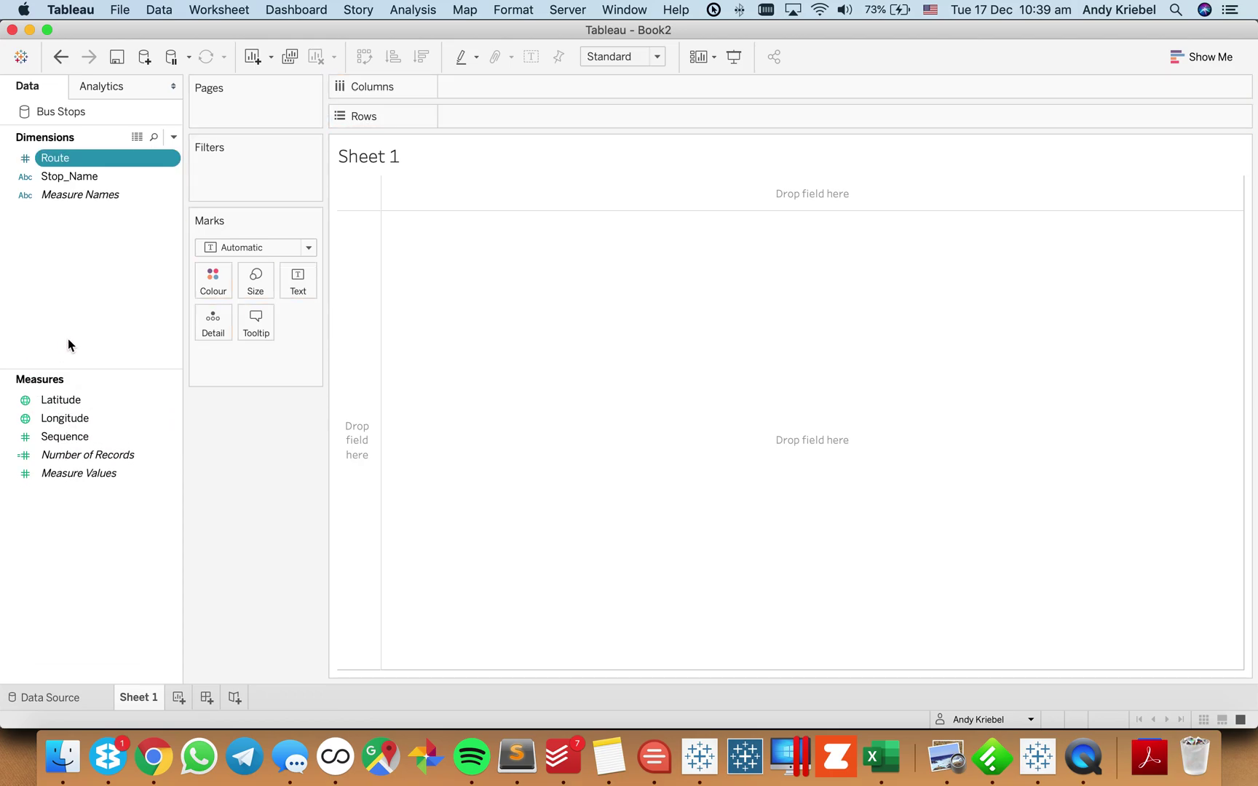
pyautogui.moveTo(72, 439); pyautogui.dragTo(67, 304)
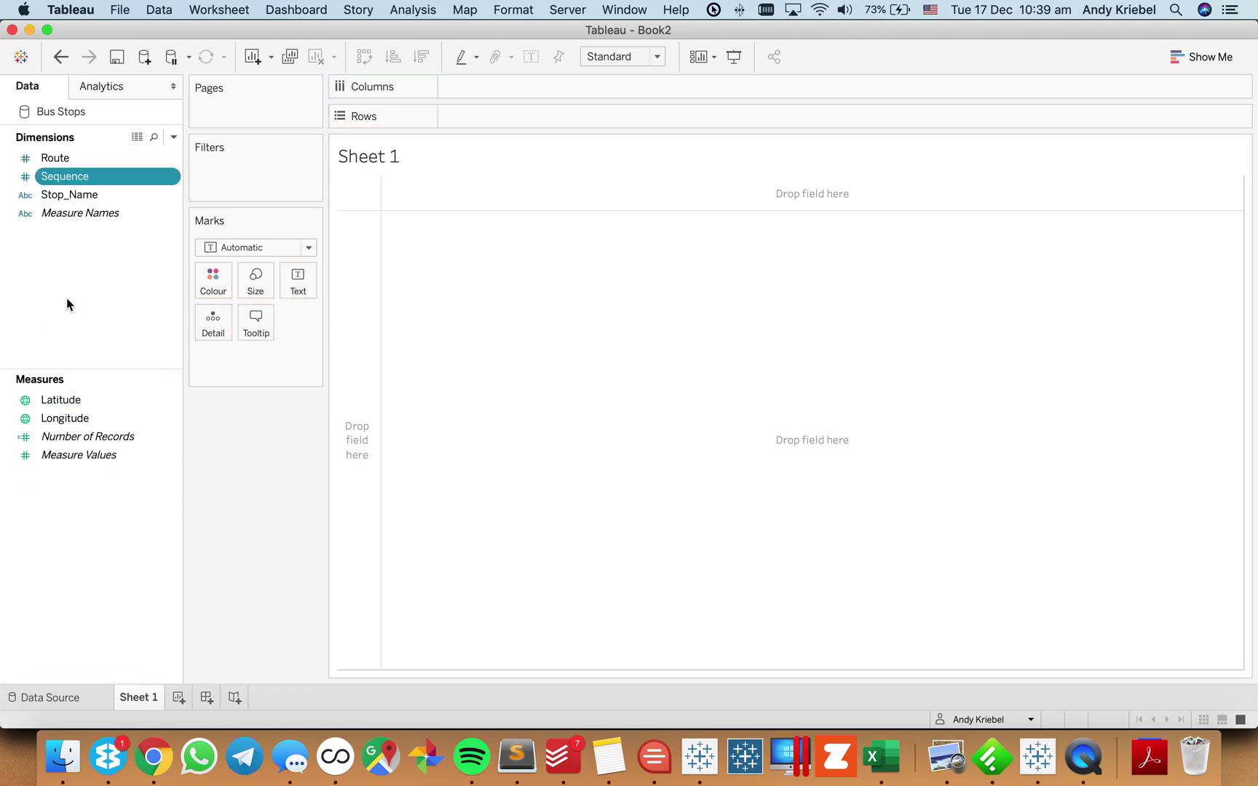
pyautogui.click(26, 158)
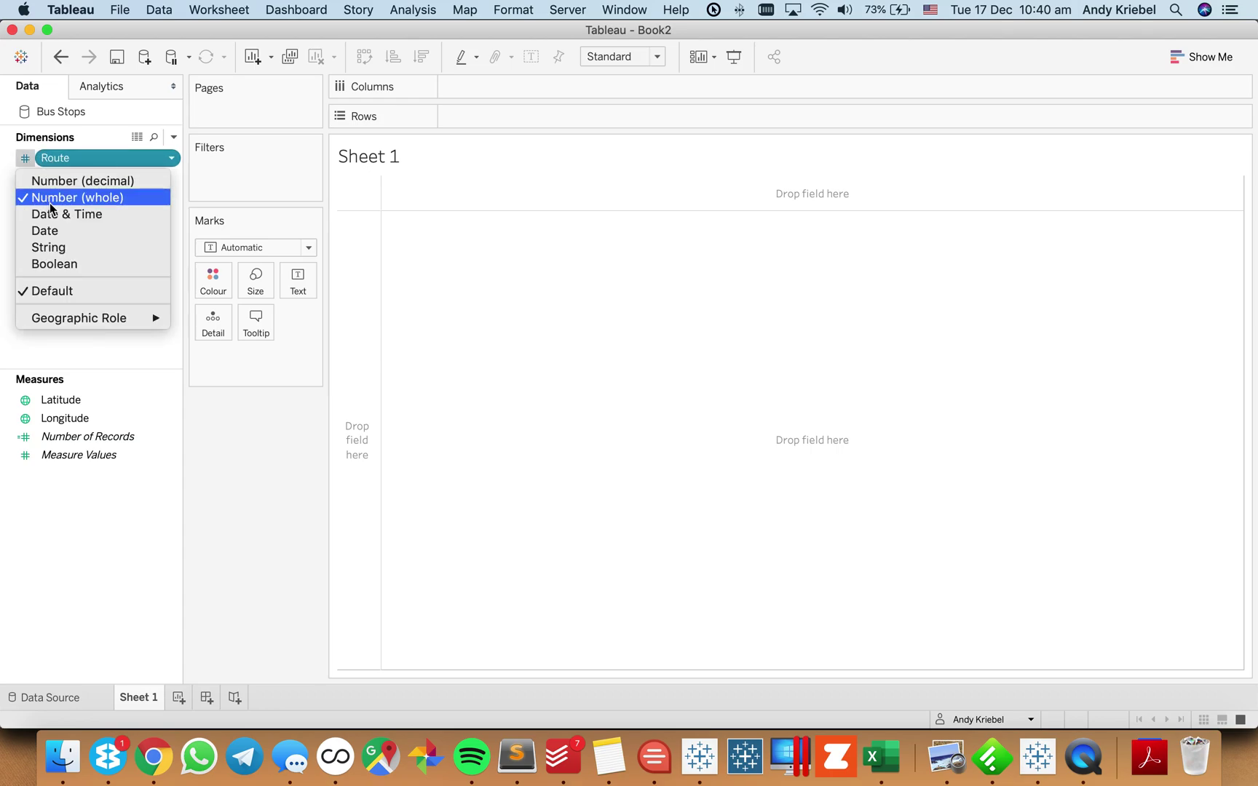
pyautogui.click(48, 247)
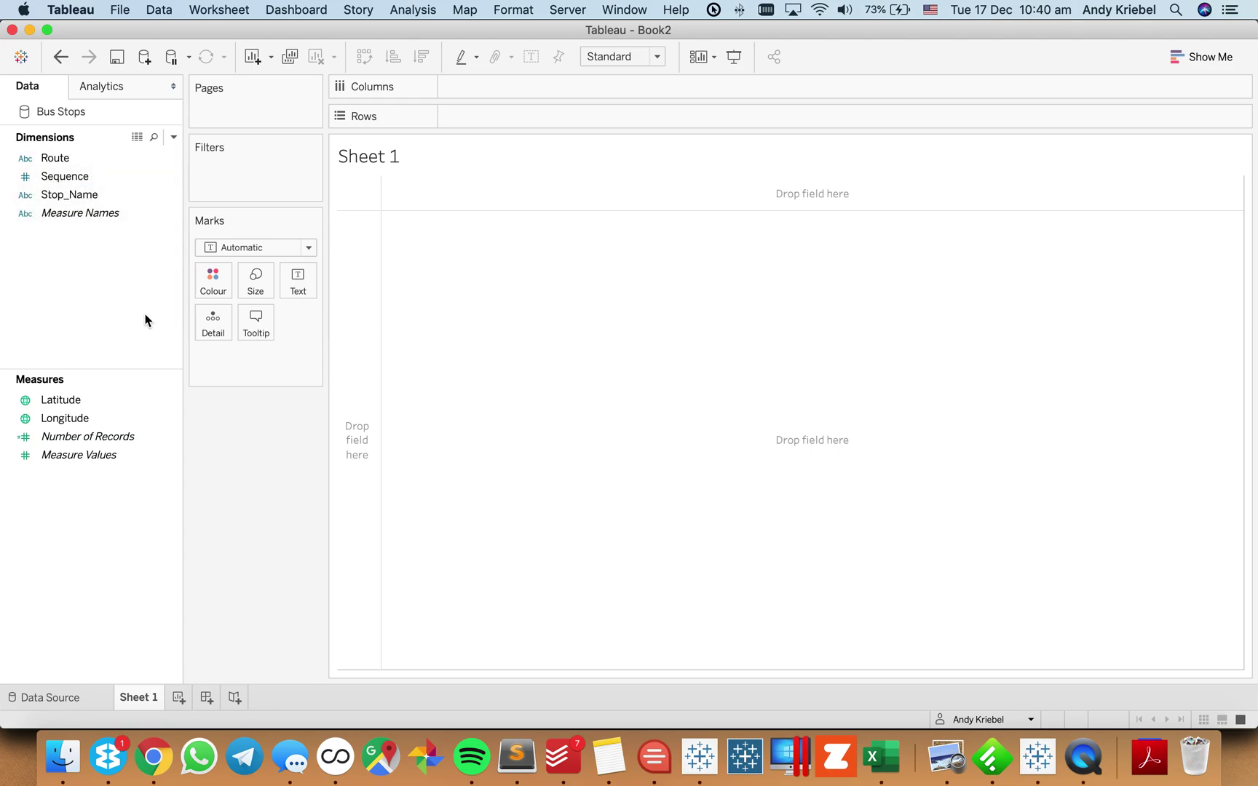
# - List the Route values as rows, examine them through to the UL routes, and remove the field from the view
pyautogui.moveTo(73, 159); pyautogui.dragTo(357, 306)
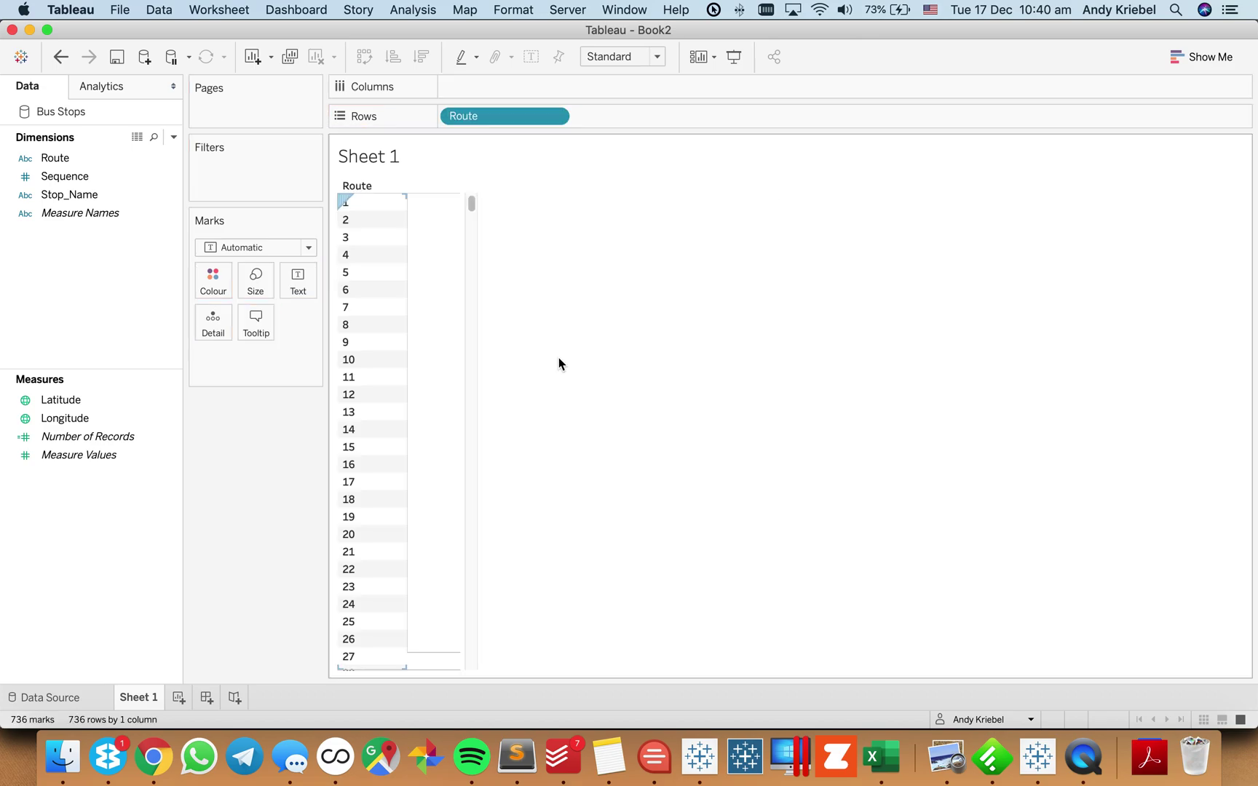
pyautogui.moveTo(471, 203); pyautogui.dragTo(478, 640)
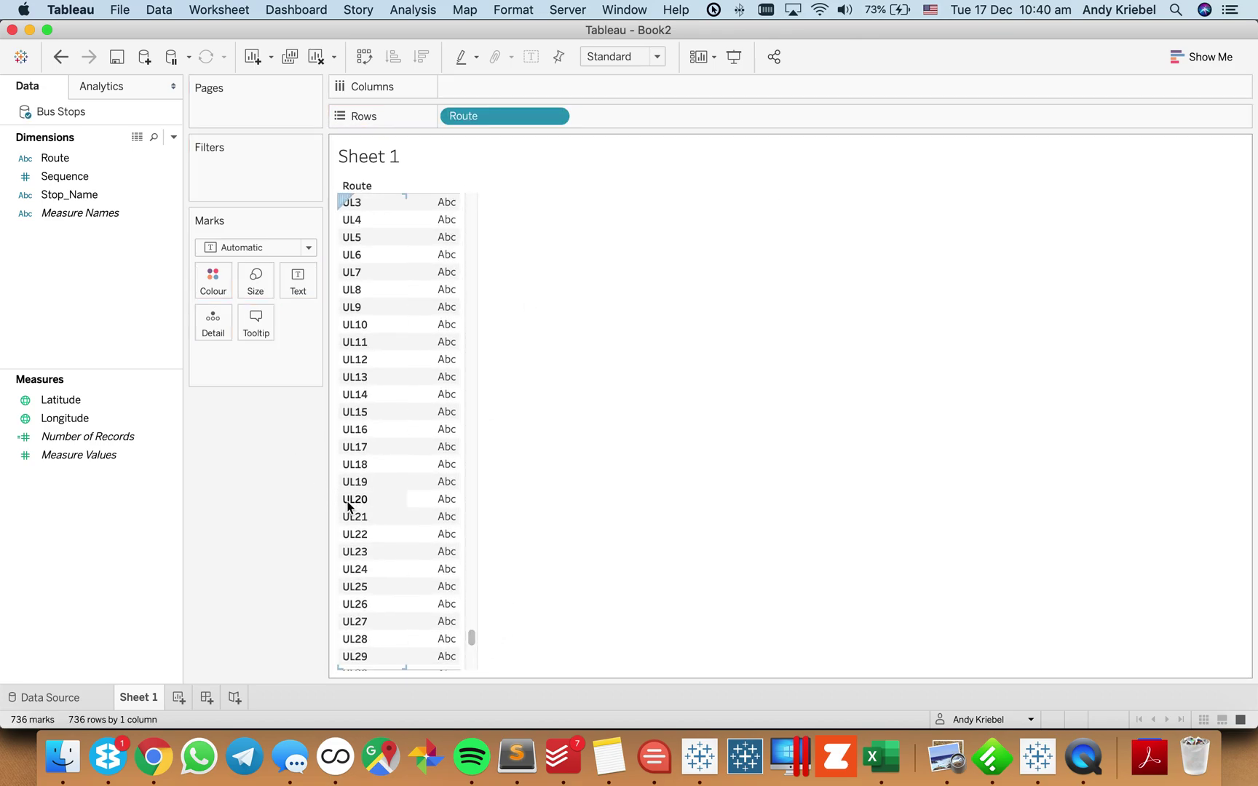
pyautogui.moveTo(472, 638); pyautogui.dragTo(371, 174)
pyautogui.moveTo(476, 117); pyautogui.dragTo(76, 301)
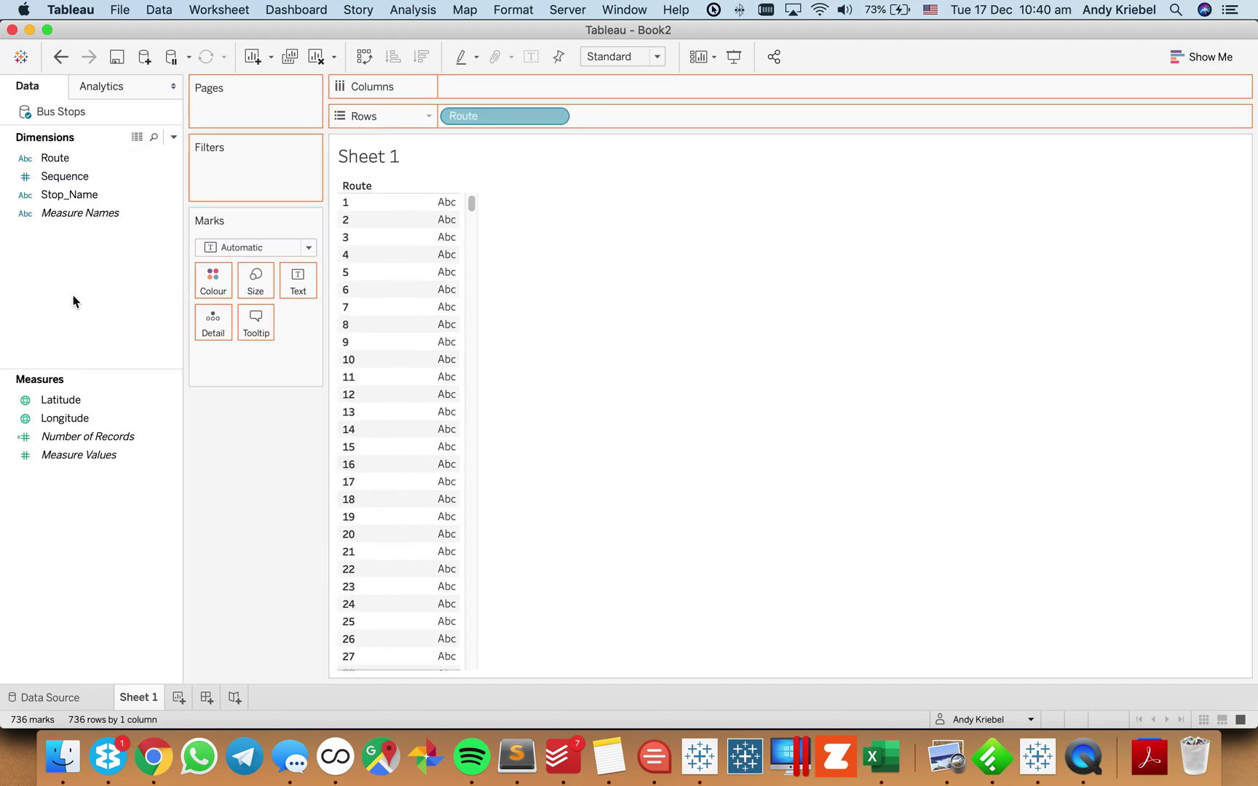
# - Plot average Latitude and average Longitude as a map on Sheet 1
pyautogui.doubleClick(62, 401)
pyautogui.click(66, 425)
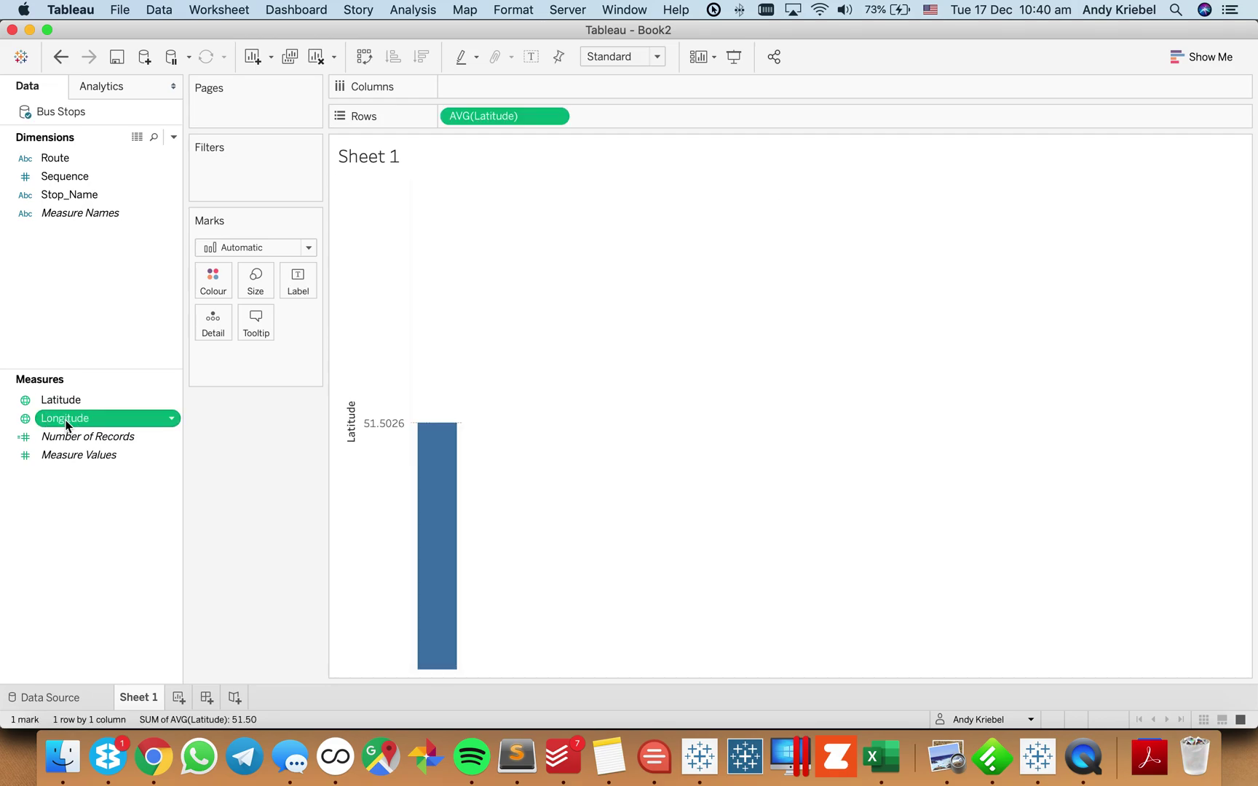
pyautogui.doubleClick(66, 425)
# - Filter the map by Route, keeping only route 5
pyautogui.moveTo(55, 159); pyautogui.dragTo(248, 198)
pyautogui.click(475, 294)
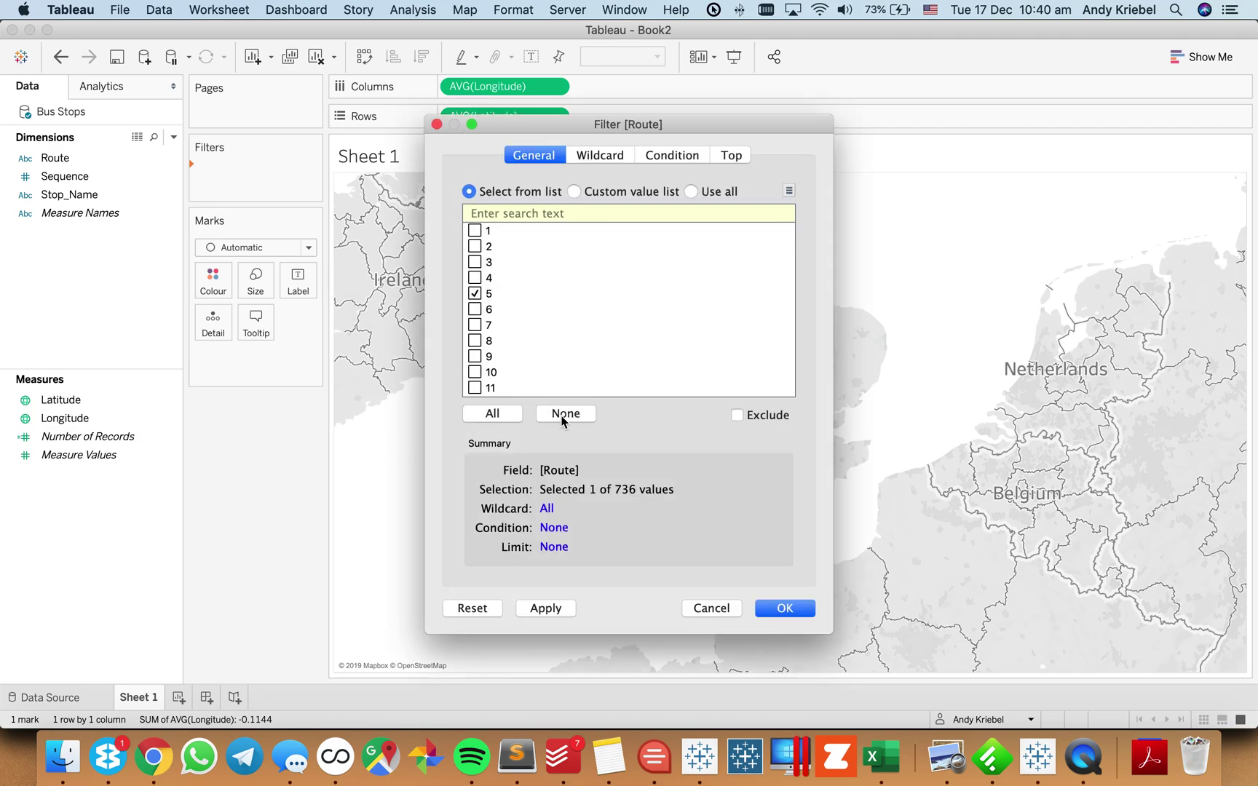
pyautogui.click(785, 608)
# - Set the mark type to Line and use Sequence as the path connecting the stops
pyautogui.click(66, 211)
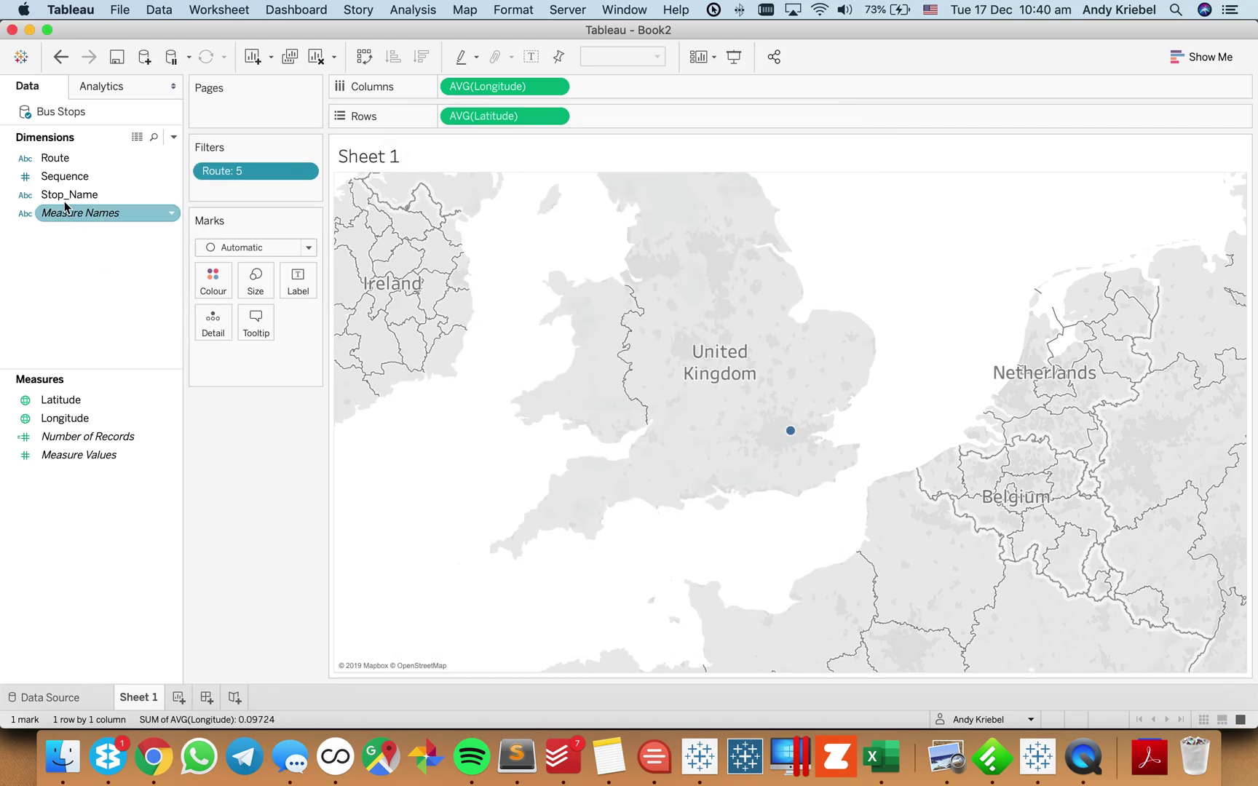
pyautogui.click(232, 248)
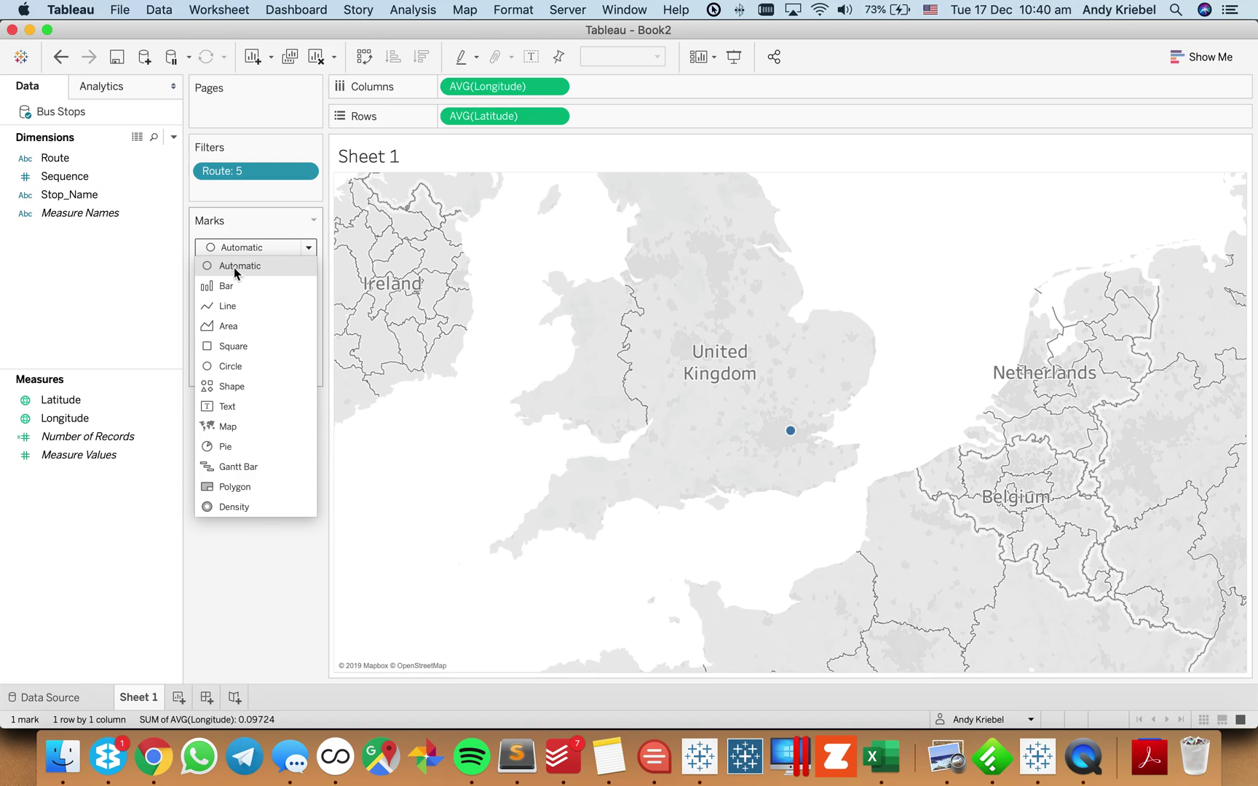
pyautogui.click(227, 306)
pyautogui.click(80, 177)
pyautogui.moveTo(82, 181); pyautogui.dragTo(298, 319)
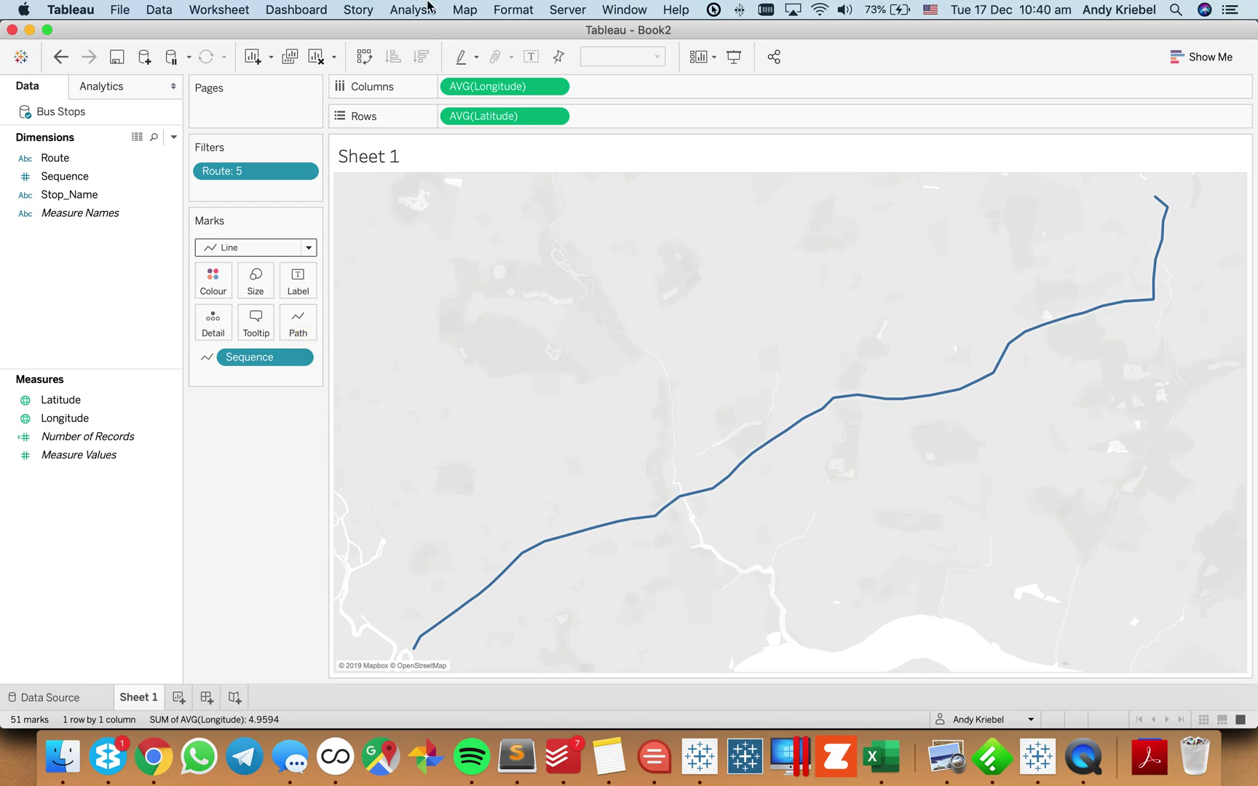
# - Set the map's background style to Streets in the map layers settings
pyautogui.click(466, 9)
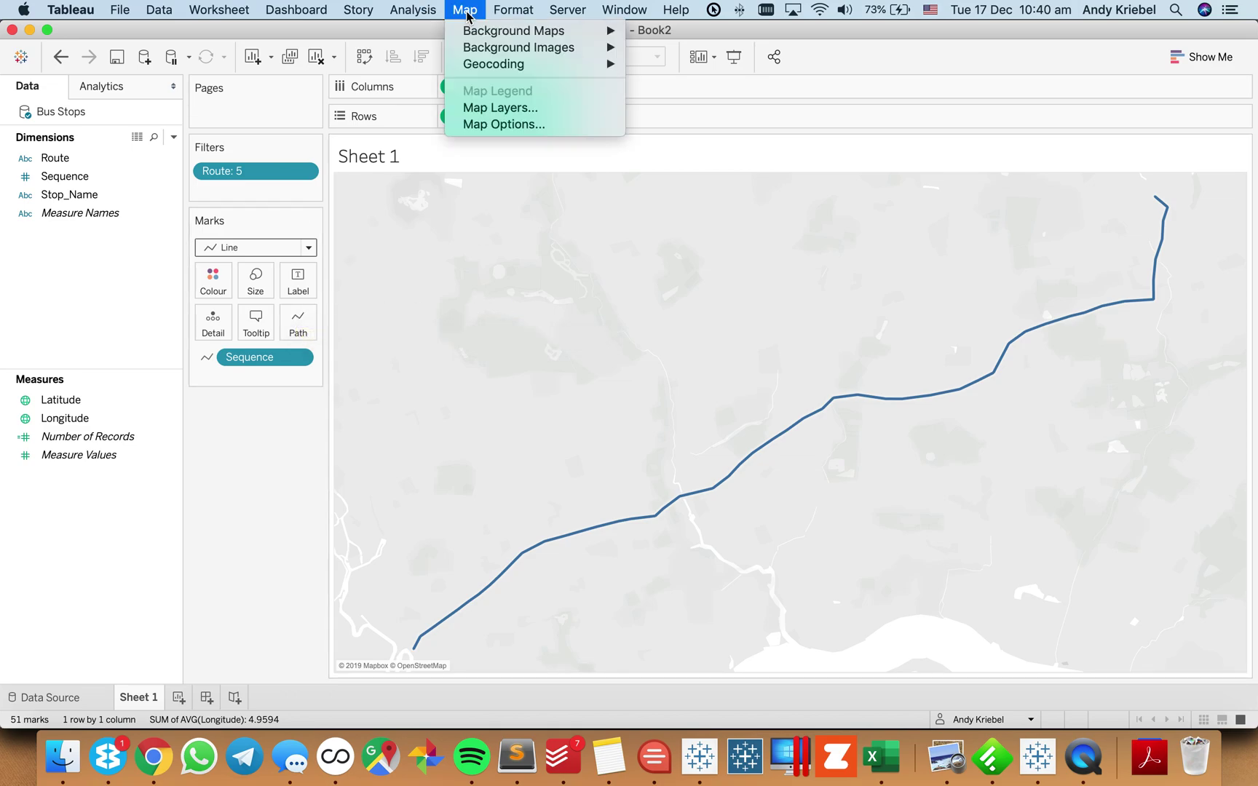
pyautogui.click(495, 109)
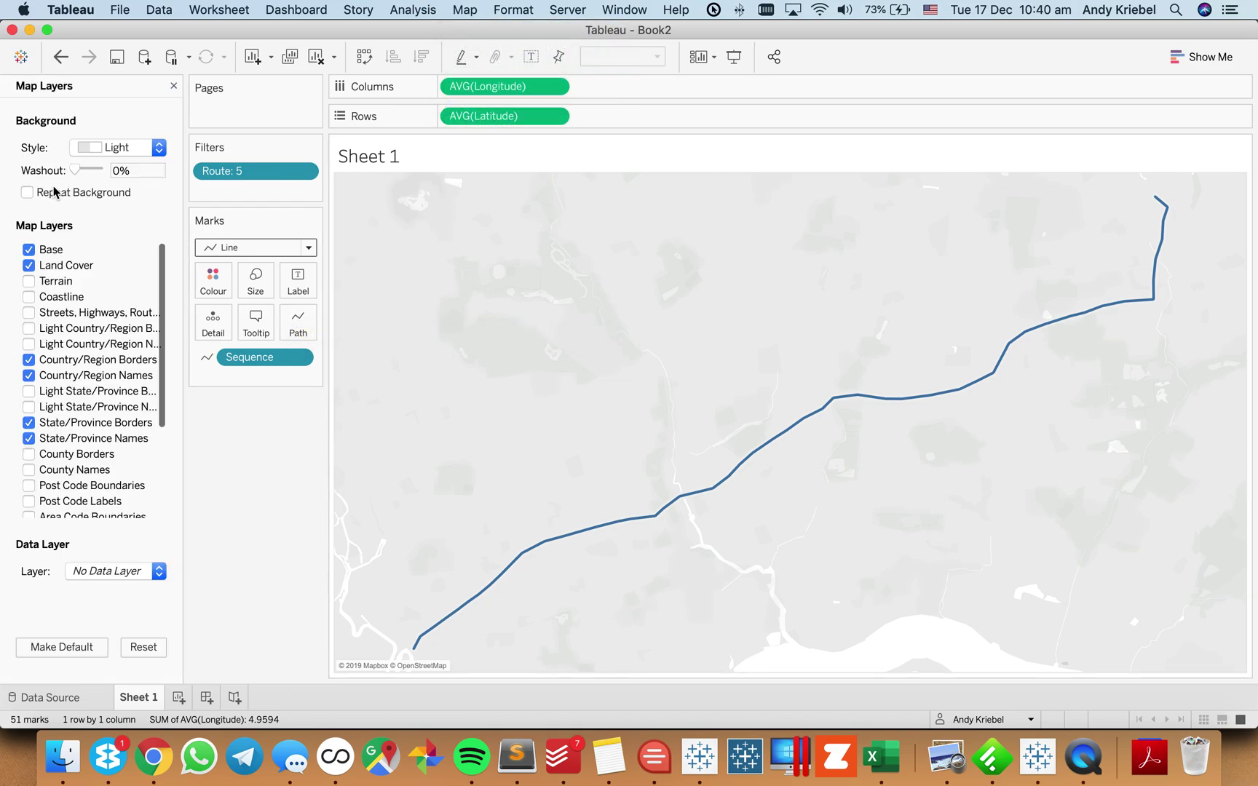
pyautogui.click(105, 150)
pyautogui.click(126, 227)
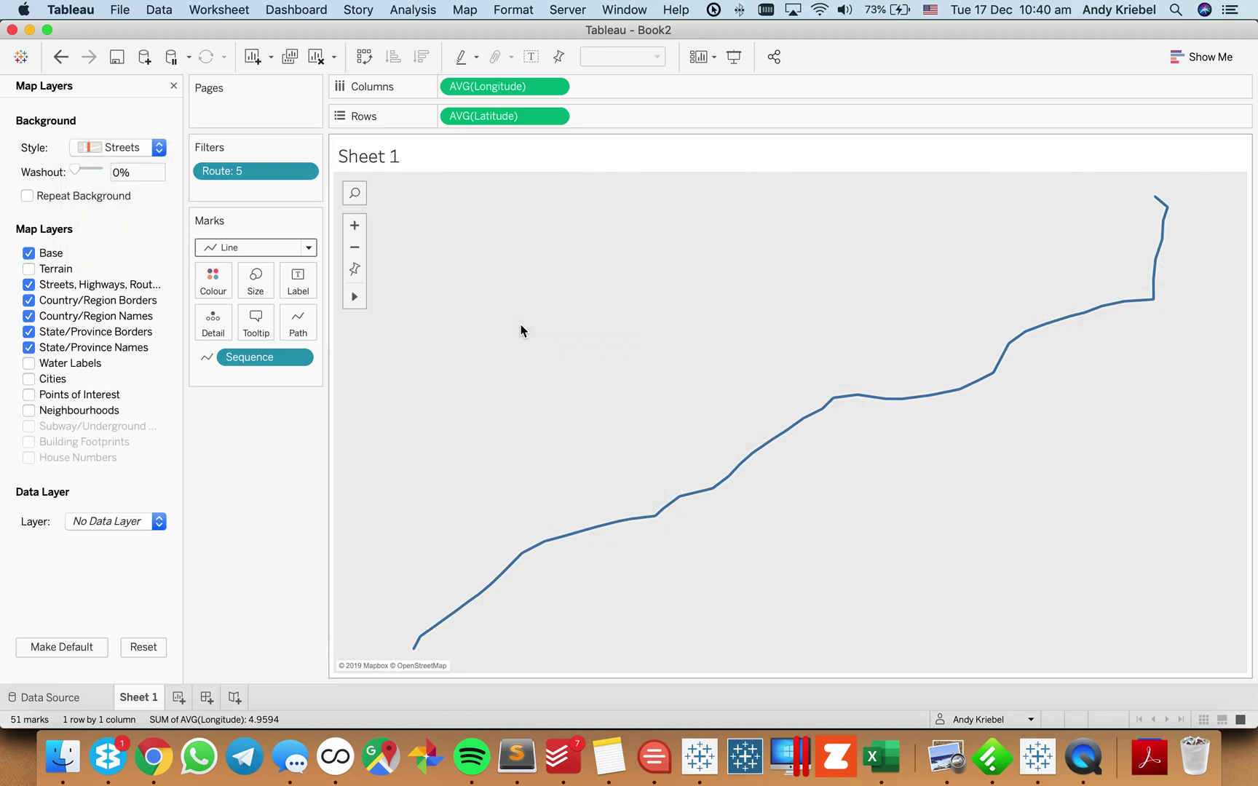
# - Colour the route line black and increase its thickness
pyautogui.click(217, 283)
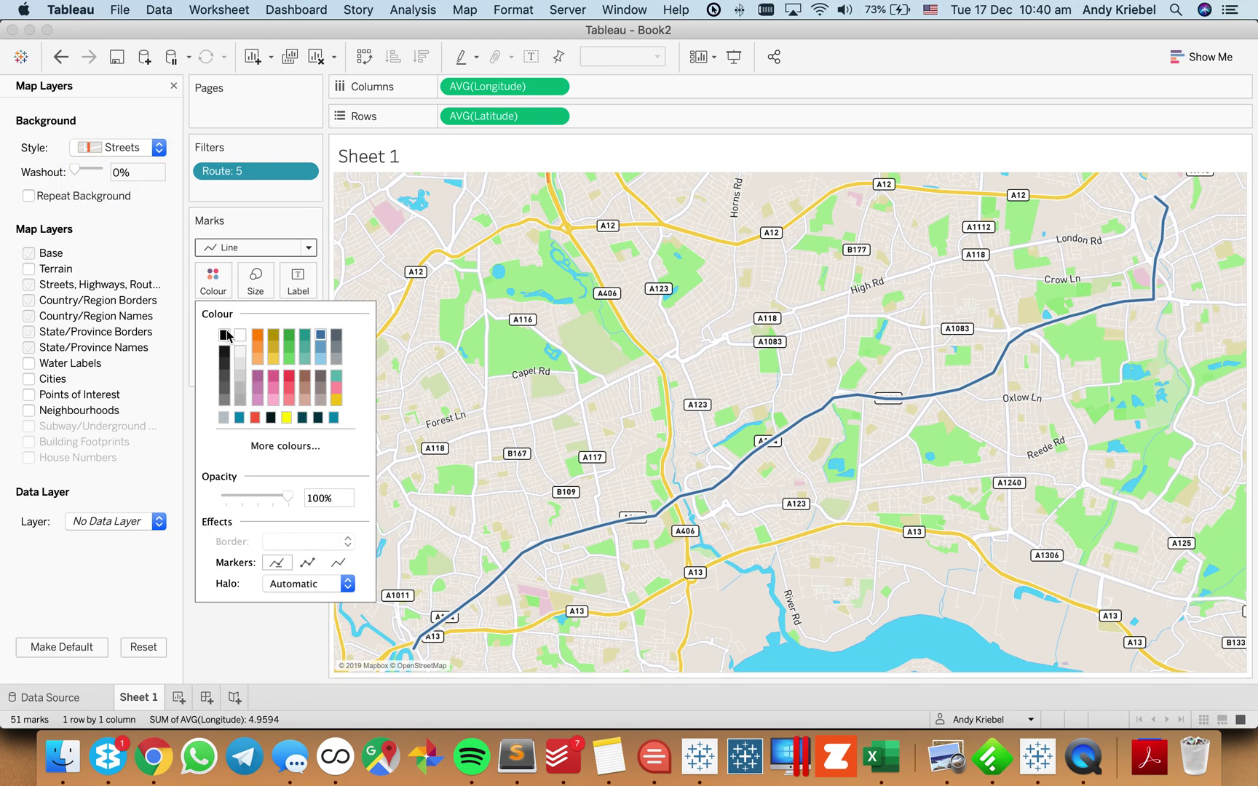
pyautogui.click(224, 334)
pyautogui.click(255, 280)
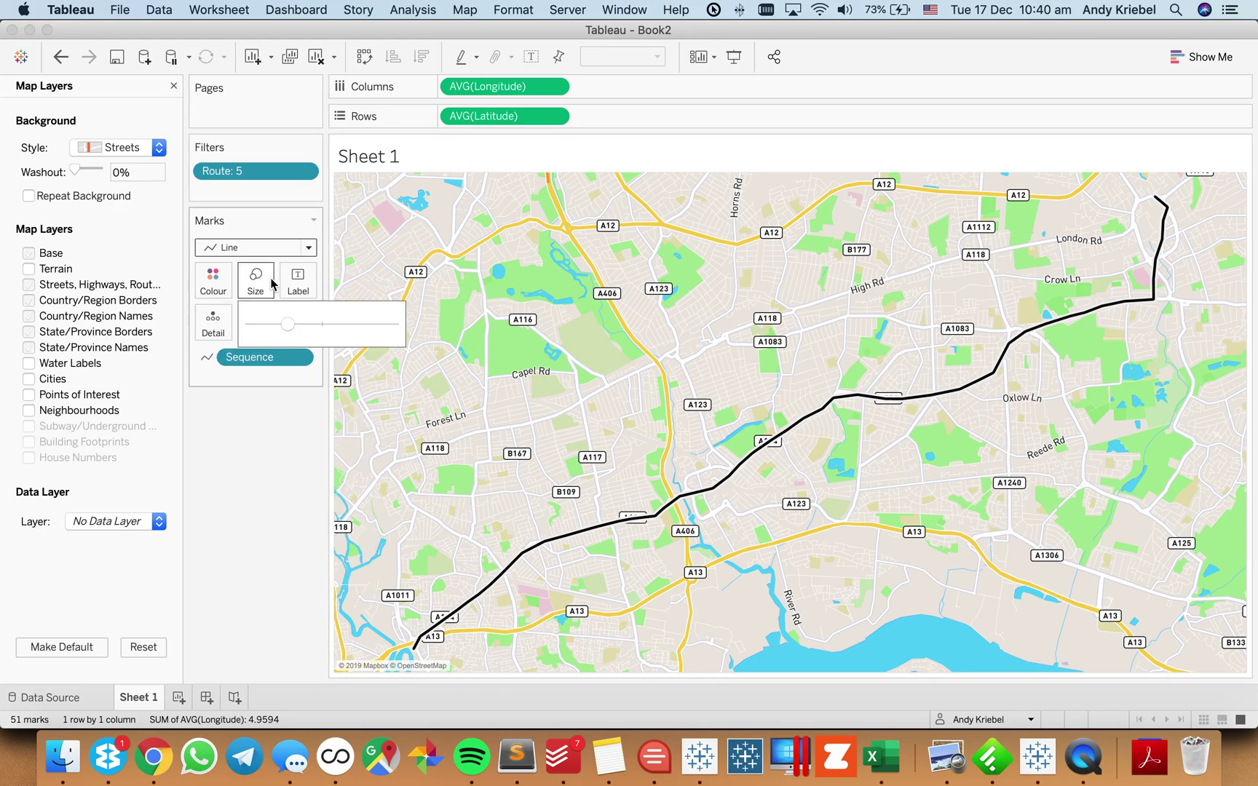
pyautogui.moveTo(292, 326); pyautogui.dragTo(326, 323)
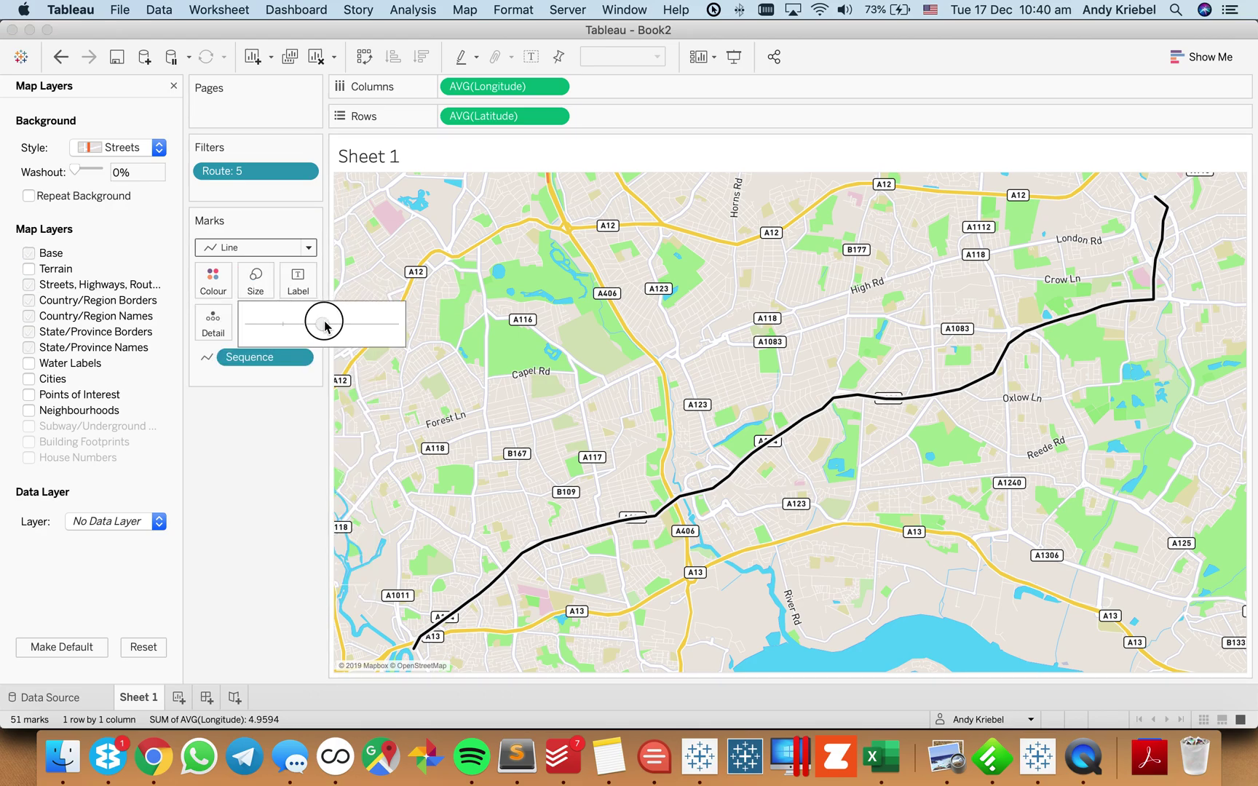
pyautogui.click(539, 339)
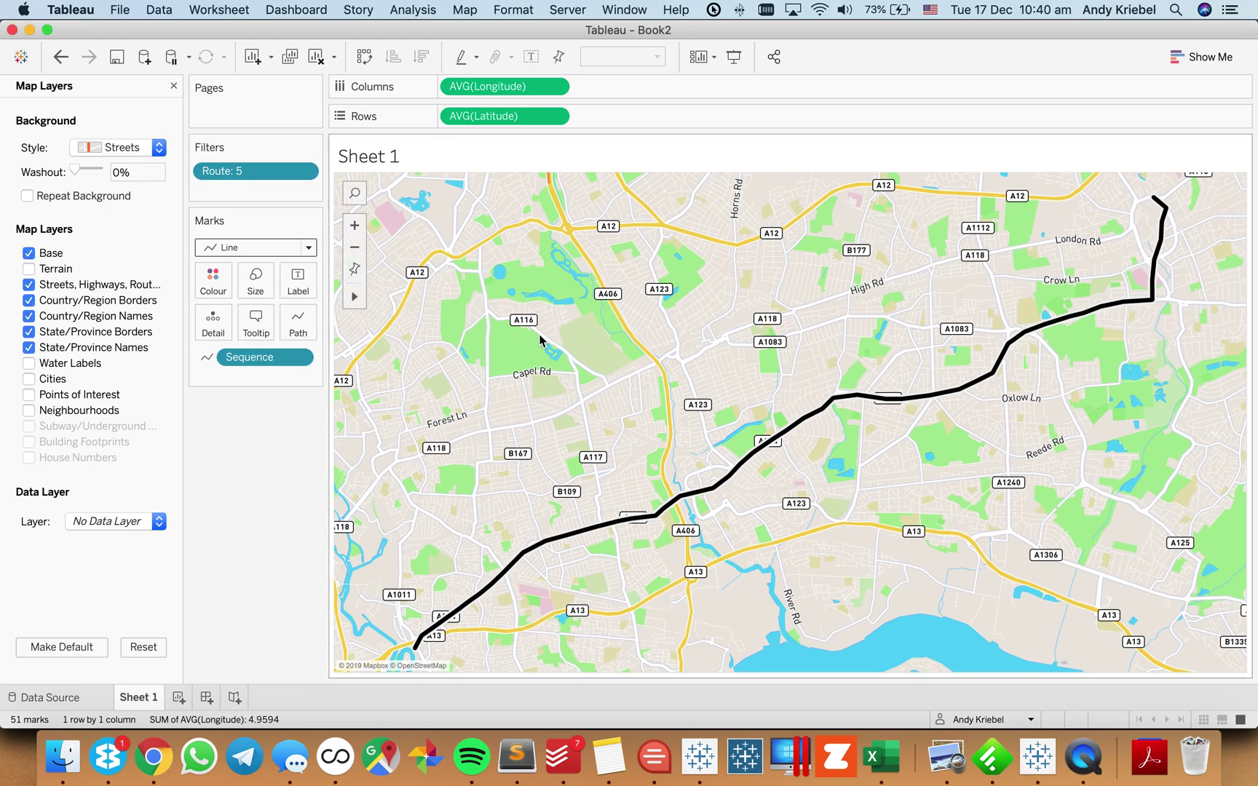
# - Show the Route filter as a selectable list beside the map
pyautogui.click(355, 248)
pyautogui.click(355, 249)
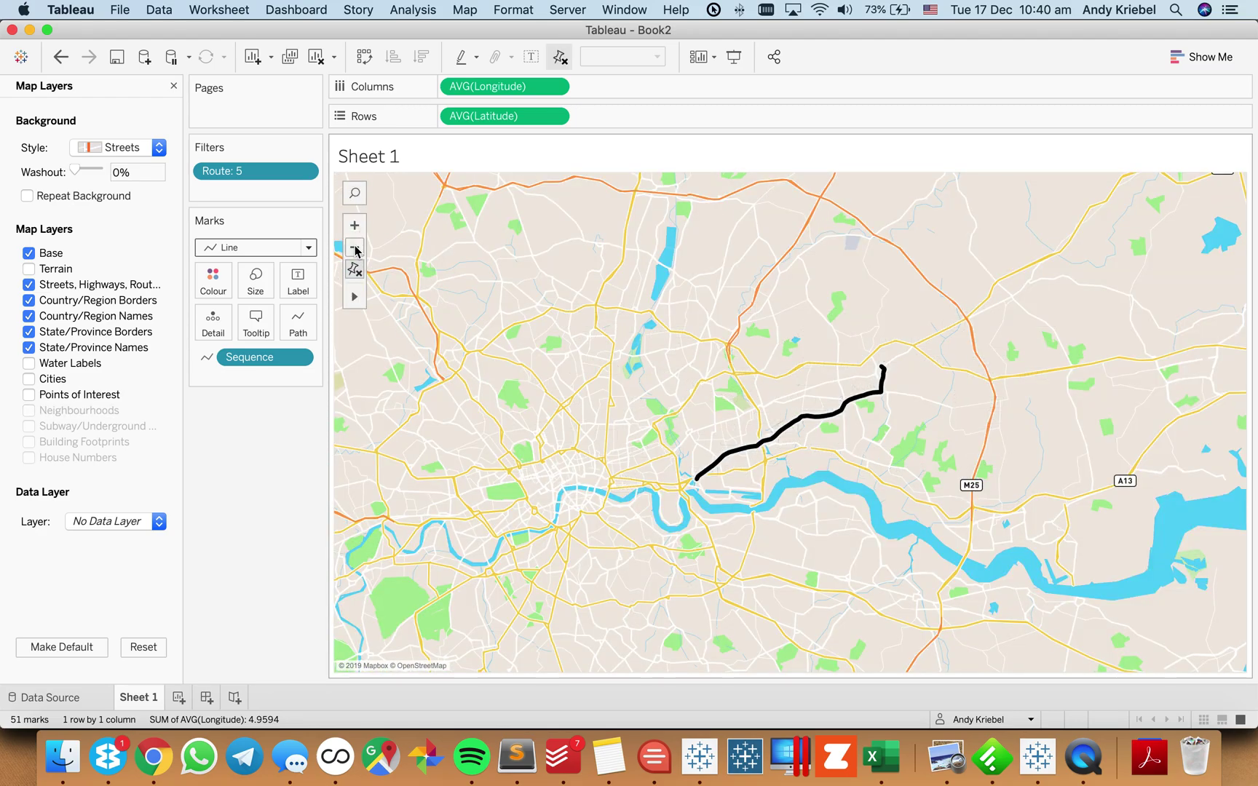
pyautogui.click(304, 178)
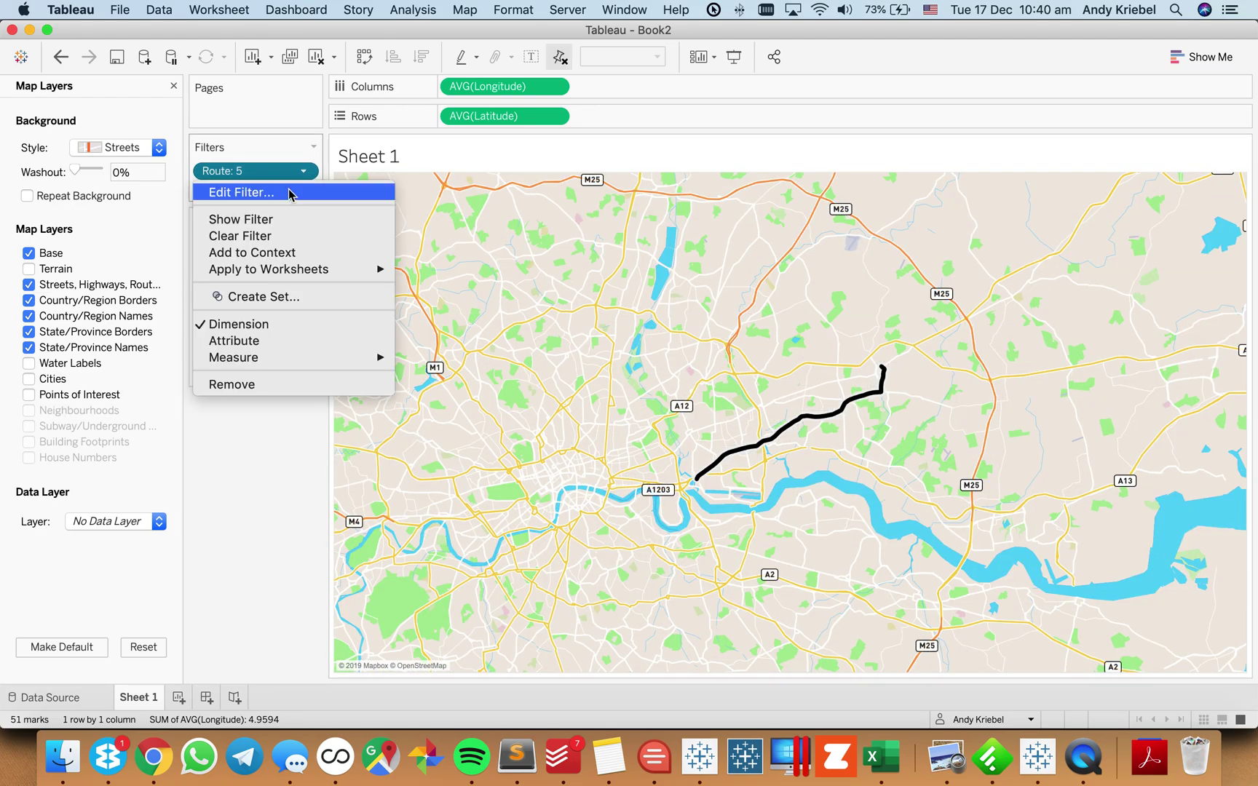
pyautogui.click(284, 213)
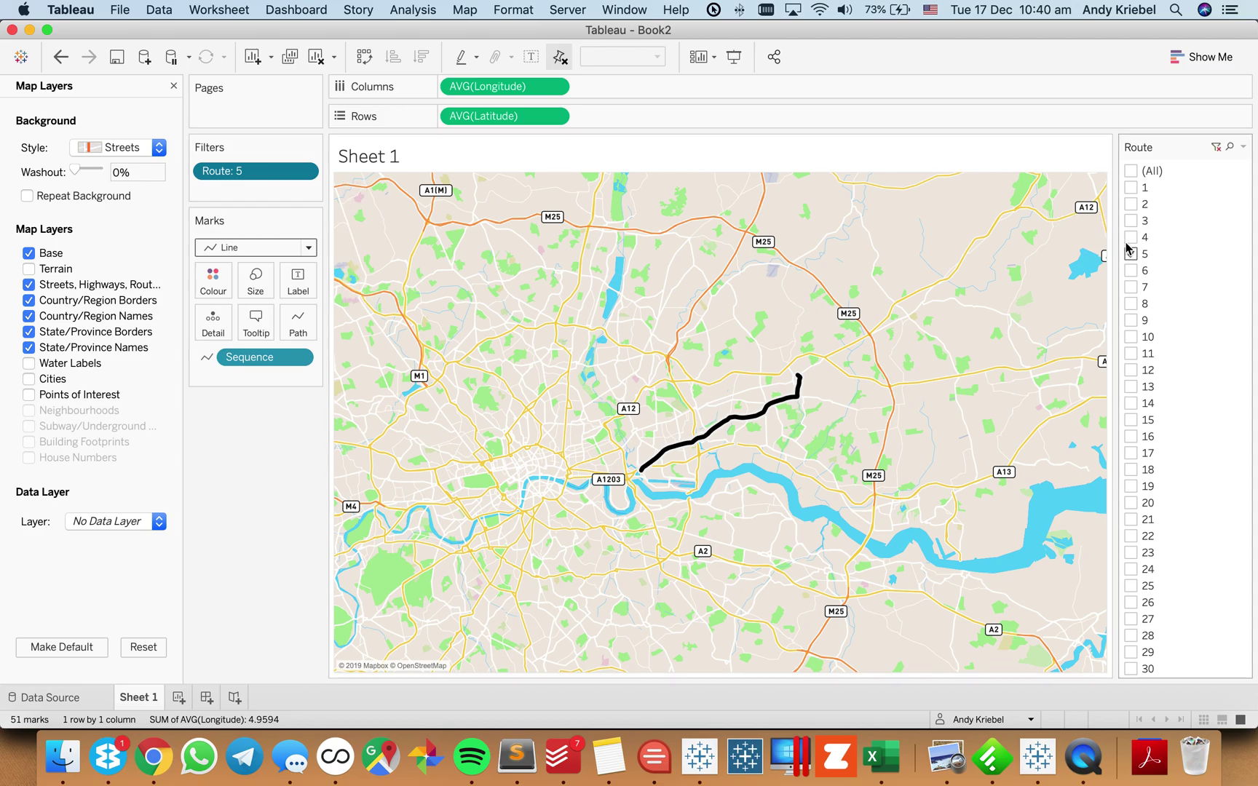
# - Filter the map to route 65 only and reset the map view so it fits the route
pyautogui.click(1134, 255)
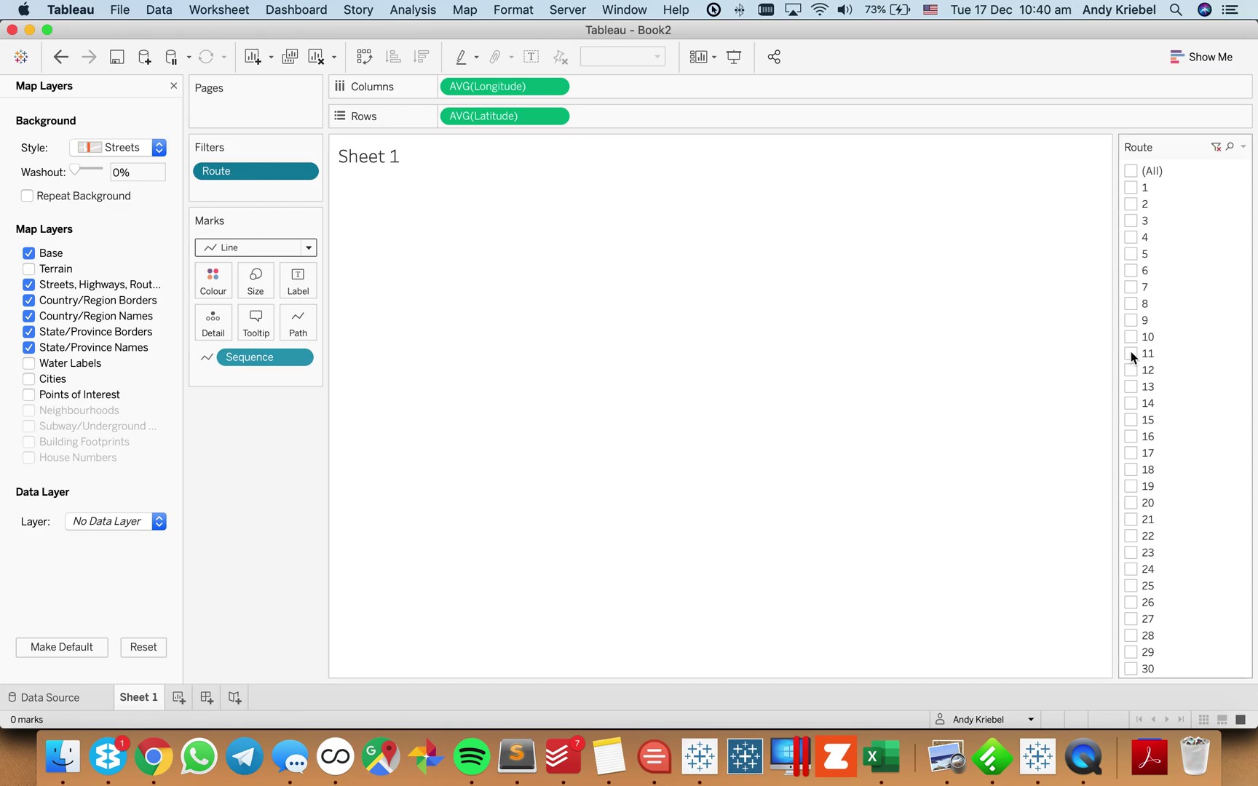
pyautogui.click(1131, 352)
pyautogui.click(1131, 353)
pyautogui.scroll(-10, 1168, 444)
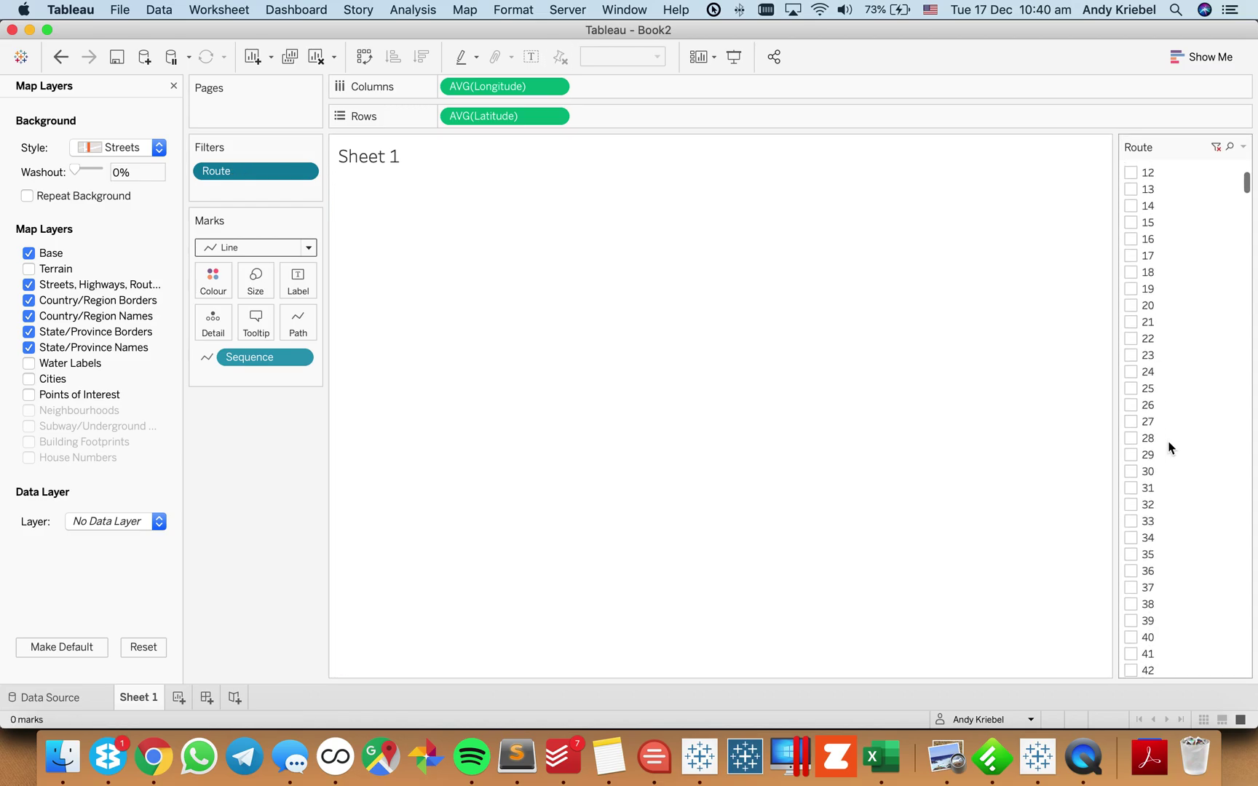
pyautogui.scroll(-5, 1171, 447)
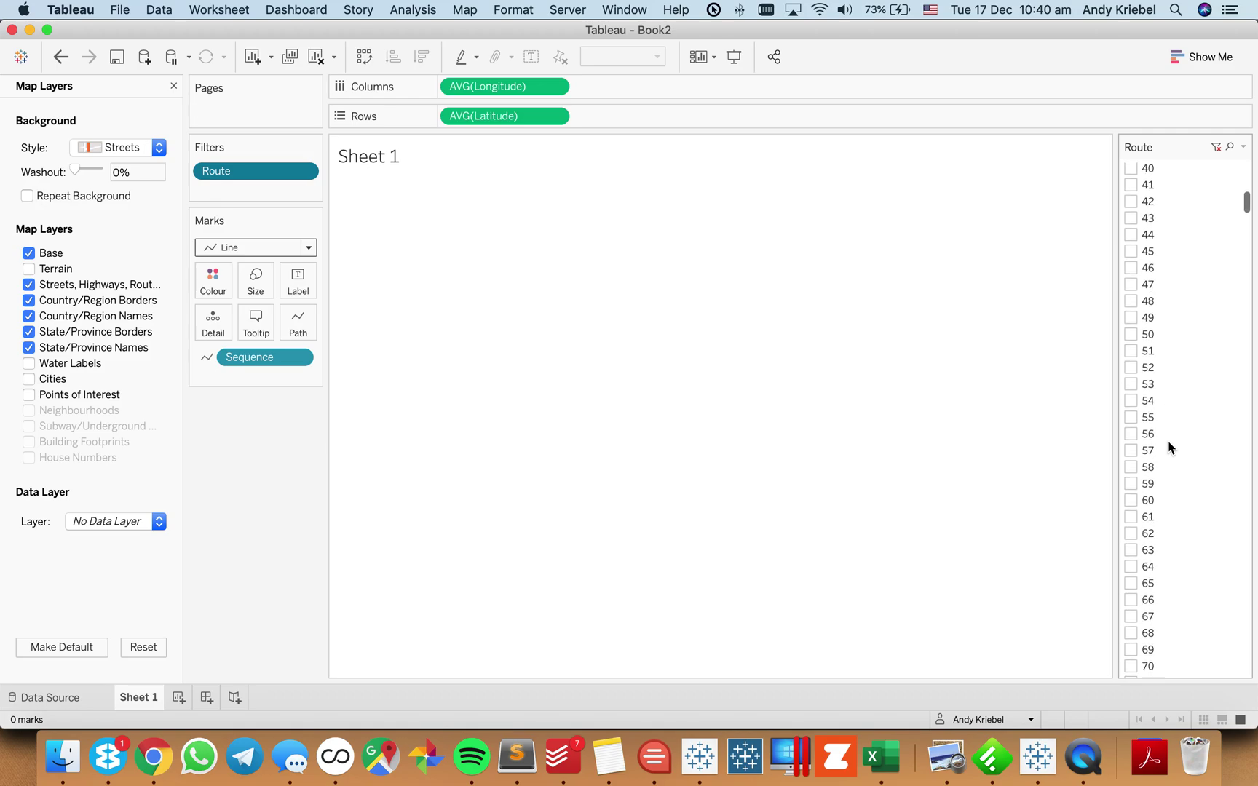
pyautogui.click(1135, 585)
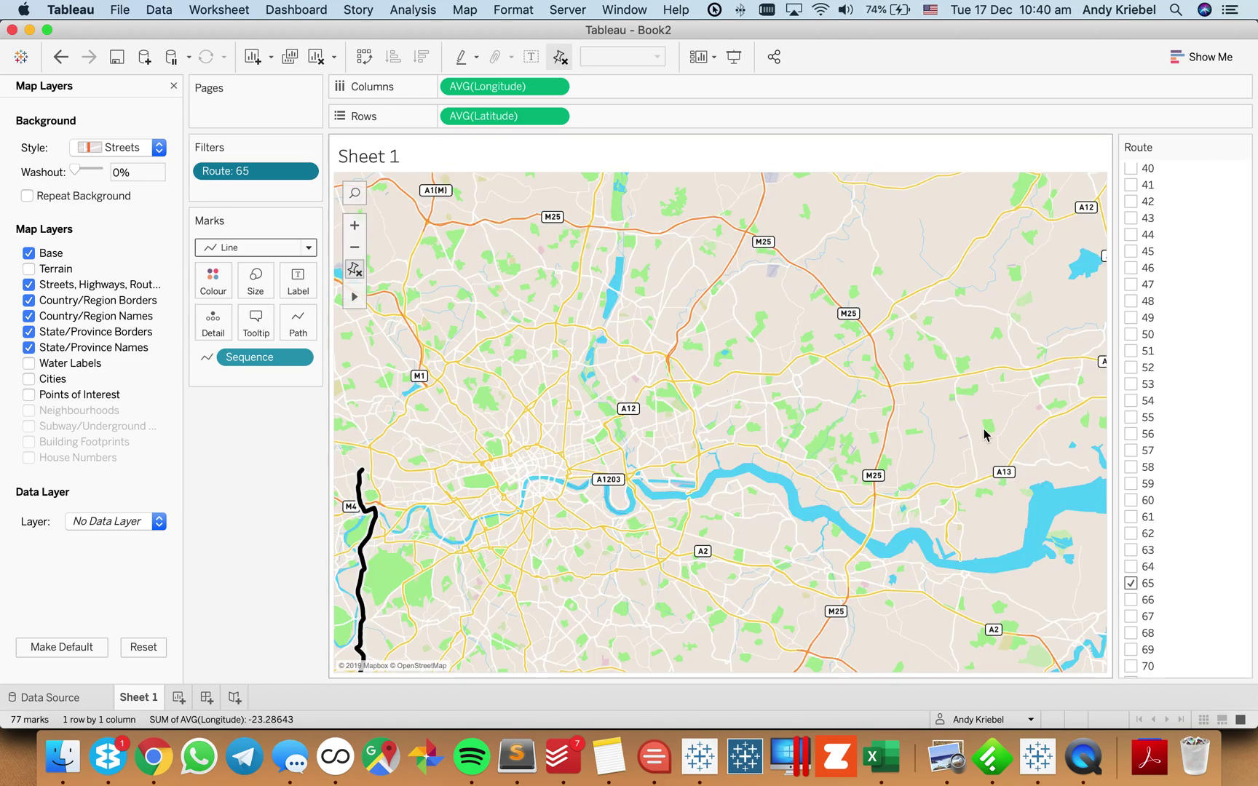
pyautogui.click(354, 270)
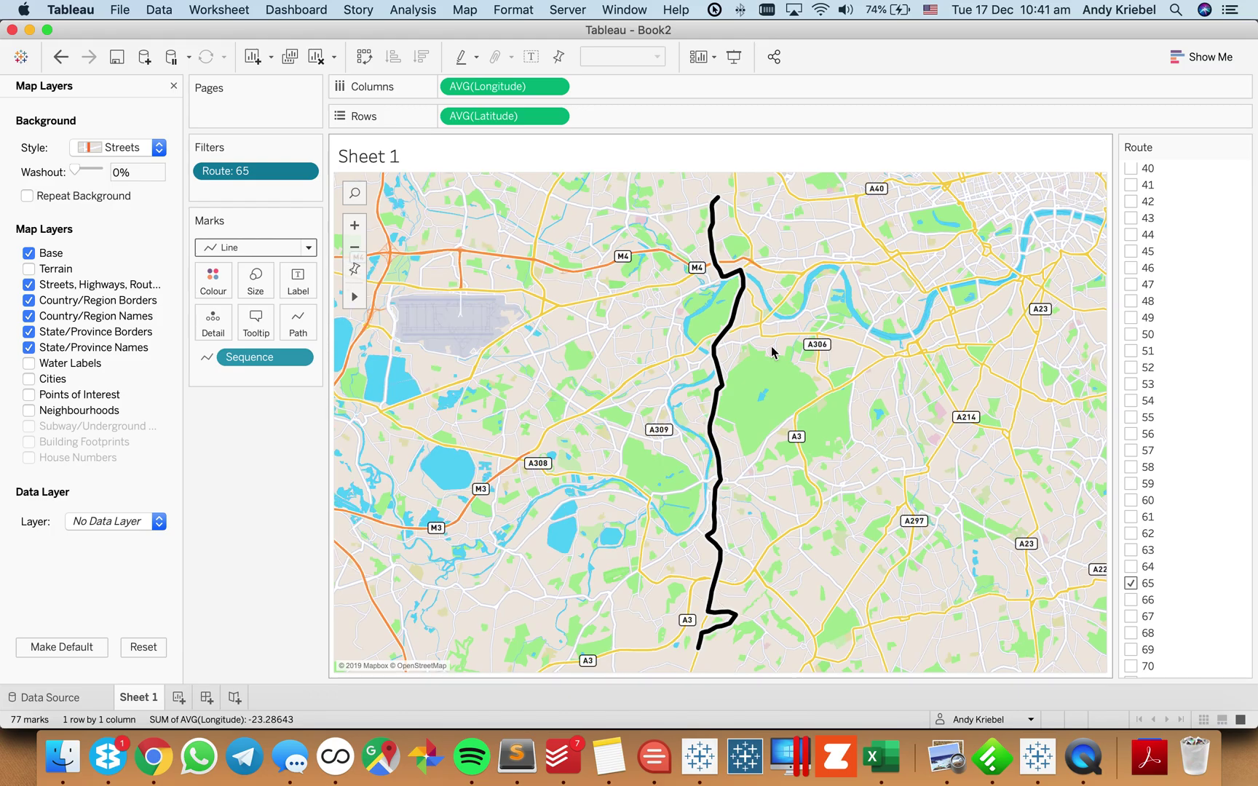
# - Change the Route filter to show only route 9
pyautogui.click(1133, 584)
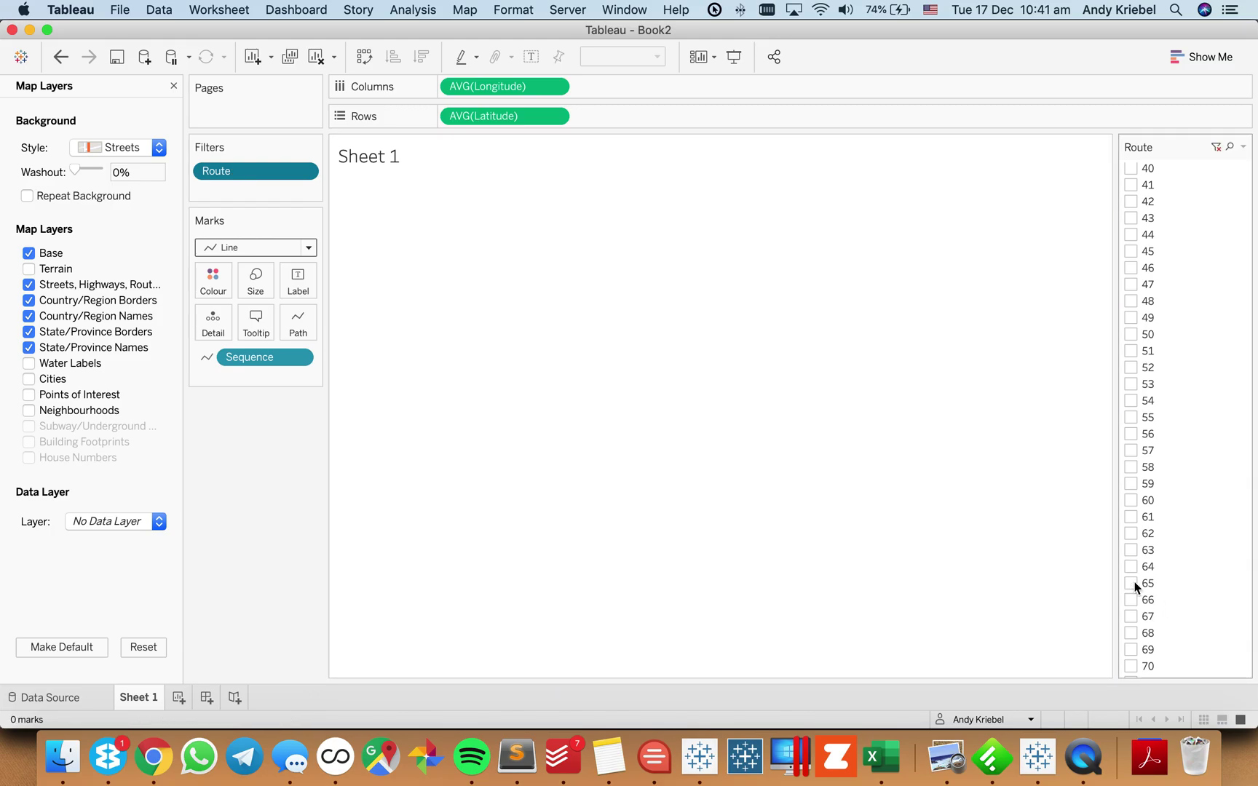
pyautogui.scroll(-5, 1140, 579)
pyautogui.scroll(12, 1142, 572)
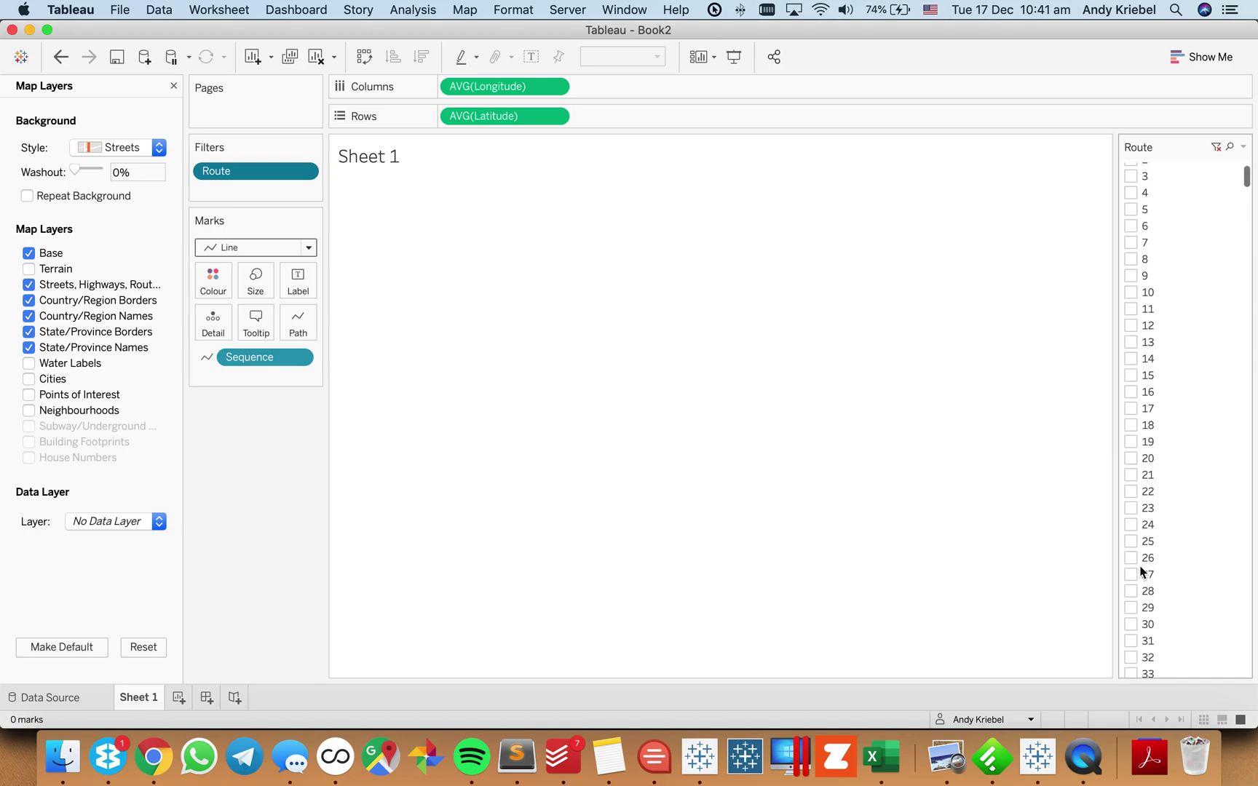
pyautogui.click(1132, 322)
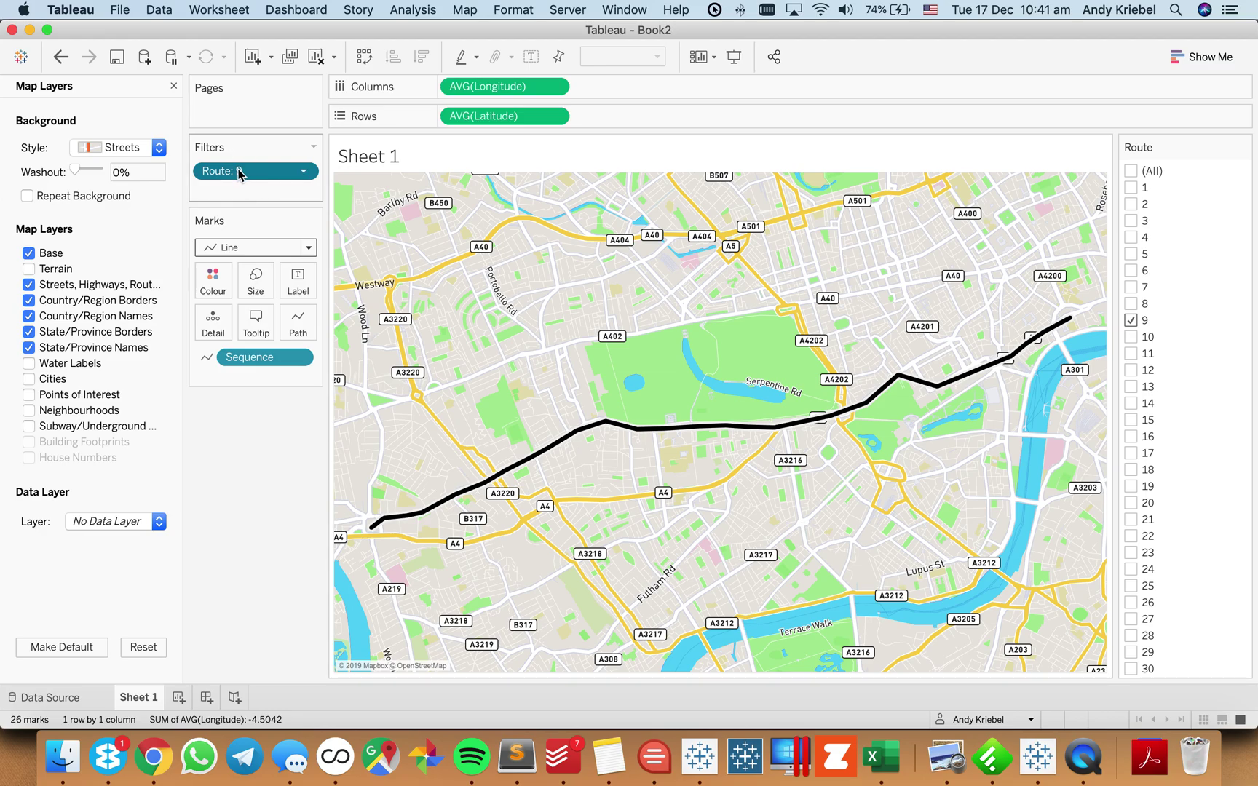
# - Remove the Route filter and draw every bus route as its own thin line by adding Route as detail
pyautogui.moveTo(240, 173); pyautogui.dragTo(81, 399)
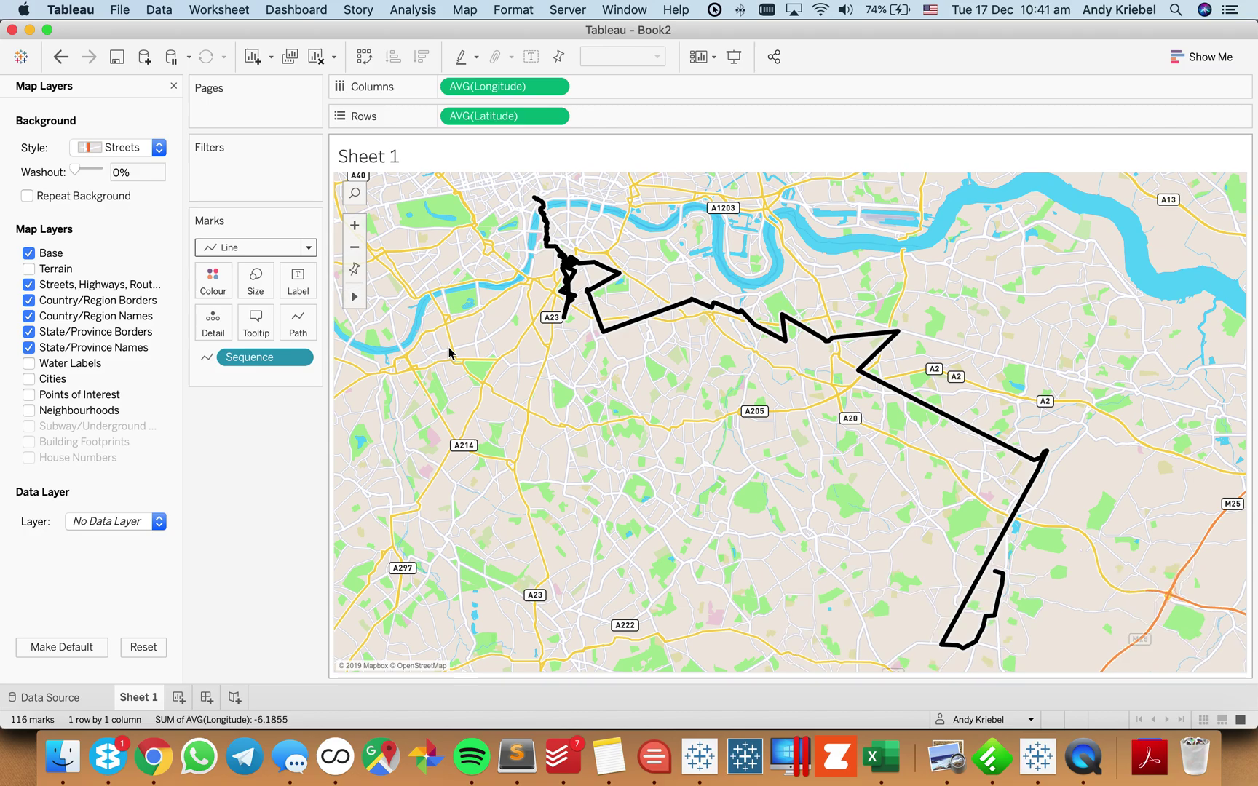
pyautogui.click(173, 86)
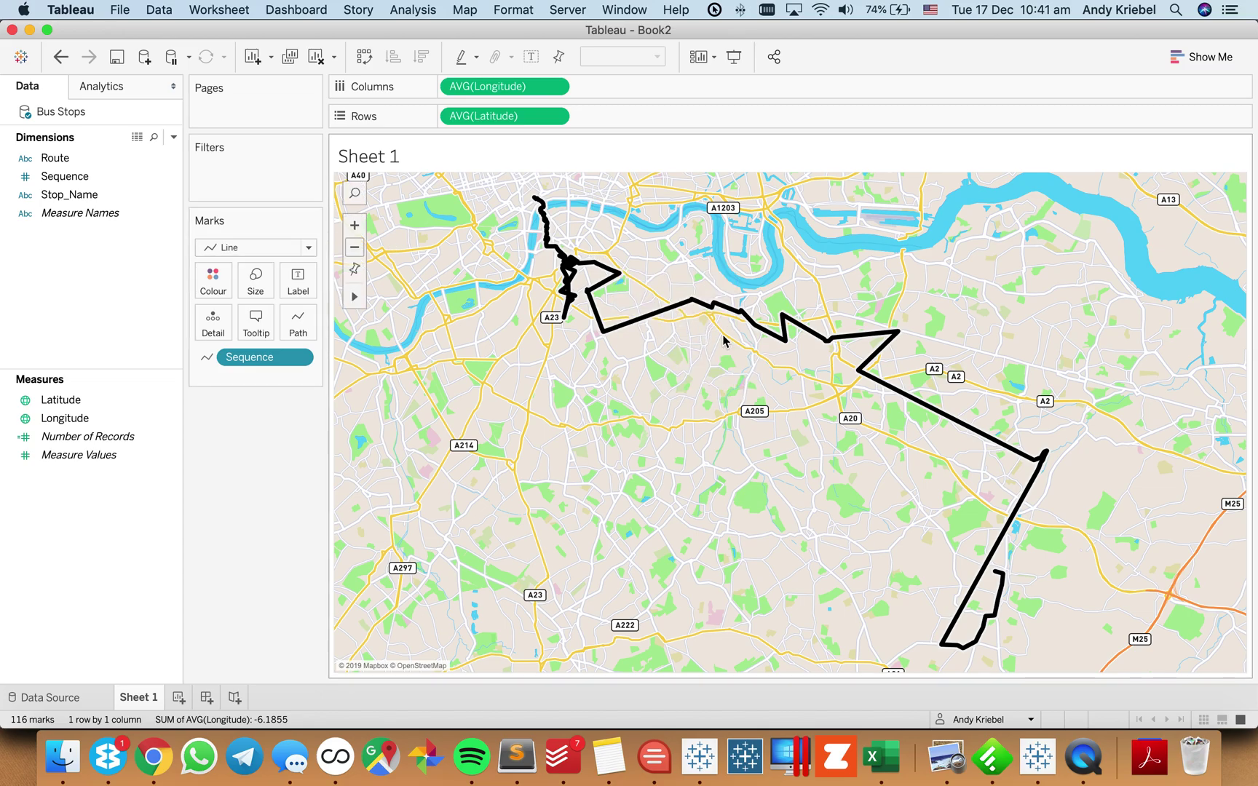
pyautogui.moveTo(55, 158); pyautogui.dragTo(212, 324)
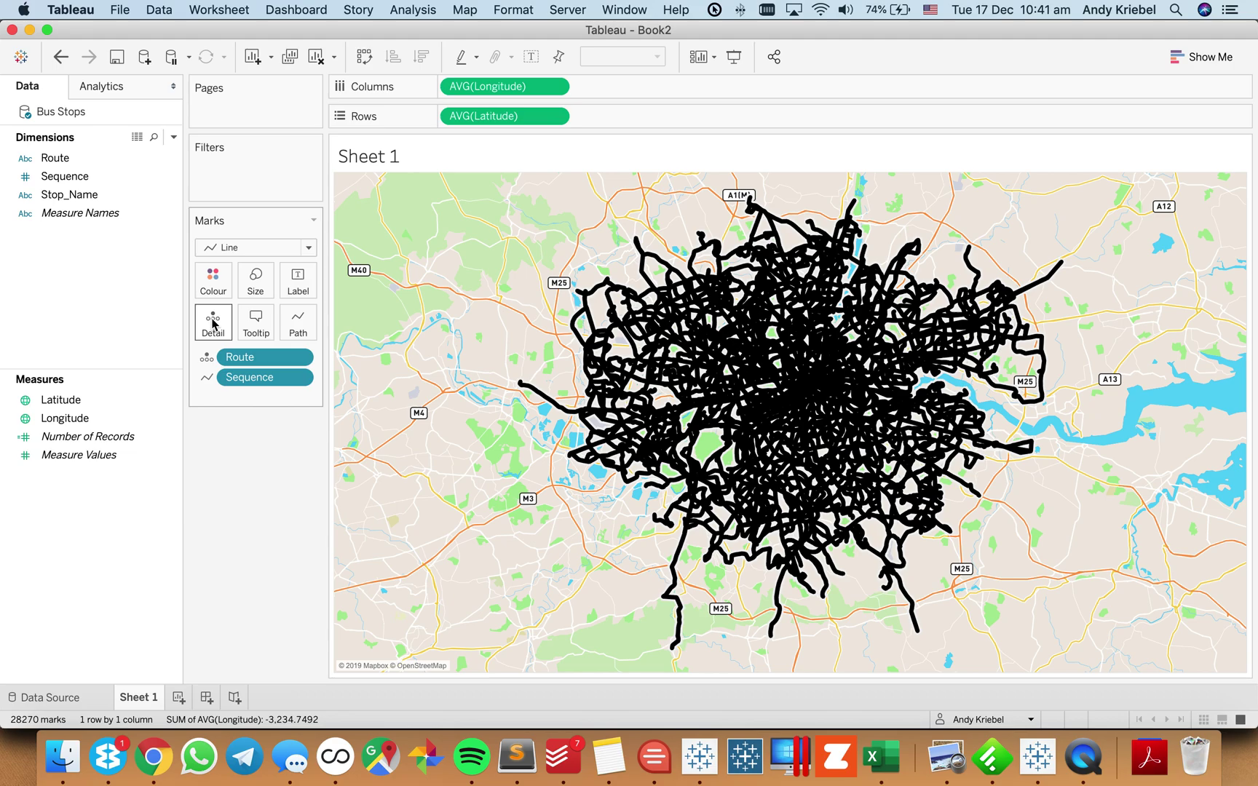
pyautogui.click(254, 280)
pyautogui.moveTo(321, 324); pyautogui.dragTo(263, 330)
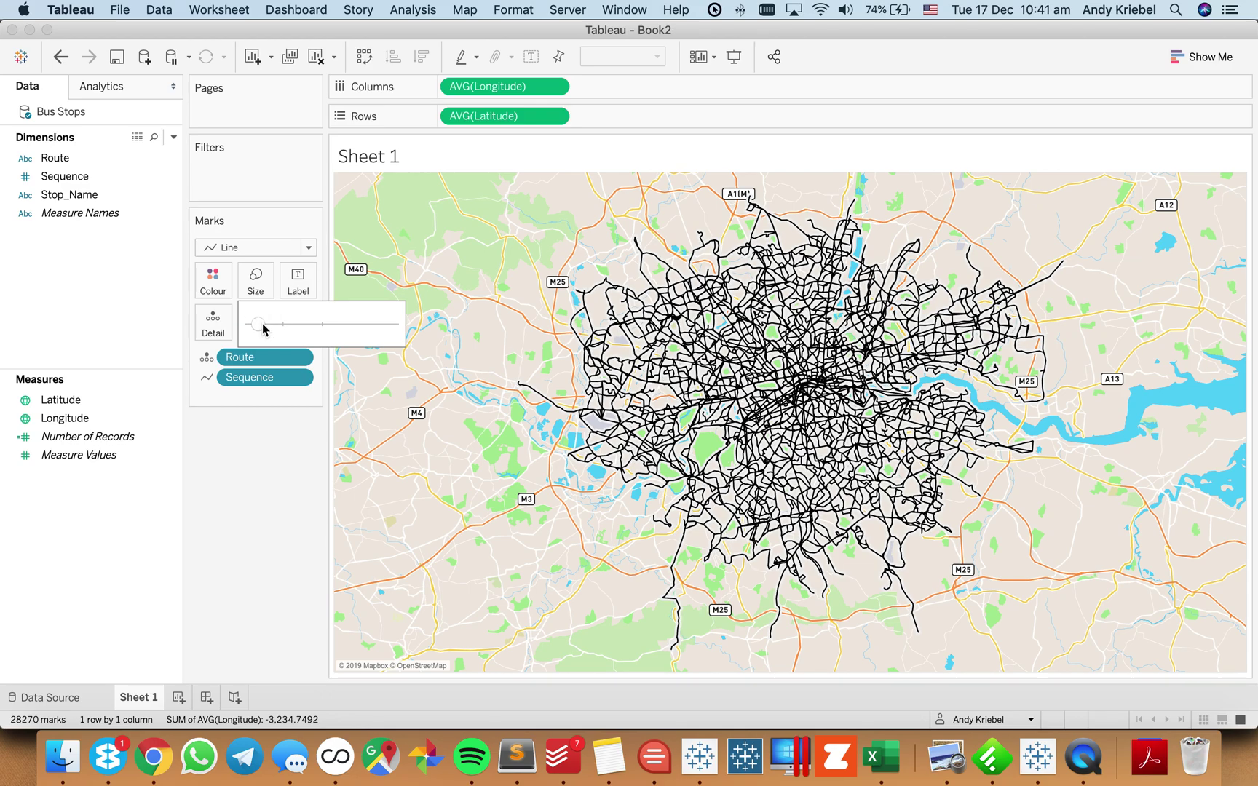
# - Add Stop_Name to the map marks as a tooltip field instead of a level of detail
pyautogui.moveTo(89, 197); pyautogui.dragTo(215, 322)
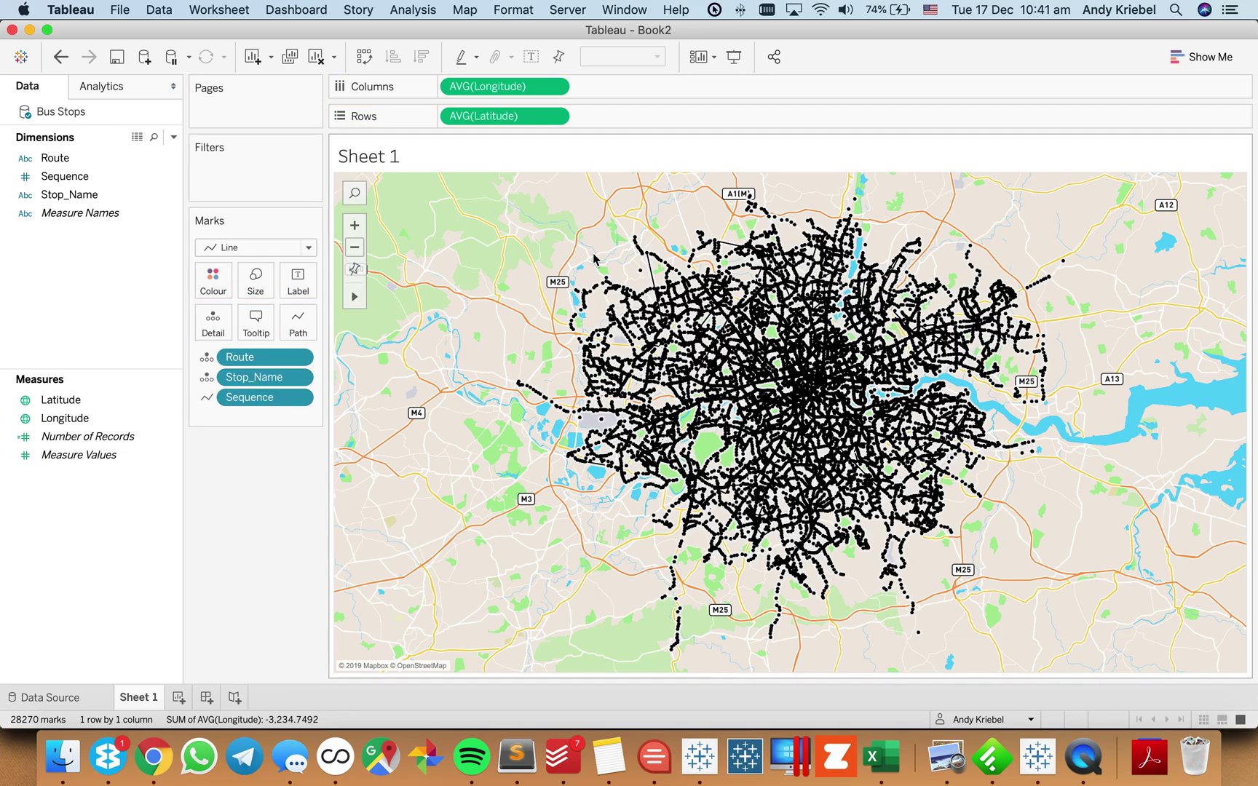
pyautogui.moveTo(739, 359)
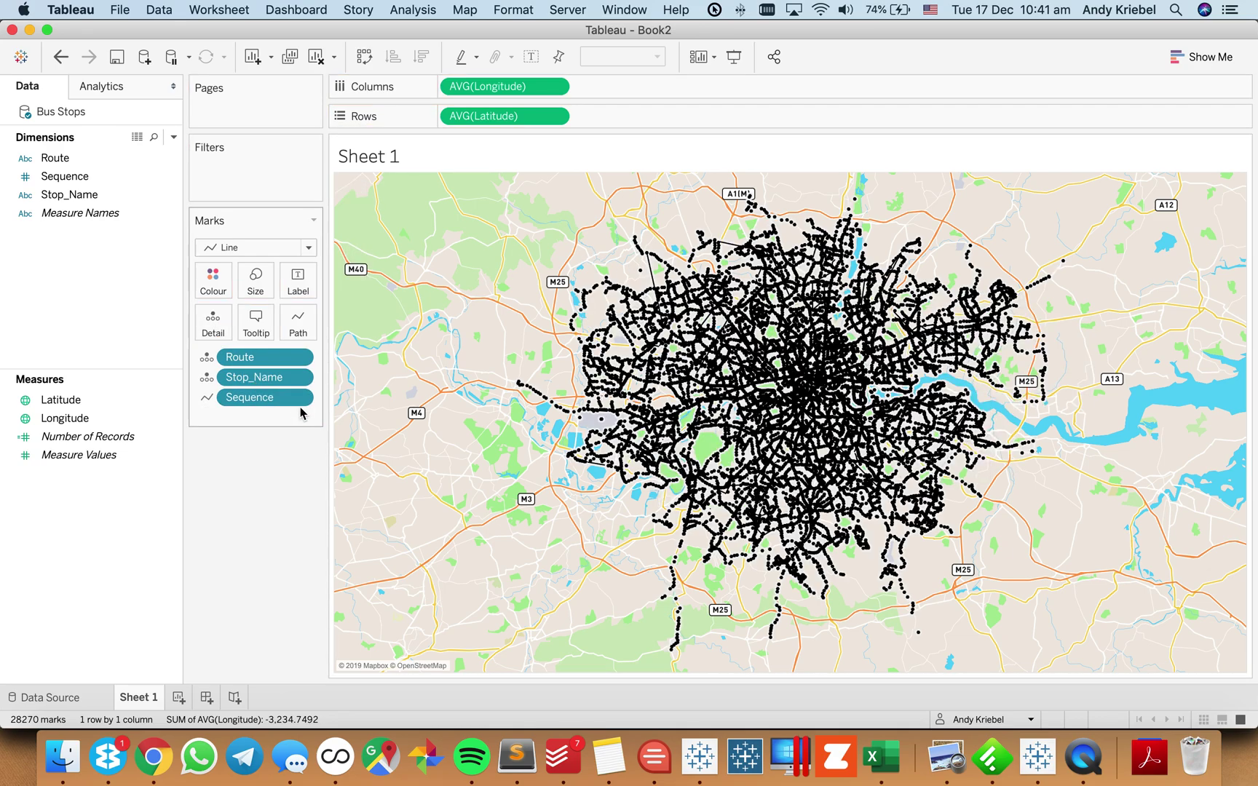
pyautogui.click(304, 378)
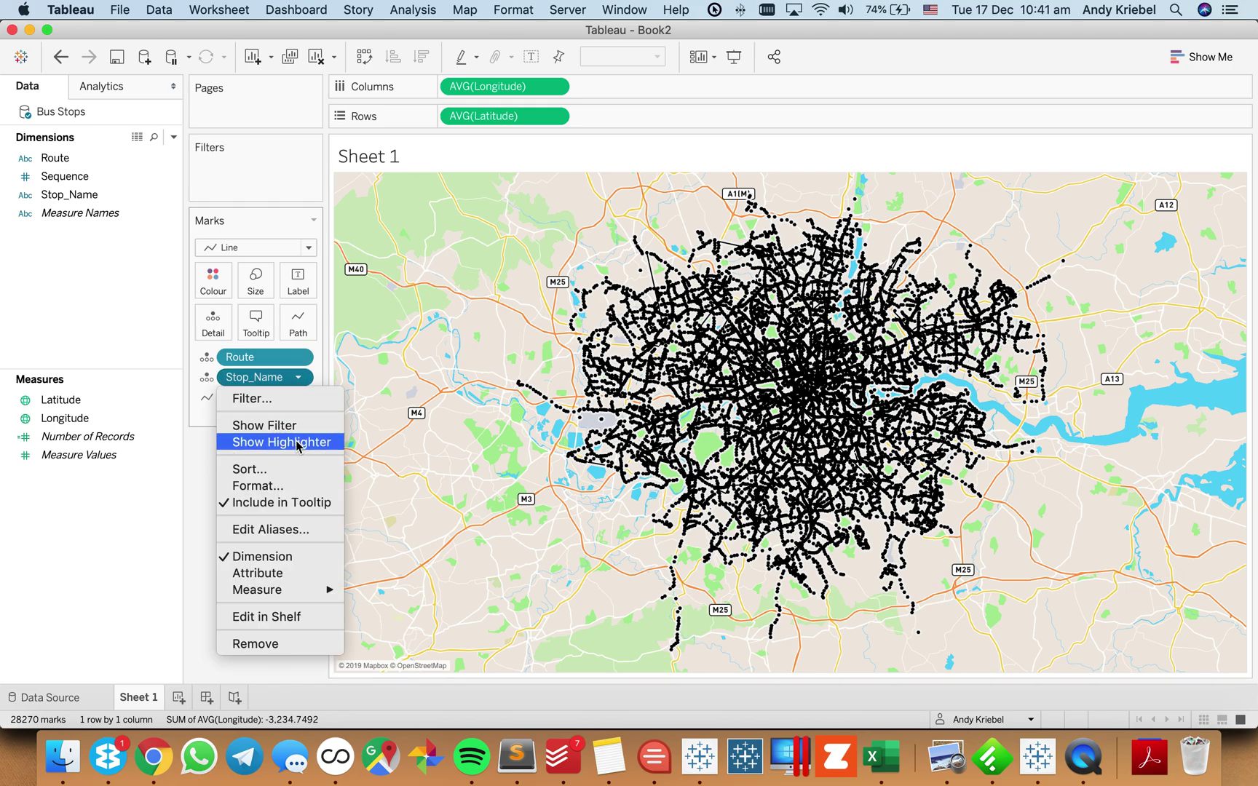
pyautogui.click(209, 503)
pyautogui.moveTo(247, 378); pyautogui.dragTo(251, 329)
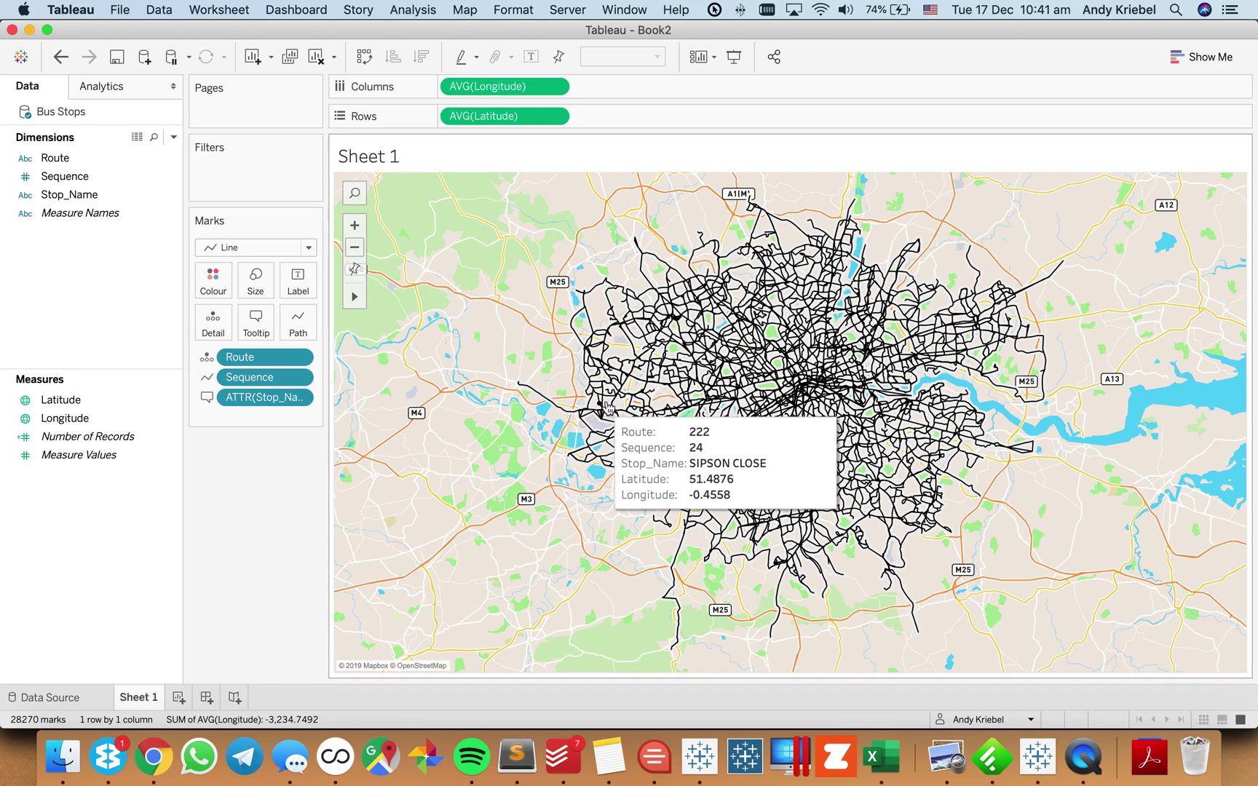
# - Show a highlighter for Route and highlight route 8 on the map
pyautogui.click(299, 356)
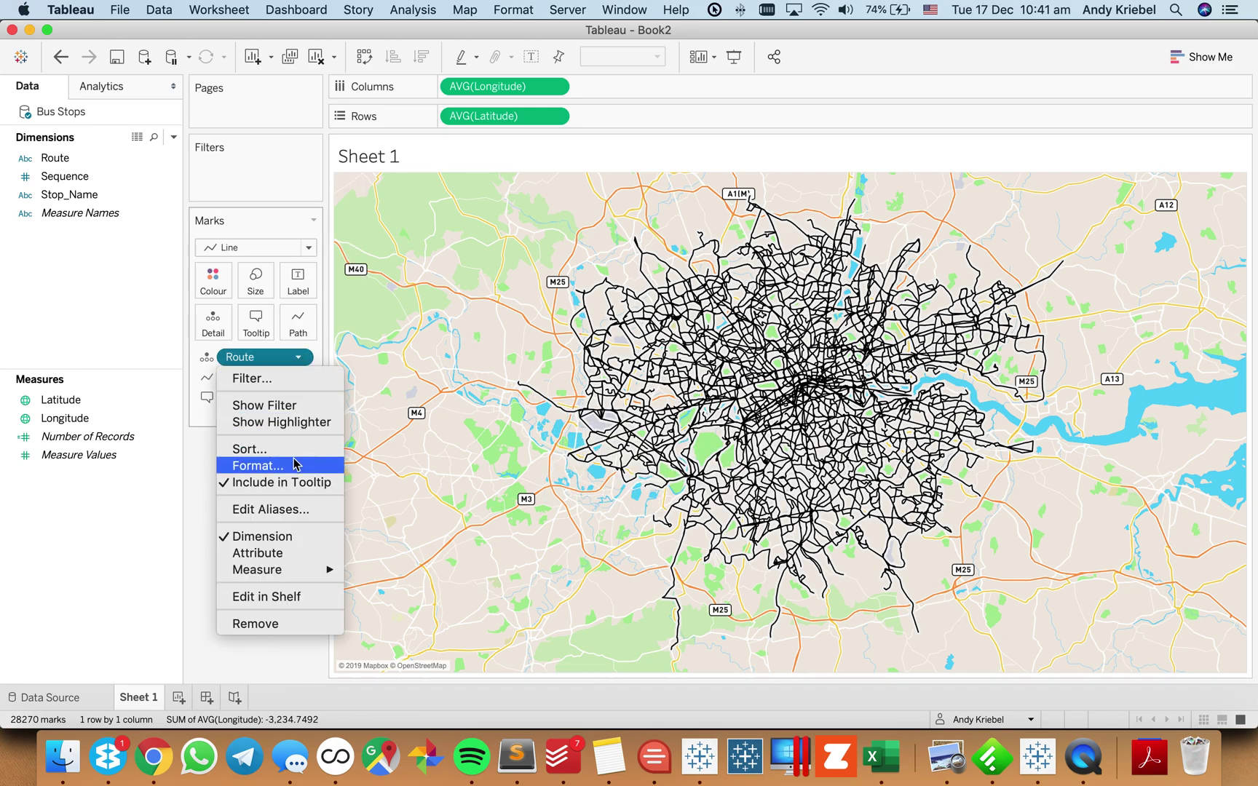
pyautogui.click(295, 430)
pyautogui.click(1140, 172)
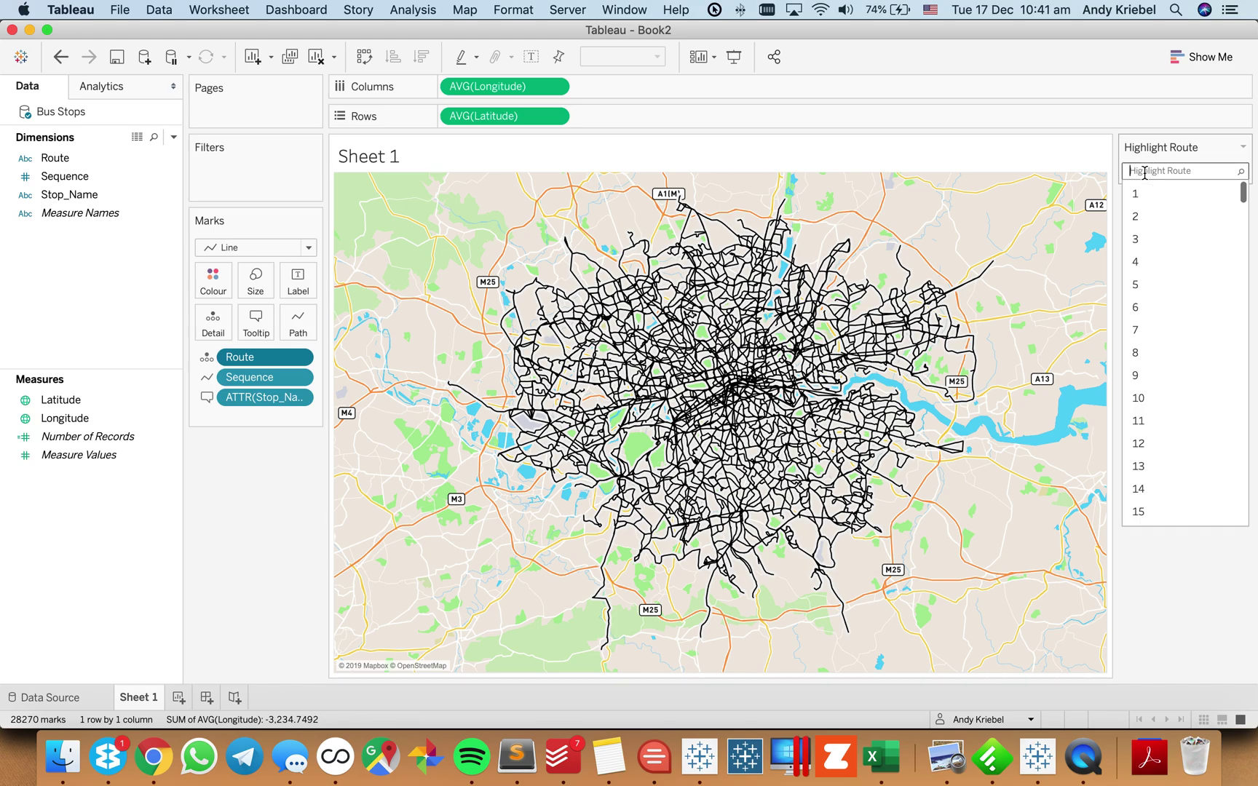
pyautogui.click(1143, 354)
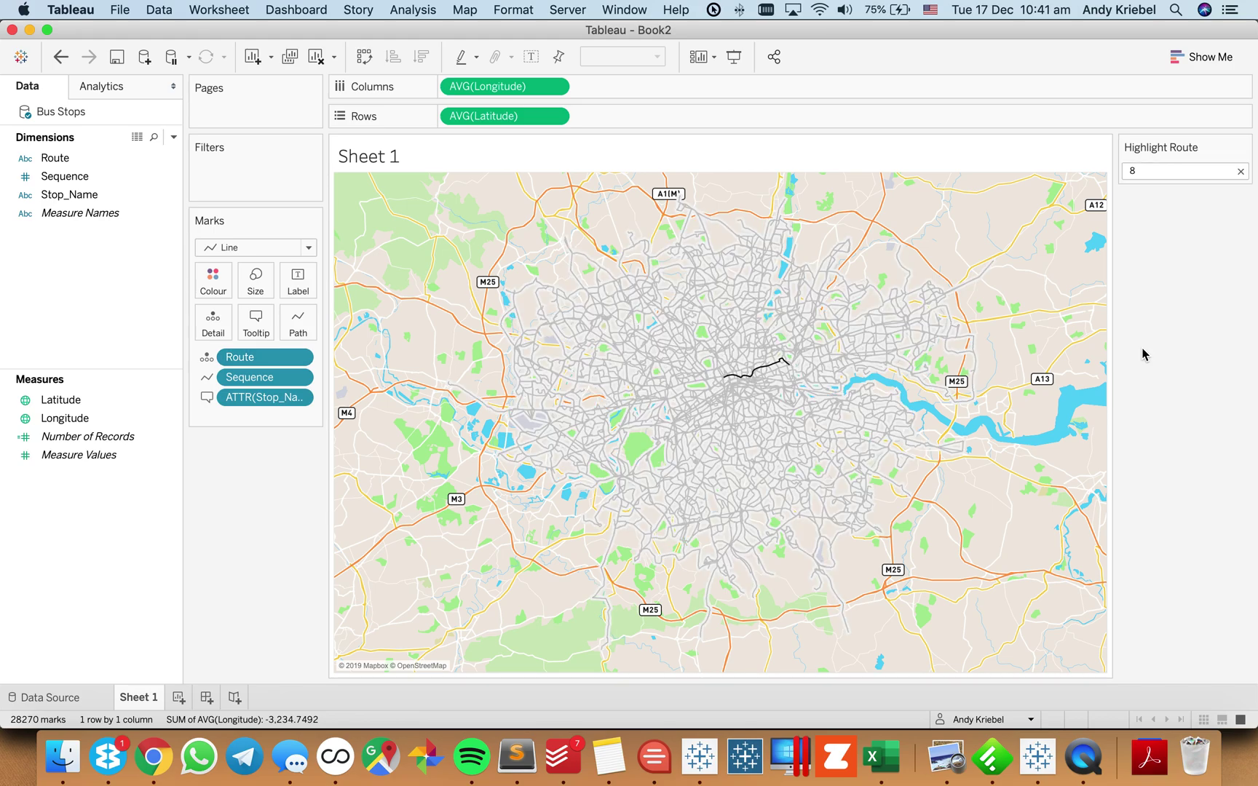
pyautogui.moveTo(751, 380)
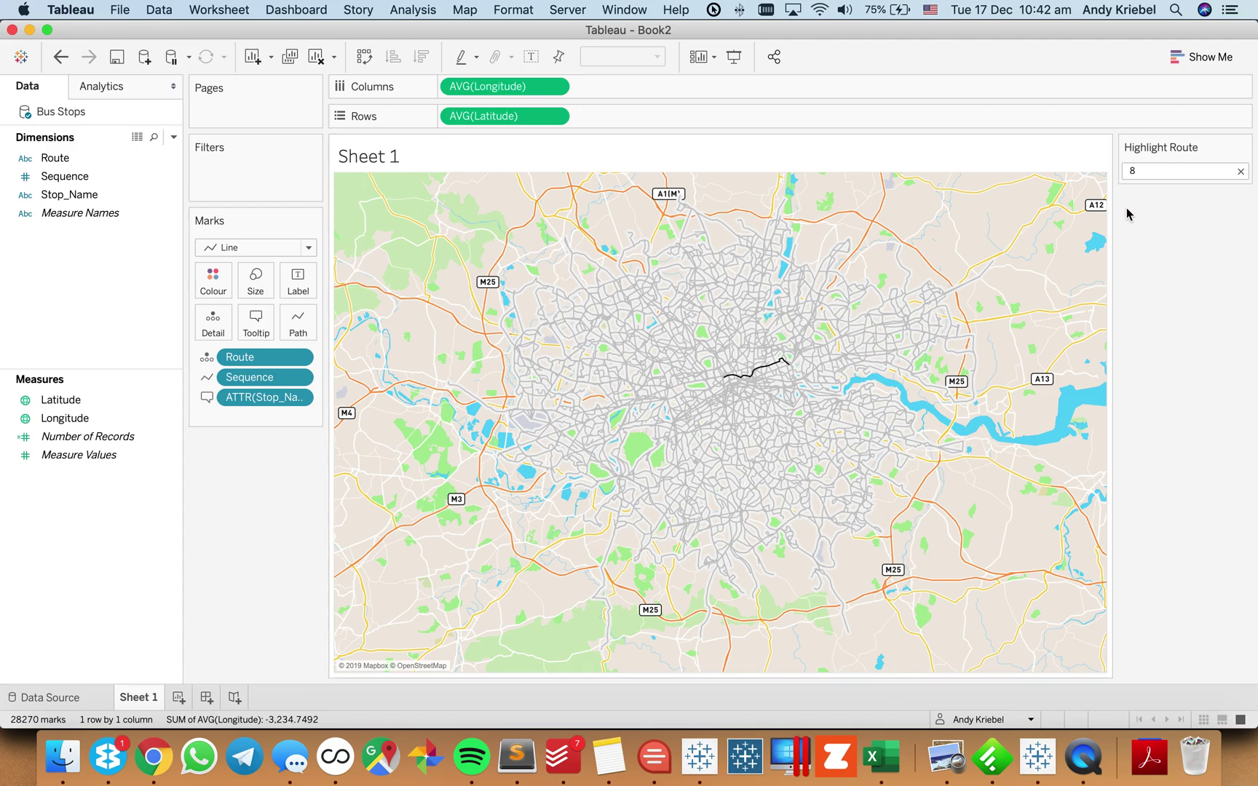
# - Change the highlighted route on the map to route 65
pyautogui.click(1139, 171)
pyautogui.write('65')
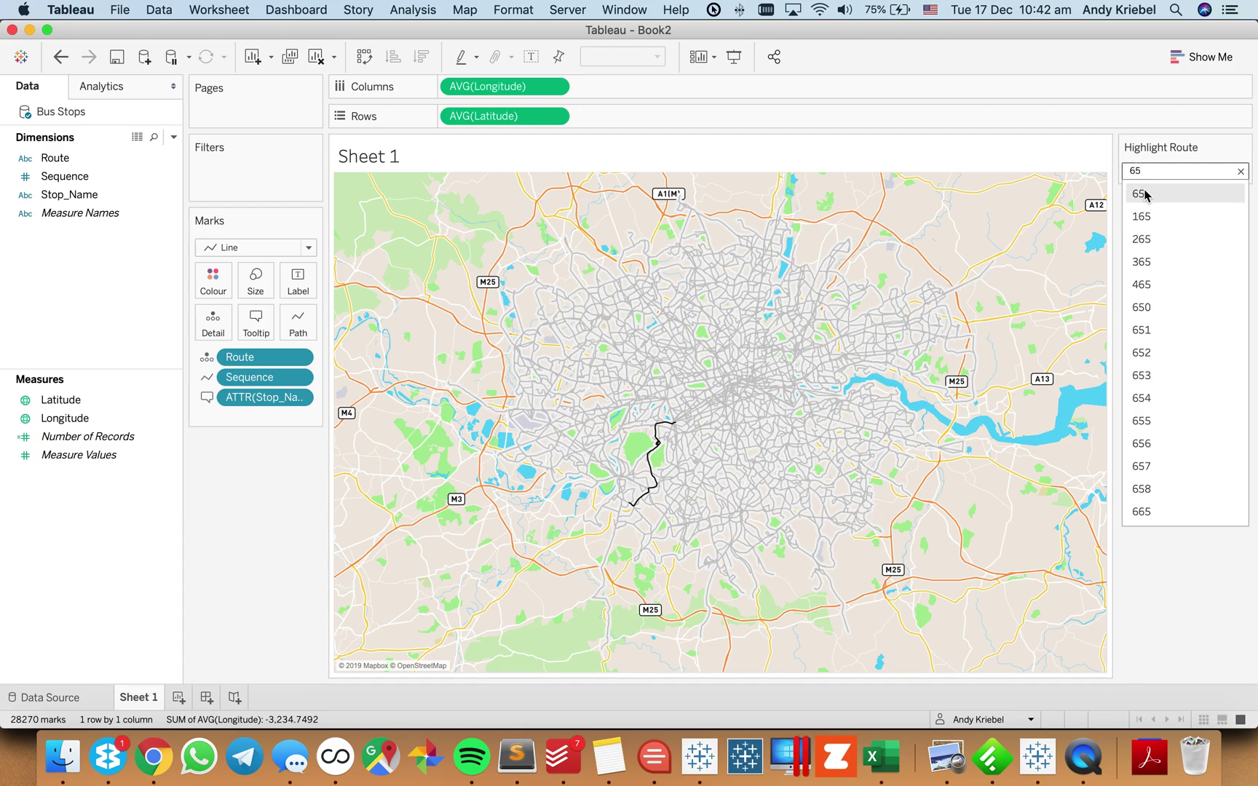
pyautogui.click(1145, 195)
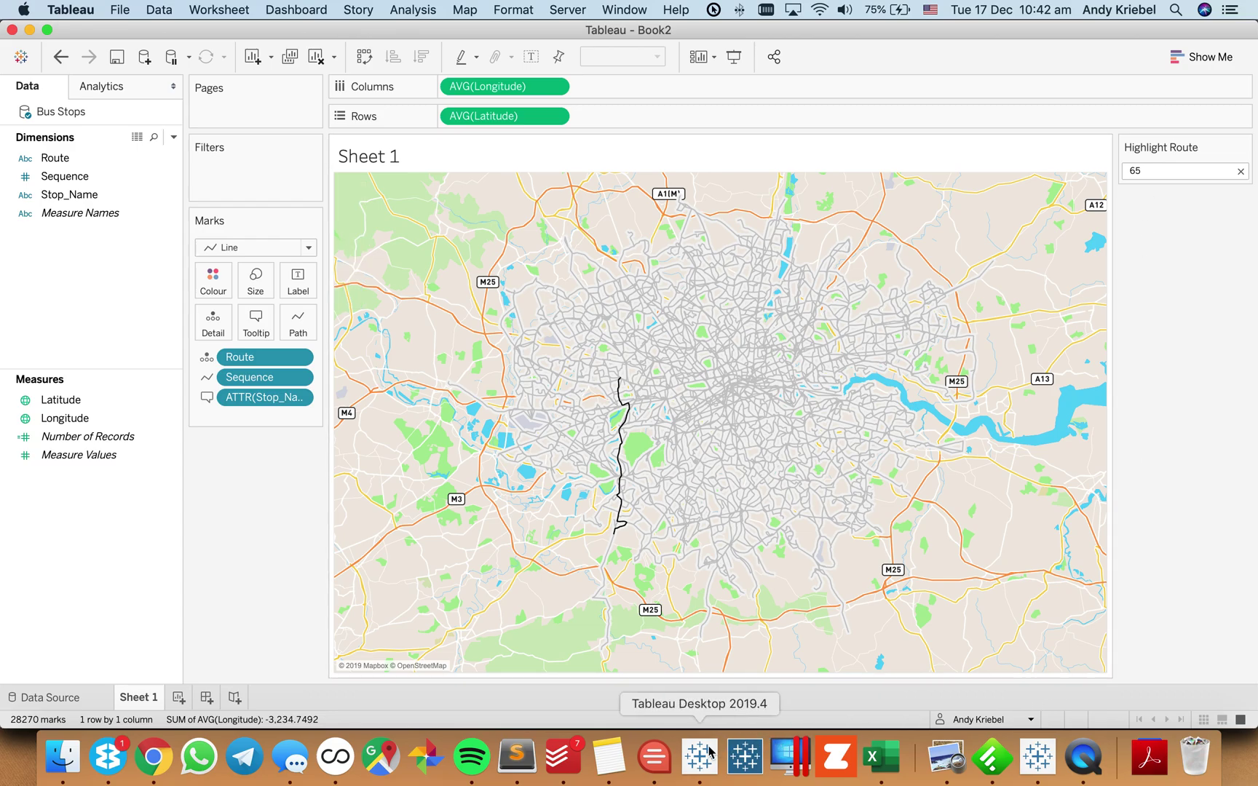
# - Switch to The Great Book of Table Calcs workbook and highlight route 65 on its Relationship to Boundaries sheet
pyautogui.click(692, 761)
pyautogui.click(1154, 169)
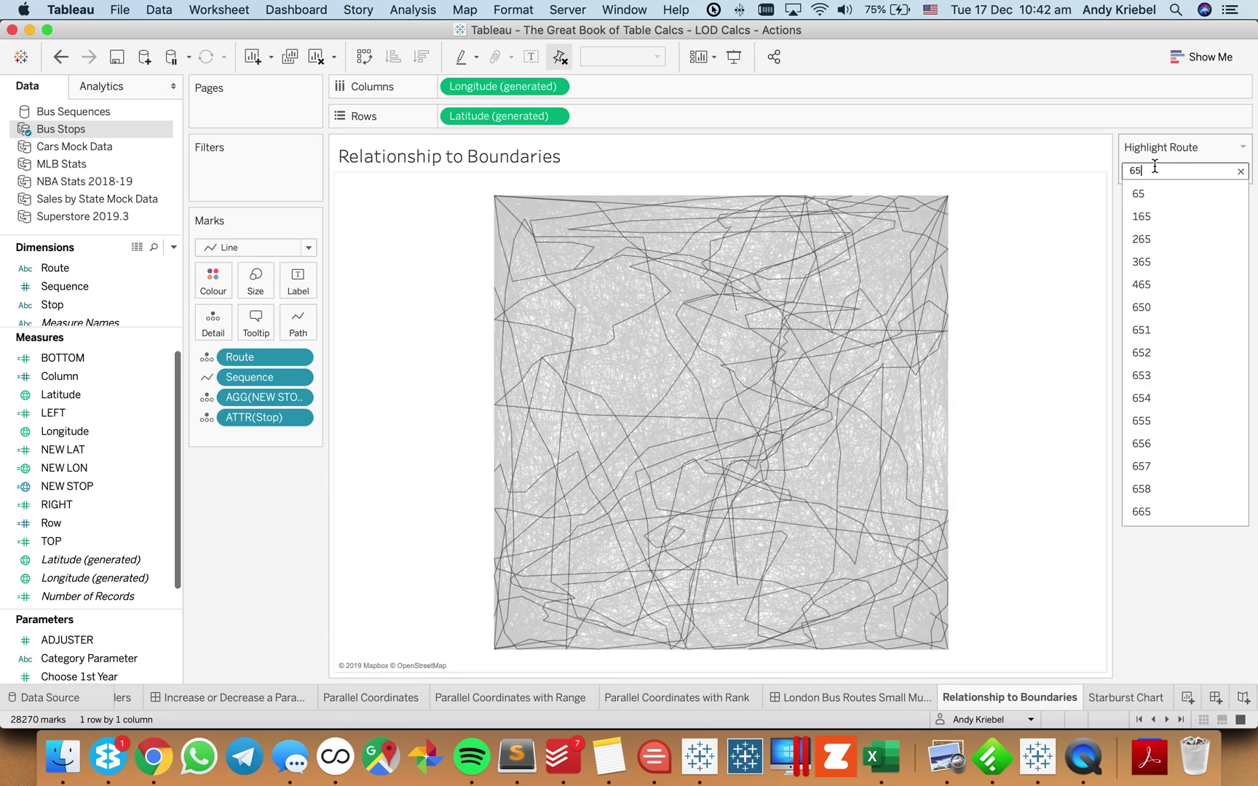
pyautogui.click(1152, 193)
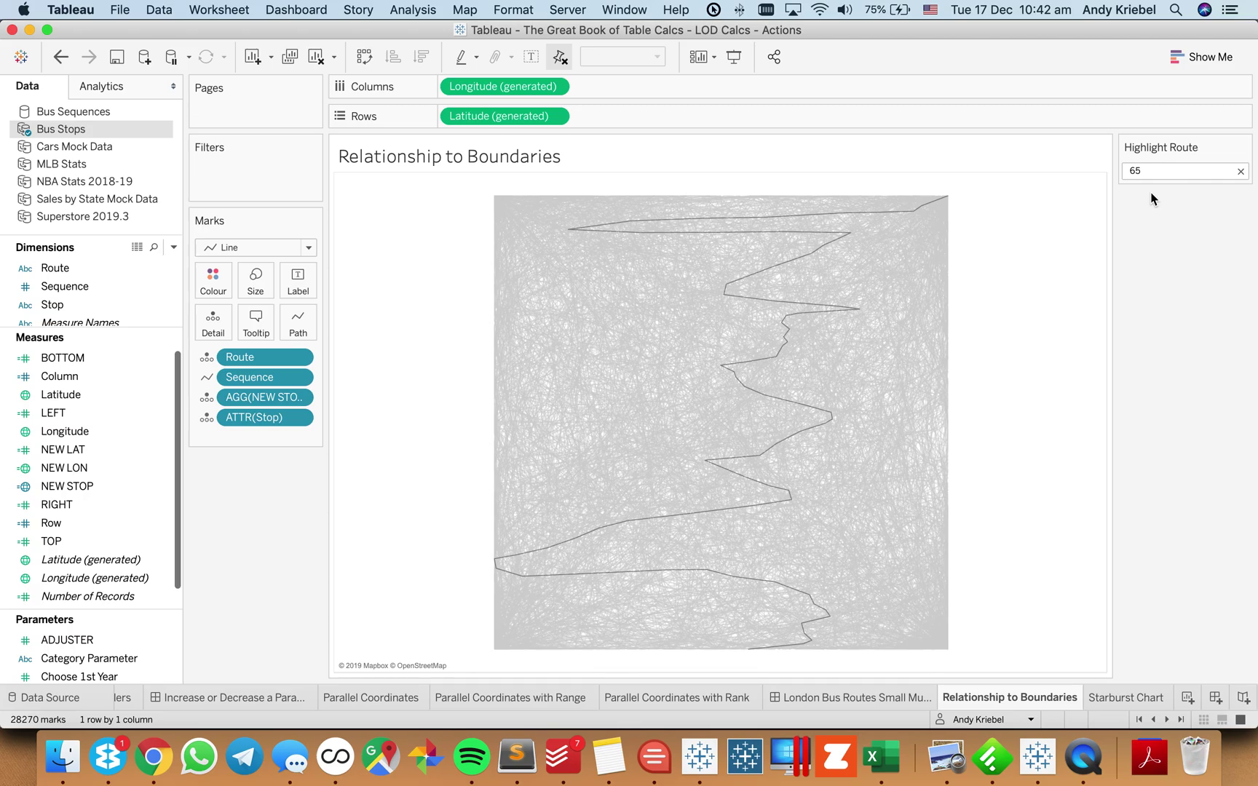
# - Return to the Book2 workbook and create a new worksheet filtered to route 65
pyautogui.press('super+grave')
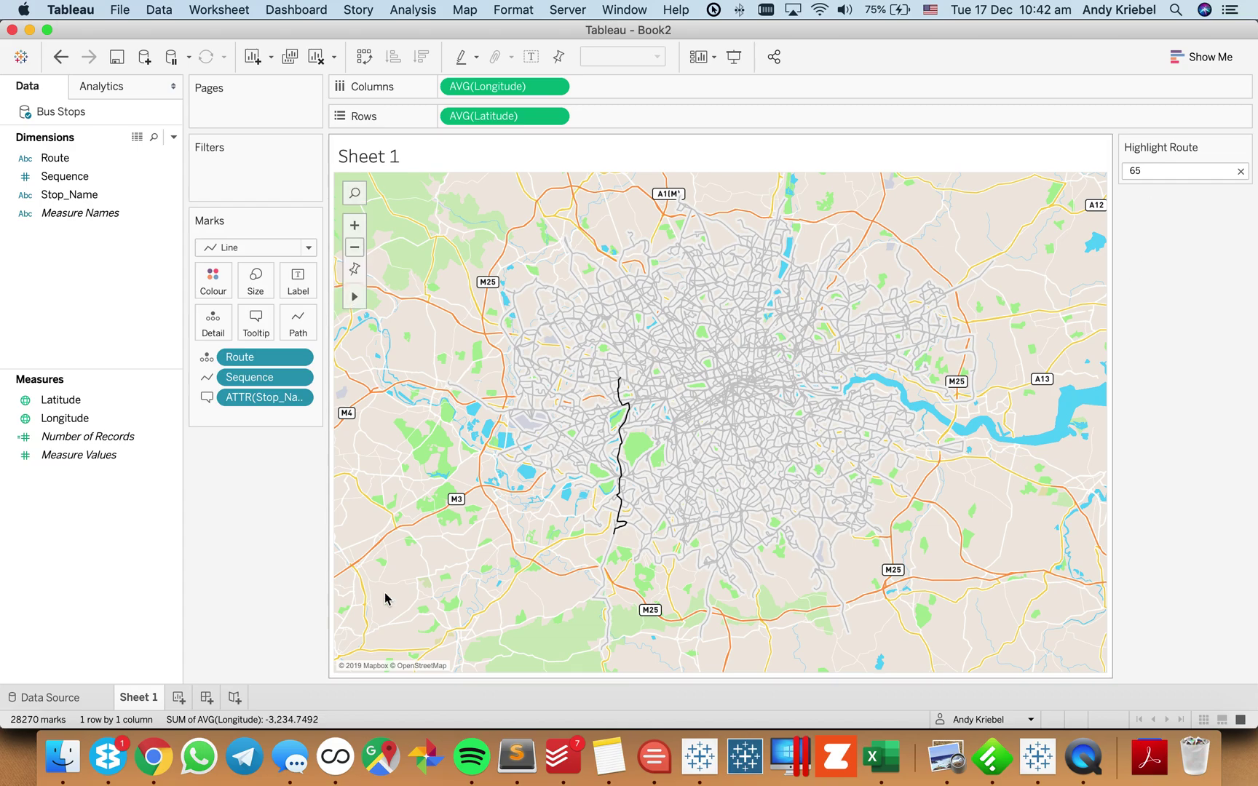
pyautogui.click(179, 698)
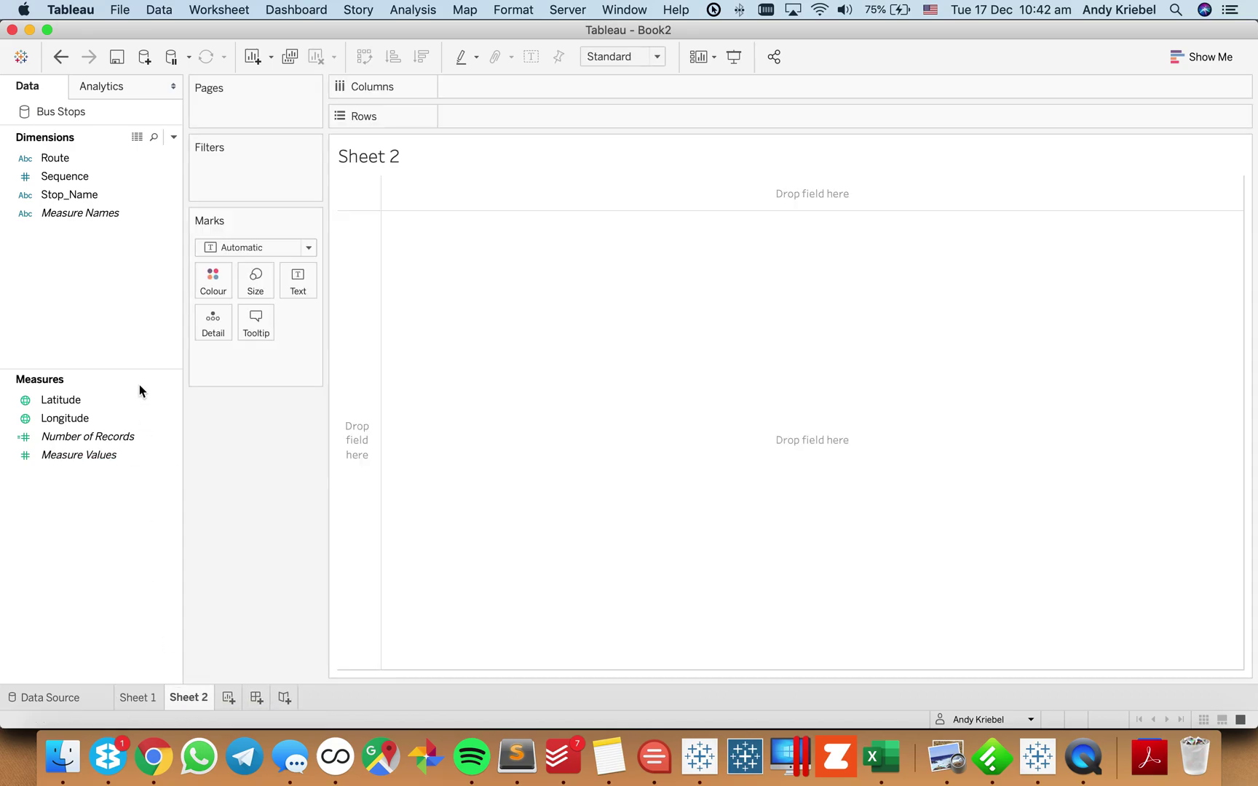
pyautogui.rightClick(96, 308)
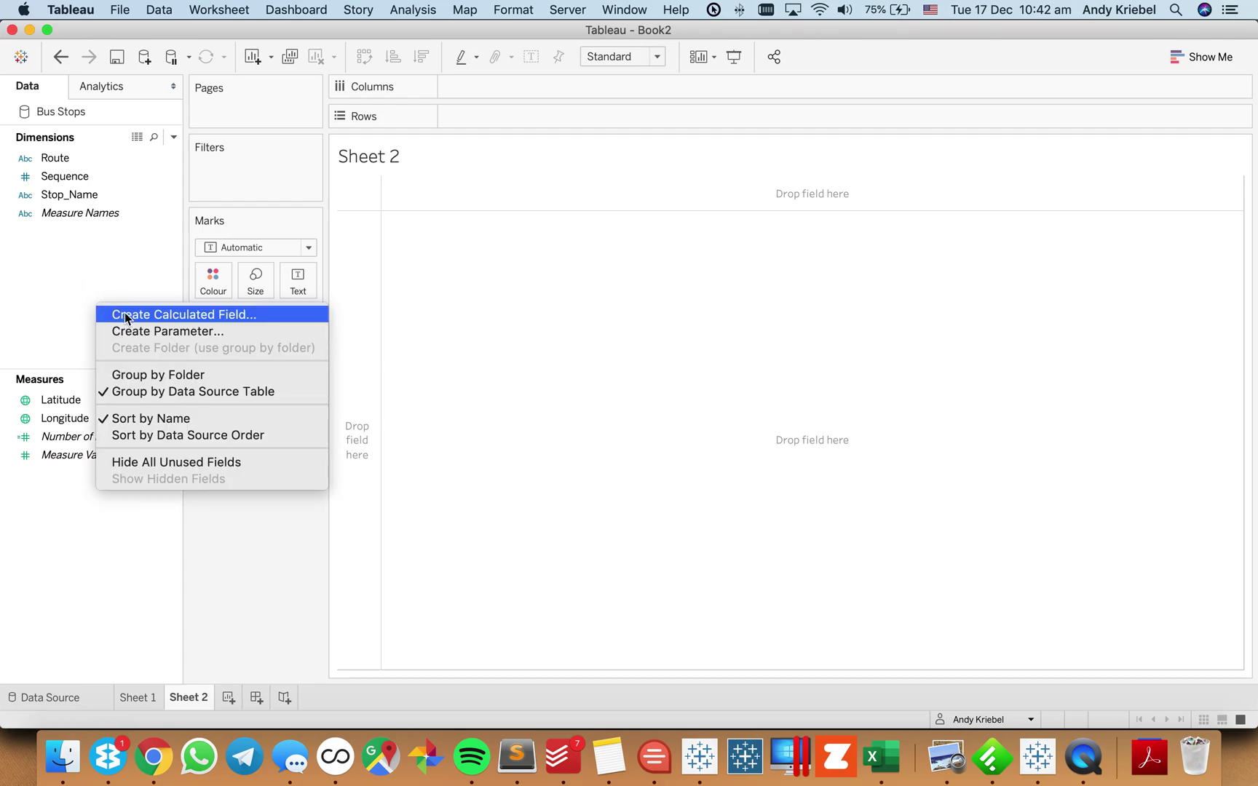
pyautogui.click(65, 251)
pyautogui.moveTo(58, 158); pyautogui.dragTo(219, 185)
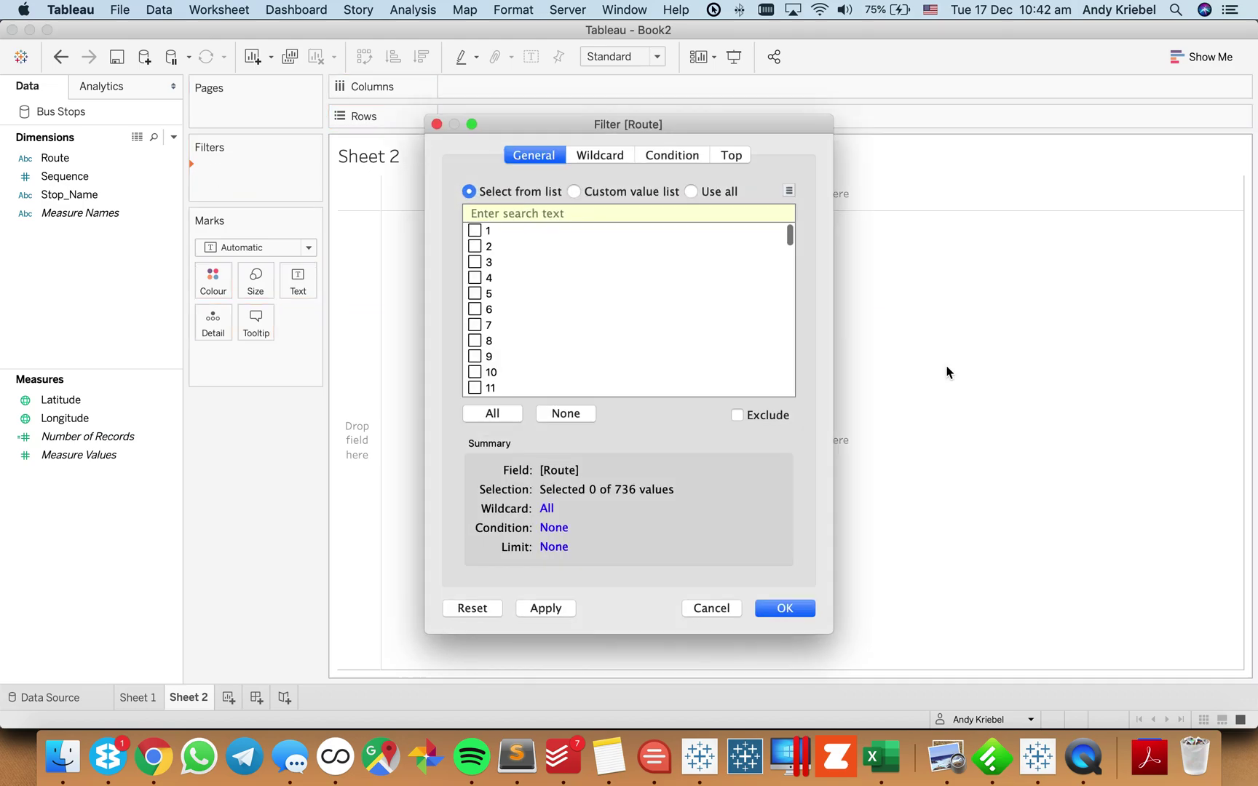
pyautogui.click(512, 208)
pyautogui.write('65')
pyautogui.click(475, 231)
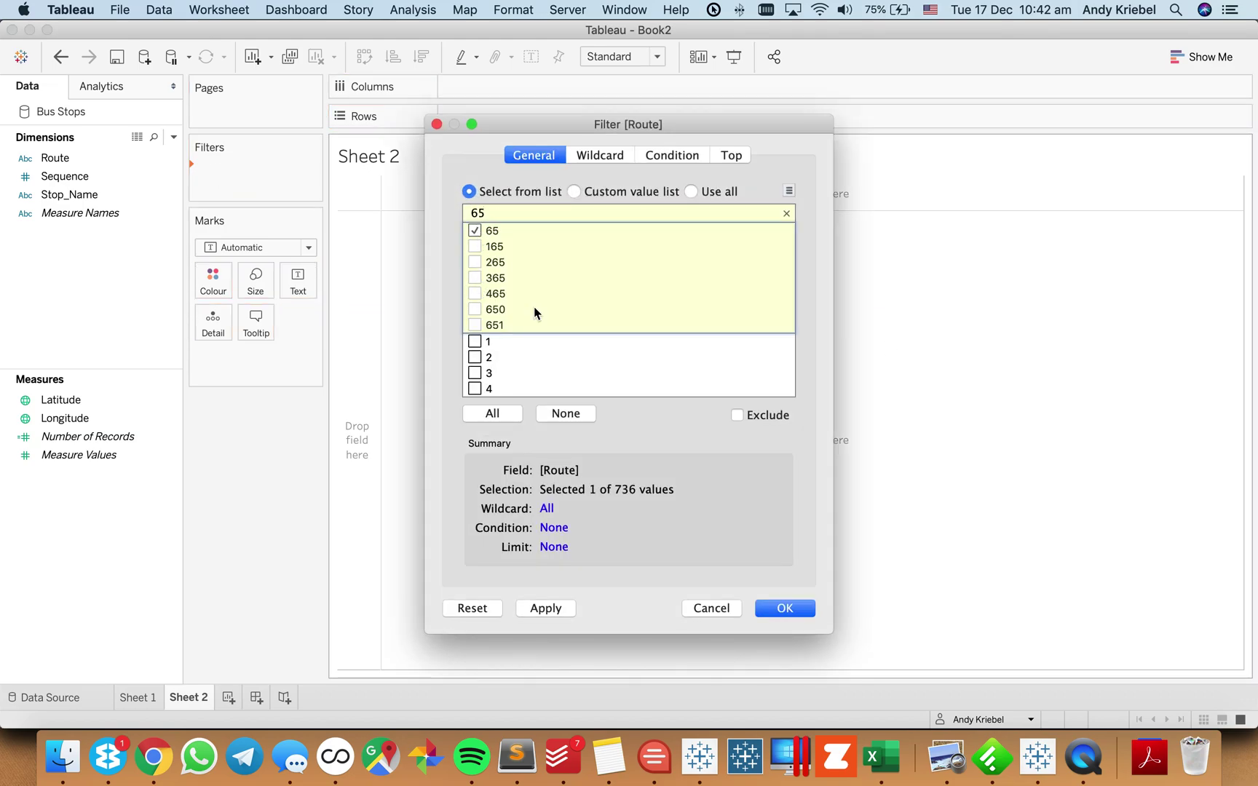
pyautogui.click(773, 600)
# - Place average Latitude and average Longitude on the rows as discrete fields, with Latitude first
pyautogui.moveTo(76, 403); pyautogui.dragTo(298, 283)
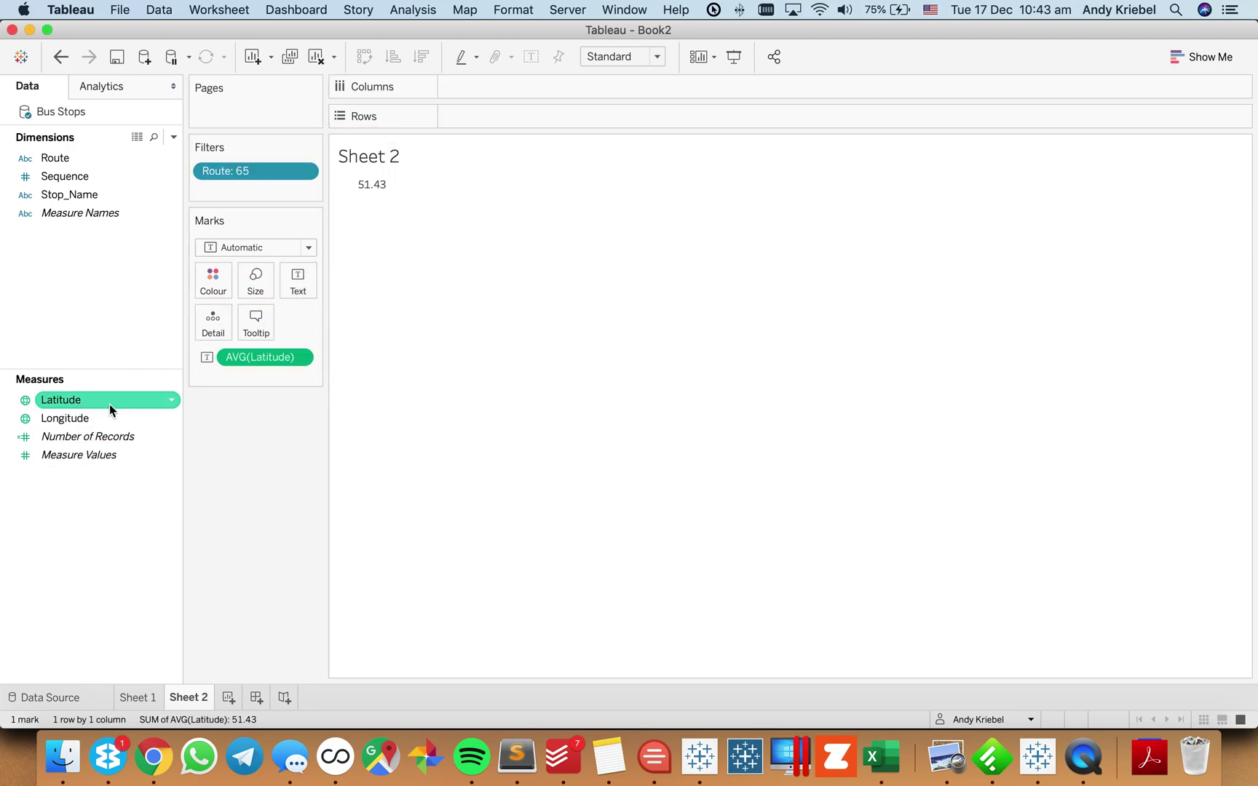
pyautogui.moveTo(64, 418); pyautogui.dragTo(362, 188)
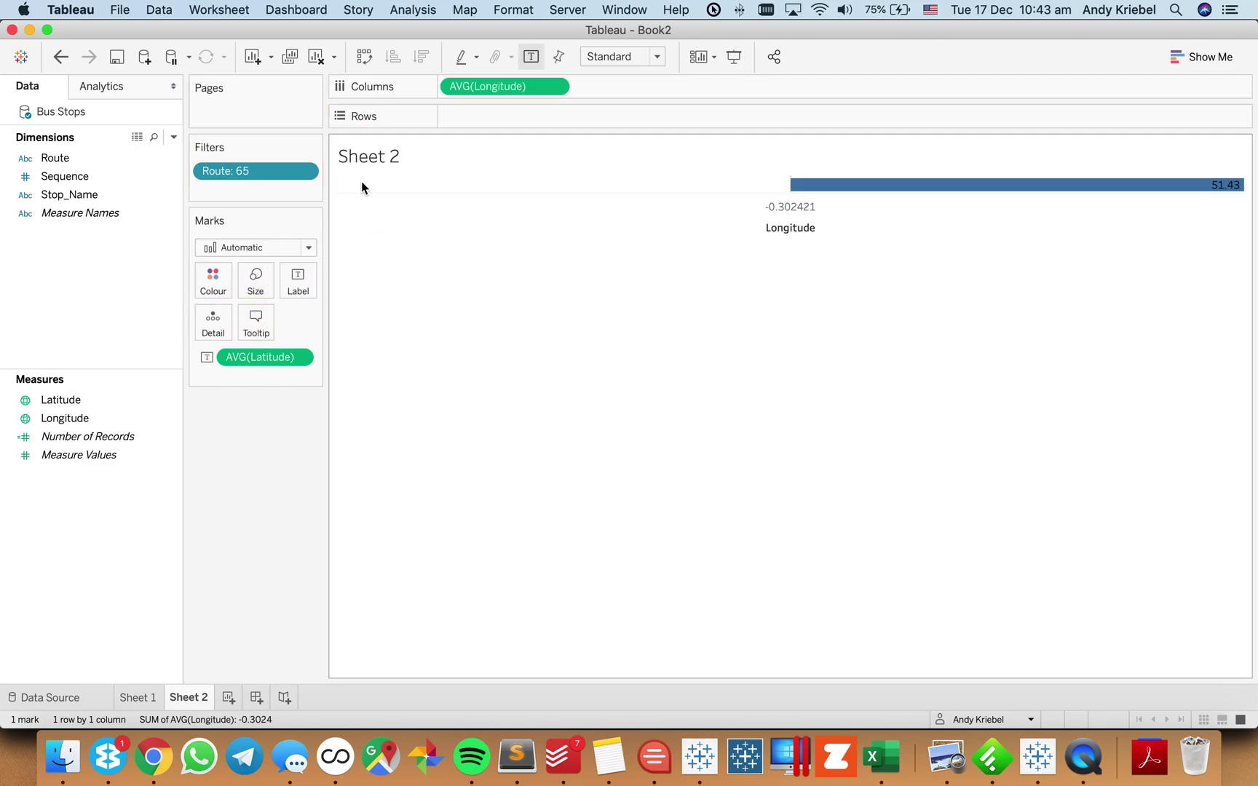
pyautogui.click(554, 86)
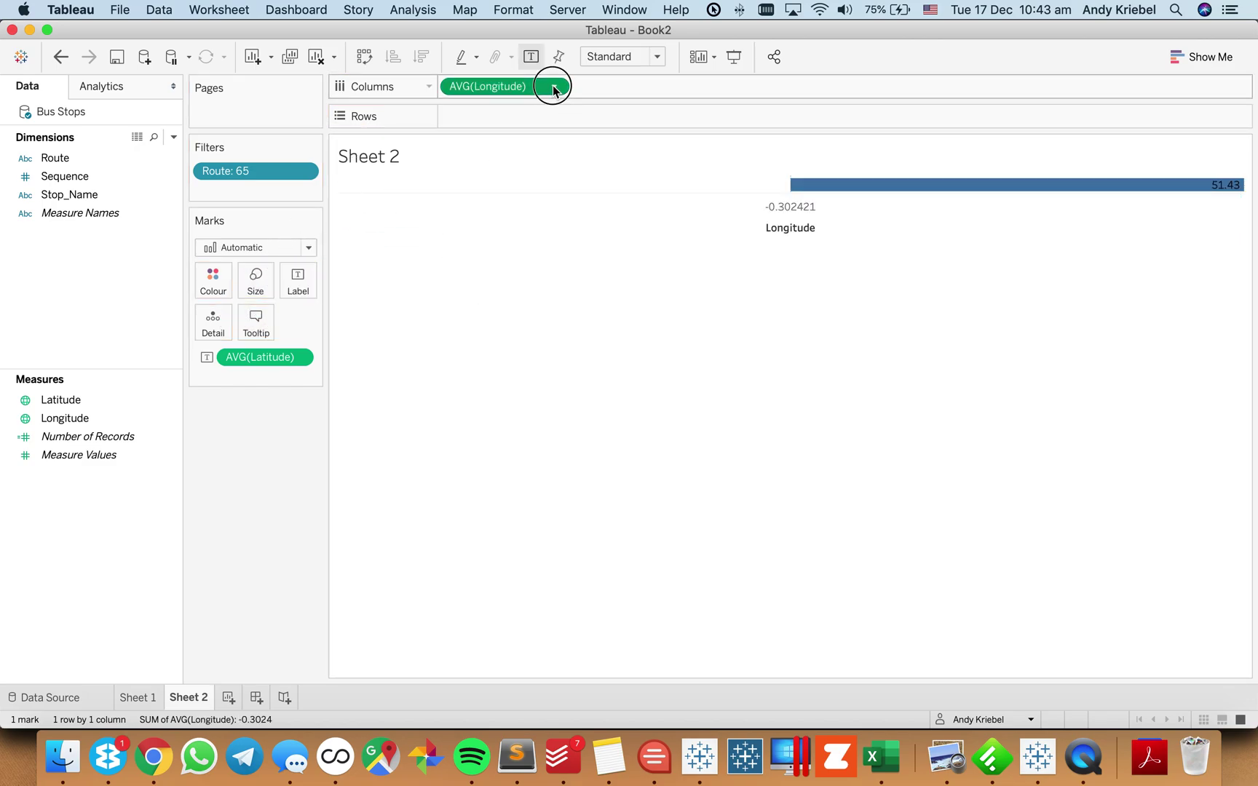
pyautogui.click(480, 283)
pyautogui.moveTo(501, 82); pyautogui.dragTo(512, 117)
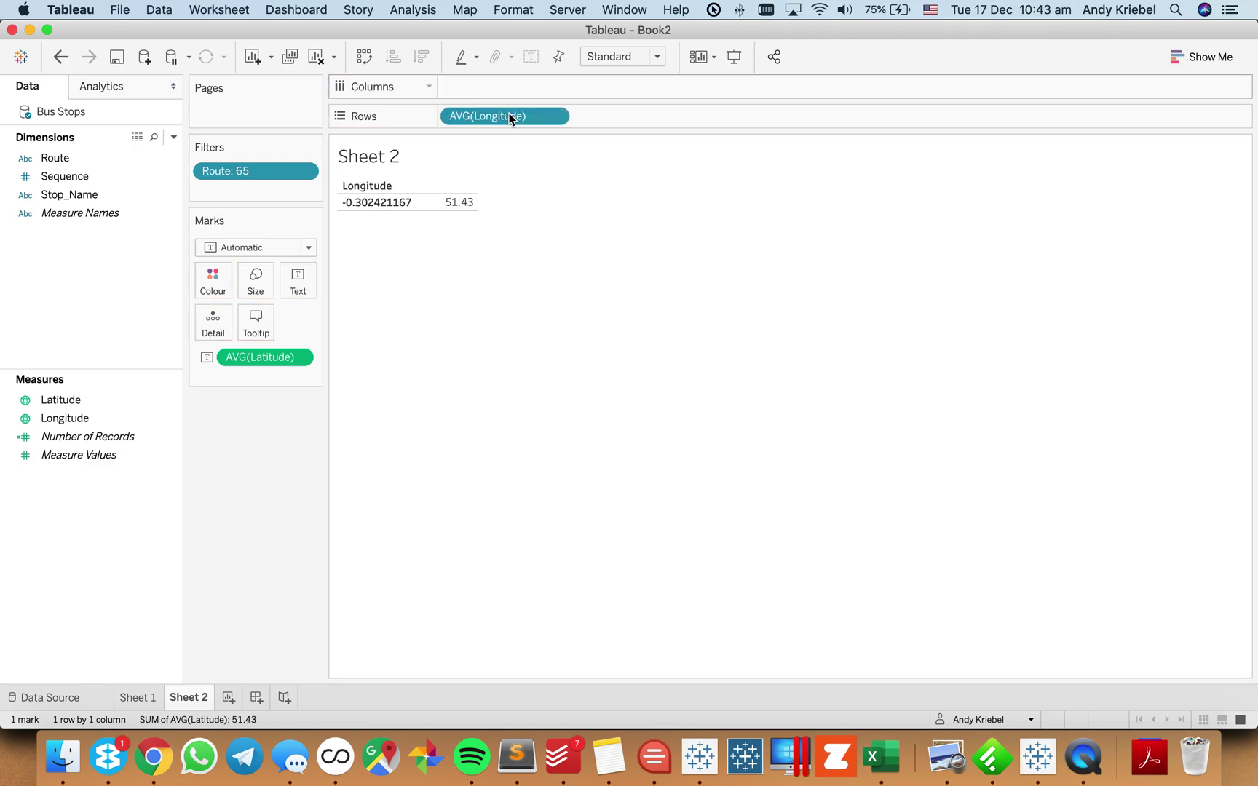
pyautogui.click(299, 357)
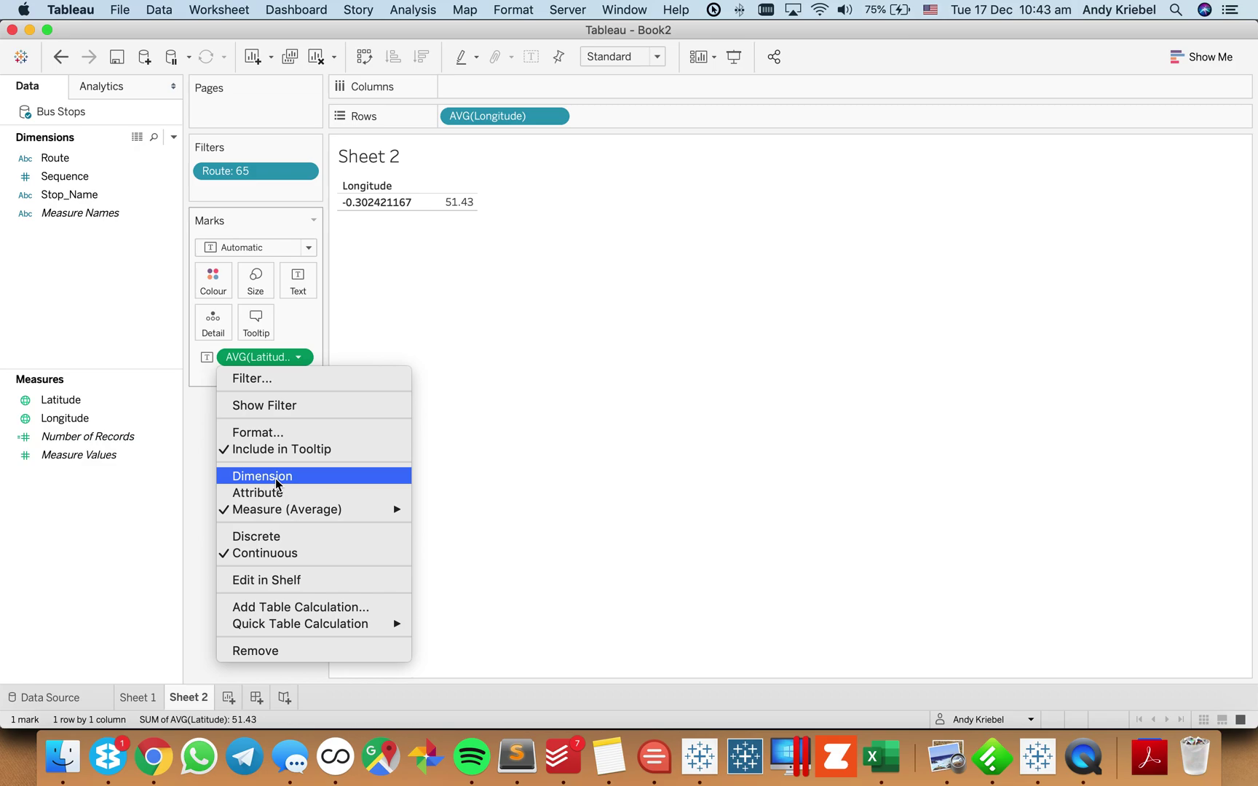
pyautogui.click(266, 537)
pyautogui.moveTo(252, 358); pyautogui.dragTo(442, 118)
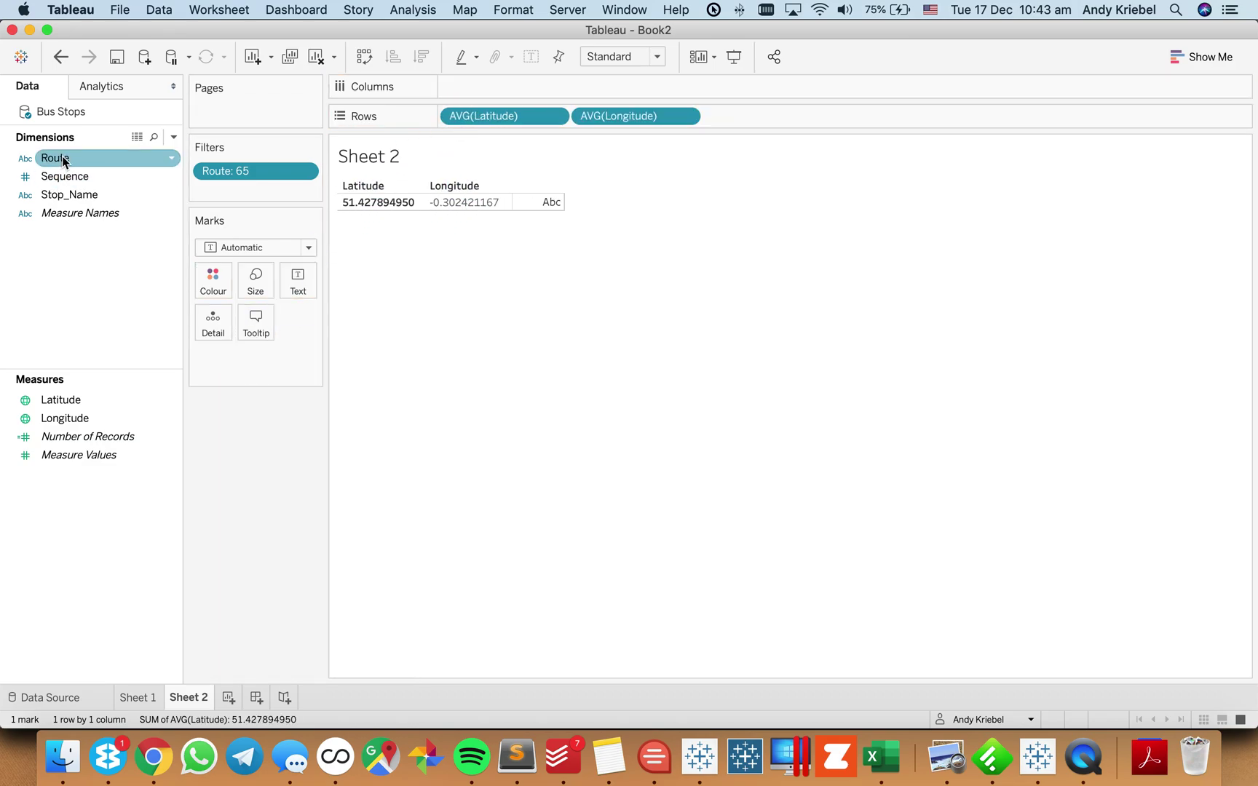
# - Add Sequence to the rows ahead of average Latitude
pyautogui.moveTo(62, 177); pyautogui.dragTo(444, 120)
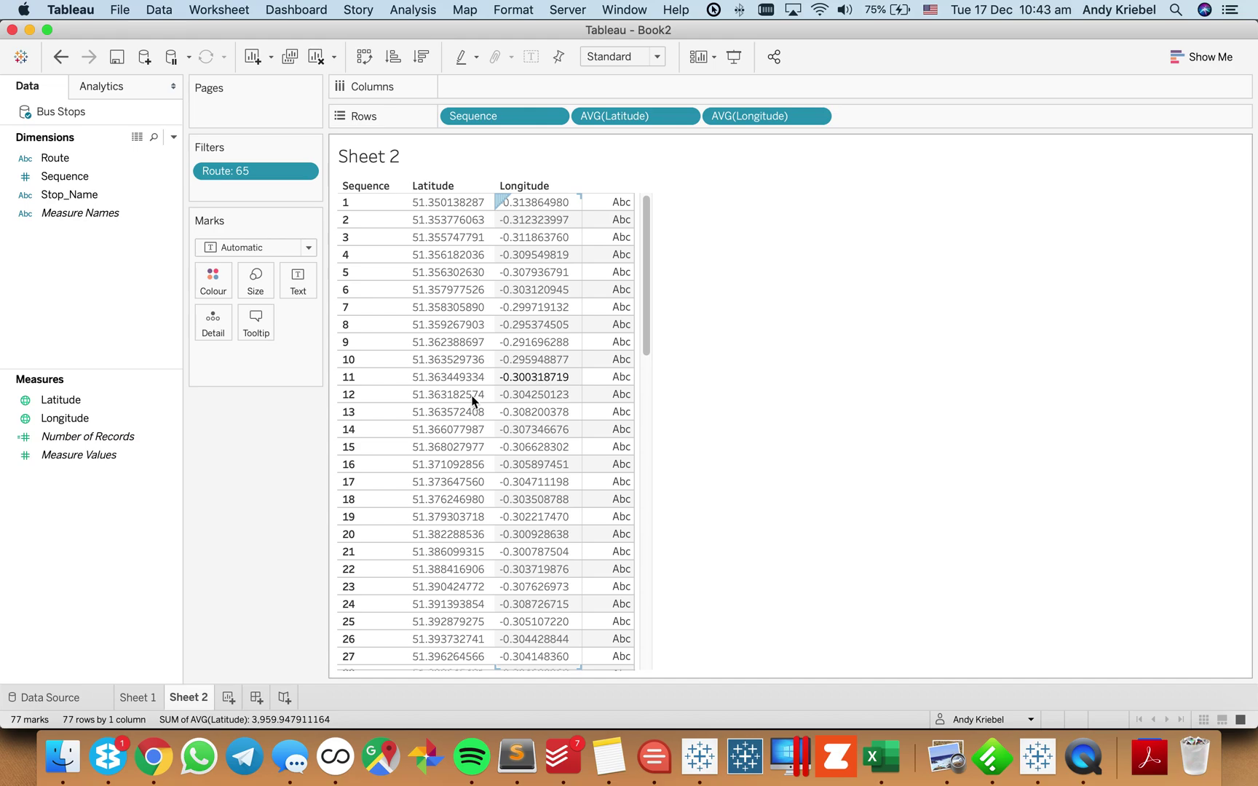
# - Create a calculated field named TOP with the formula { FIXED [Route] : MAX([Longitude]) }
pyautogui.rightClick(92, 329)
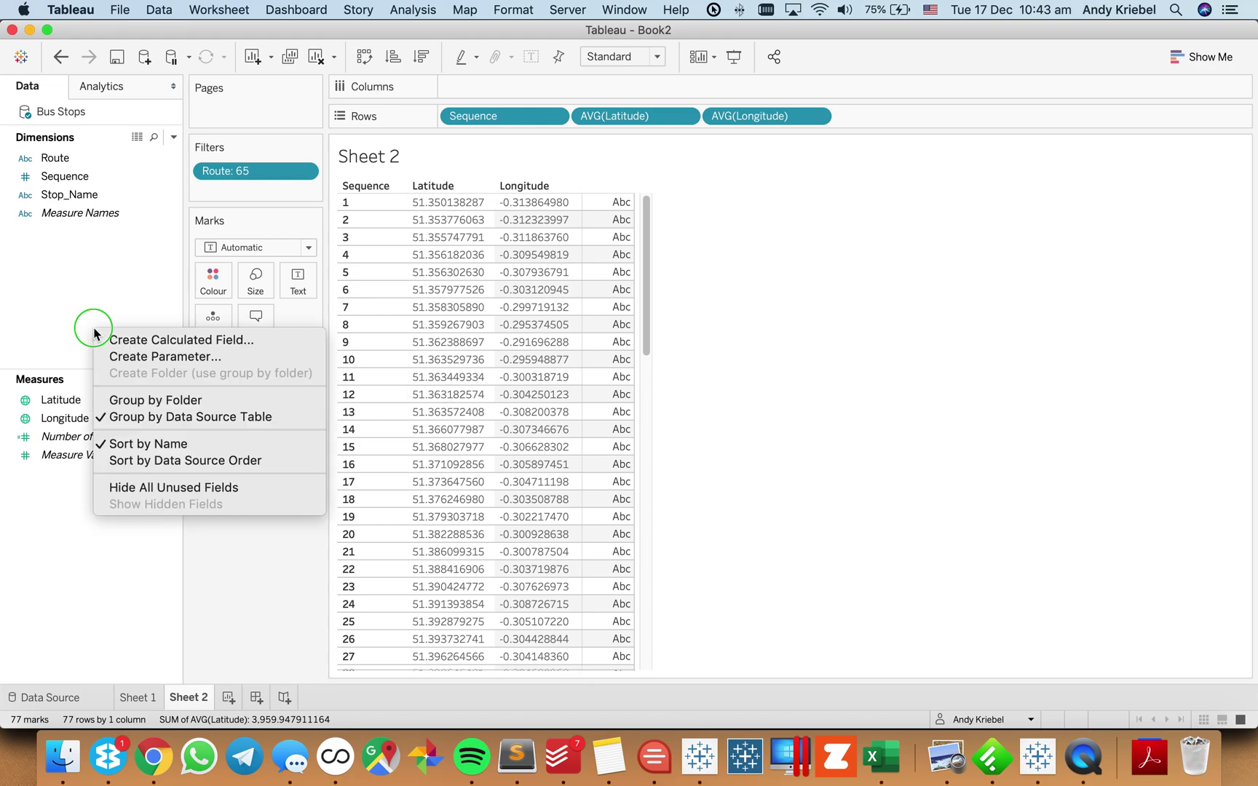
pyautogui.click(138, 342)
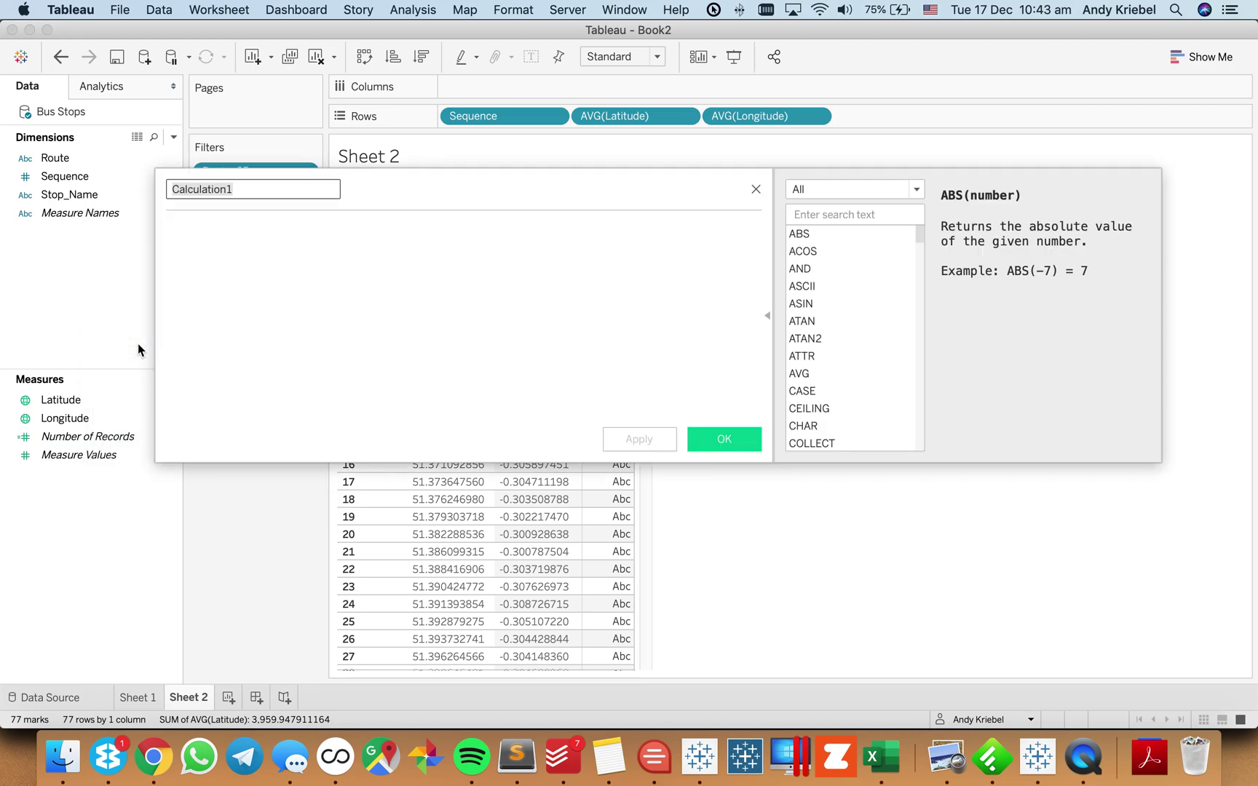
pyautogui.write('TOP')
pyautogui.press('Tab')
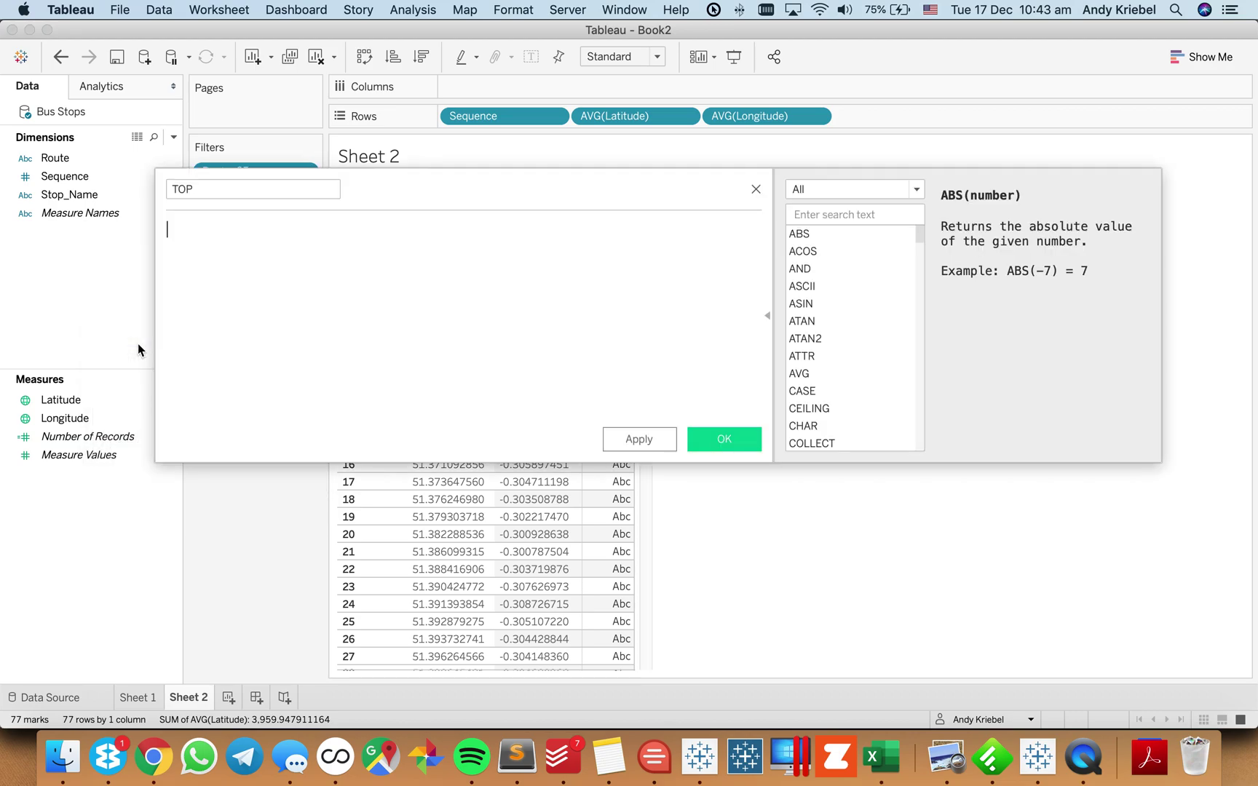
pyautogui.write('{ fix')
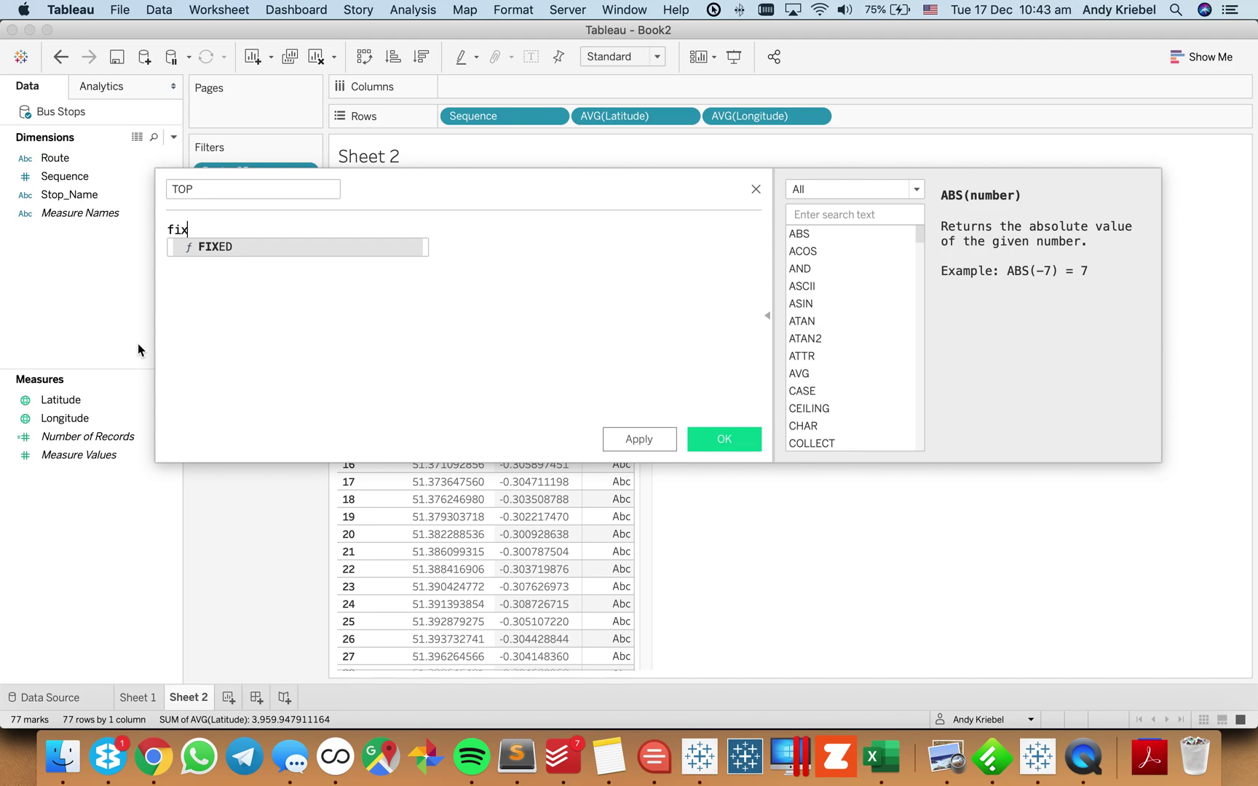
pyautogui.press('Return')
pyautogui.write('route')
pyautogui.press('Return')
pyautogui.write(': max')
pyautogui.press('Return')
pyautogui.write('long')
pyautogui.press('Return')
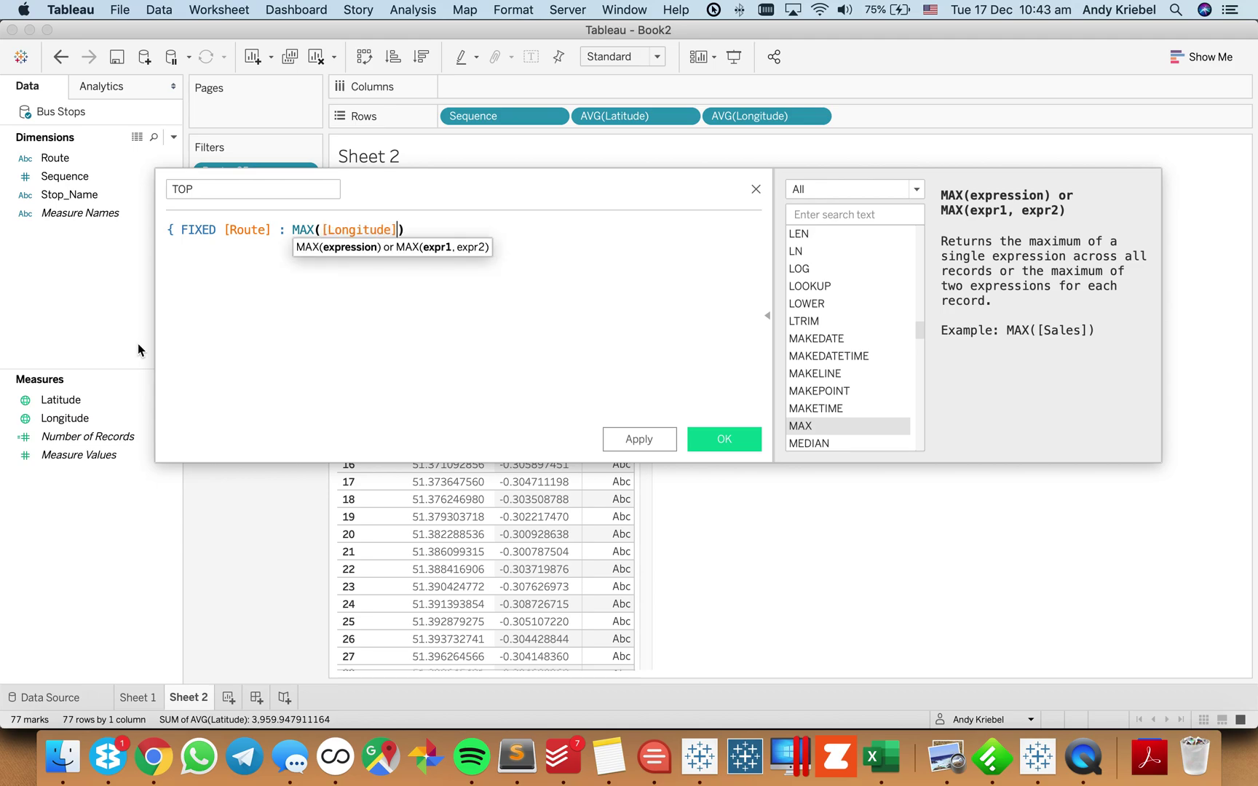
pyautogui.write('}')
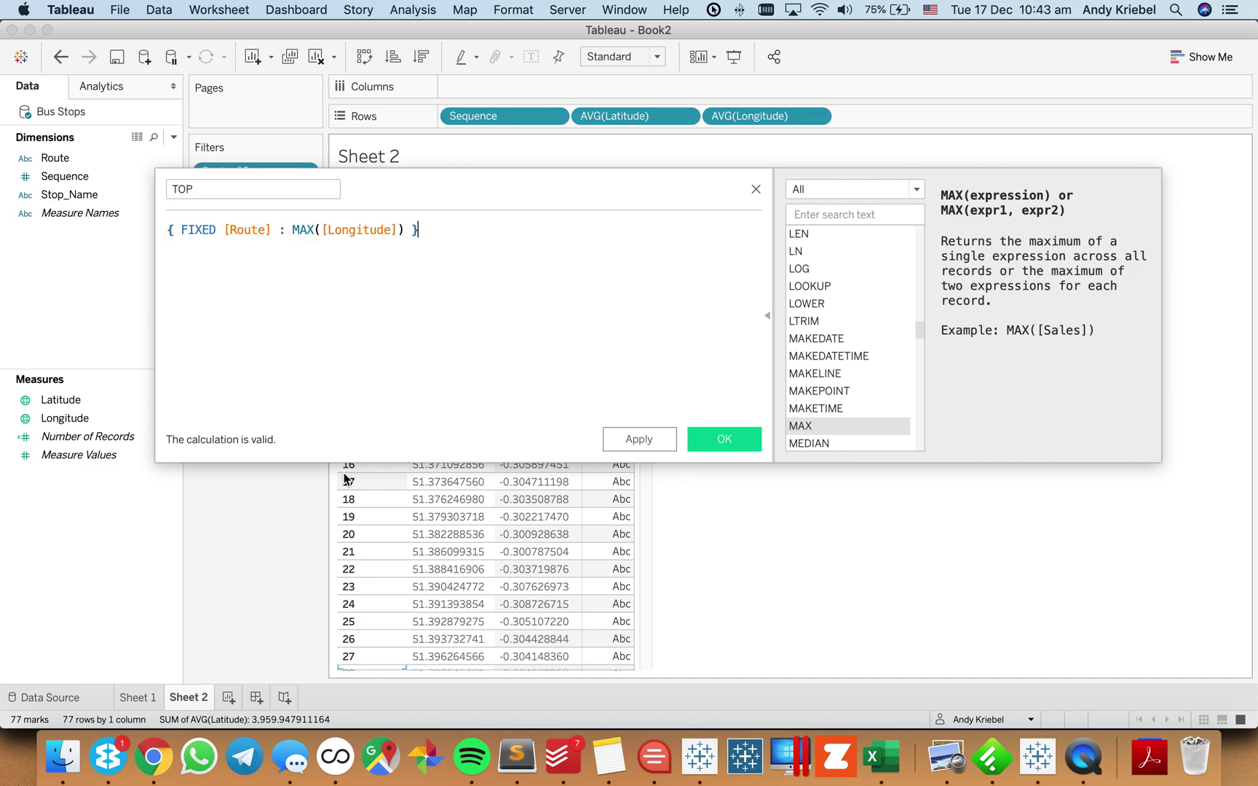
pyautogui.click(724, 439)
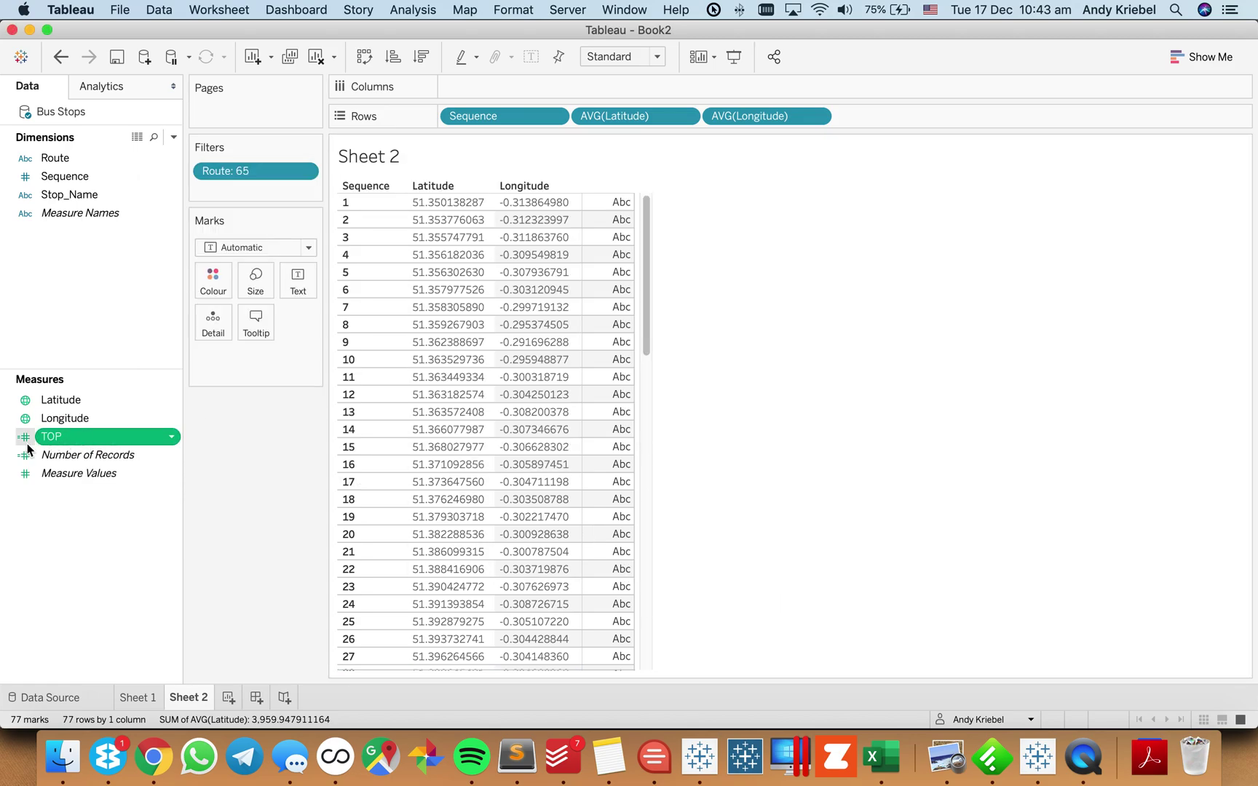
# - Add TOP to the rows after average Longitude as a discrete field and look through its values down the table
pyautogui.moveTo(57, 445); pyautogui.dragTo(851, 114)
pyautogui.click(948, 117)
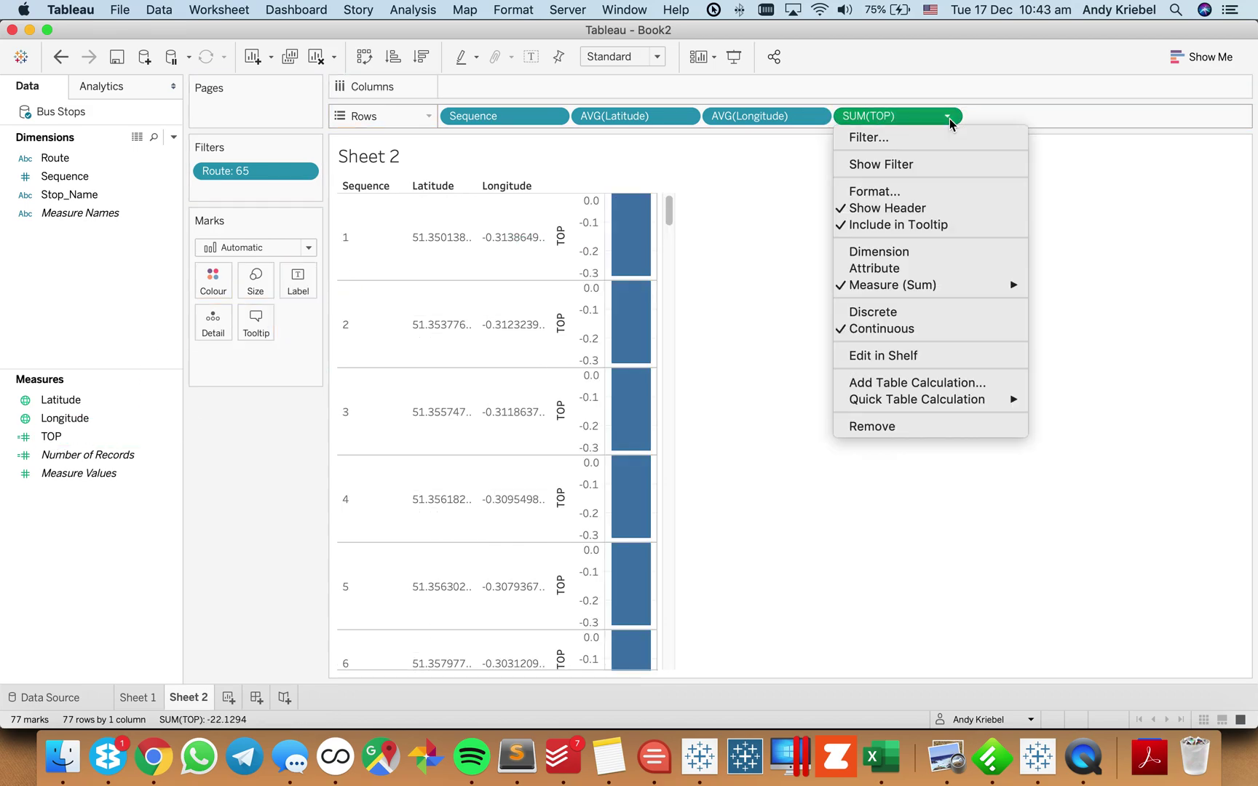
pyautogui.click(898, 314)
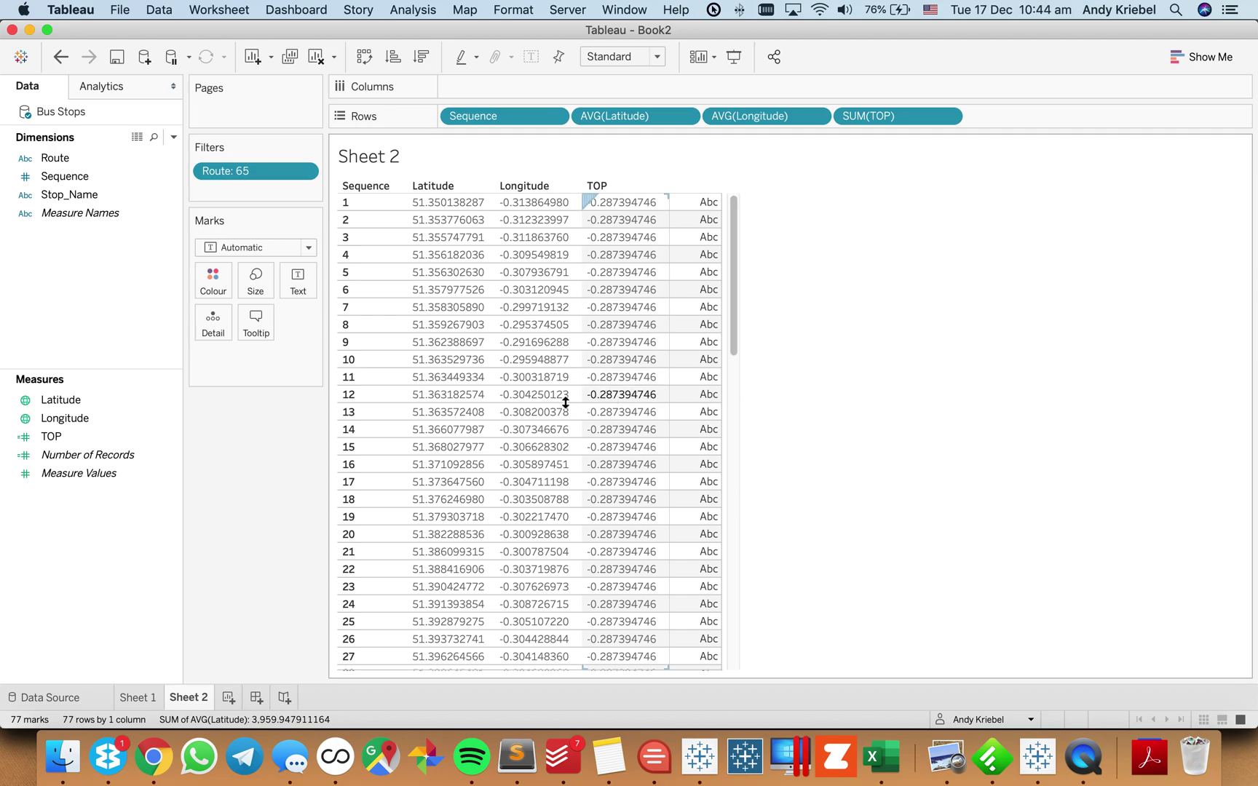
pyautogui.click(734, 313)
pyautogui.moveTo(734, 313); pyautogui.dragTo(734, 393)
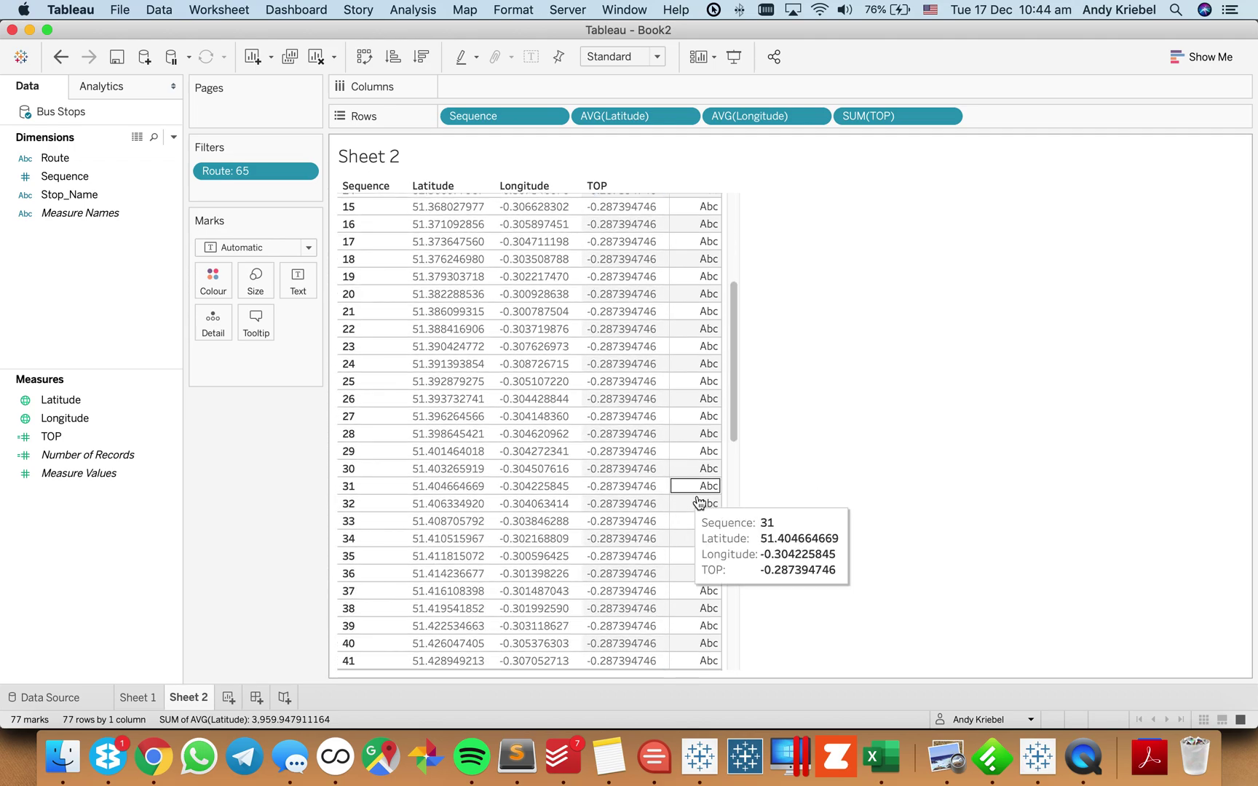
pyautogui.moveTo(735, 423); pyautogui.dragTo(733, 233)
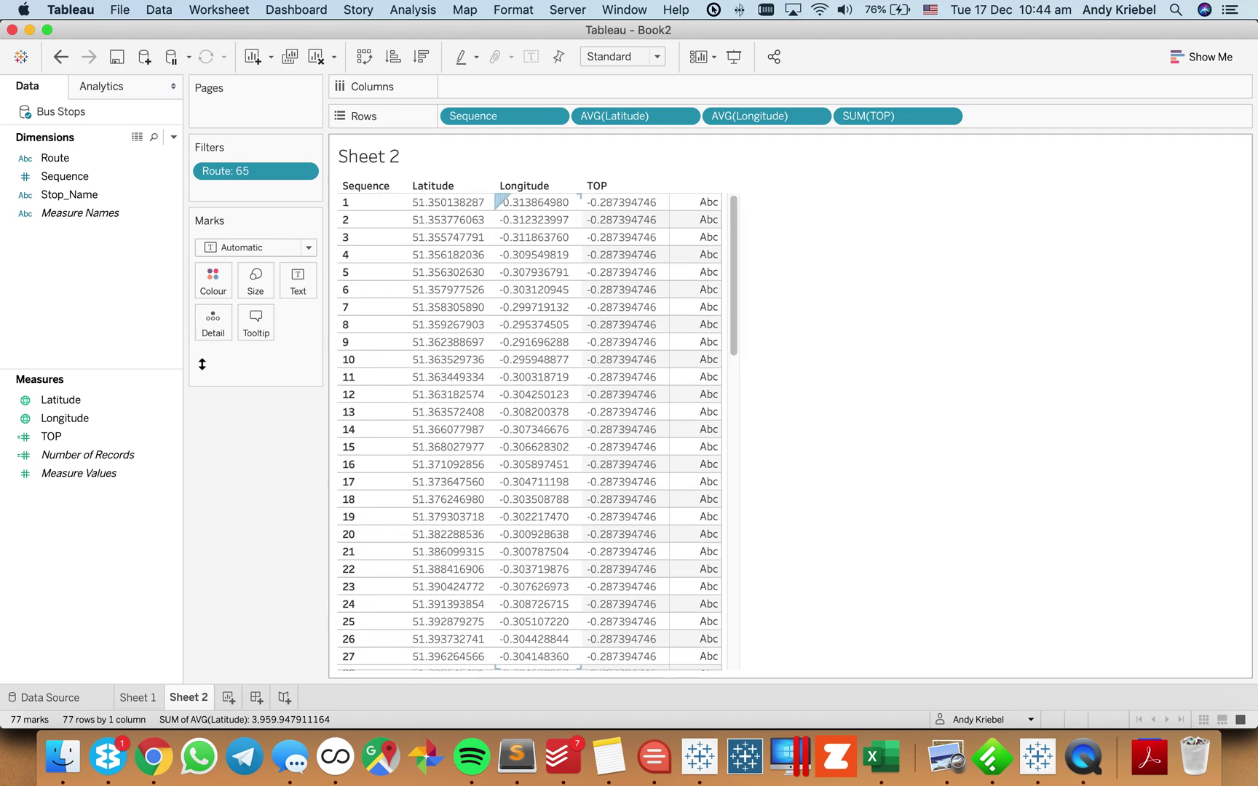
# - Set TOP's default aggregation to Average and switch the TOP field on the rows to Average too
pyautogui.click(59, 441)
pyautogui.rightClick(58, 441)
pyautogui.moveTo(172, 340)
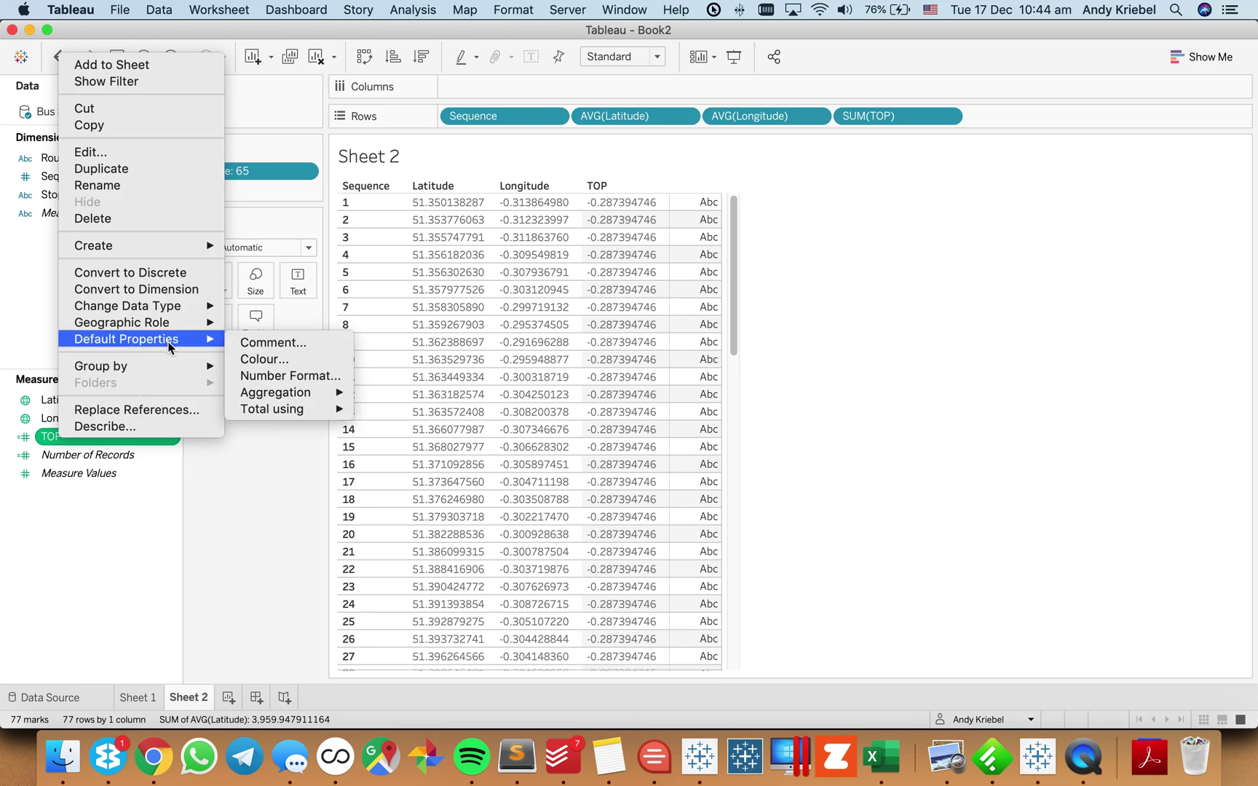
pyautogui.moveTo(289, 395)
pyautogui.click(386, 413)
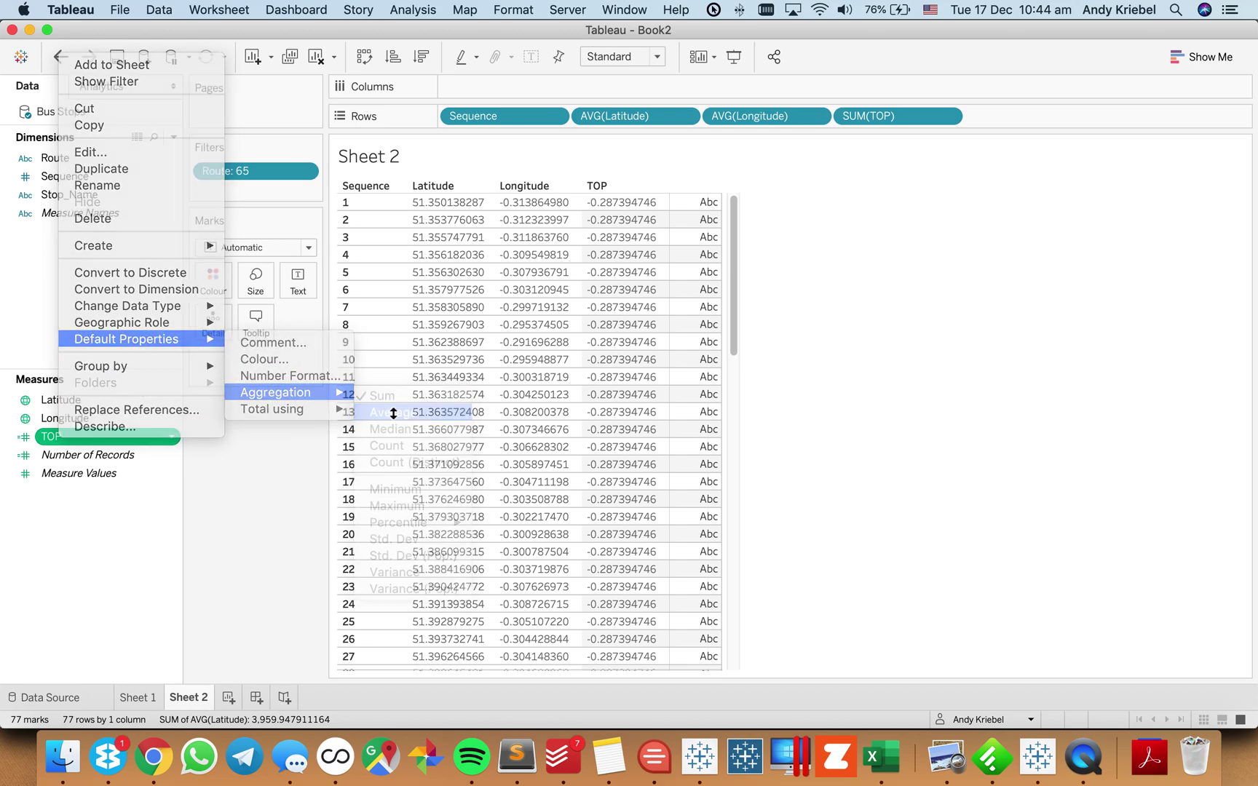
pyautogui.click(947, 118)
pyautogui.moveTo(950, 317)
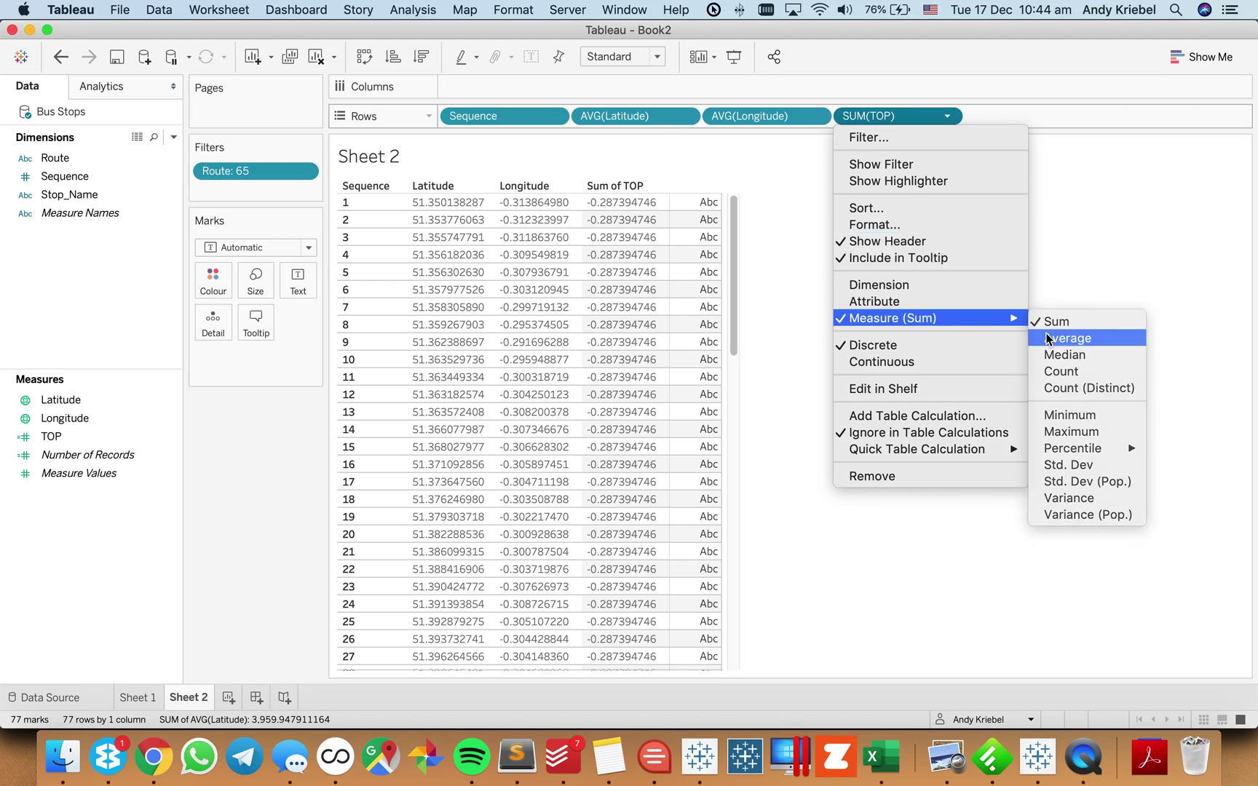
pyautogui.click(1069, 338)
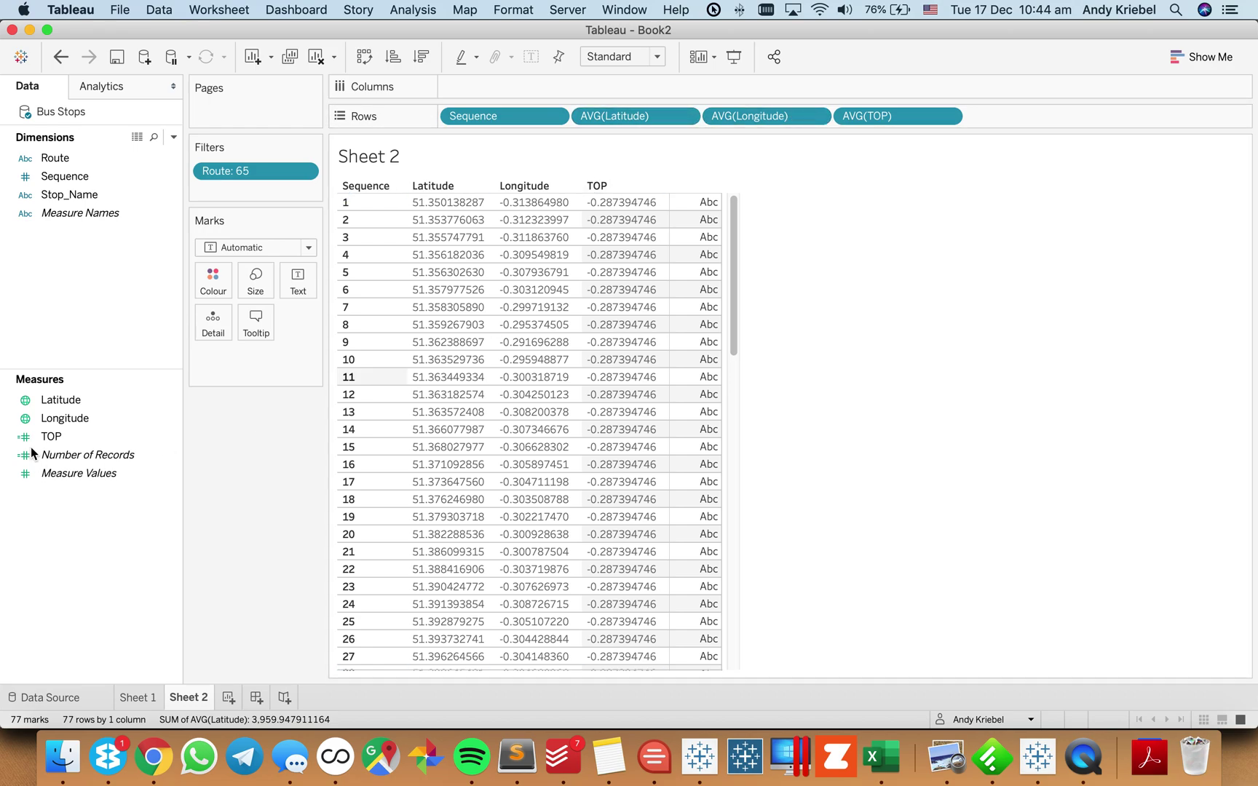
# - Create a calculated field named BOTTOM with the formula { FIXED [Route] : MIN([Longitude]) }
pyautogui.rightClick(66, 341)
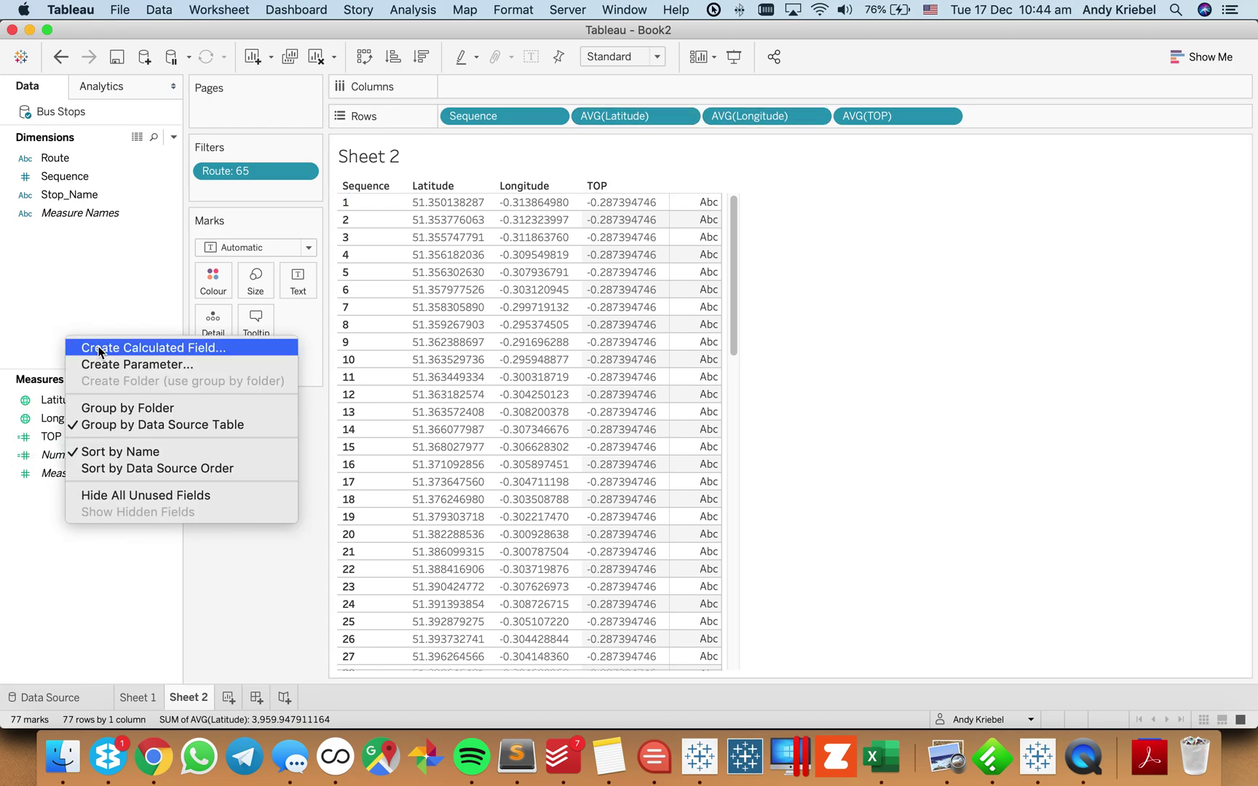
pyautogui.click(98, 348)
pyautogui.write('B')
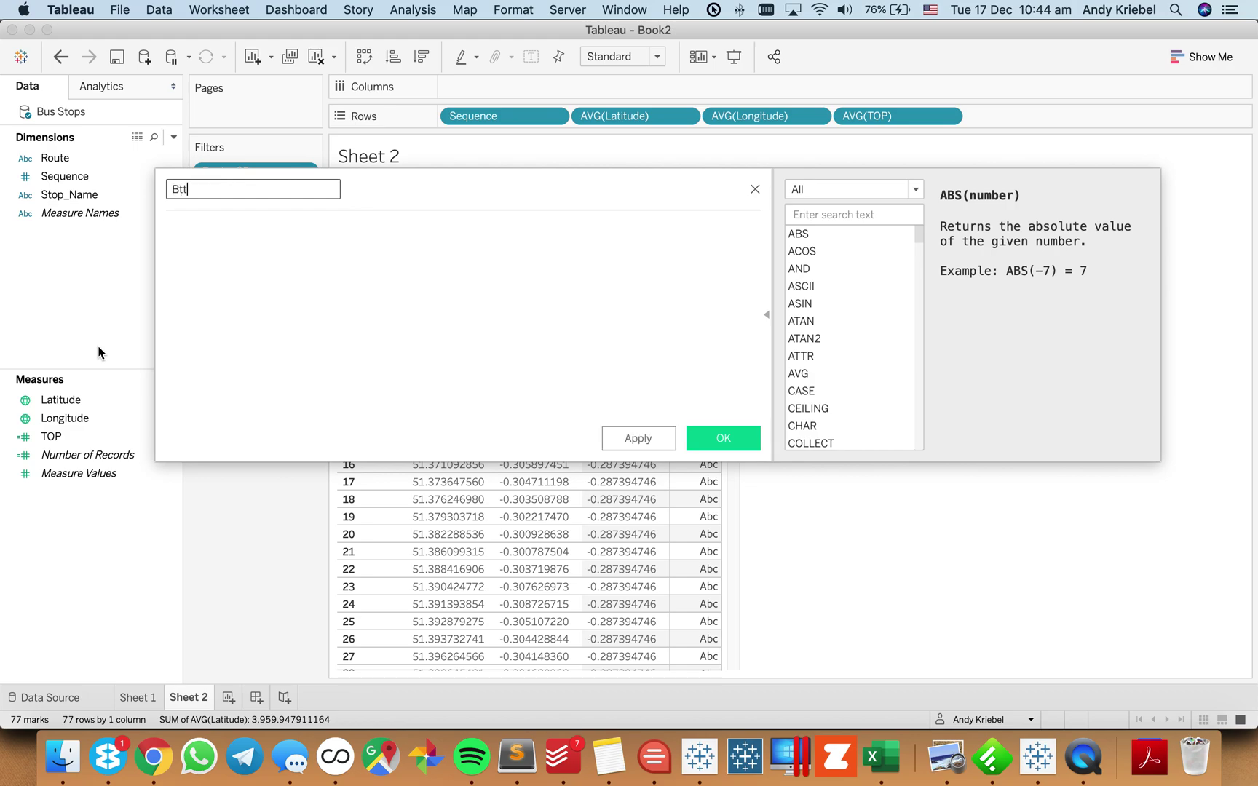
pyautogui.write('OTTOM')
pyautogui.press('Tab')
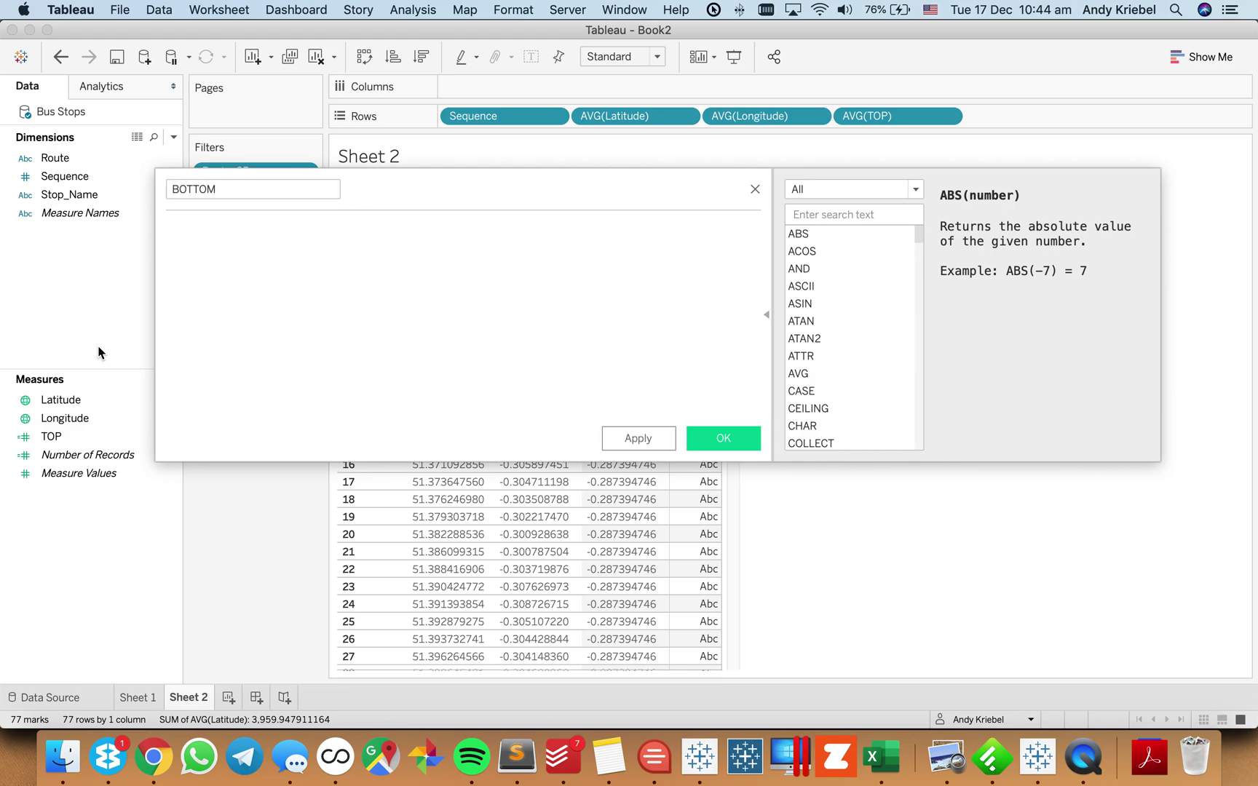
pyautogui.write('{ fi')
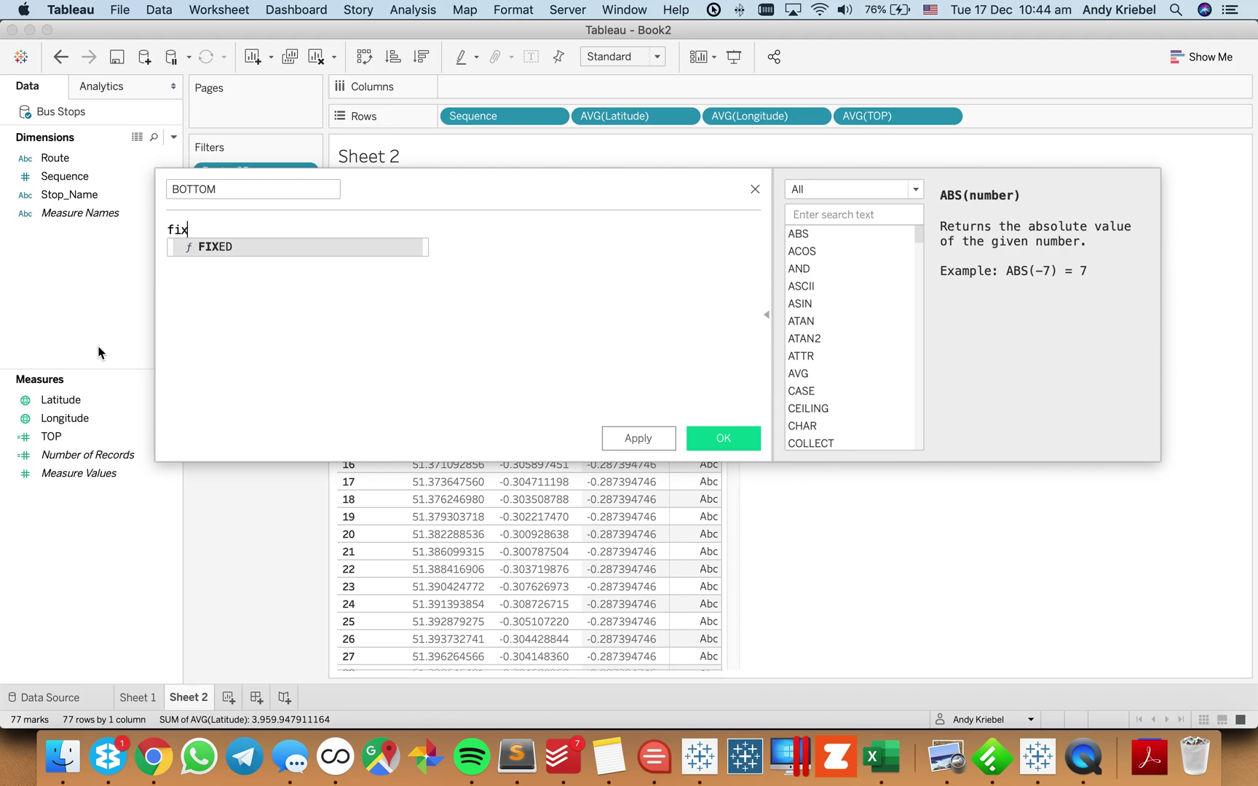
pyautogui.press('Return')
pyautogui.write('rou')
pyautogui.press('Down')
pyautogui.press('Return')
pyautogui.write('min')
pyautogui.press('Return')
pyautogui.write('lon')
pyautogui.press('Return')
pyautogui.press('Right')
pyautogui.write('}')
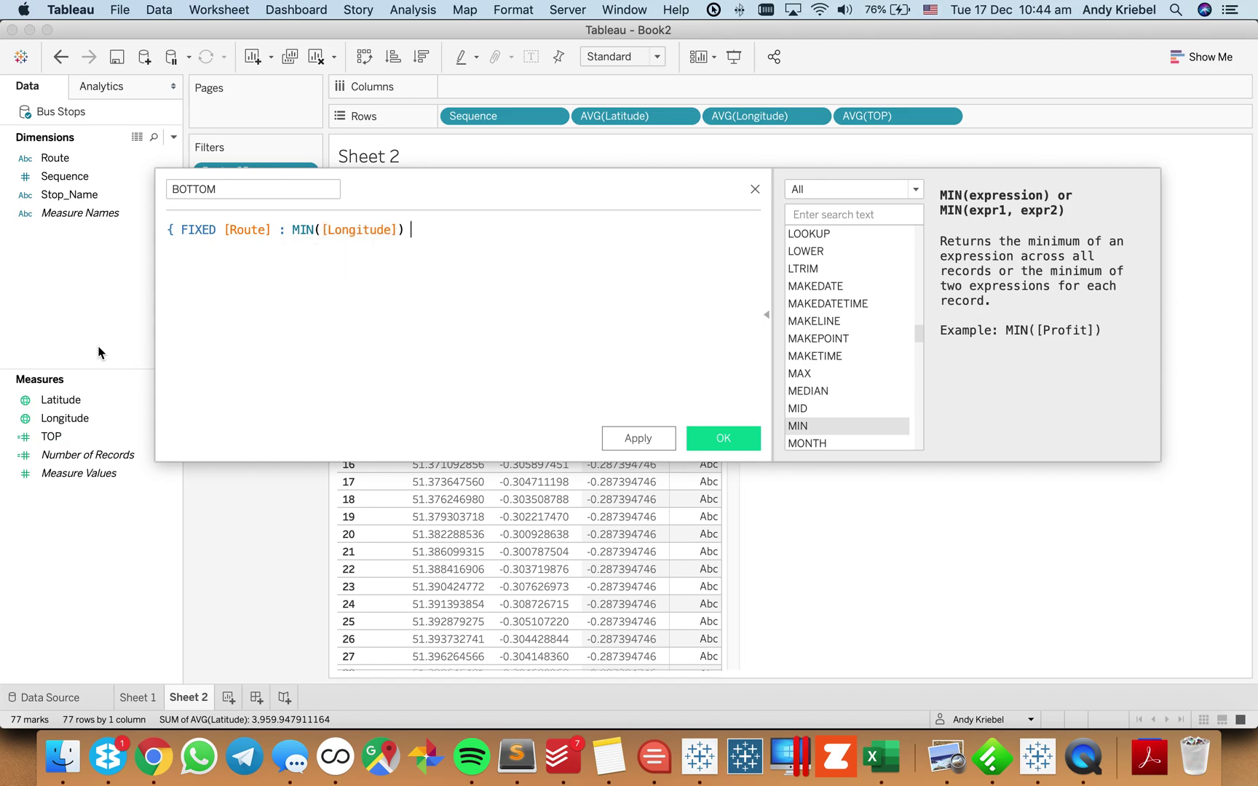
pyautogui.click(723, 438)
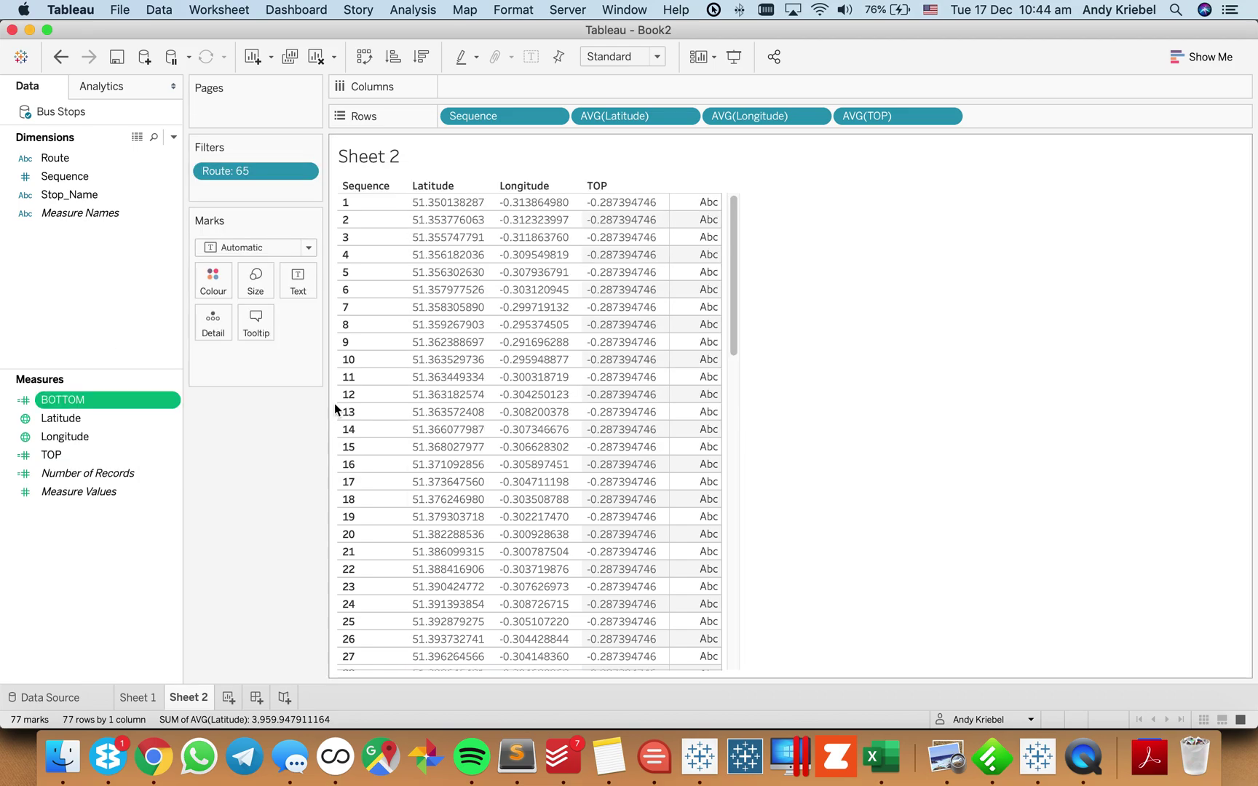
pyautogui.moveTo(61, 399)
pyautogui.mouseDown()
pyautogui.moveTo(659, 183)
pyautogui.moveTo(980, 122)
pyautogui.moveTo(210, 281)
pyautogui.moveTo(70, 401)
pyautogui.mouseUp()
pyautogui.rightClick(70, 401)
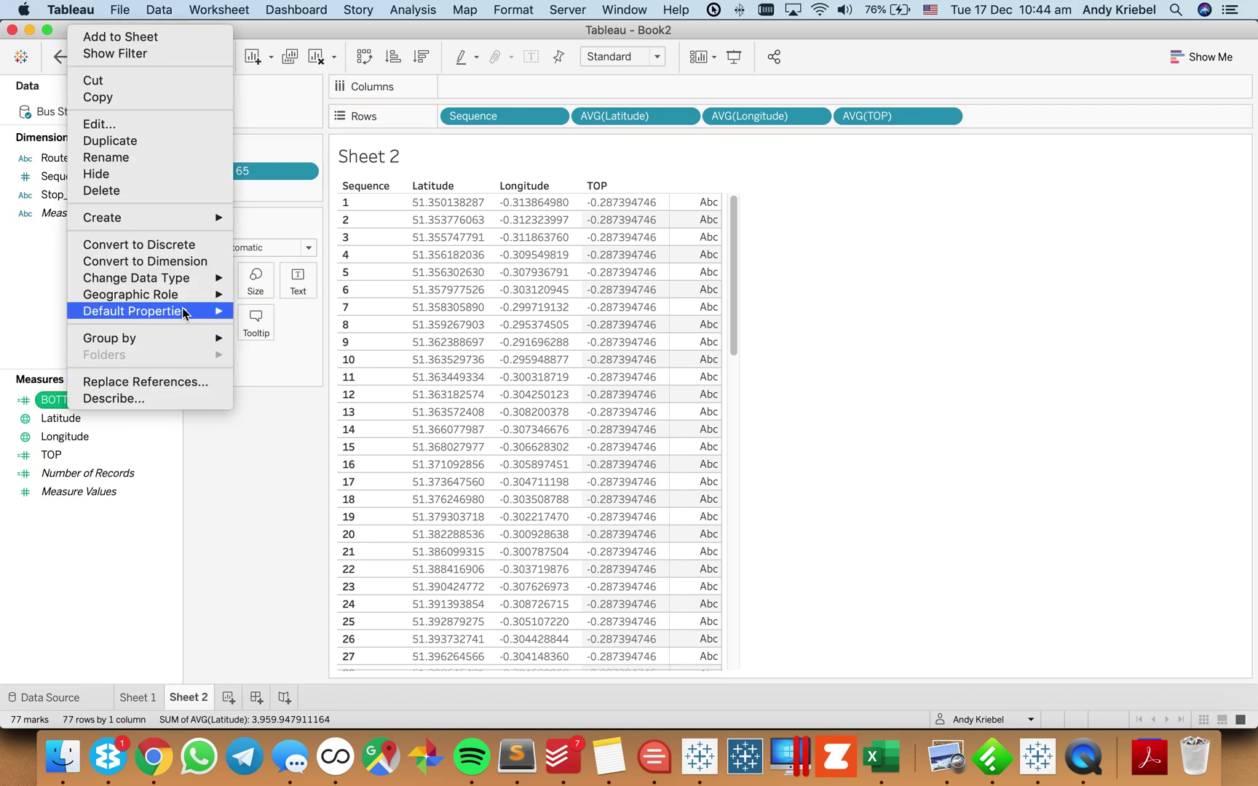
pyautogui.moveTo(209, 313)
pyautogui.click(300, 350)
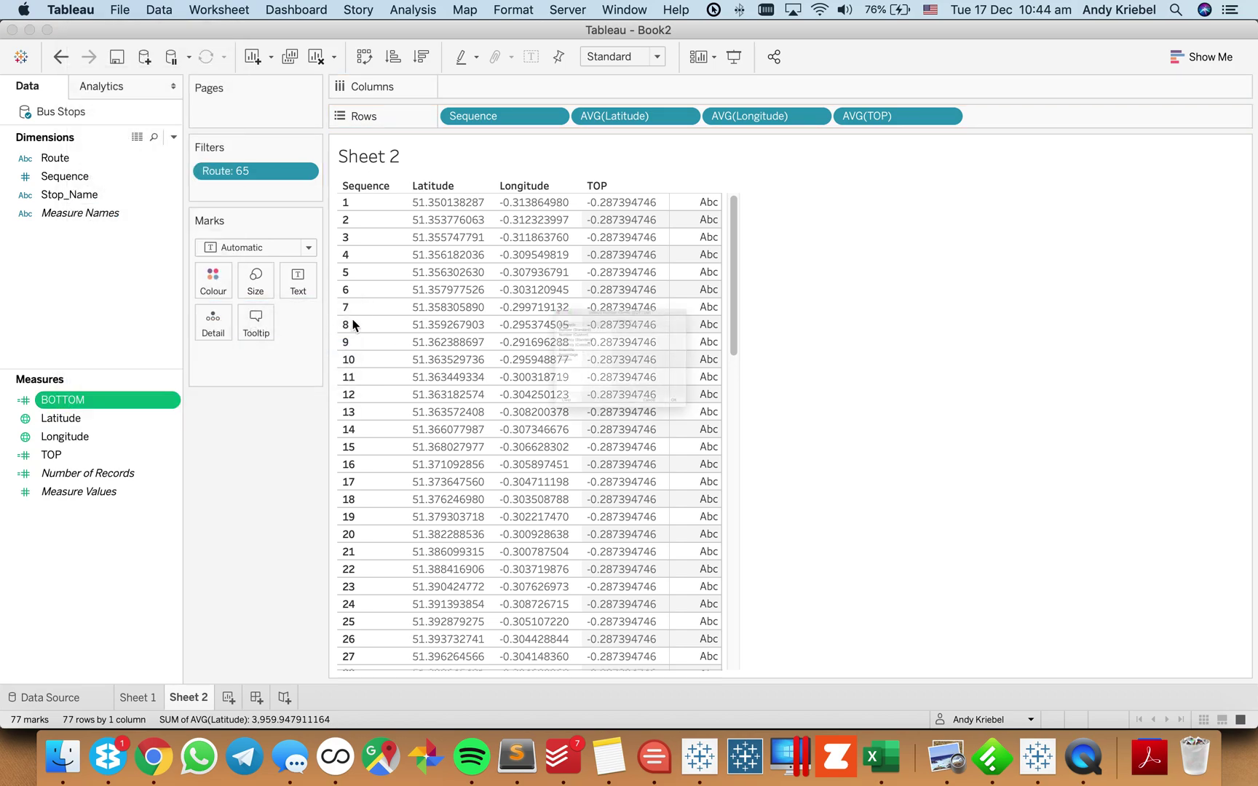
pyautogui.click(710, 497)
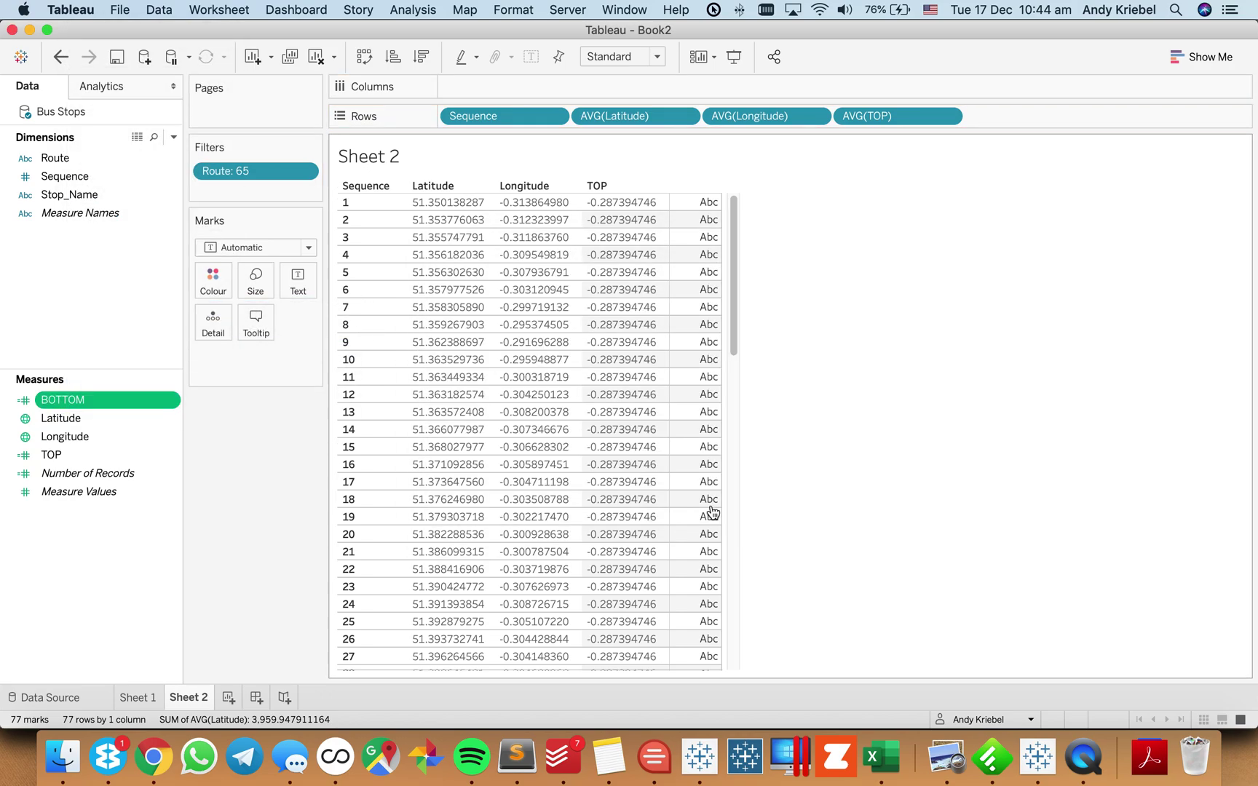
# - Set BOTTOM's default aggregation to Average and add it to the rows after TOP as a discrete field
pyautogui.rightClick(115, 397)
pyautogui.moveTo(211, 311)
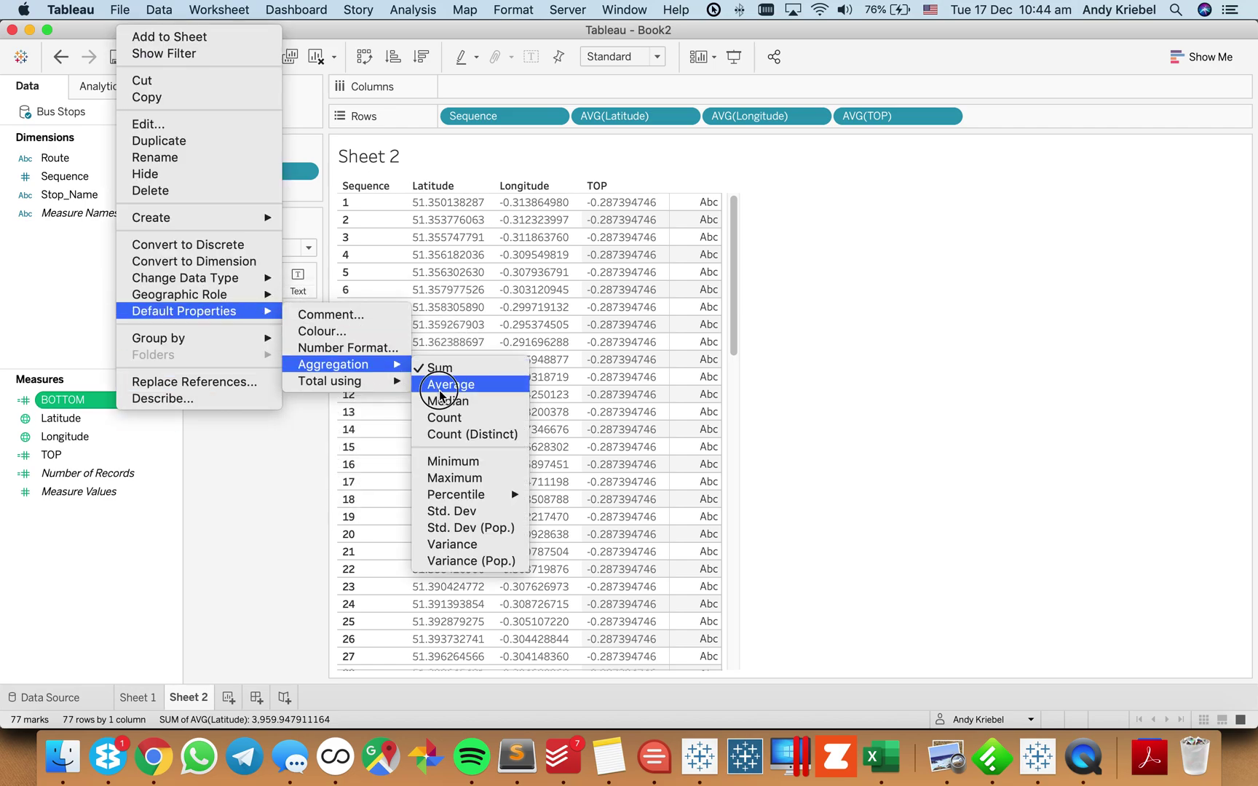
pyautogui.click(426, 386)
pyautogui.moveTo(68, 400); pyautogui.dragTo(1004, 123)
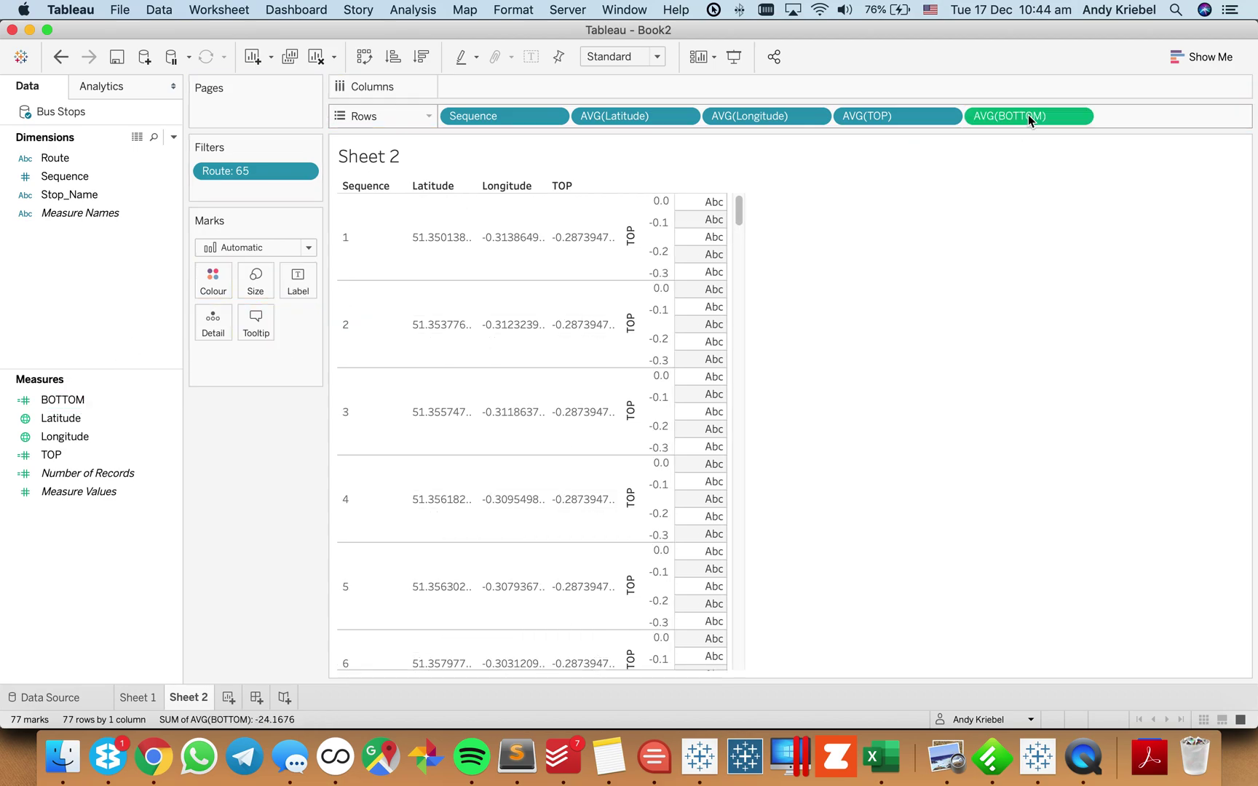
pyautogui.click(1079, 119)
pyautogui.click(1019, 313)
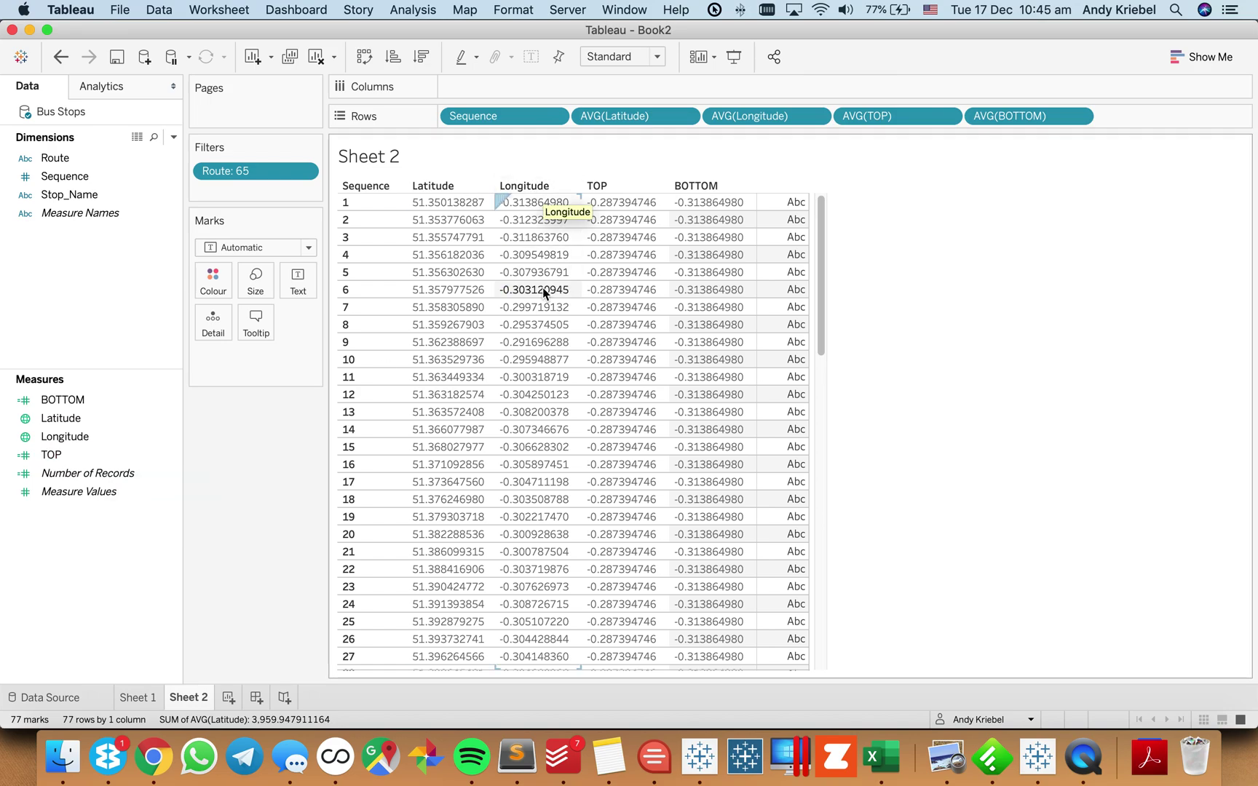
# - Create a calculated field named LEFT with the formula { FIXED [Route] : MIN([Latitude]) }
pyautogui.click(81, 402)
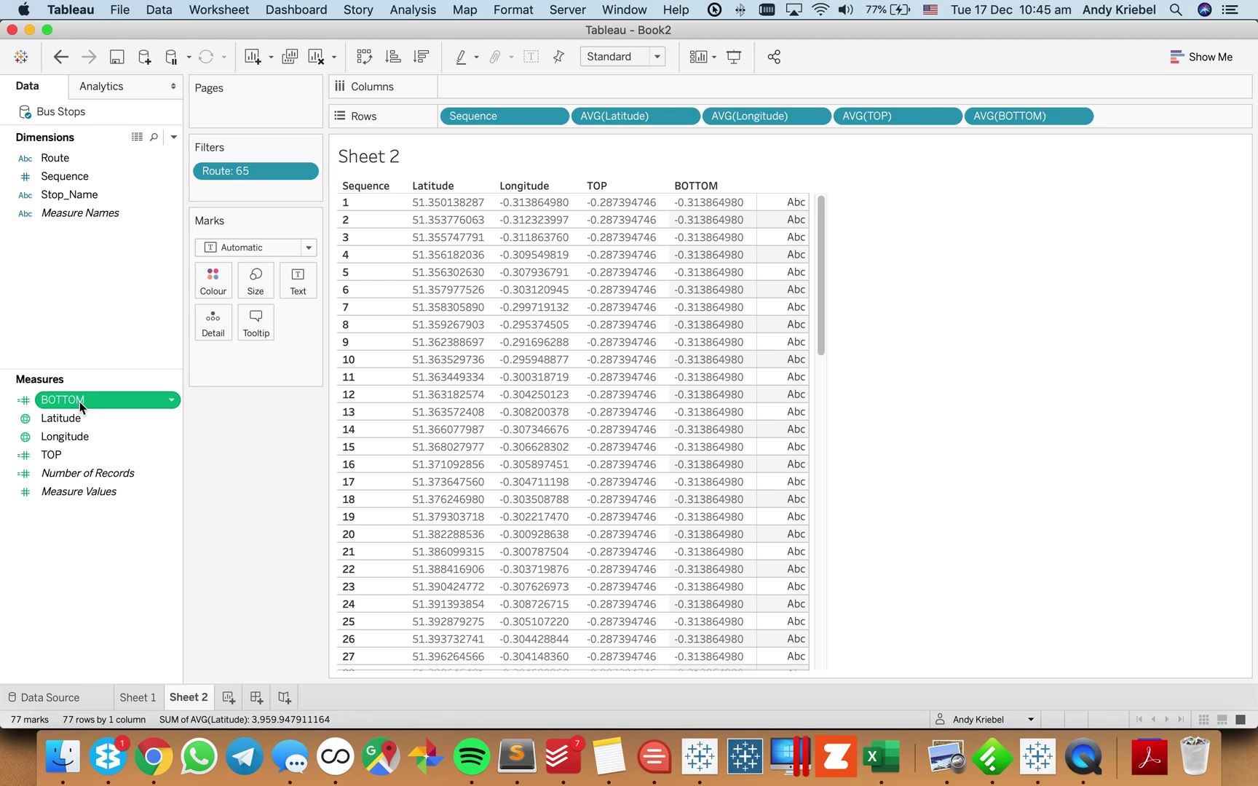
pyautogui.rightClick(82, 318)
pyautogui.click(128, 322)
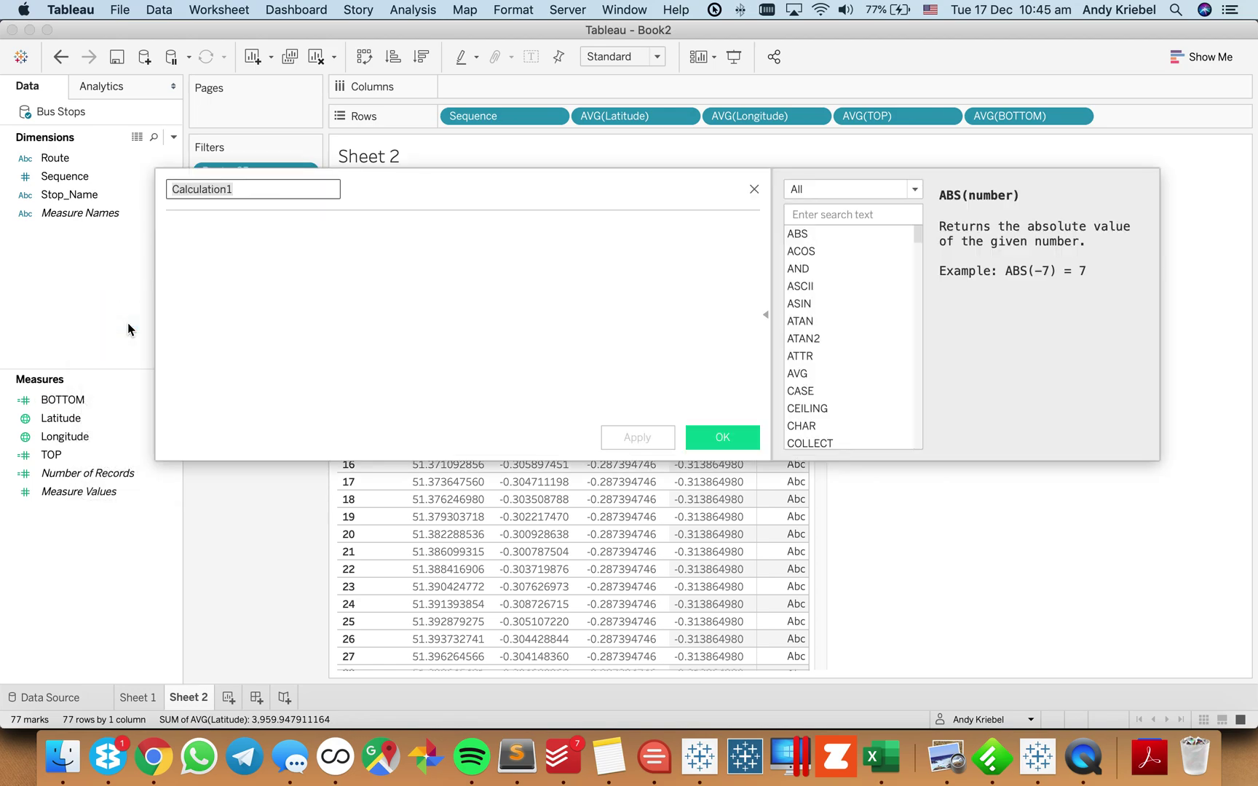
pyautogui.write('LEFT')
pyautogui.press('Tab')
pyautogui.write('{ FIXED rou')
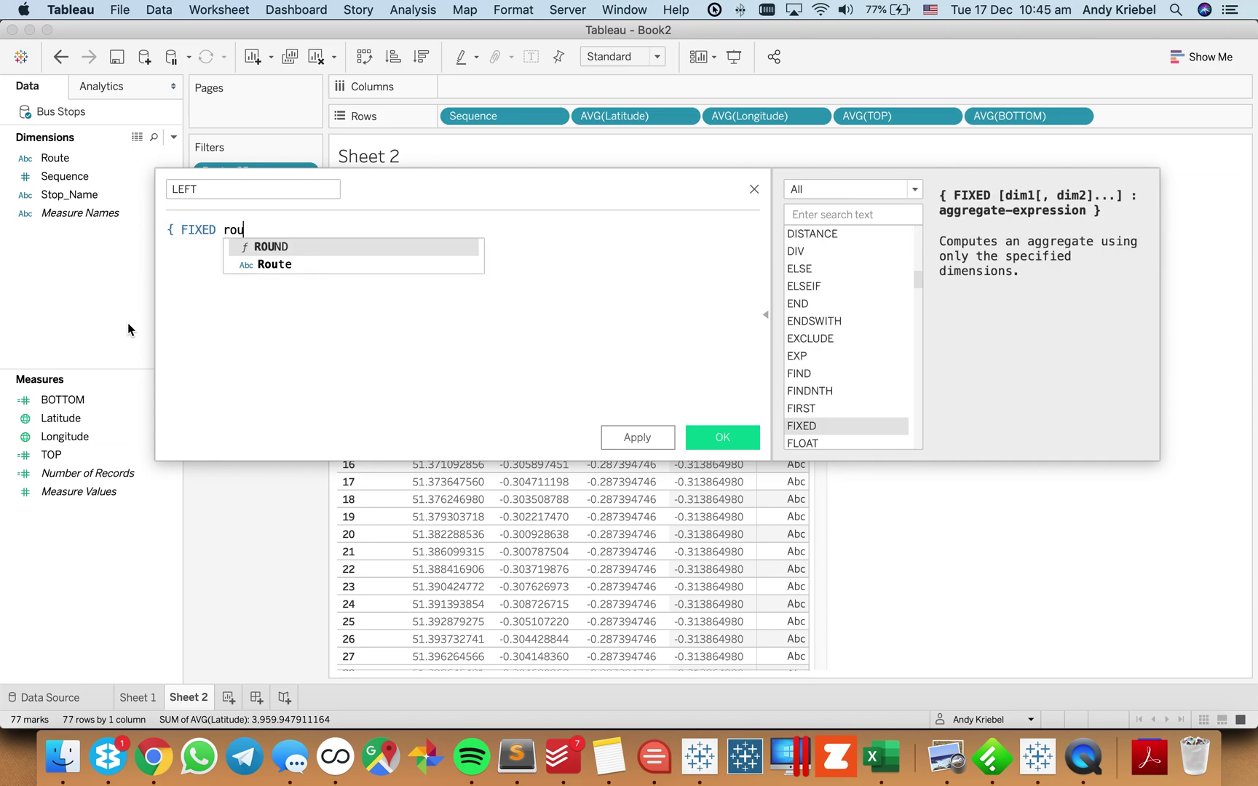
pyautogui.press('Down')
pyautogui.press('Return')
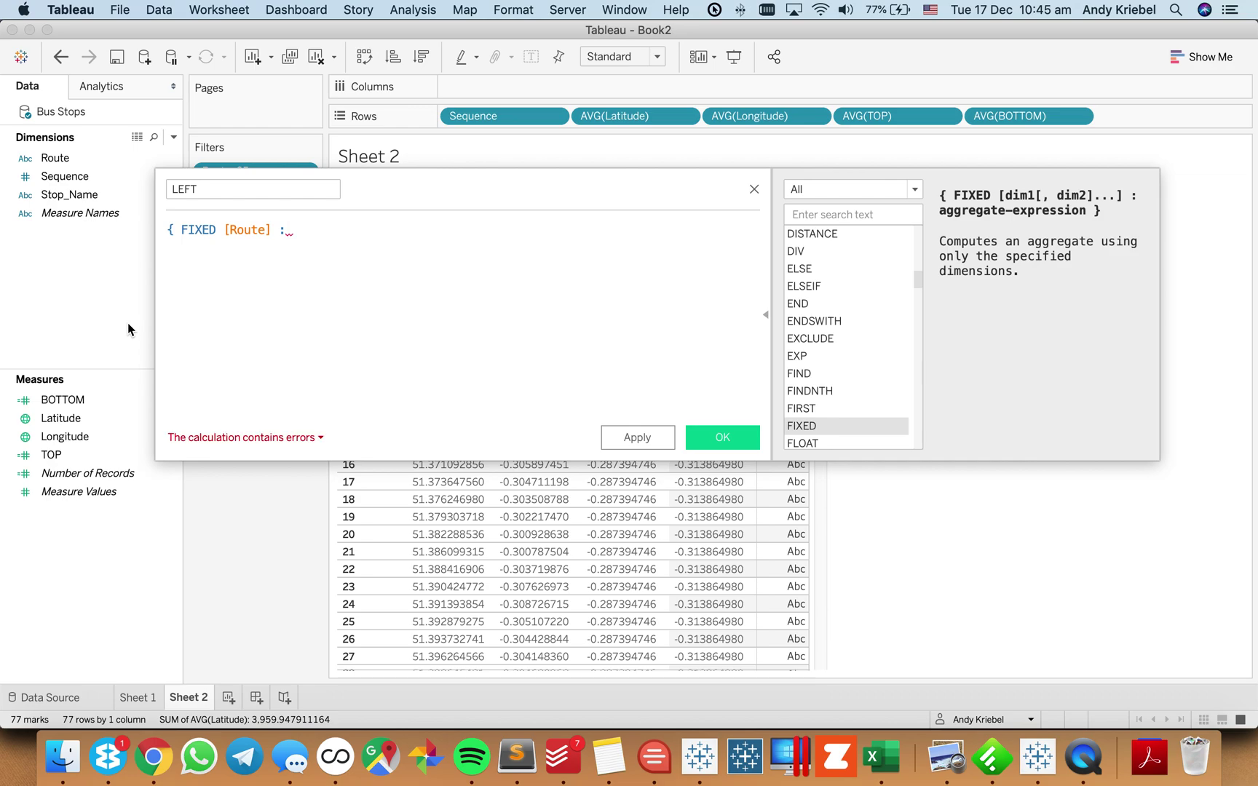
pyautogui.write(': min')
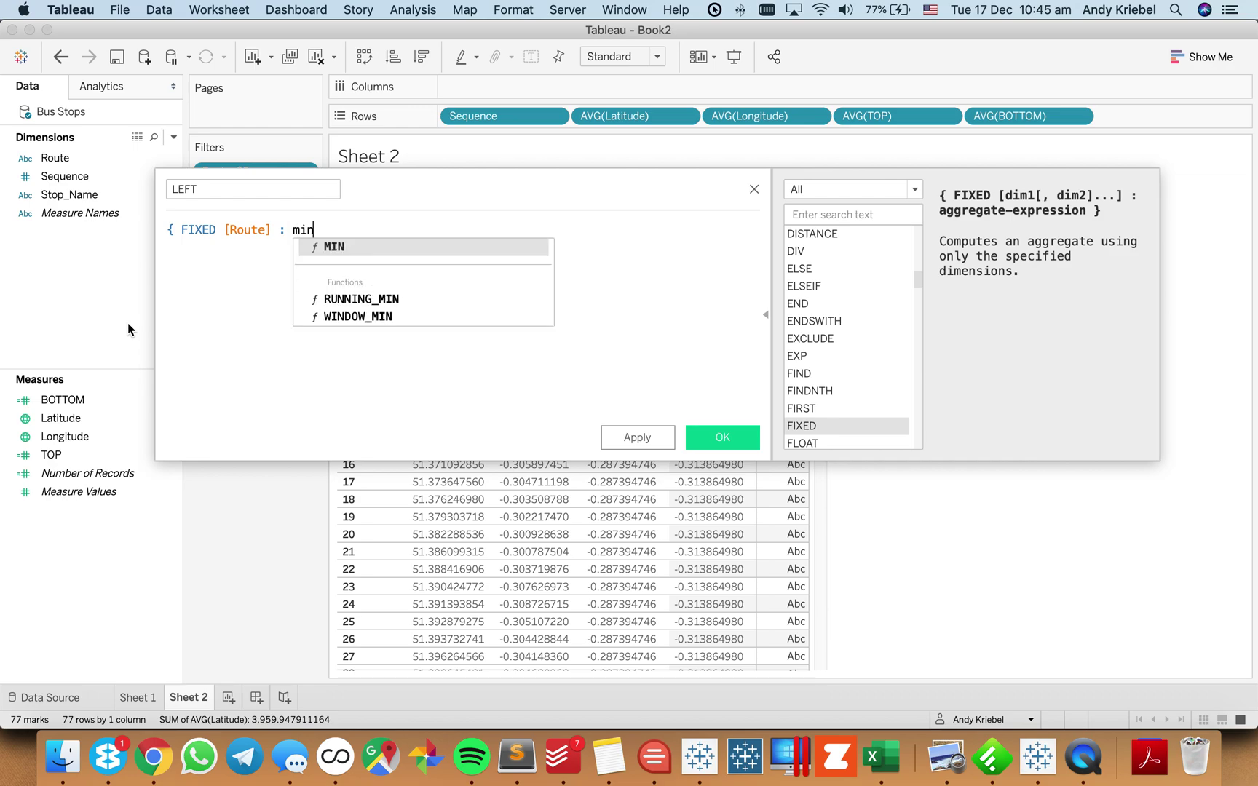
pyautogui.press('Return')
pyautogui.write('la')
pyautogui.press('Down')
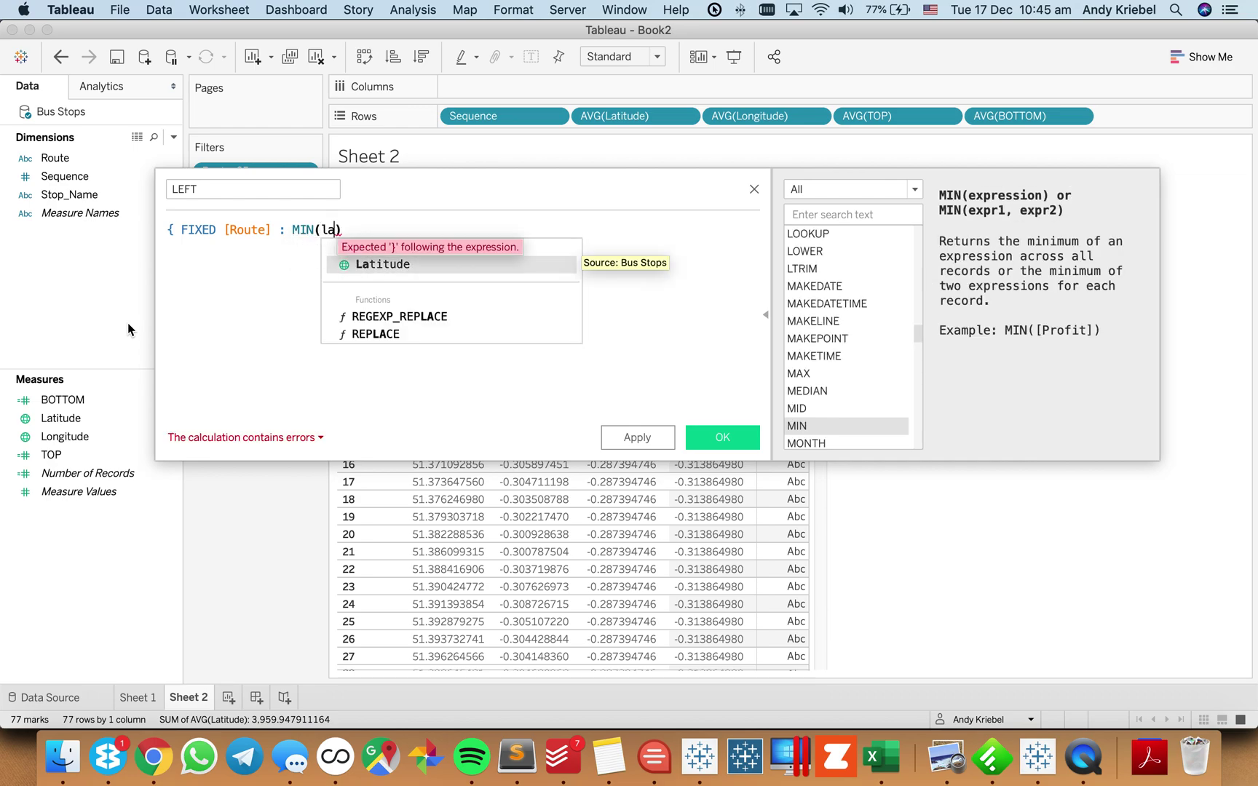
pyautogui.press('Return')
pyautogui.write(') }')
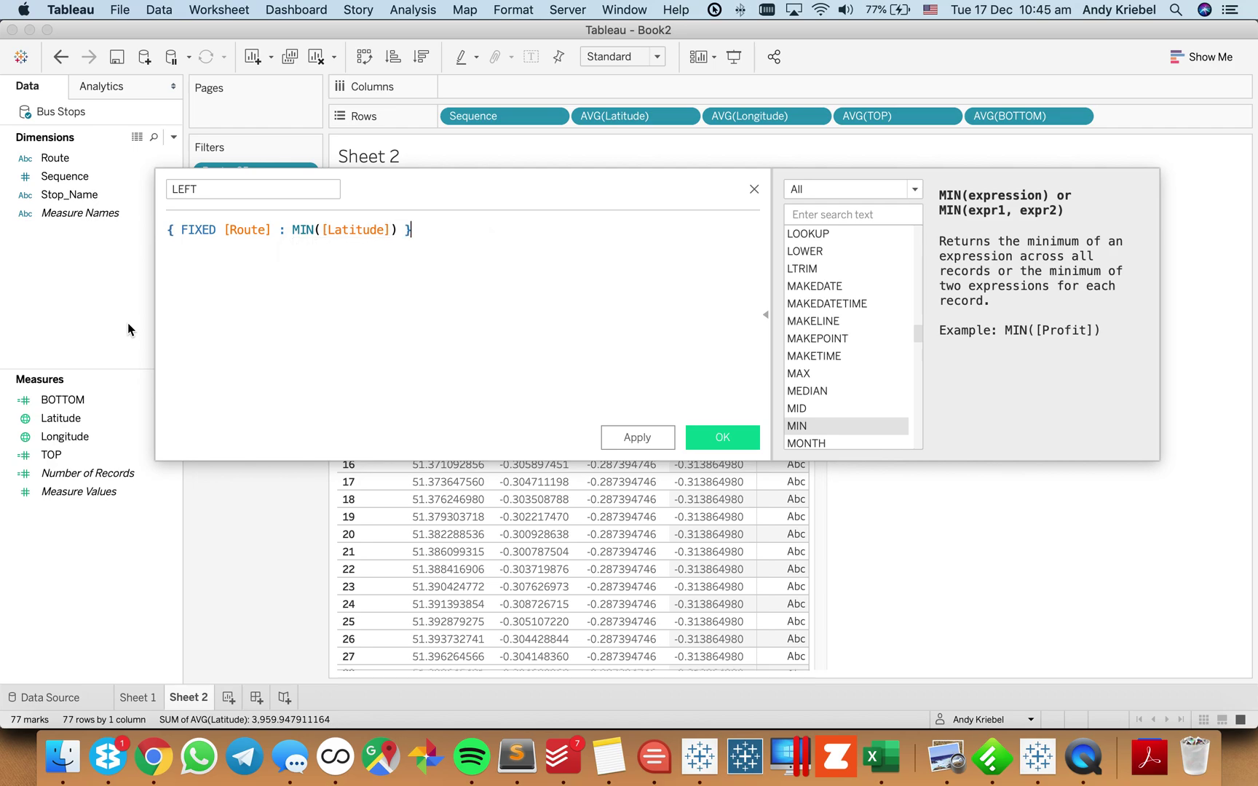
pyautogui.click(732, 439)
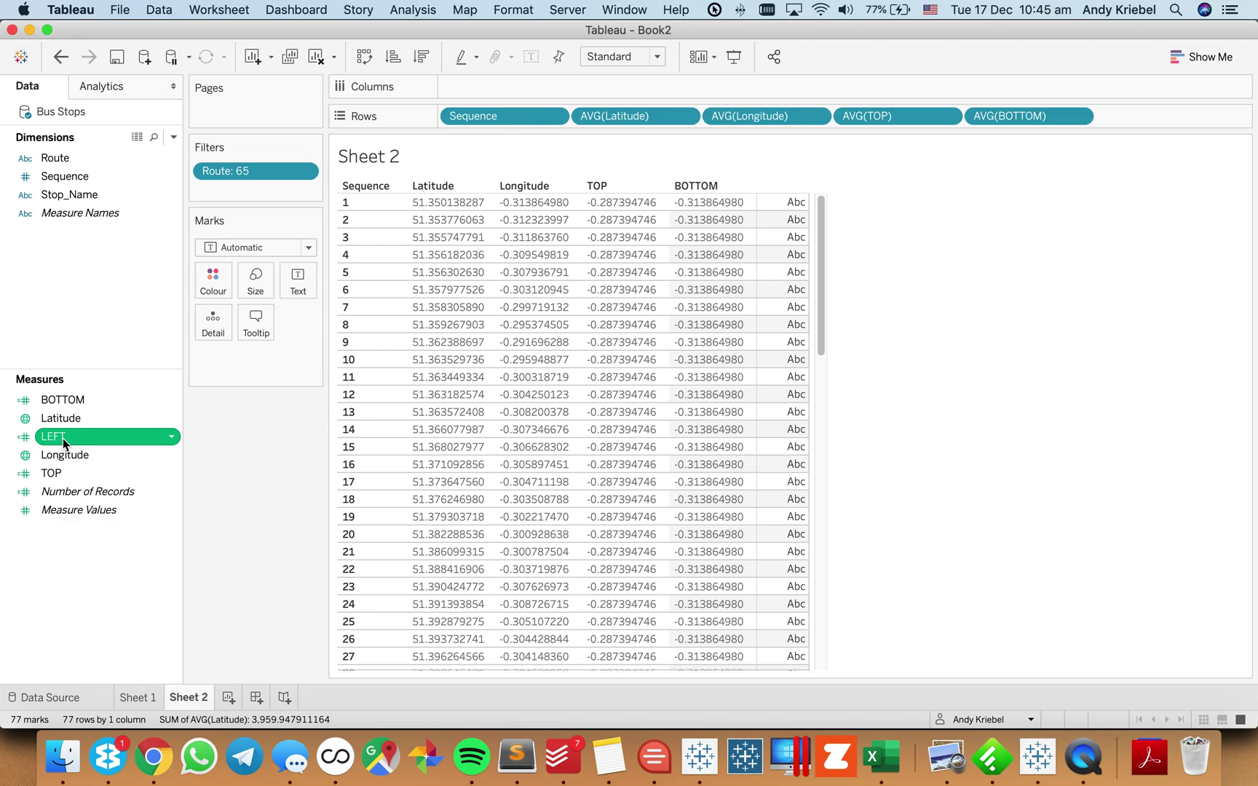
# - Set LEFT's default aggregation to Average
pyautogui.moveTo(62, 438)
pyautogui.mouseDown()
pyautogui.moveTo(728, 197)
pyautogui.moveTo(1038, 142)
pyautogui.moveTo(489, 247)
pyautogui.moveTo(75, 435)
pyautogui.mouseUp()
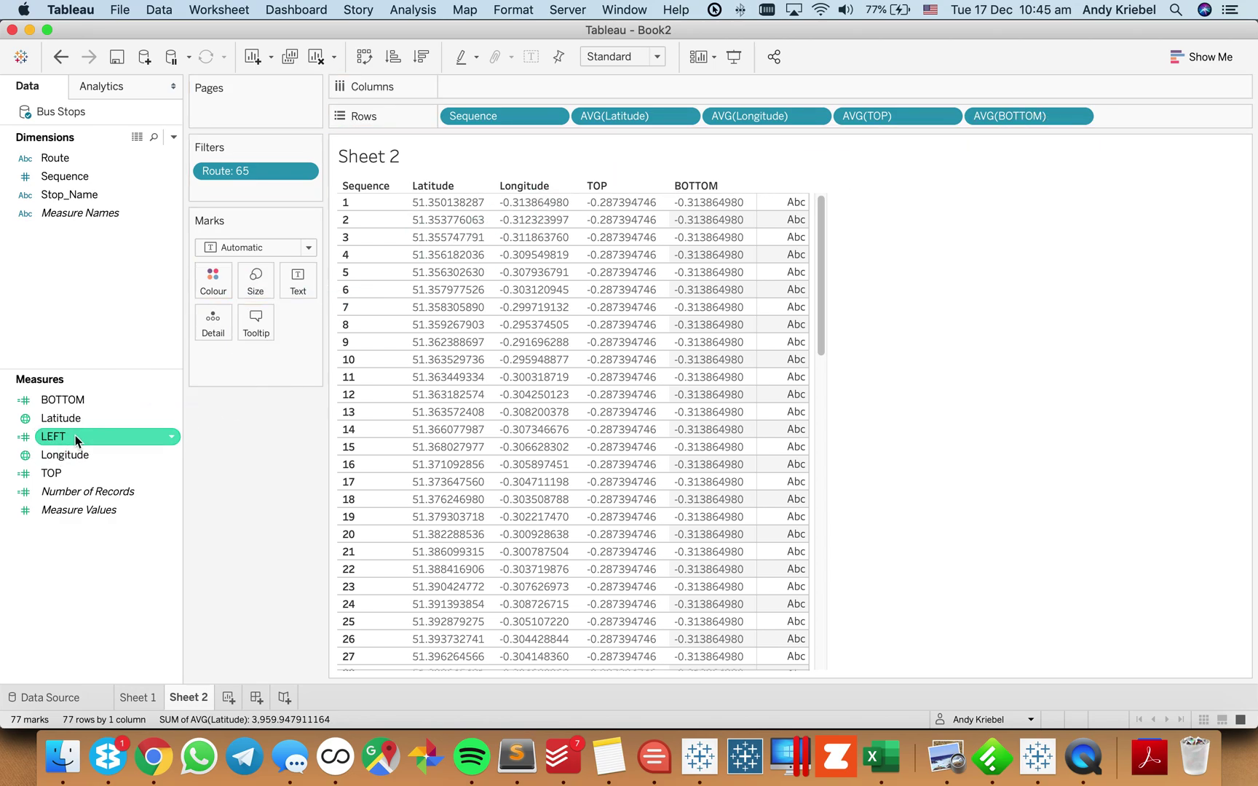
pyautogui.rightClick(75, 436)
pyautogui.moveTo(149, 332)
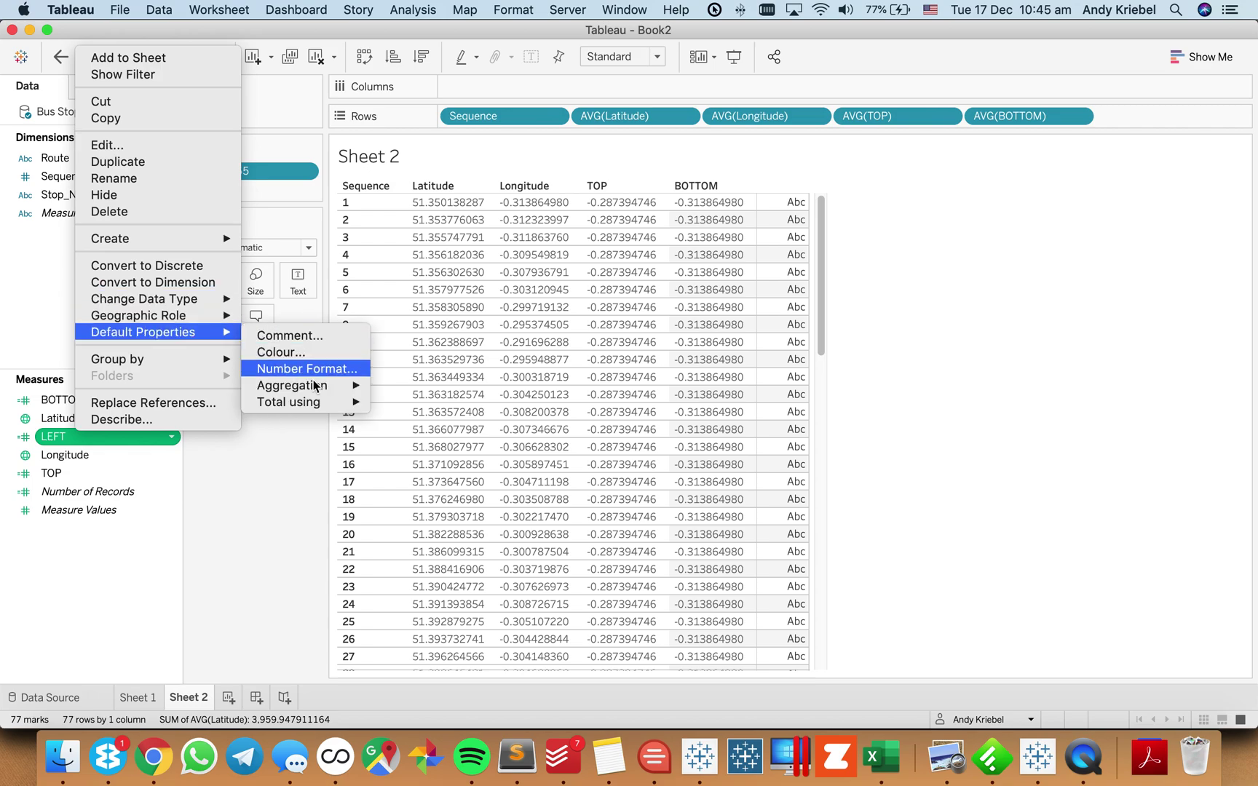
pyautogui.moveTo(331, 391)
pyautogui.click(408, 406)
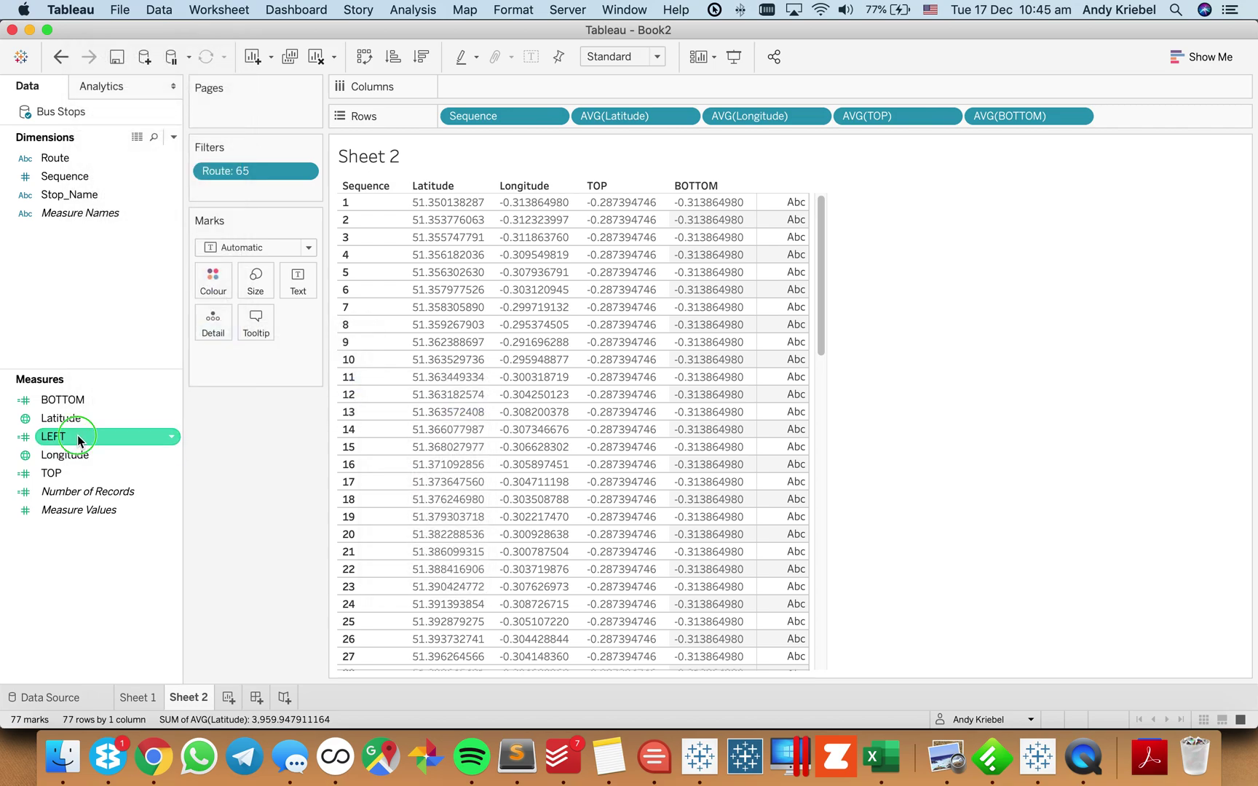
# - Duplicate the LEFT calculation and rename the copy RIGHT
pyautogui.rightClick(78, 435)
pyautogui.click(125, 161)
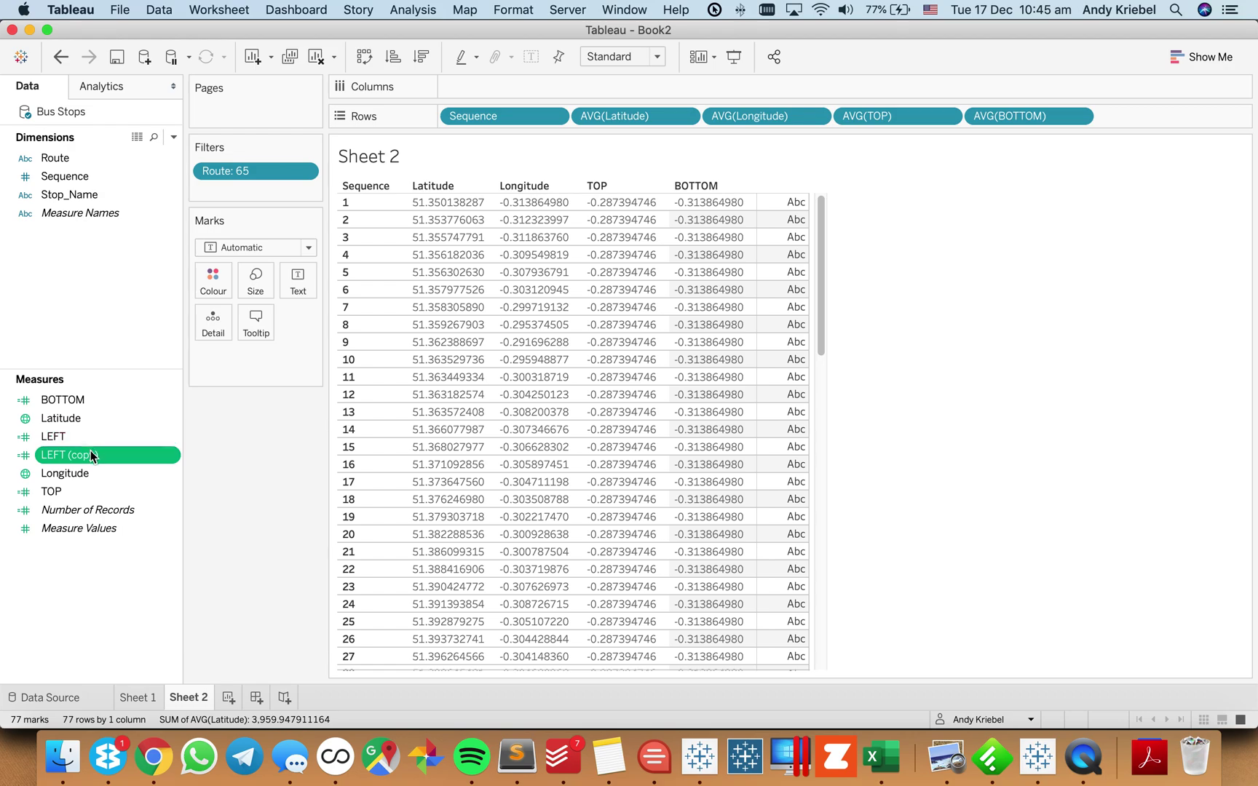
pyautogui.rightClick(93, 459)
pyautogui.click(121, 168)
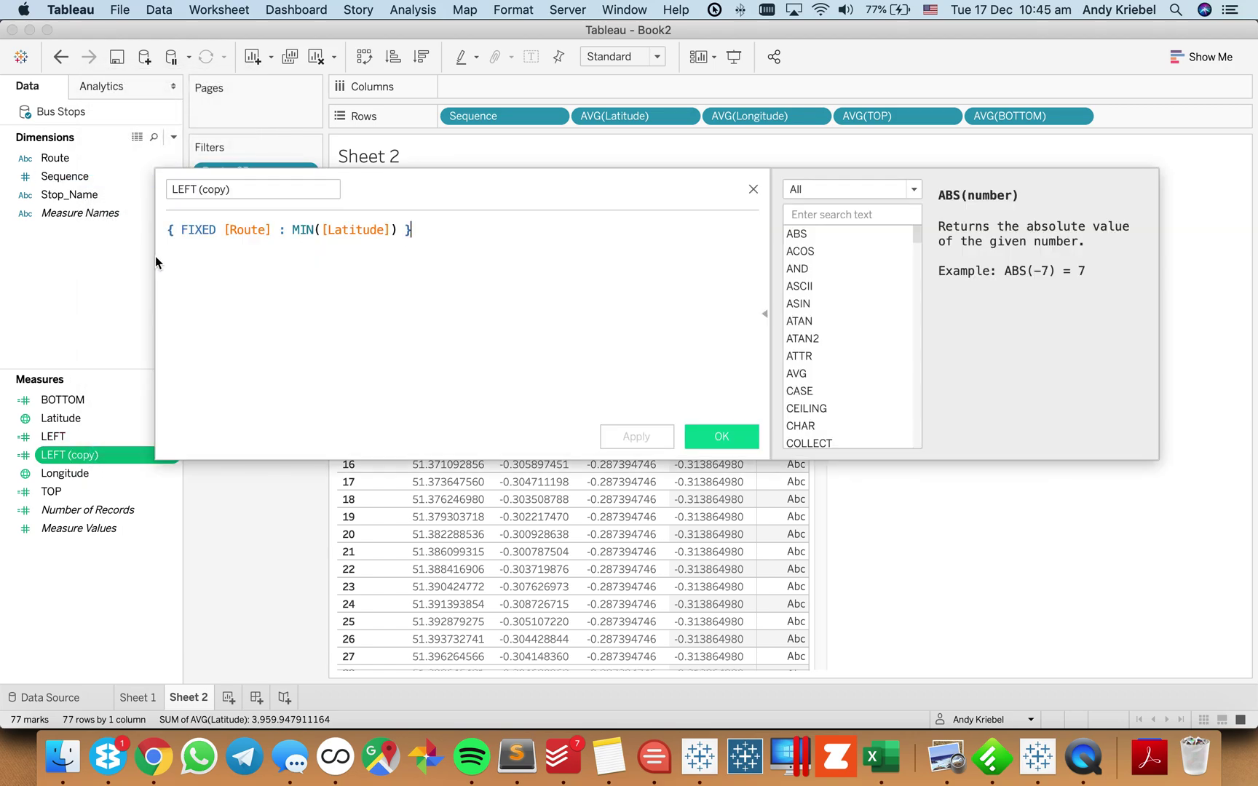
pyautogui.tripleClick(242, 189)
pyautogui.write('RIFGHT')
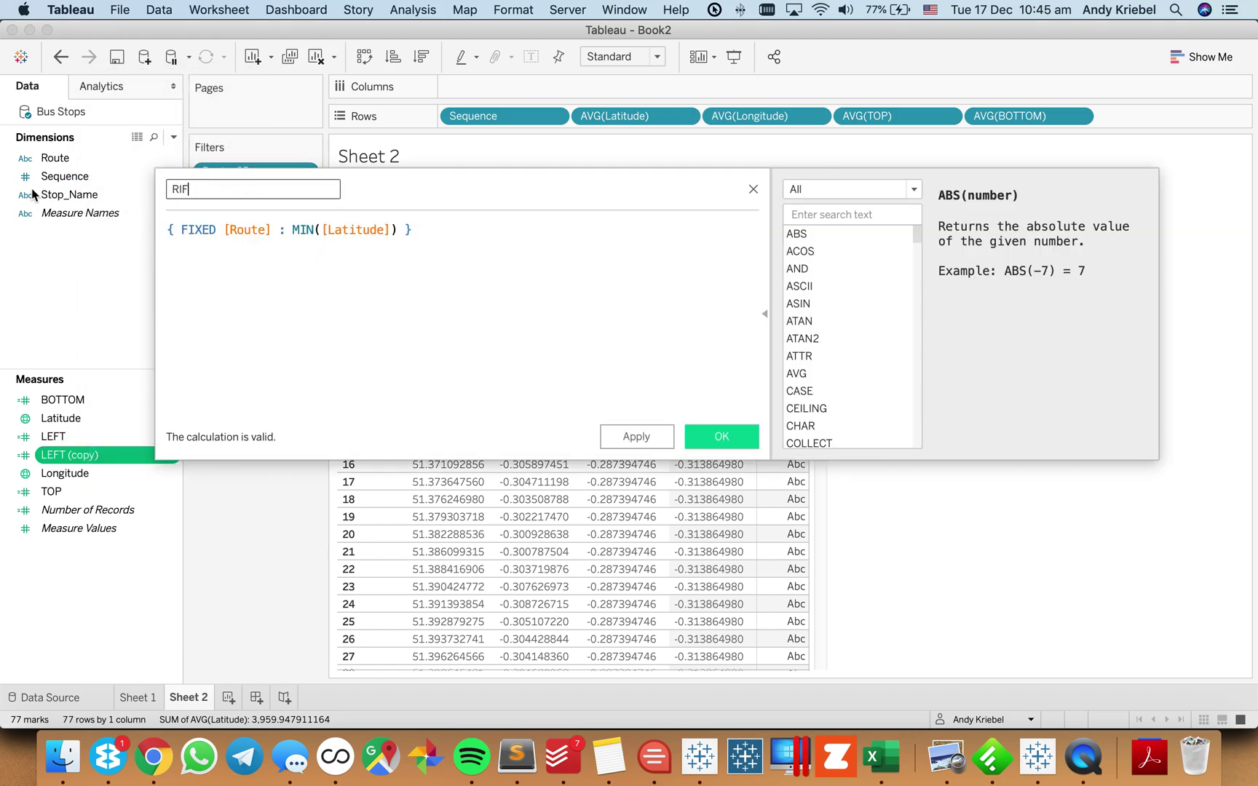
pyautogui.press('BackSpace')
pyautogui.press('BackSpace')
pyautogui.press('BackSpace')
pyautogui.press('BackSpace')
pyautogui.write('GHT')
# - Change RIGHT's formula to { FIXED [Route] : MAX([Latitude]) } and save the calculation
pyautogui.tripleClick(306, 232)
pyautogui.doubleClick(306, 232)
pyautogui.write('MA')
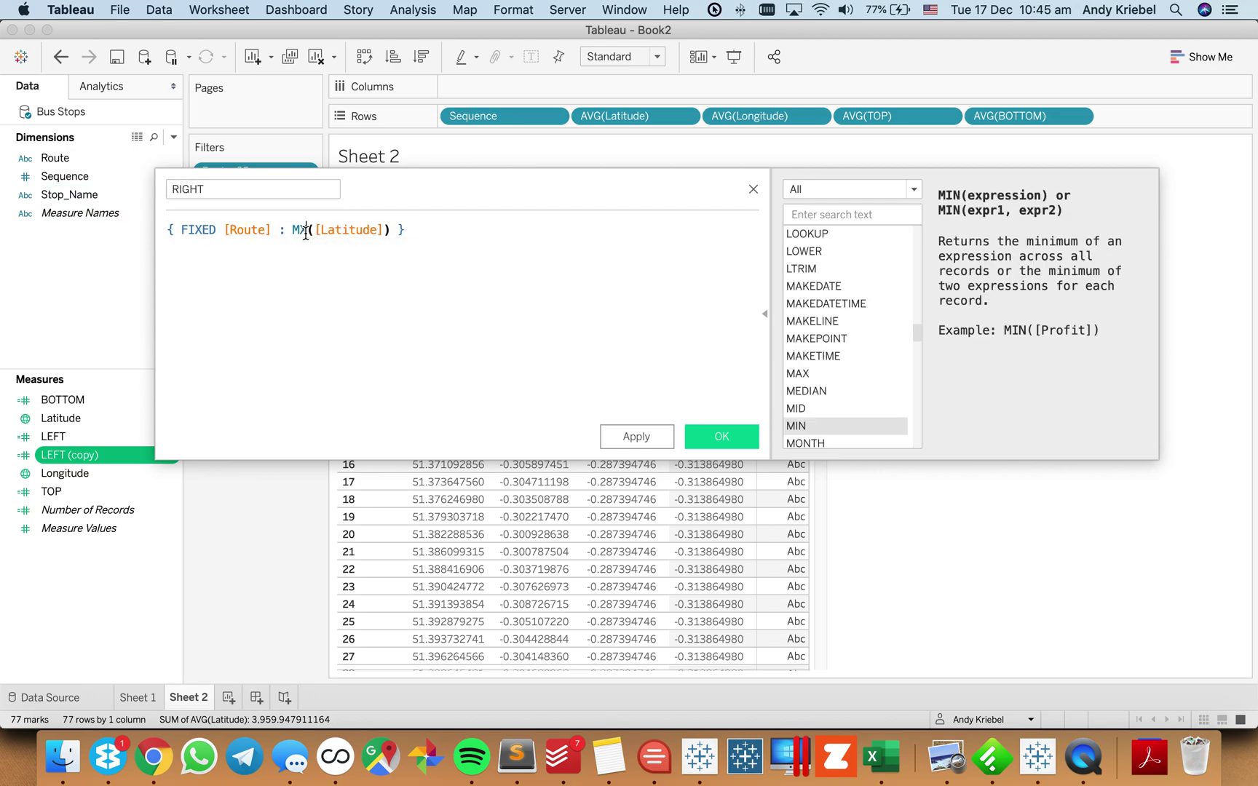
pyautogui.write('X')
pyautogui.press('BackSpace')
pyautogui.press('BackSpace')
pyautogui.write('AX')
pyautogui.click(230, 322)
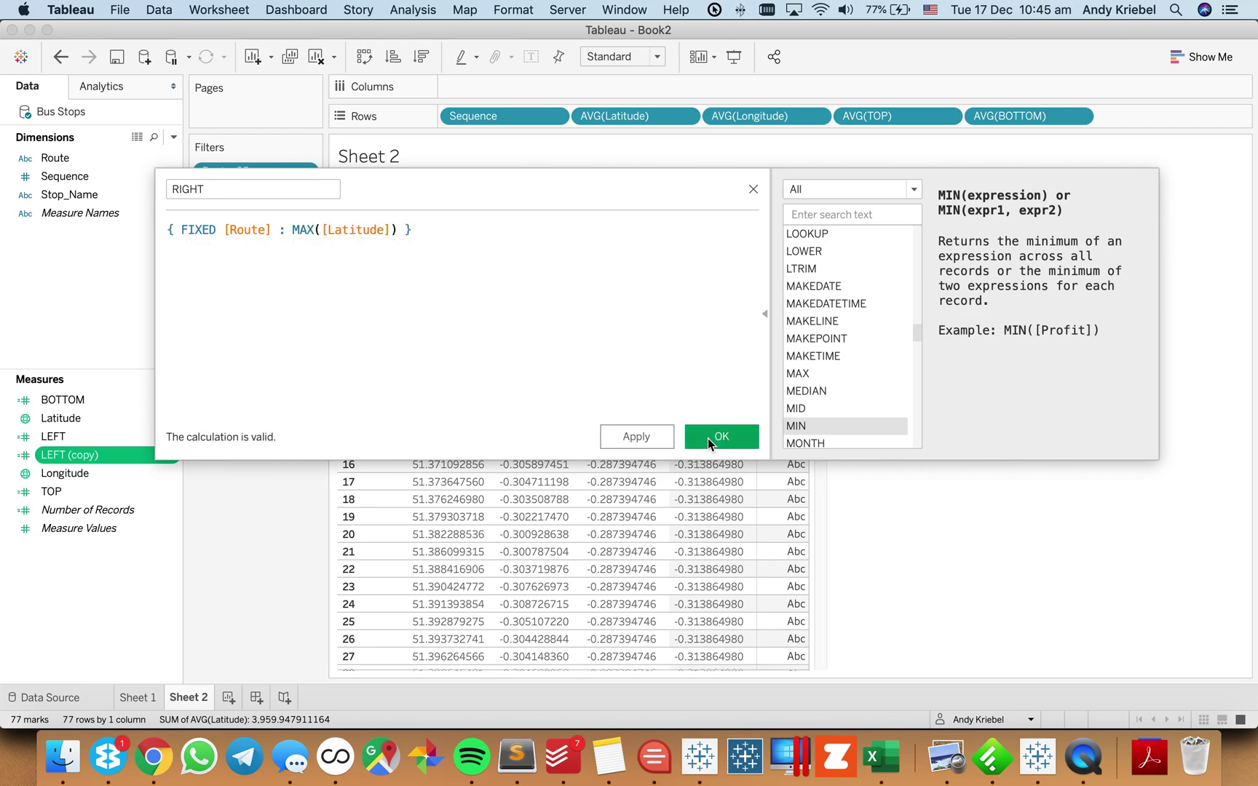
pyautogui.click(708, 437)
# - Add LEFT and RIGHT together to the rows after BOTTOM and make both fields discrete
pyautogui.click(55, 437)
pyautogui.keyDown('super'); pyautogui.click(60, 474); pyautogui.keyUp('super')
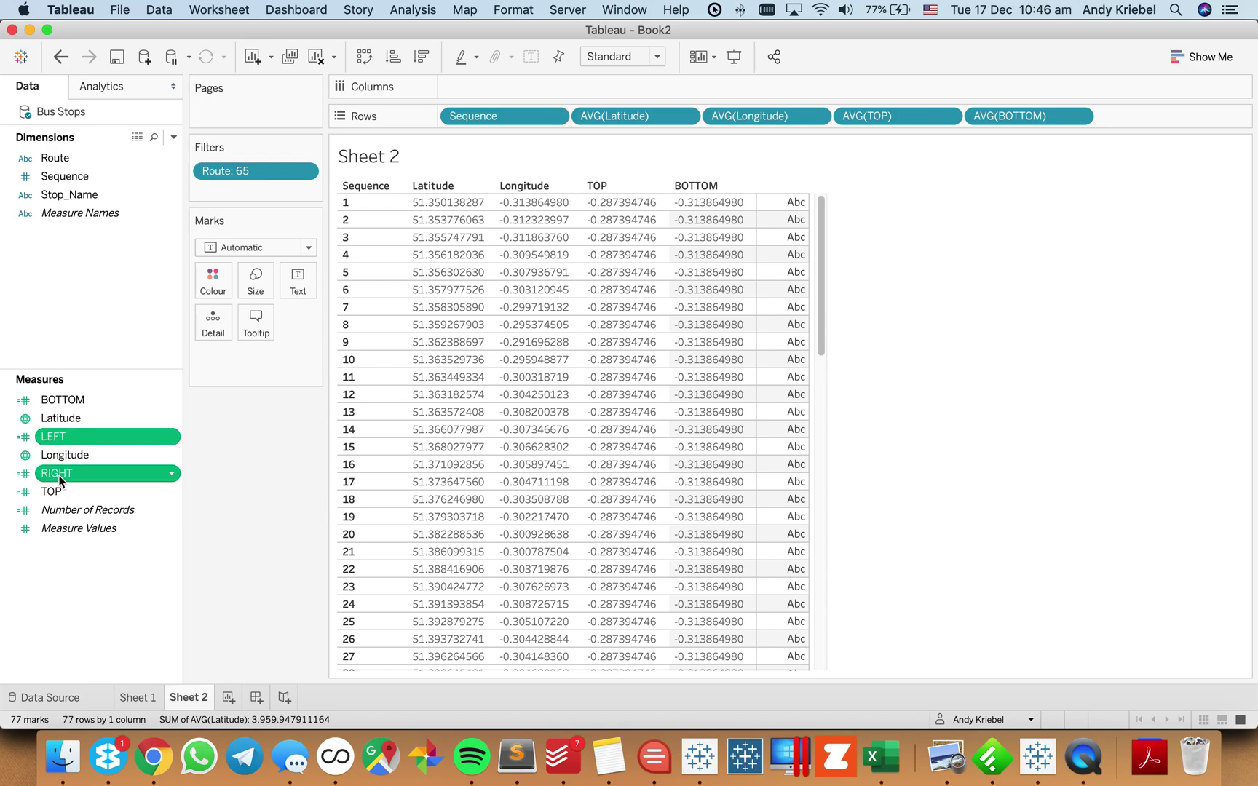
pyautogui.moveTo(60, 438); pyautogui.dragTo(1115, 120)
pyautogui.click(1099, 116)
pyautogui.click(1143, 114)
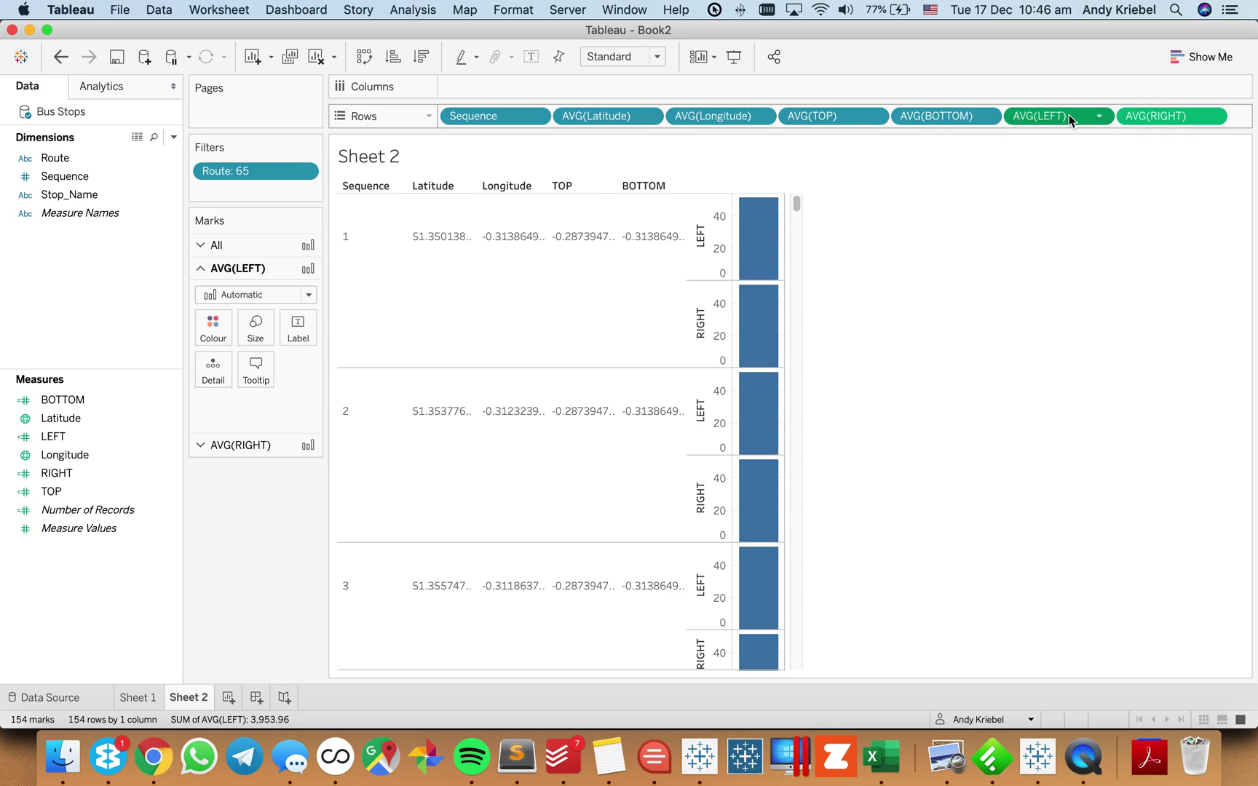
pyautogui.rightClick(1151, 116)
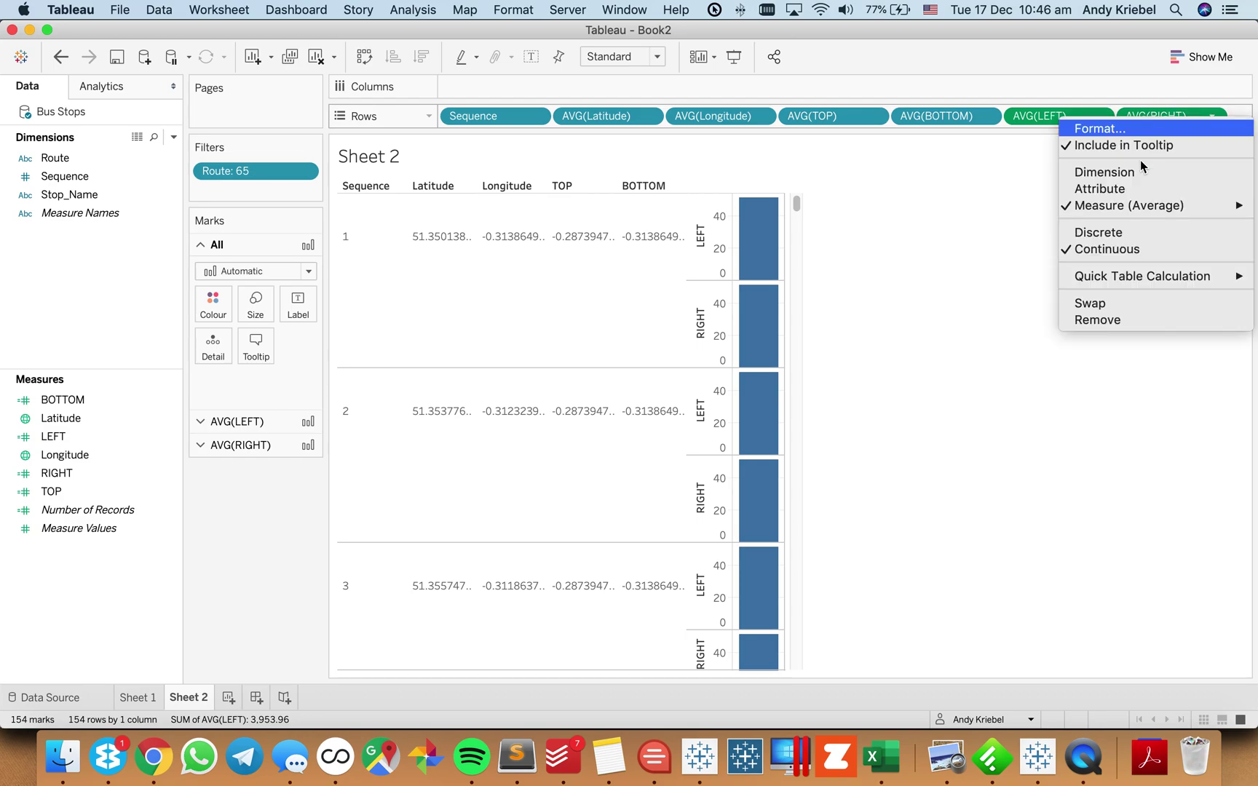
pyautogui.click(1100, 233)
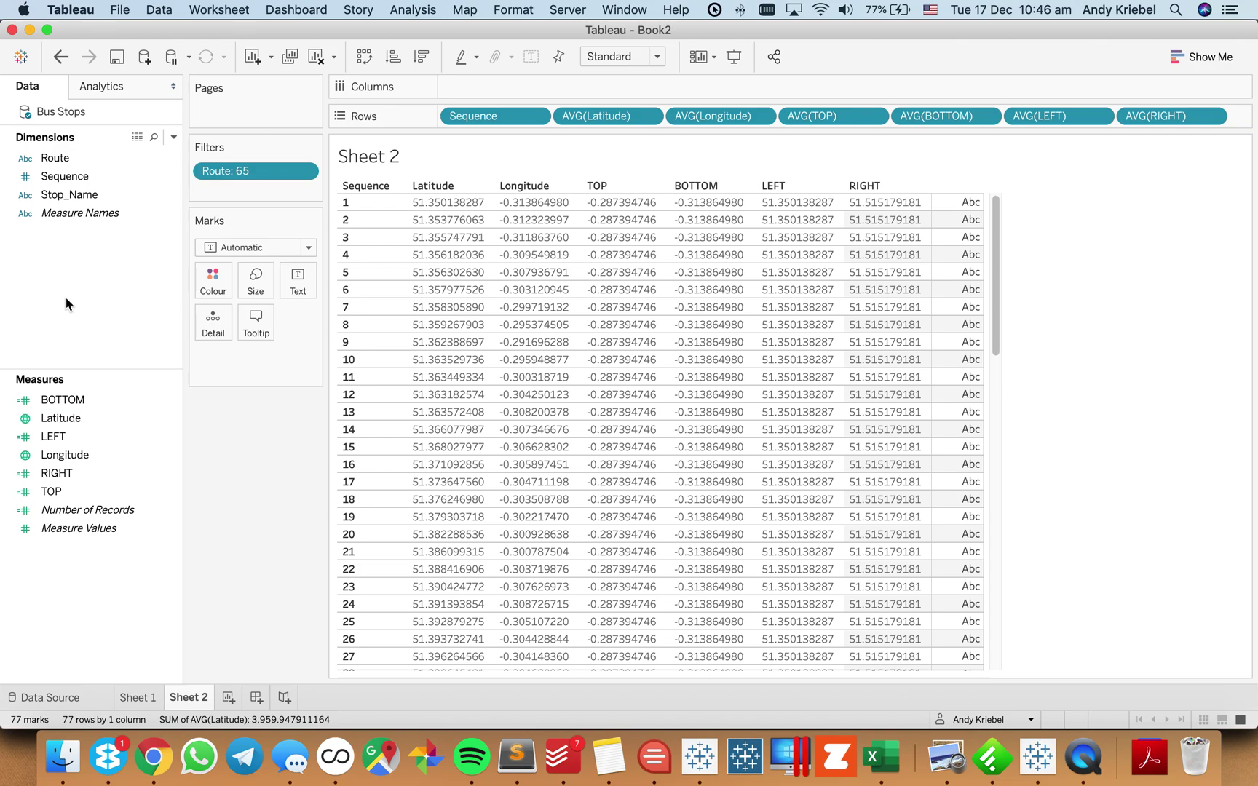
# - Switch to the finished Tableau workbook to review route 65 within its boundaries on Relationship to Boundaries, and return to the Book2 table
pyautogui.press('super+Tab')
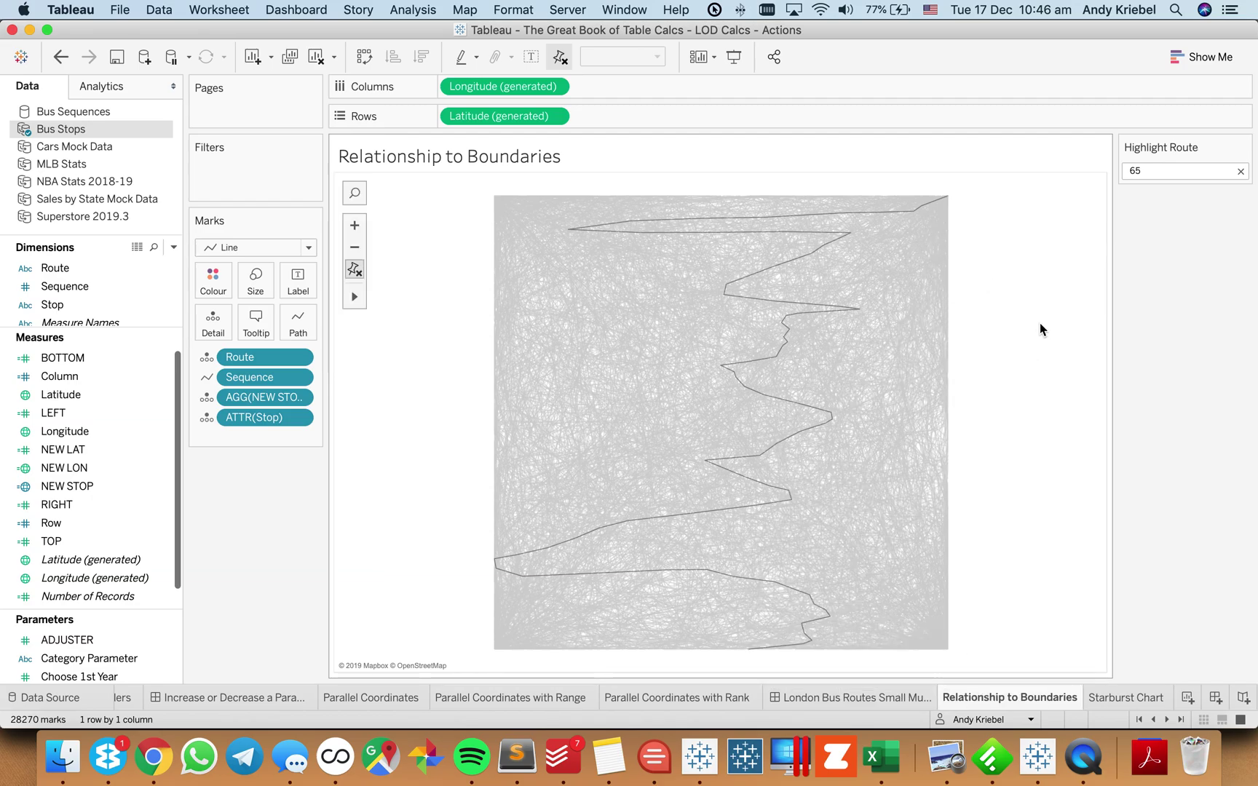
pyautogui.press('super+Tab')
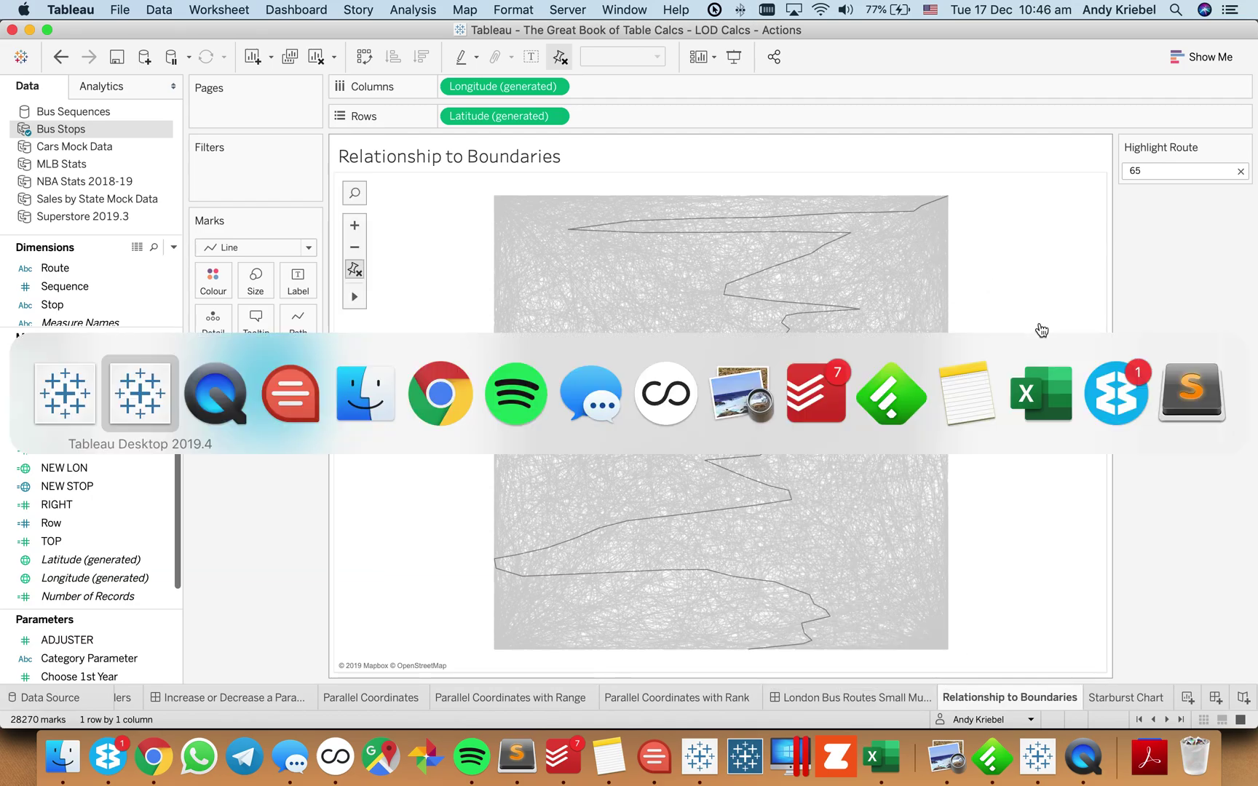
pyautogui.press('super+Tab')
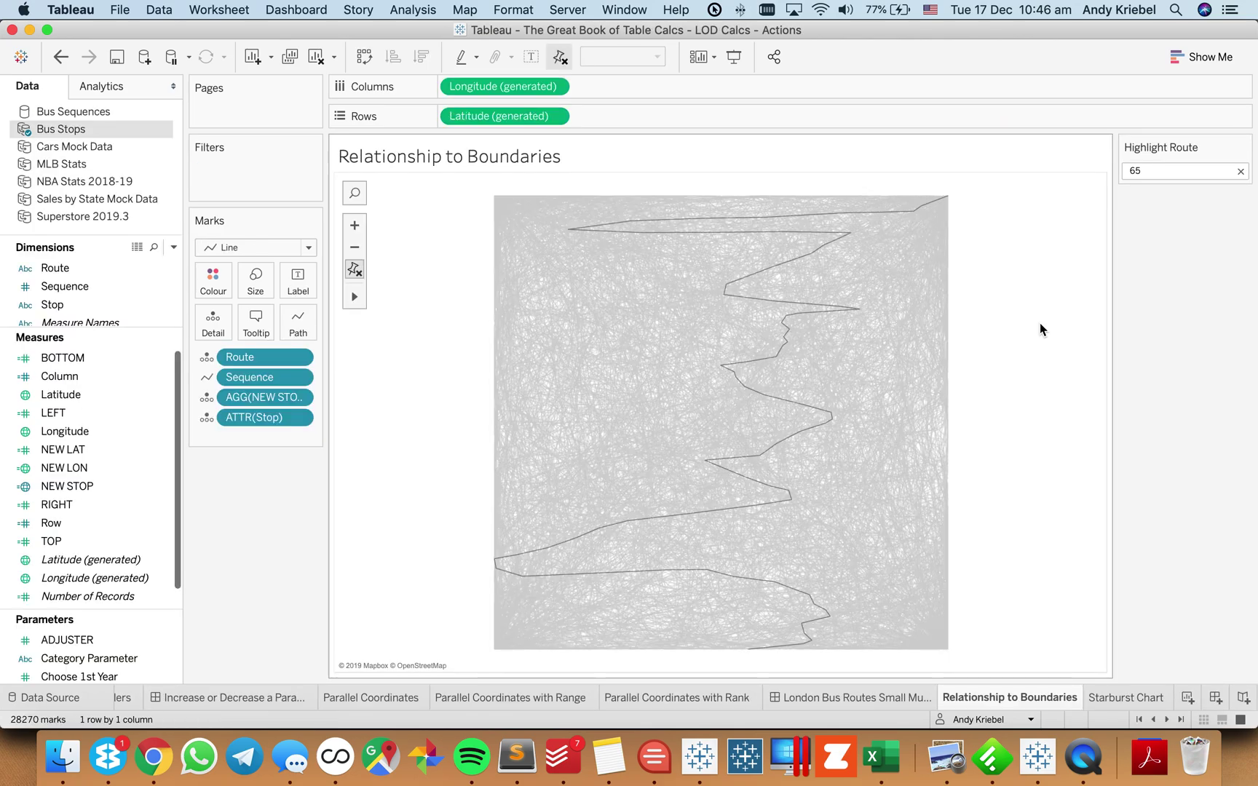
pyautogui.press('super+Tab')
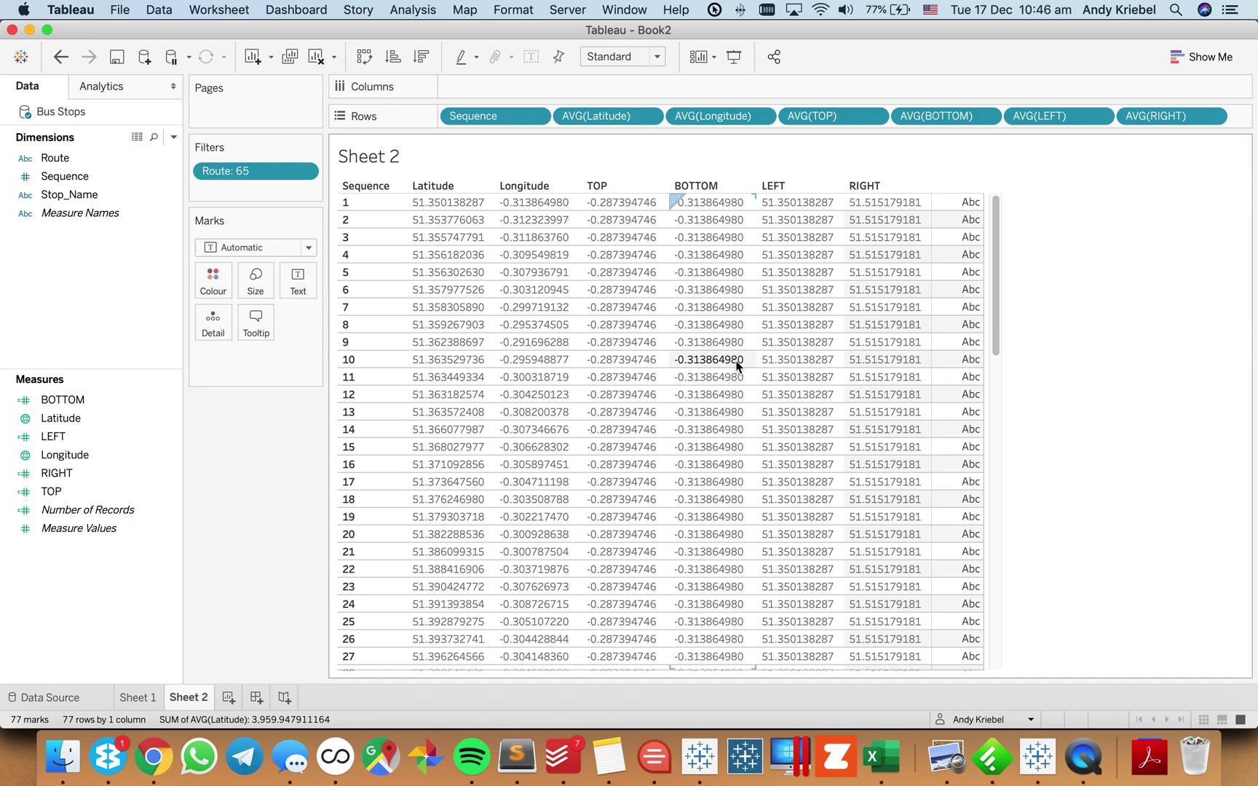
pyautogui.press('super+Tab')
pyautogui.press('super+Tab')
# - Examine the first stop's coordinates against its TOP, BOTTOM and LEFT boundaries, and the row for sequence 10
pyautogui.click(592, 204)
pyautogui.click(510, 204)
pyautogui.click(448, 203)
pyautogui.click(717, 203)
pyautogui.click(805, 205)
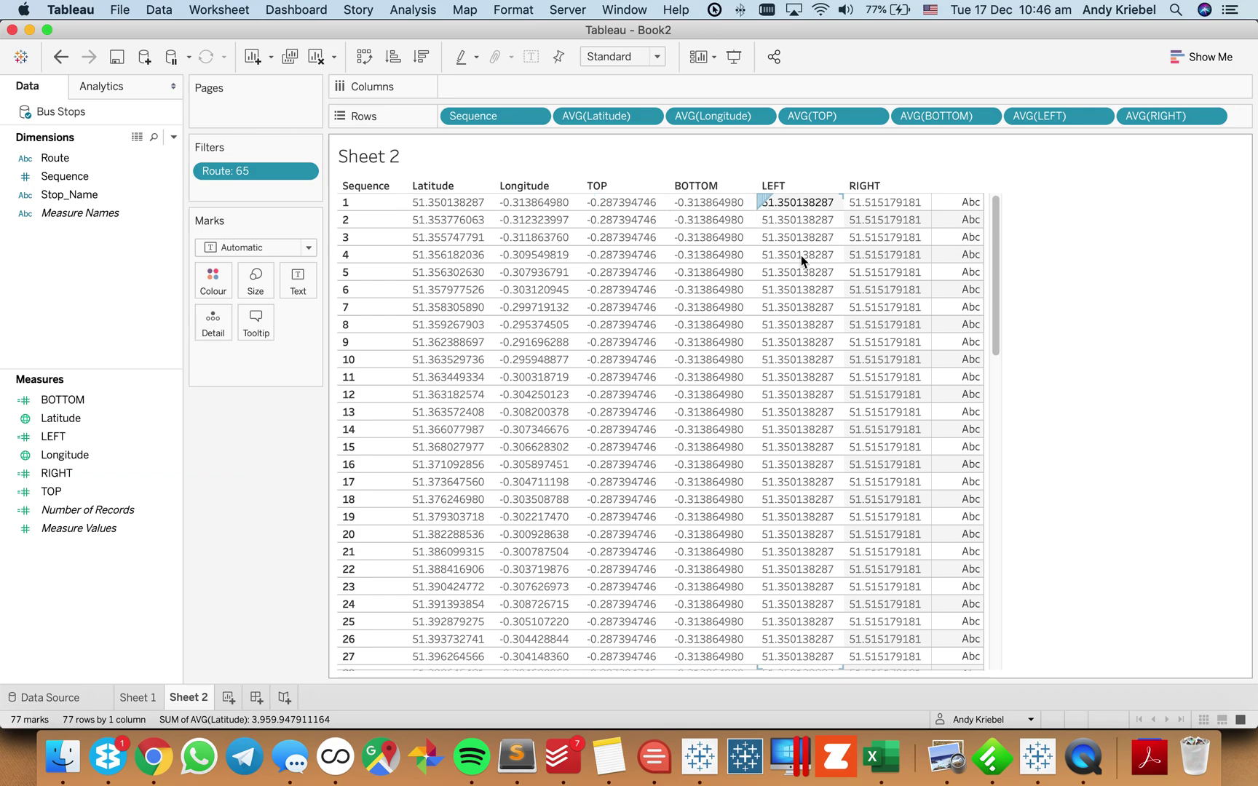
pyautogui.click(307, 382)
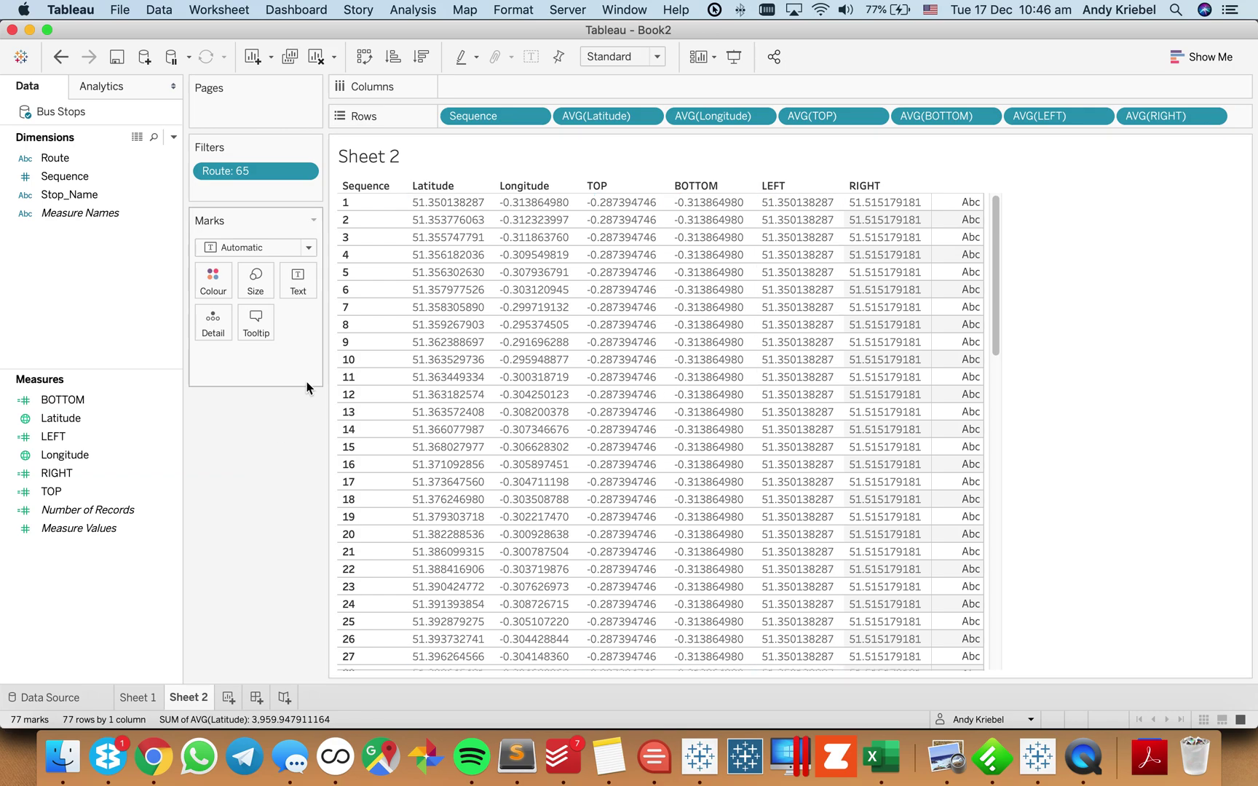
pyautogui.click(358, 361)
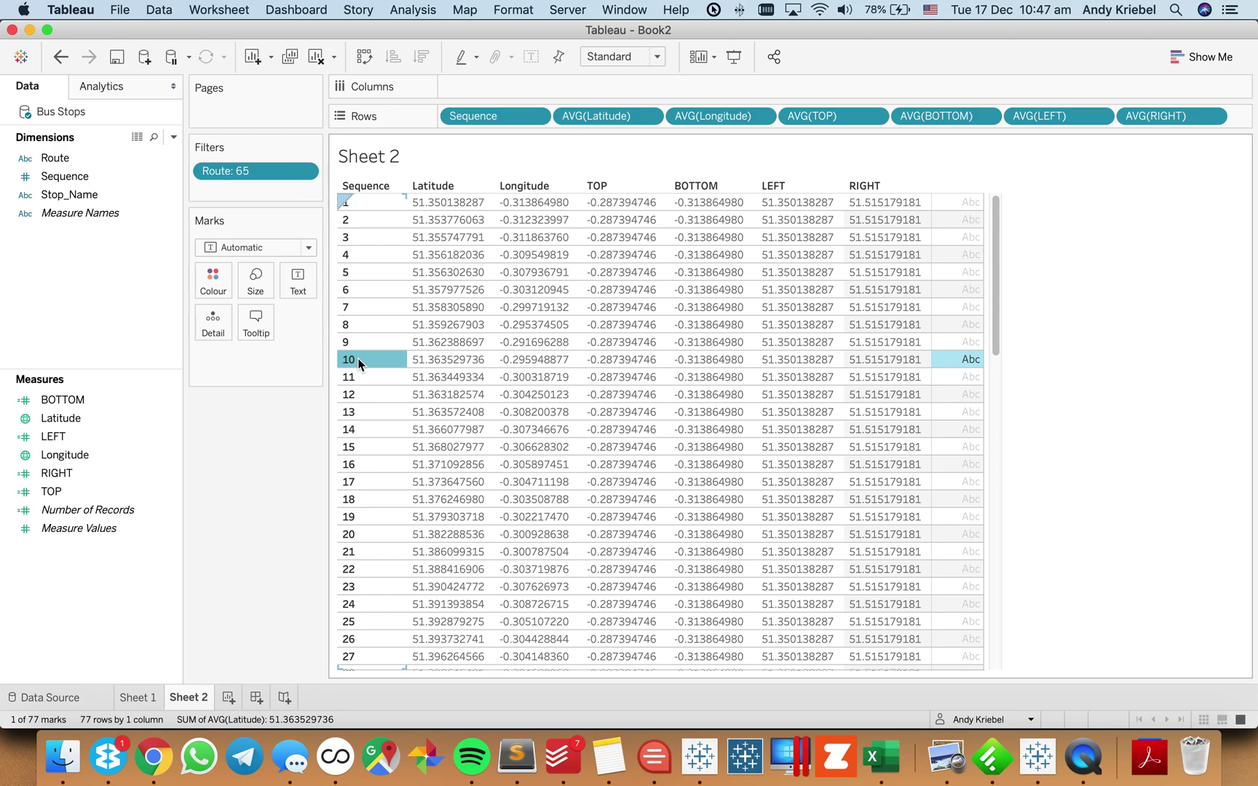
# - Create a calculated field named WIDTH with the formula AVG([RIGHT])-AVG([LEFT])
pyautogui.rightClick(61, 313)
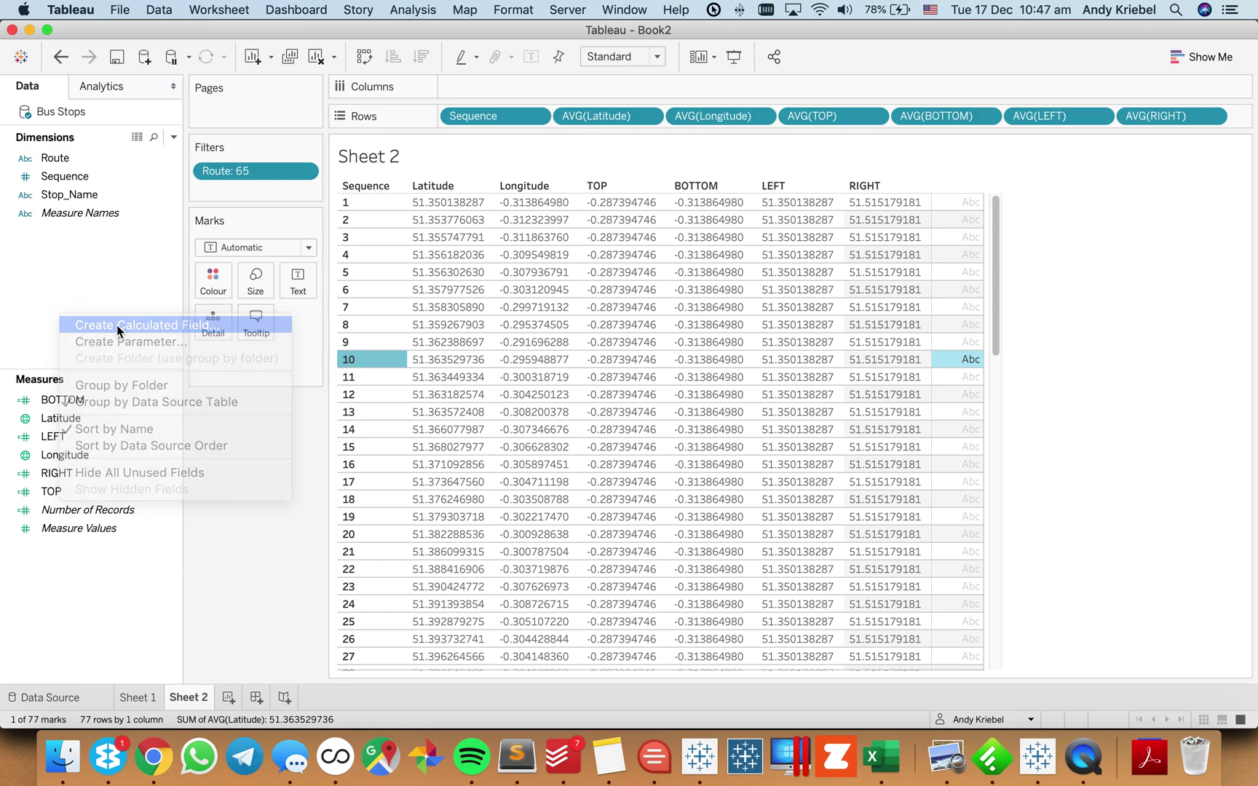
pyautogui.click(118, 325)
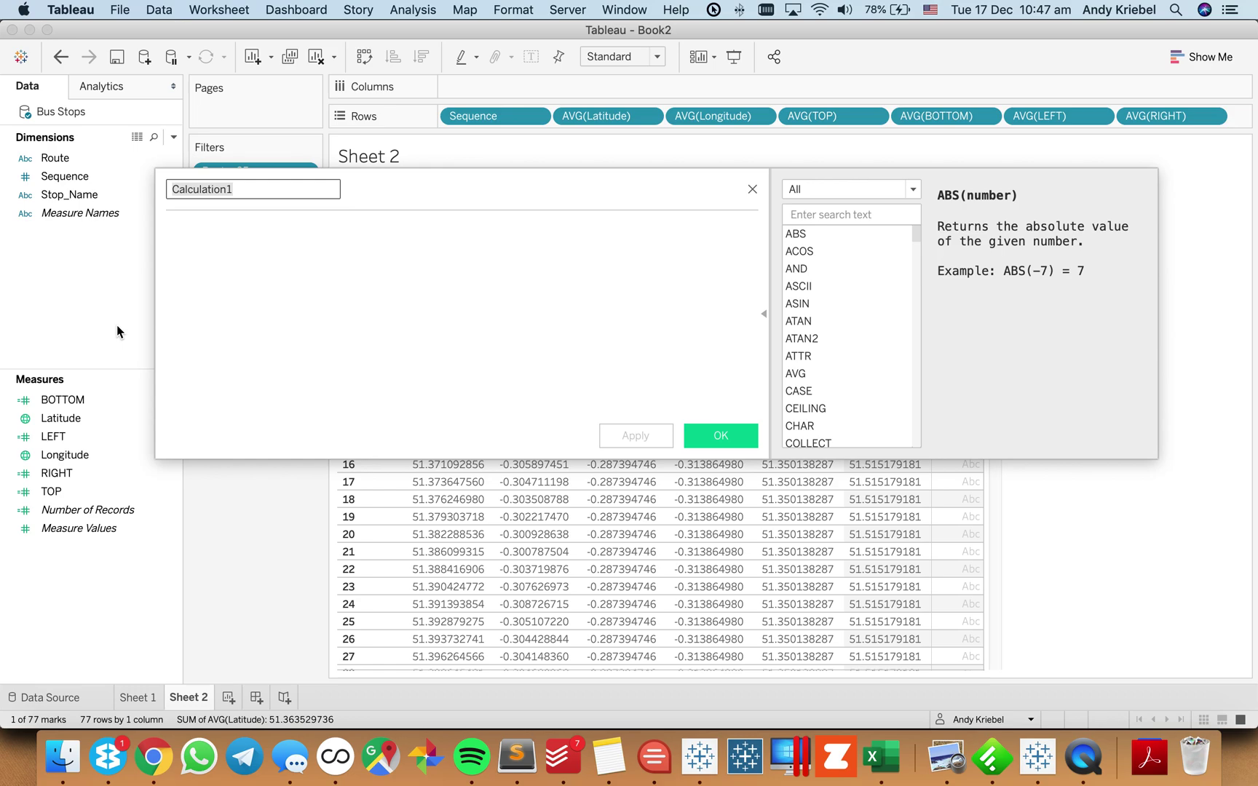
pyautogui.press('BackSpace')
pyautogui.write('WIDH')
pyautogui.press('BackSpace')
pyautogui.press('BackSpace')
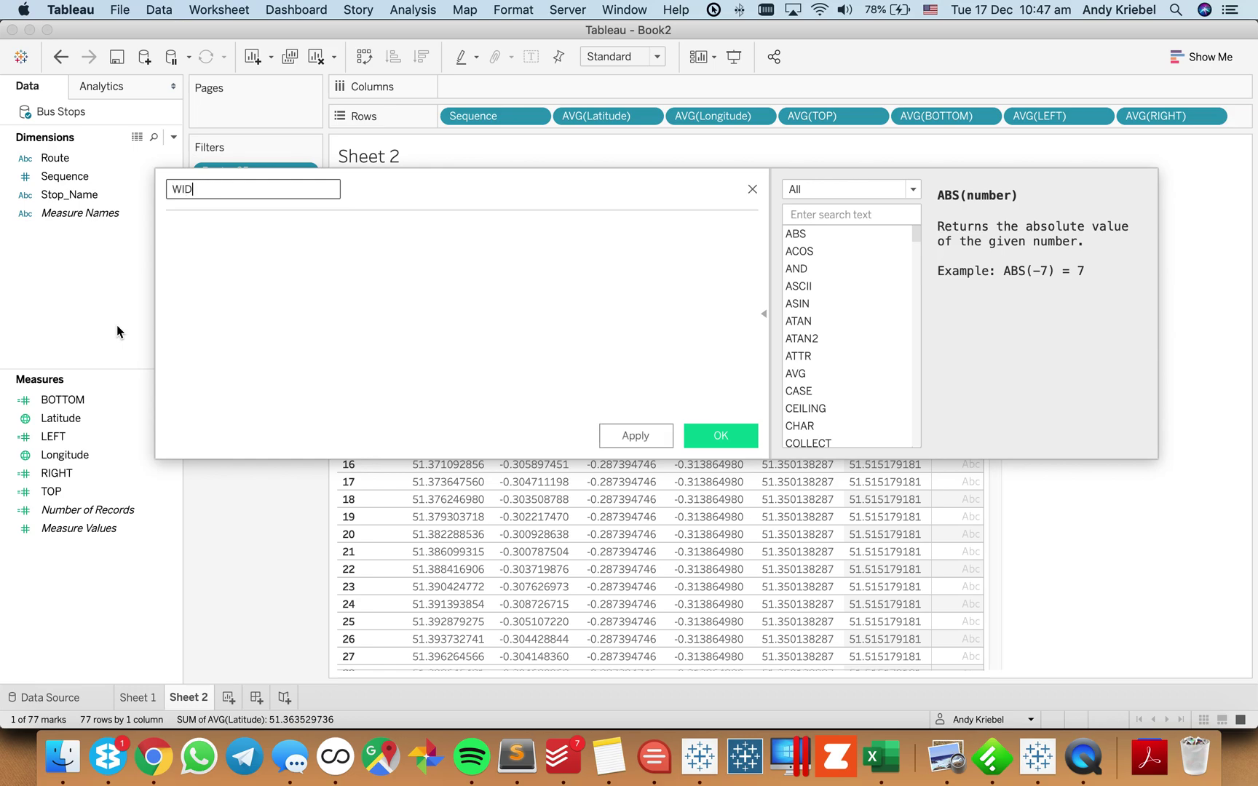
pyautogui.write('DTH')
pyautogui.press('Tab')
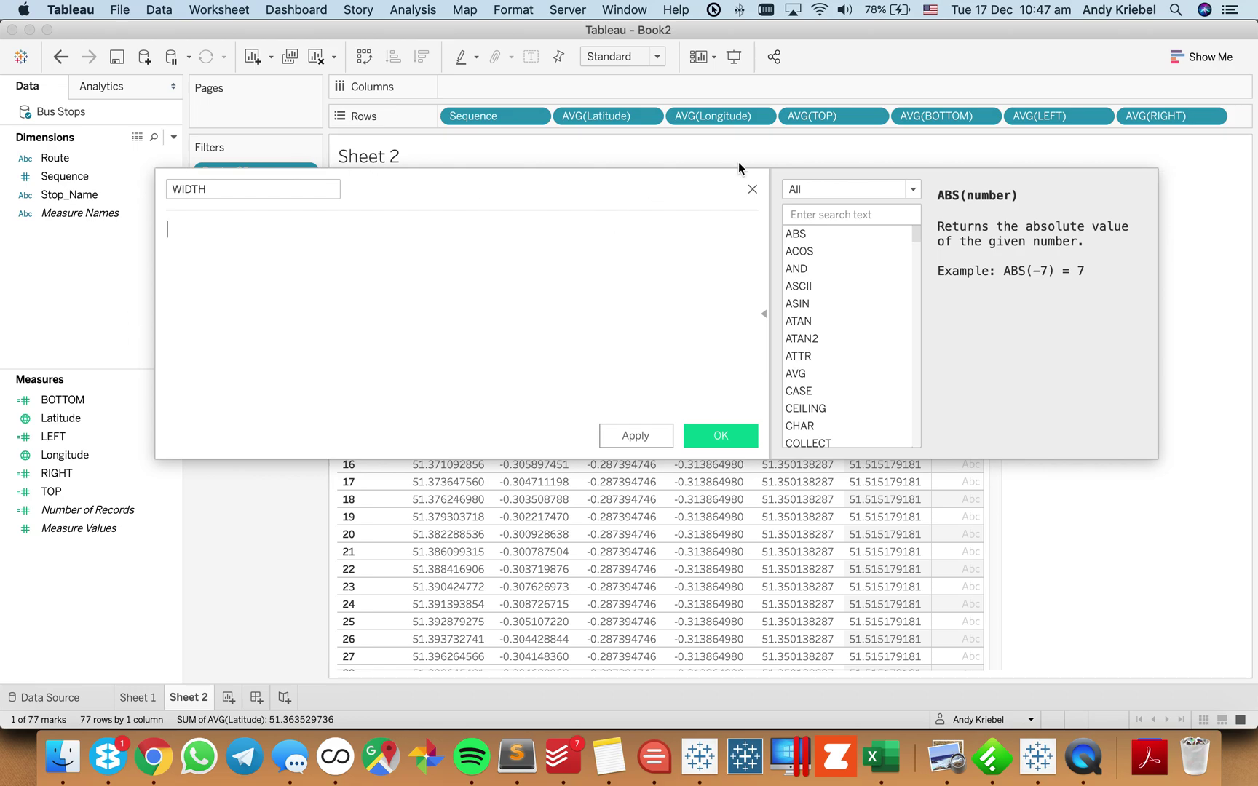
pyautogui.moveTo(1157, 119); pyautogui.dragTo(605, 260)
pyautogui.write('-')
pyautogui.moveTo(1034, 117); pyautogui.dragTo(613, 256)
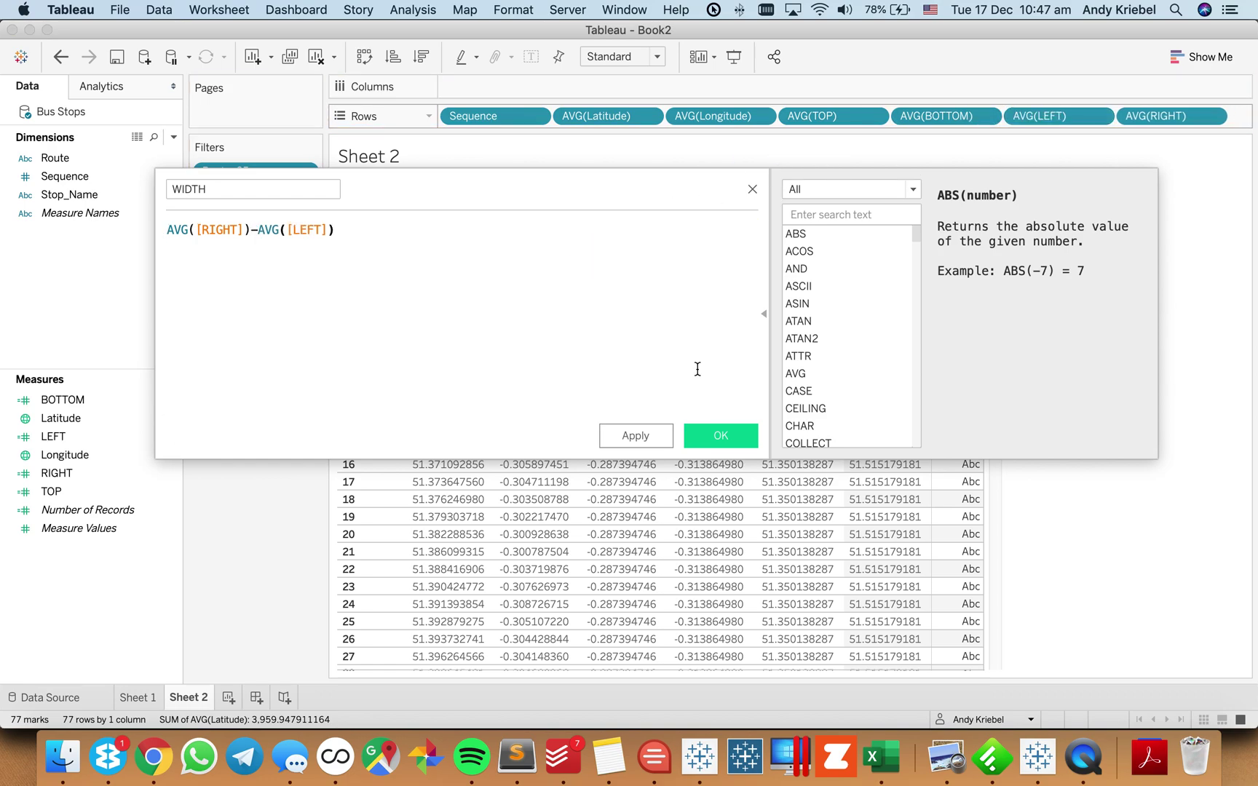
pyautogui.click(713, 437)
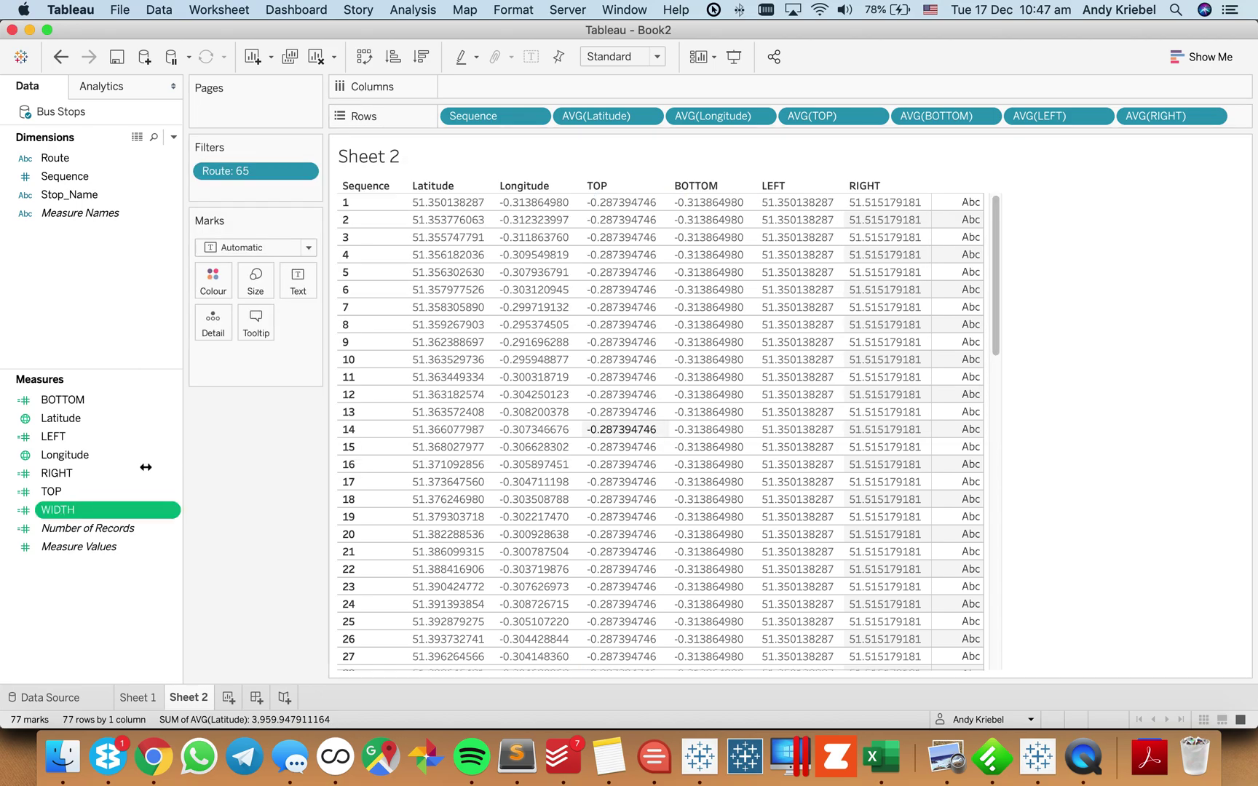
# - Add WIDTH to the rows after RIGHT as a discrete field
pyautogui.moveTo(70, 512); pyautogui.dragTo(1237, 122)
pyautogui.click(1214, 117)
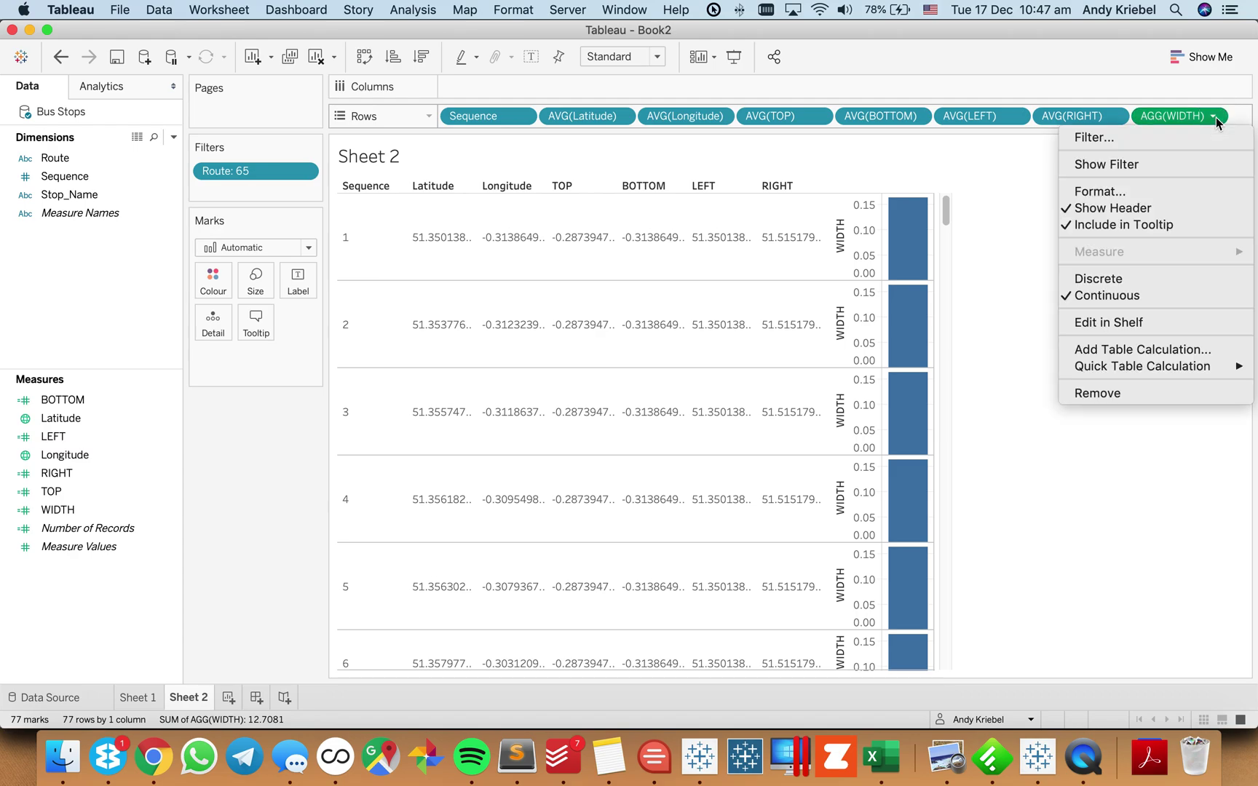
pyautogui.click(1168, 286)
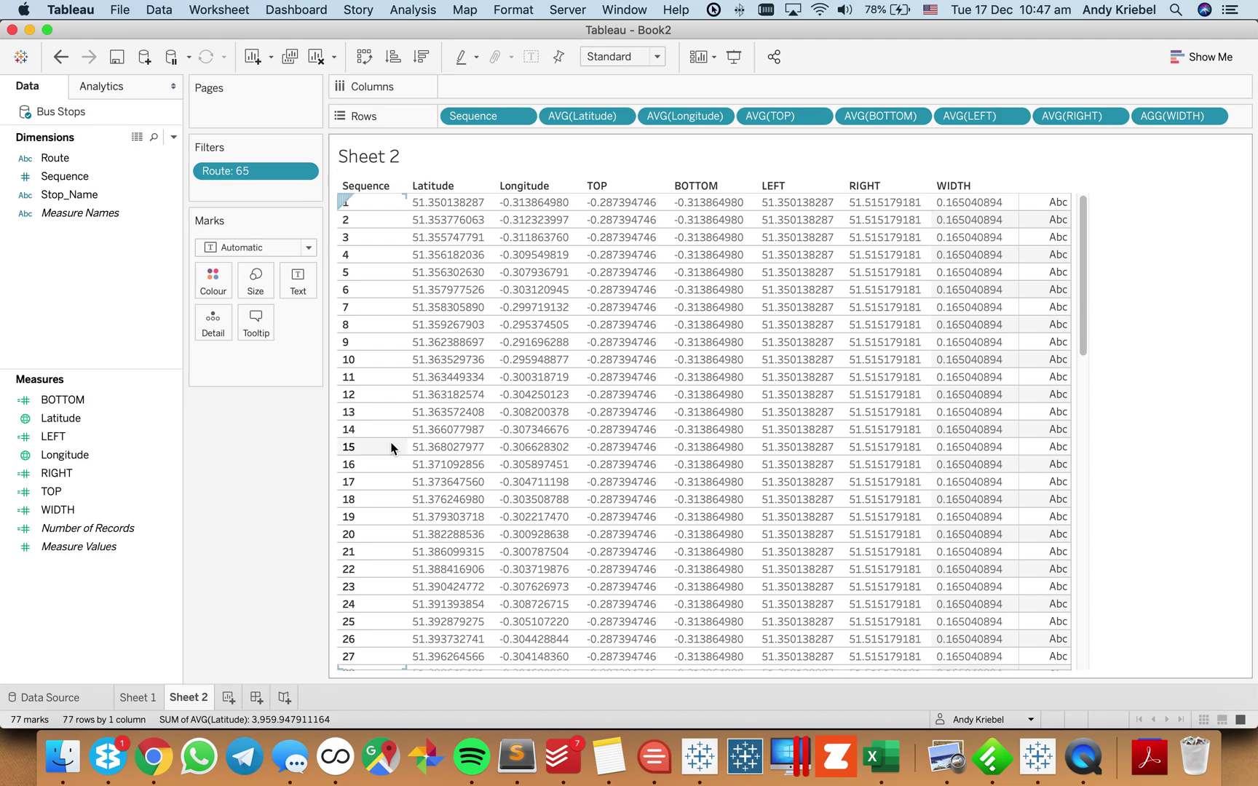
# - Open a new calculated field, switch to the finished Tableau workbook to review the NEW LAT formula, and return to Book2
pyautogui.rightClick(119, 345)
pyautogui.click(157, 351)
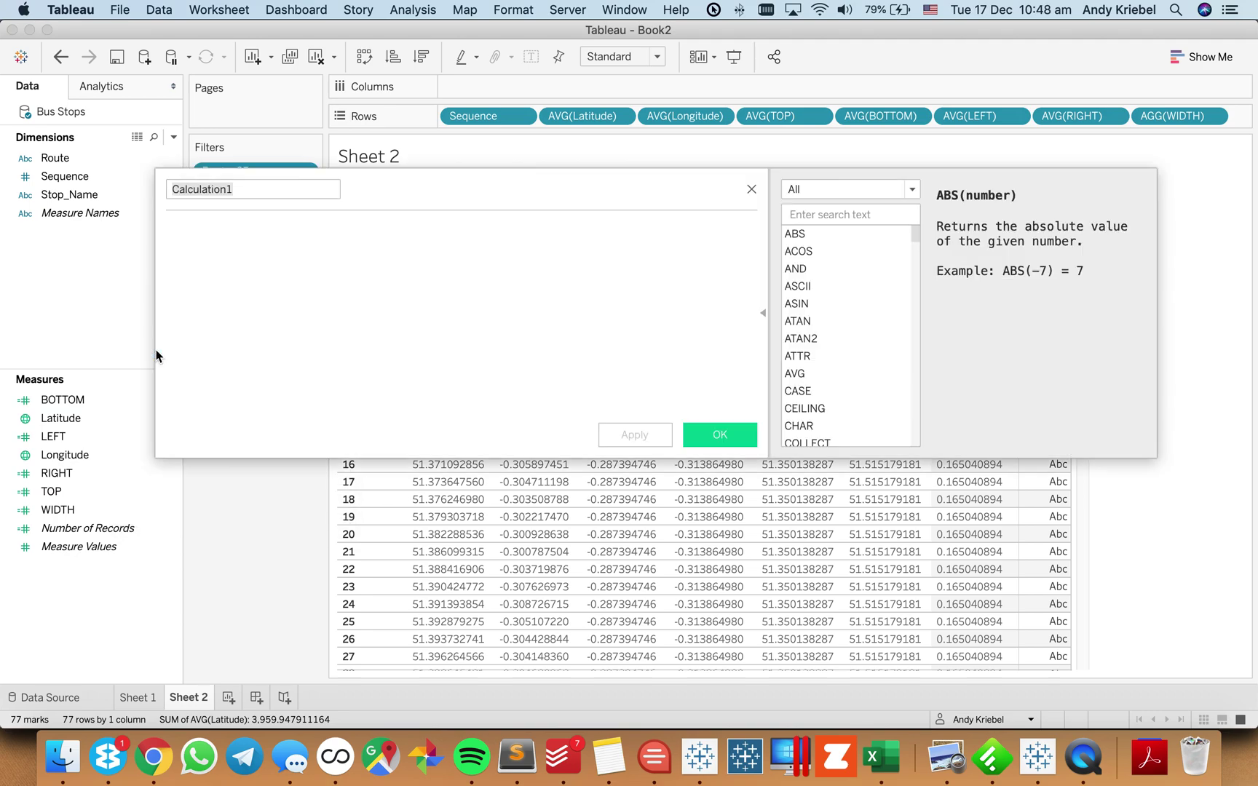
pyautogui.press('super+Tab')
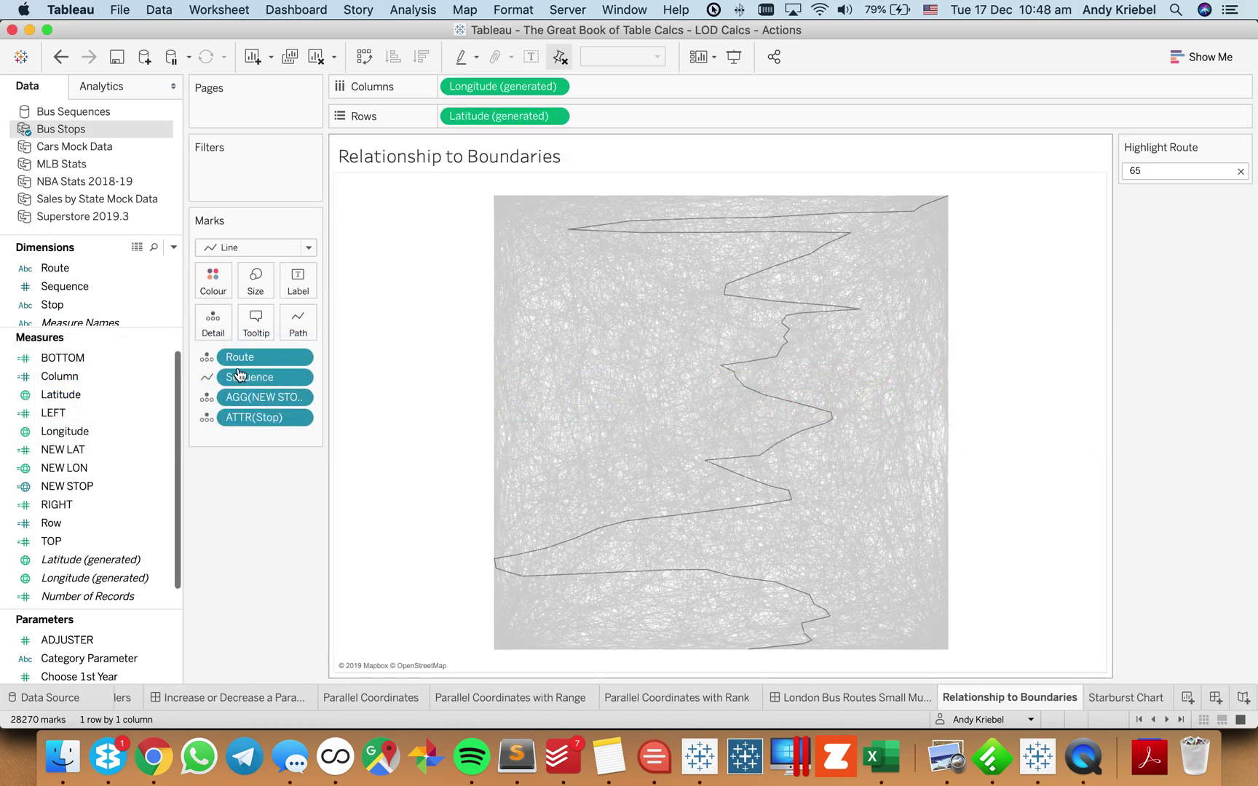
pyautogui.click(154, 449)
pyautogui.click(87, 413)
pyautogui.click(84, 448)
pyautogui.rightClick(85, 446)
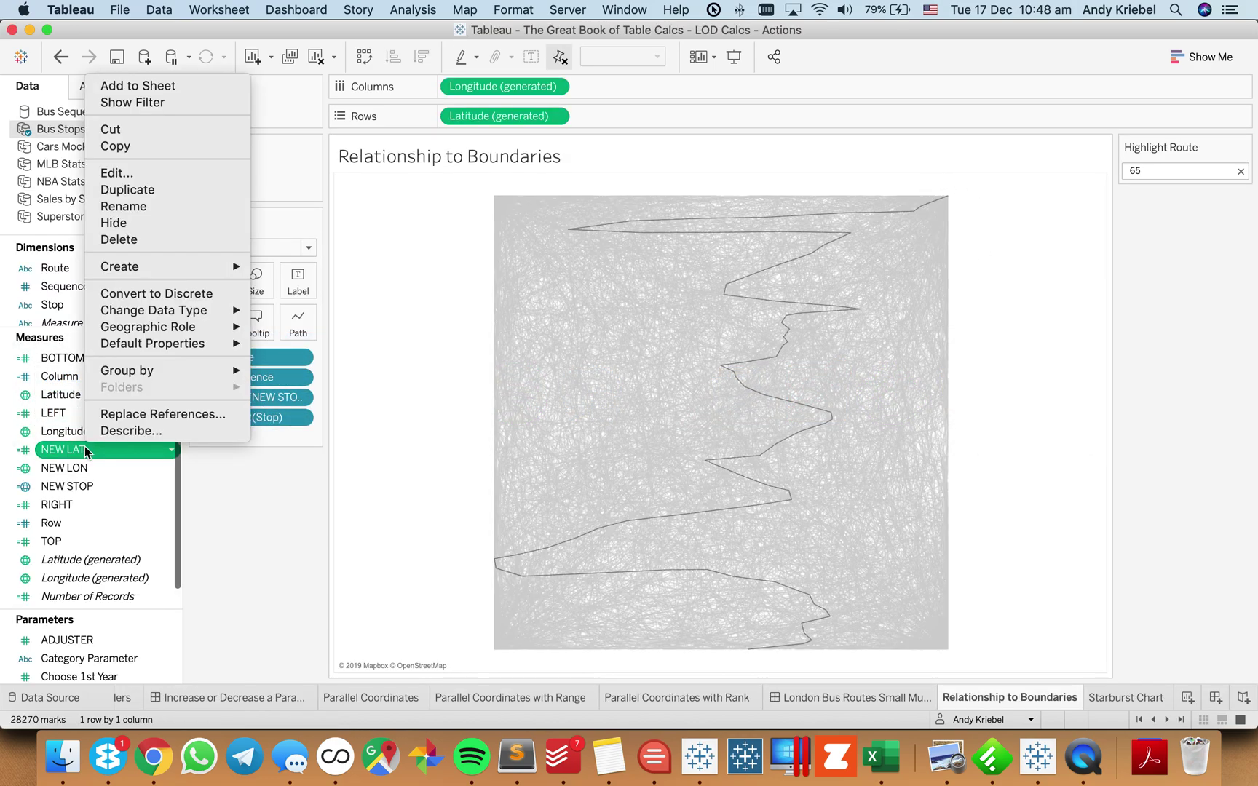
pyautogui.click(124, 177)
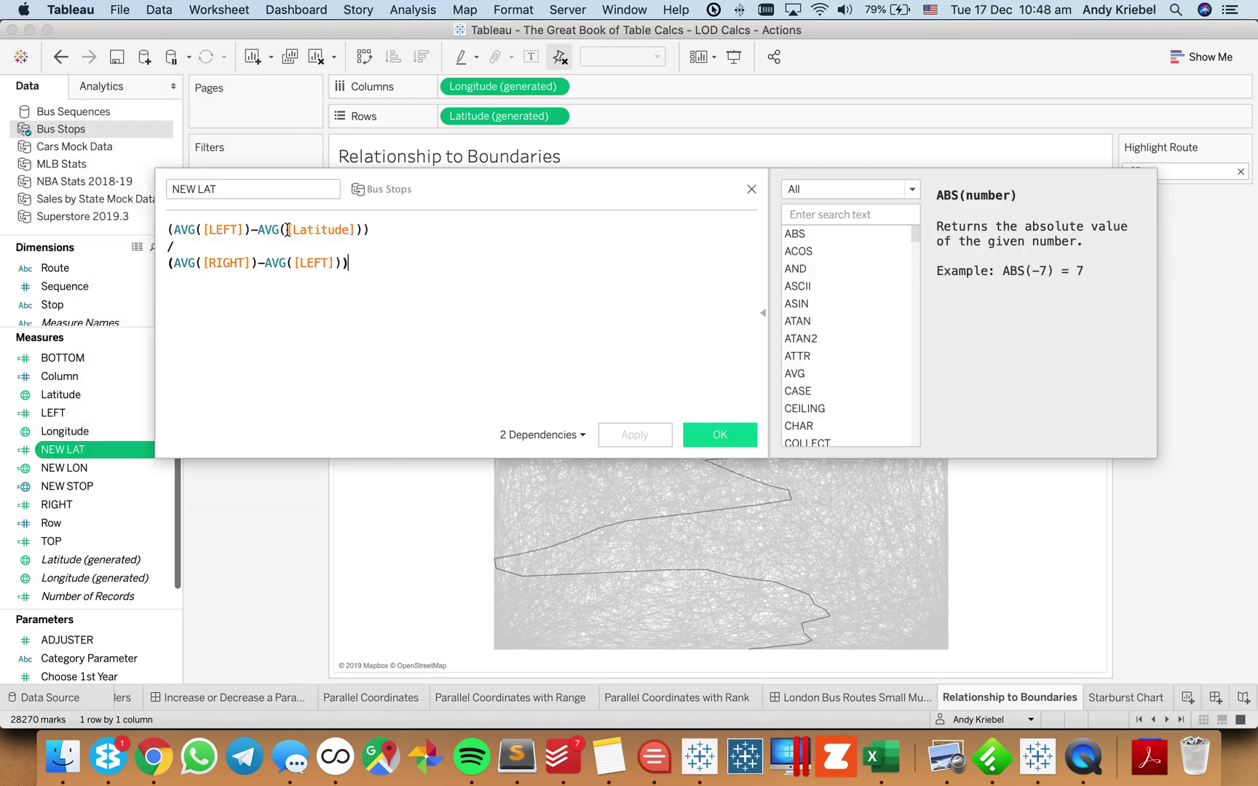
pyautogui.click(753, 191)
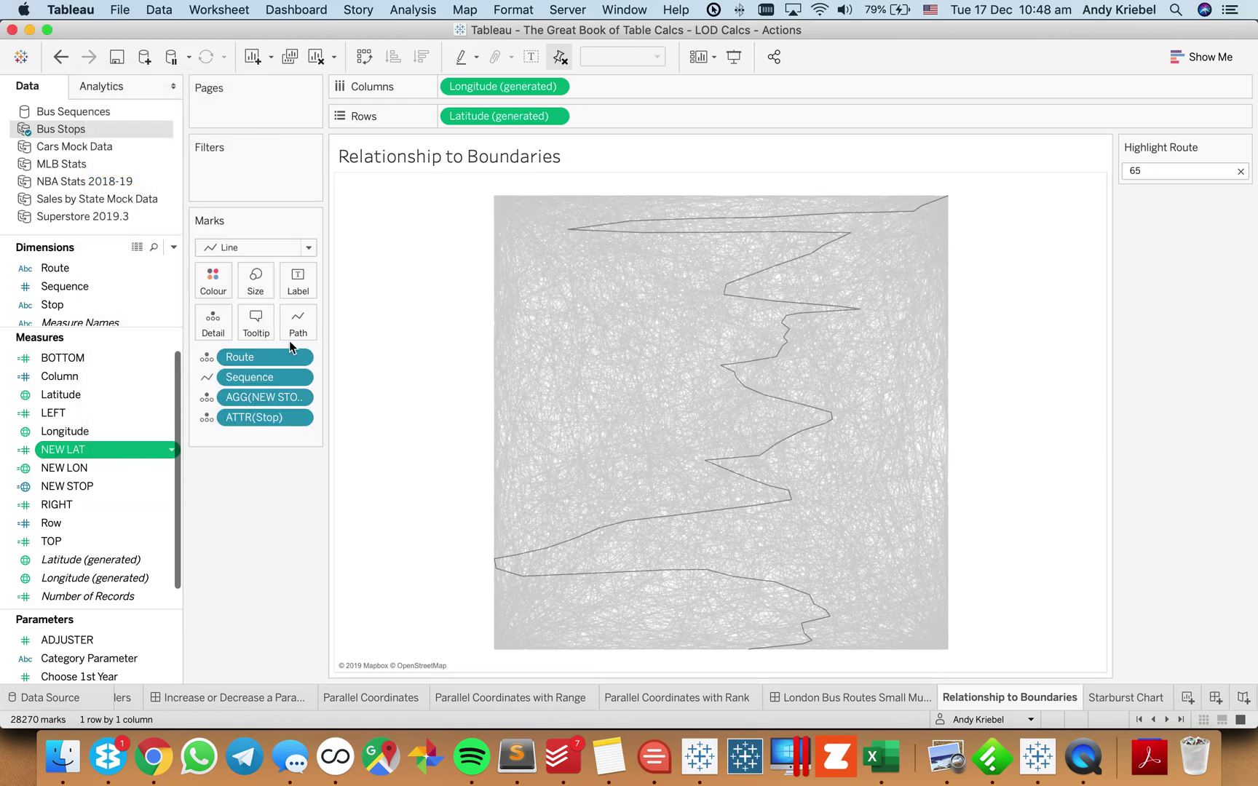
pyautogui.rightClick(78, 412)
pyautogui.click(96, 125)
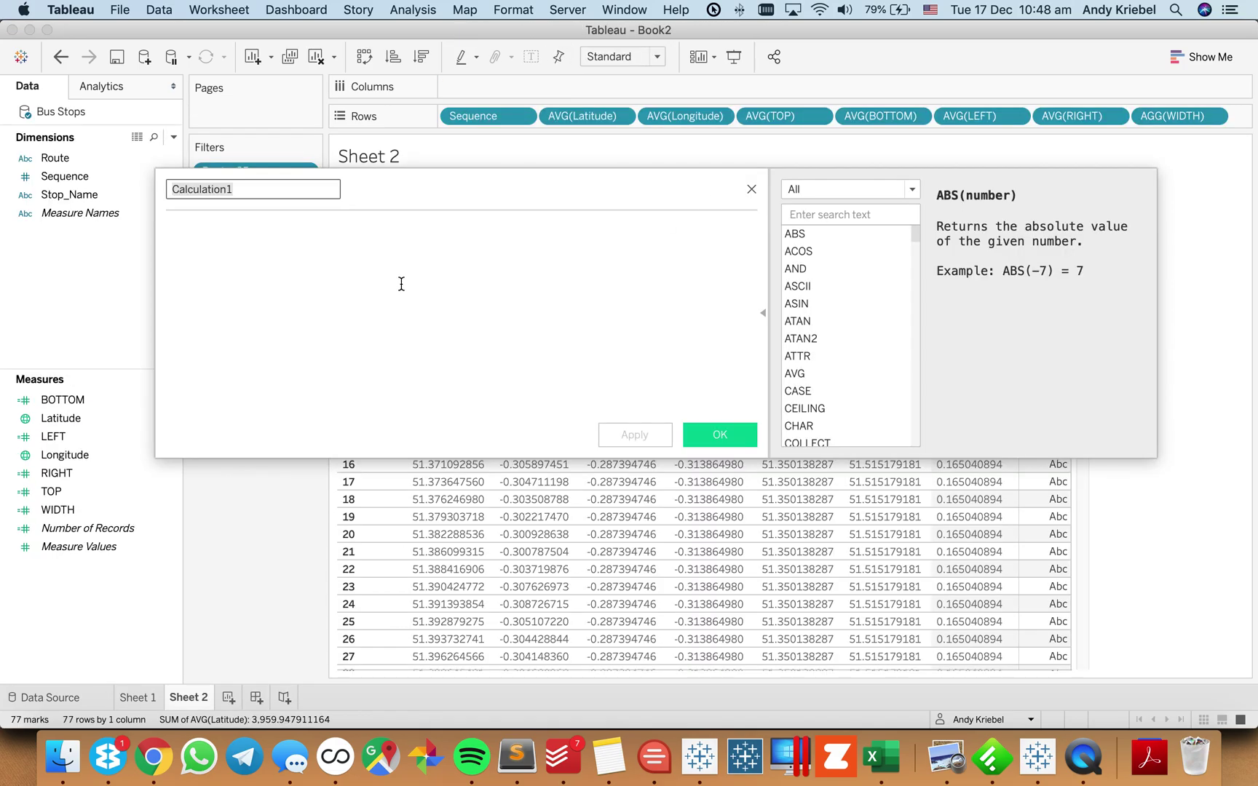
# - Name the calculated field NEW LAT and enter the expression AVG([LEFT])-AVG([Latitude])
pyautogui.write('How far')
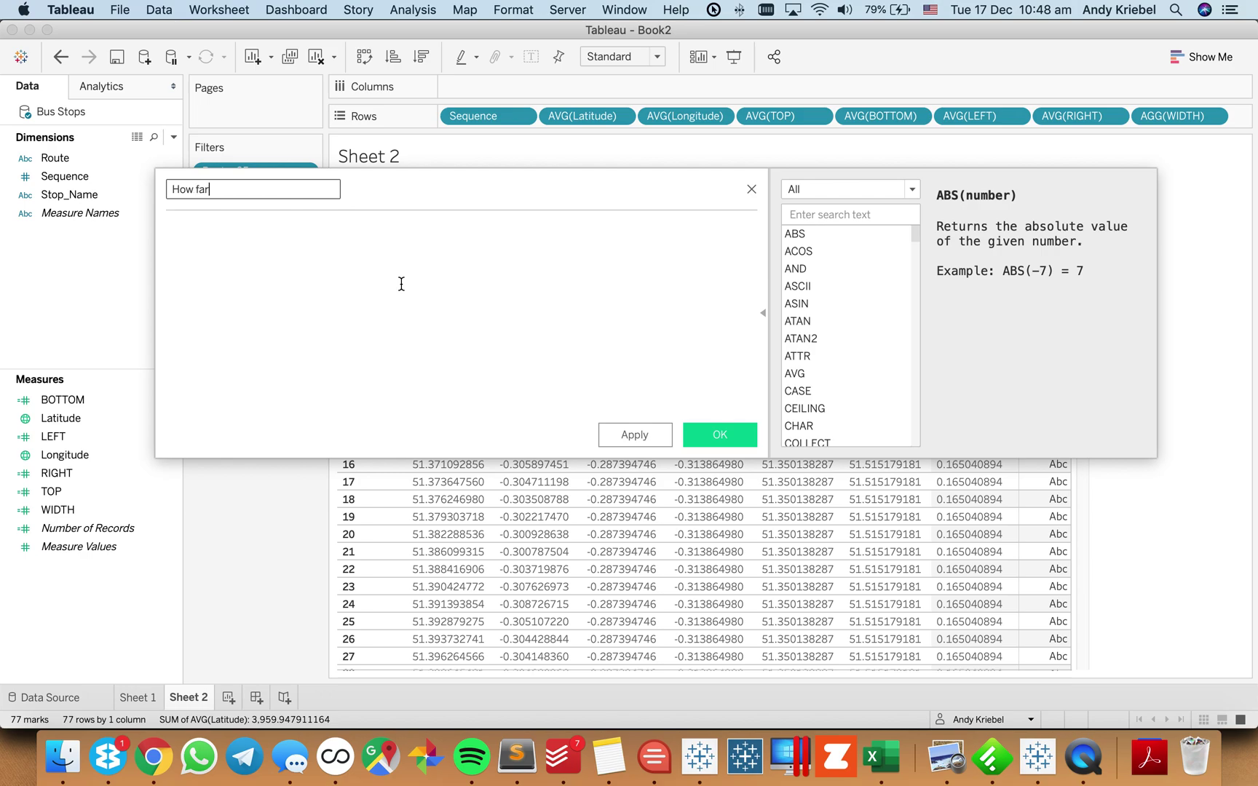
pyautogui.press('super+a')
pyautogui.press('BackSpace')
pyautogui.write('NEW LAT')
pyautogui.click(339, 329)
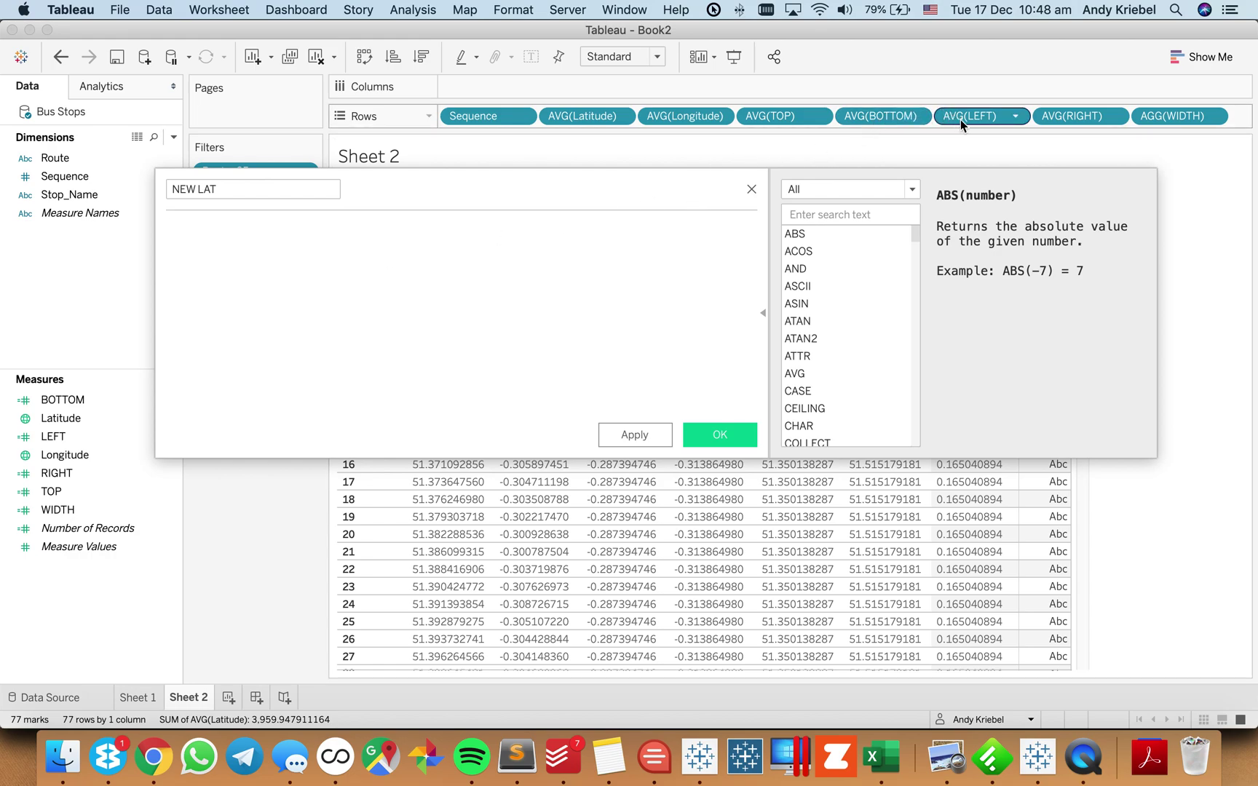
pyautogui.moveTo(960, 119); pyautogui.dragTo(582, 320)
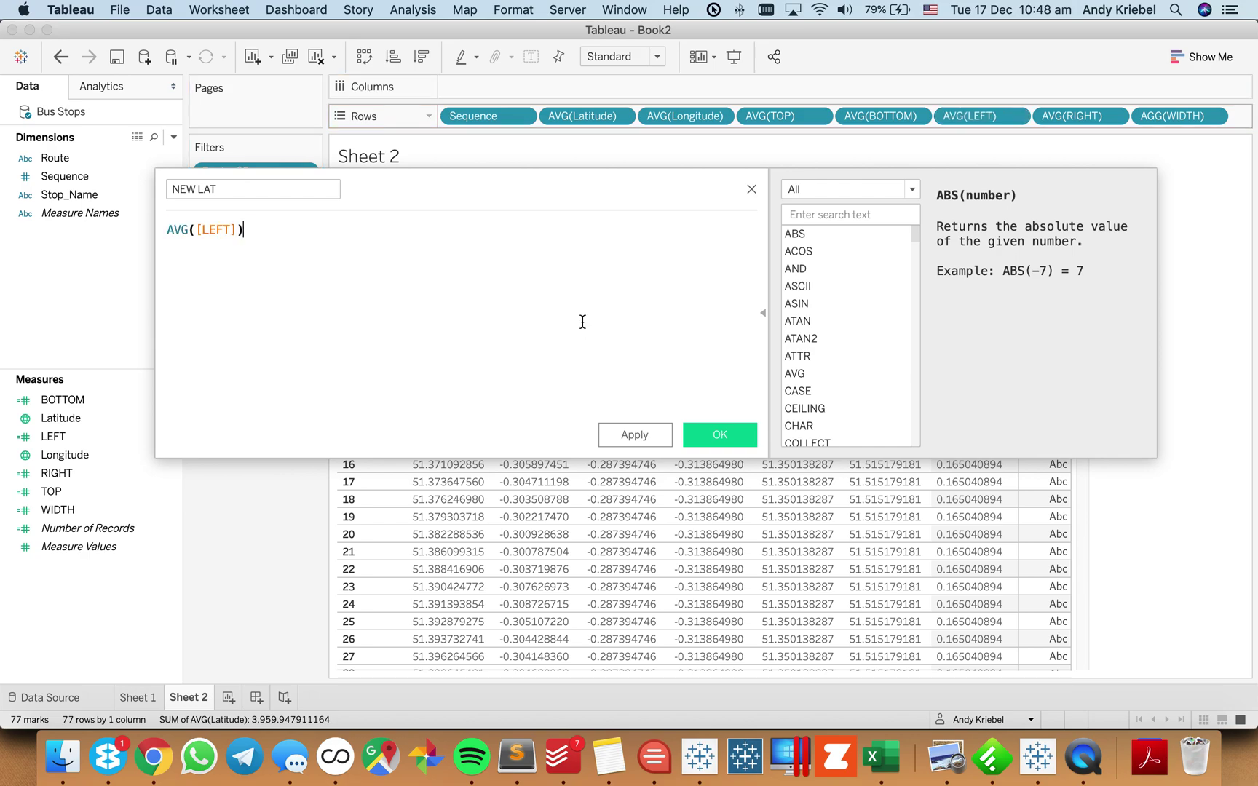
pyautogui.write('-')
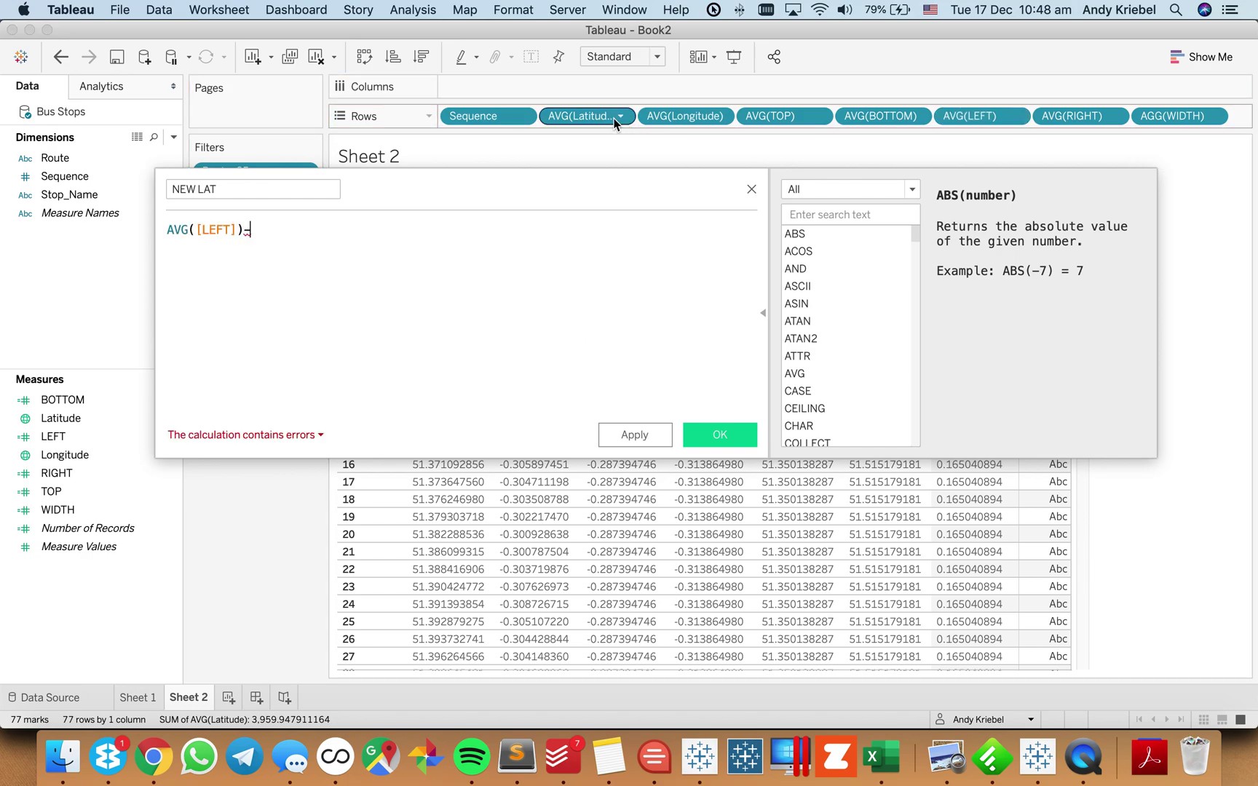
pyautogui.moveTo(607, 123); pyautogui.dragTo(495, 273)
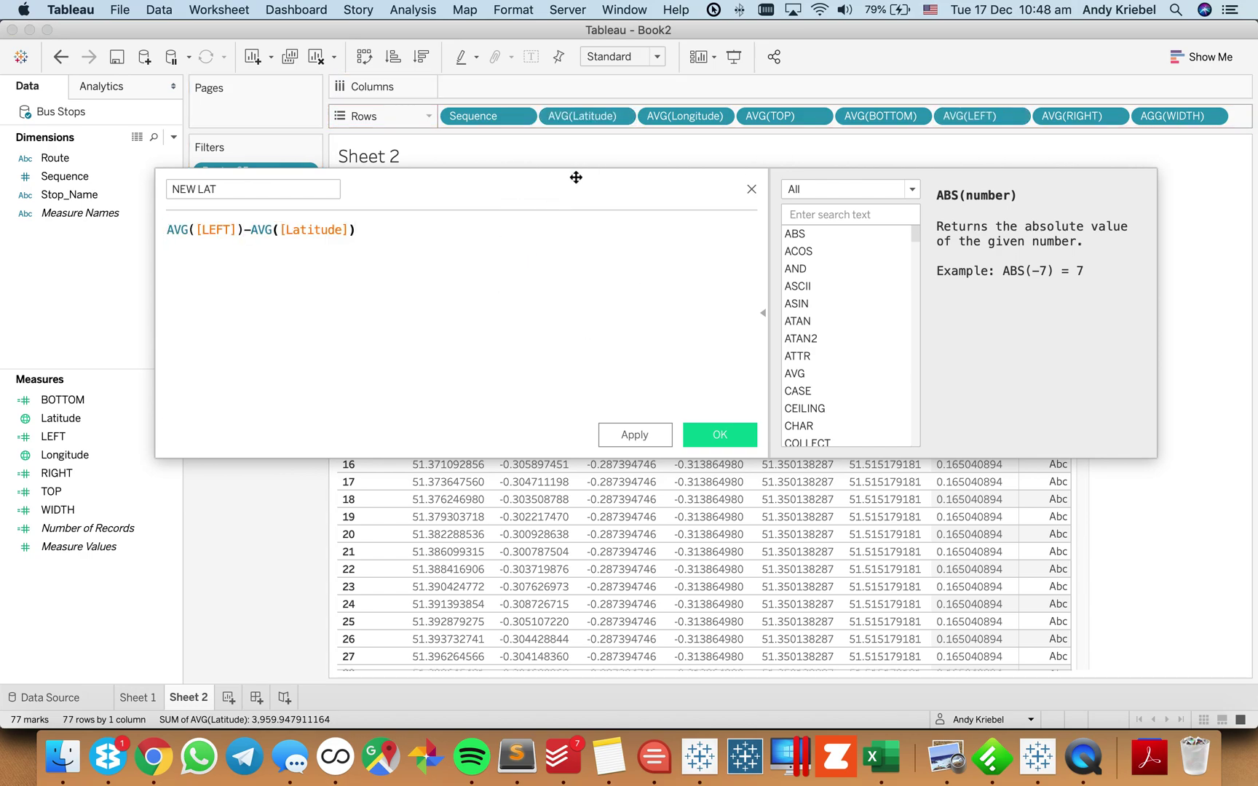
# - Divide the NEW LAT expression by [WIDTH] and enclose the AVG([LEFT])-AVG([Latitude]) numerator in parentheses
pyautogui.moveTo(575, 190); pyautogui.dragTo(558, 64)
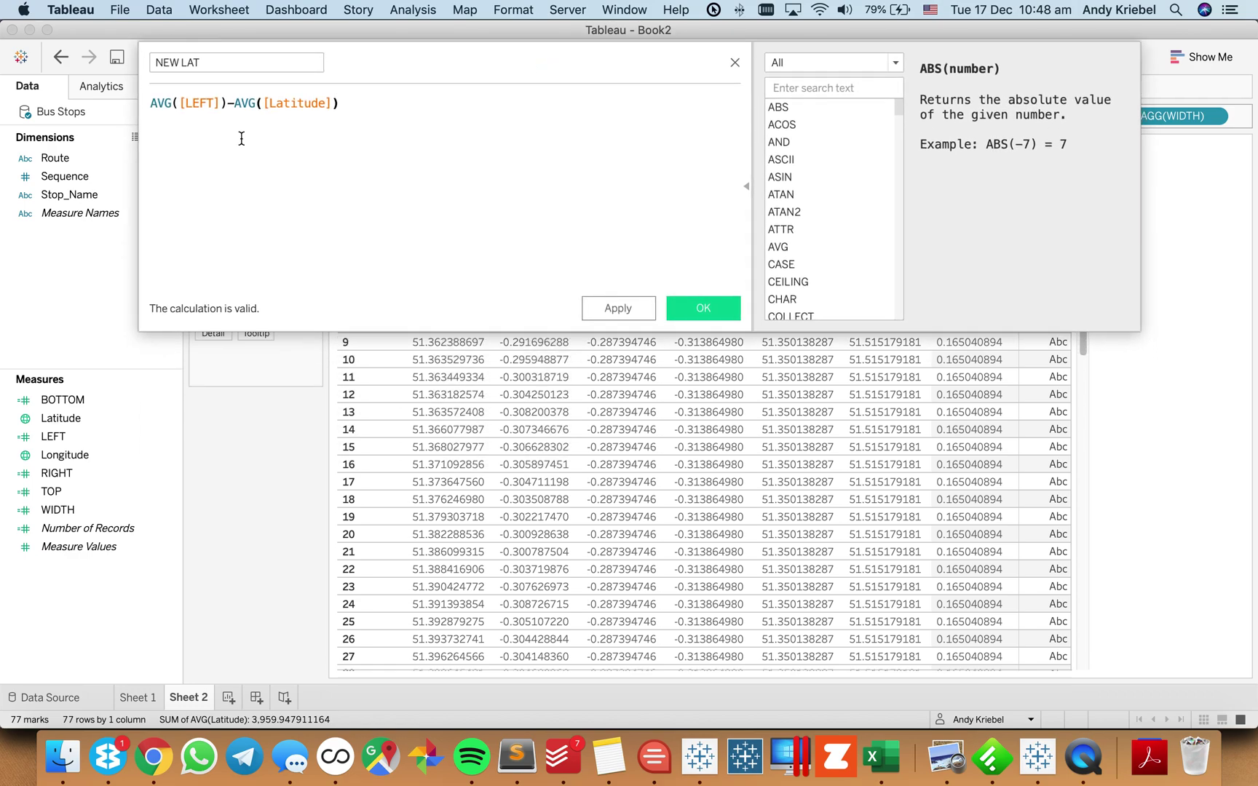
pyautogui.press('Return')
pyautogui.write('/')
pyautogui.write('wid')
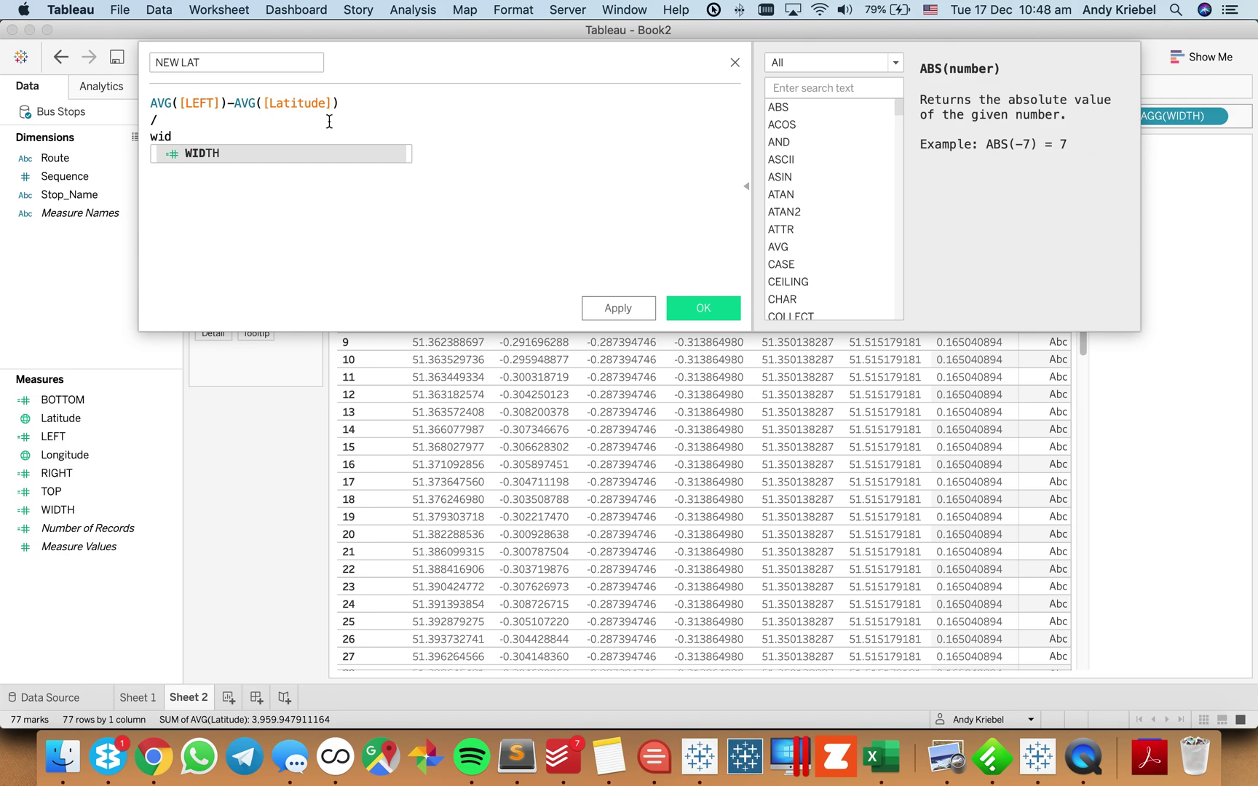
pyautogui.press('Return')
pyautogui.press('super+Up')
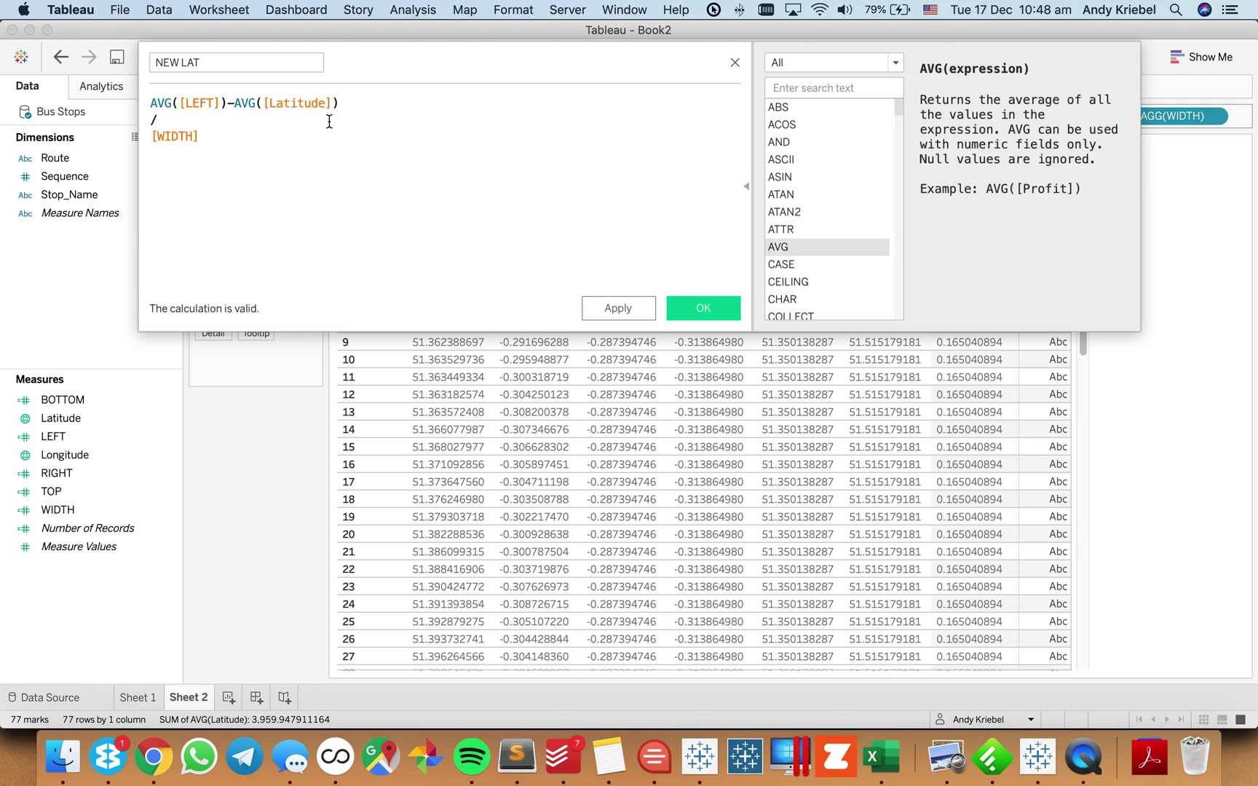
pyautogui.write('(')
pyautogui.press('super+Right')
pyautogui.write(')')
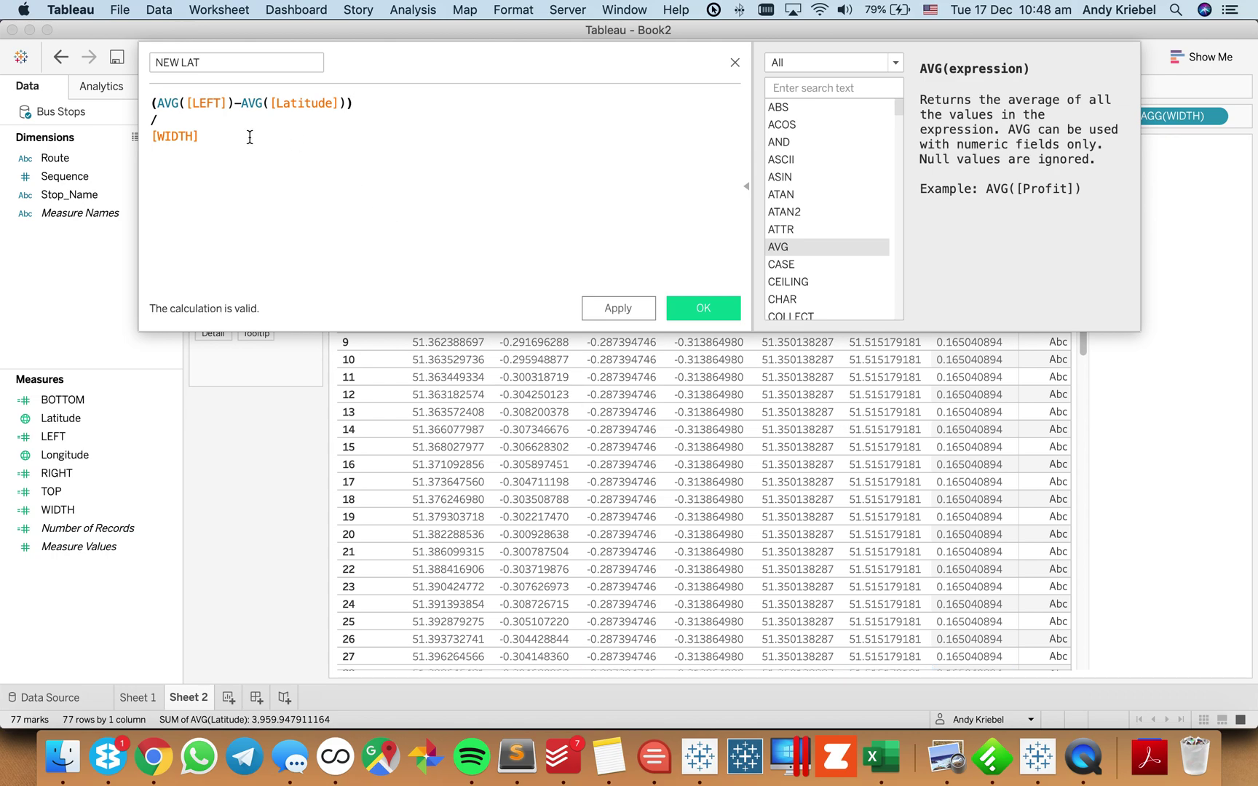
# - Review the NEW LAT numerator against the row for sequence 10, and save the calculation
pyautogui.moveTo(151, 108); pyautogui.dragTo(352, 105)
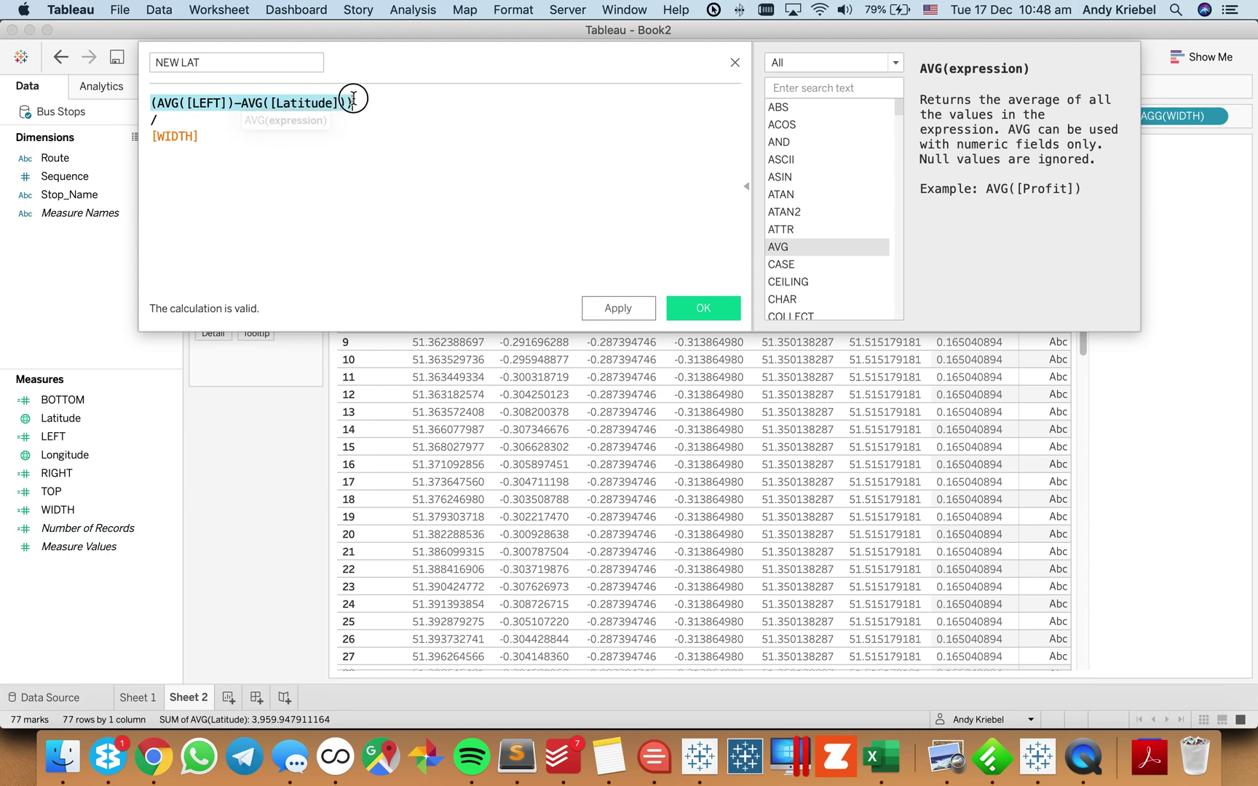
pyautogui.click(357, 364)
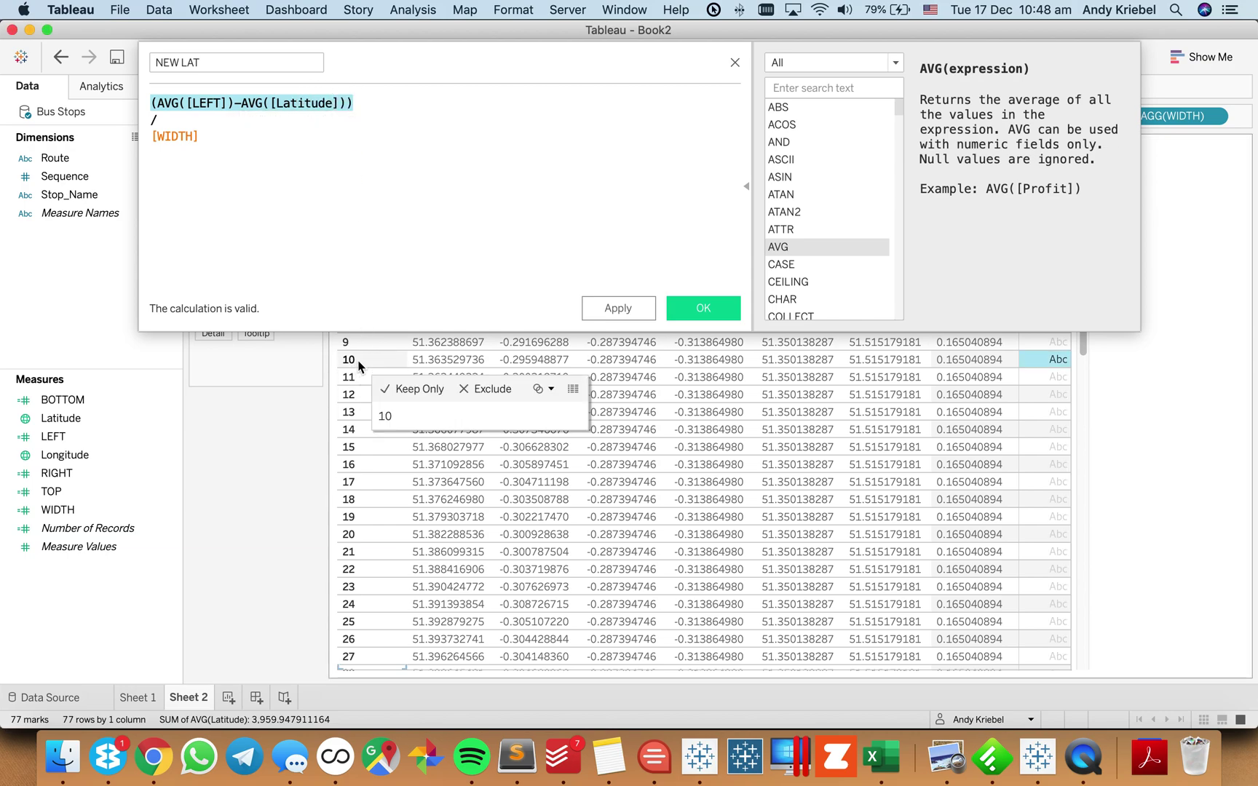
pyautogui.moveTo(576, 69); pyautogui.dragTo(655, 435)
pyautogui.click(825, 552)
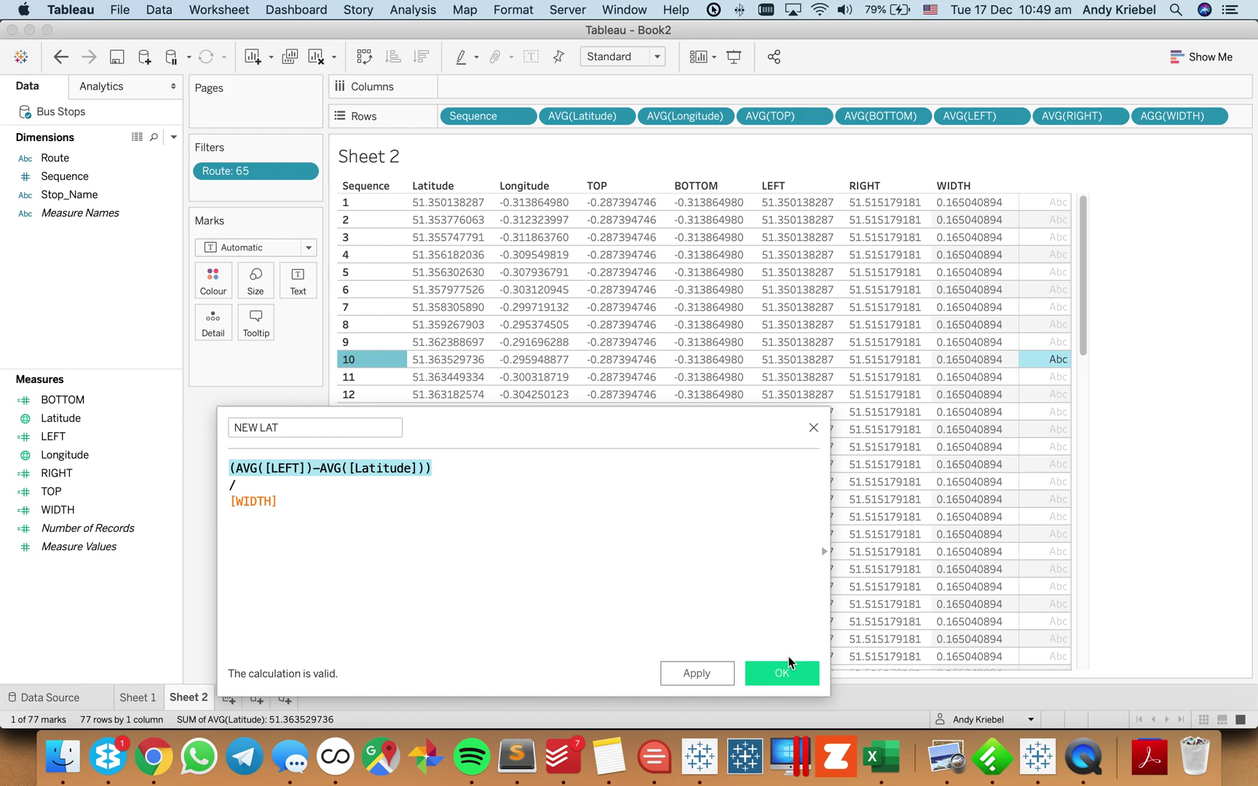
pyautogui.click(794, 688)
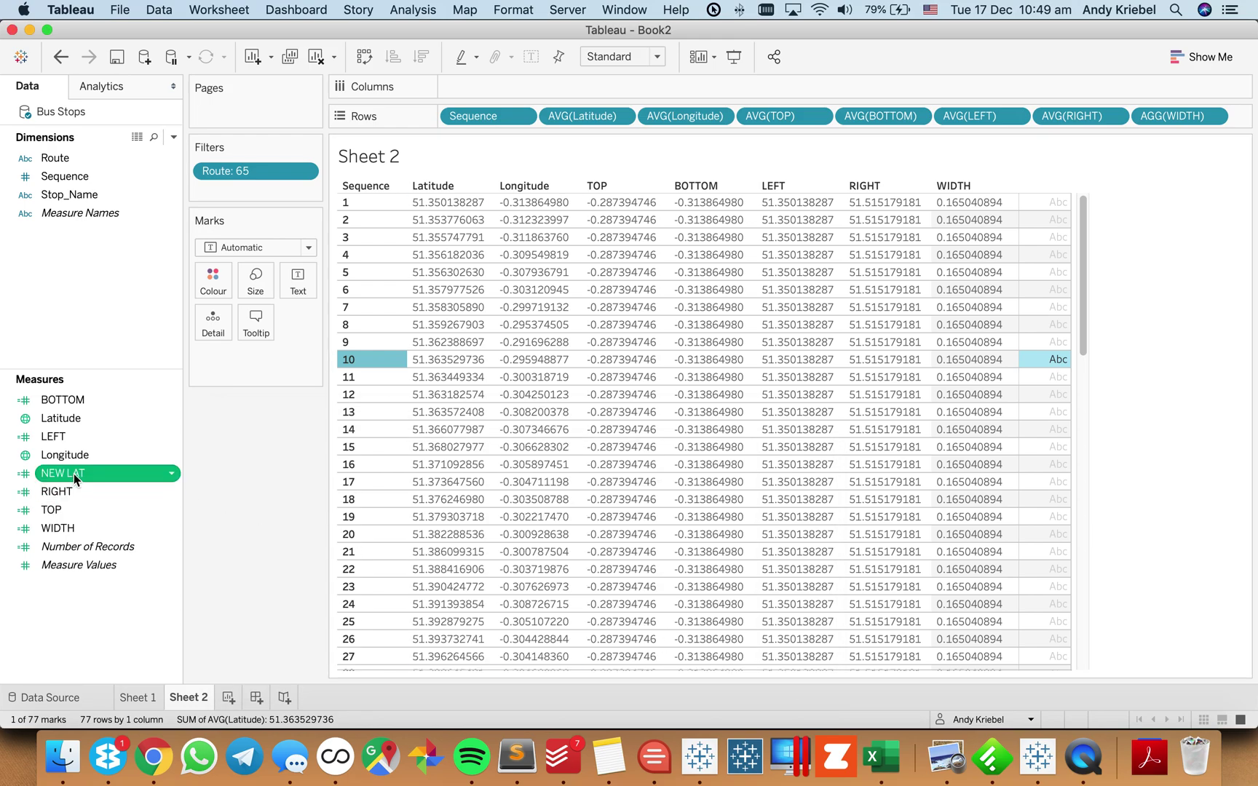
# - Add NEW LAT to the rows after WIDTH as a discrete field and highlight the row for sequence 10
pyautogui.rightClick(74, 473)
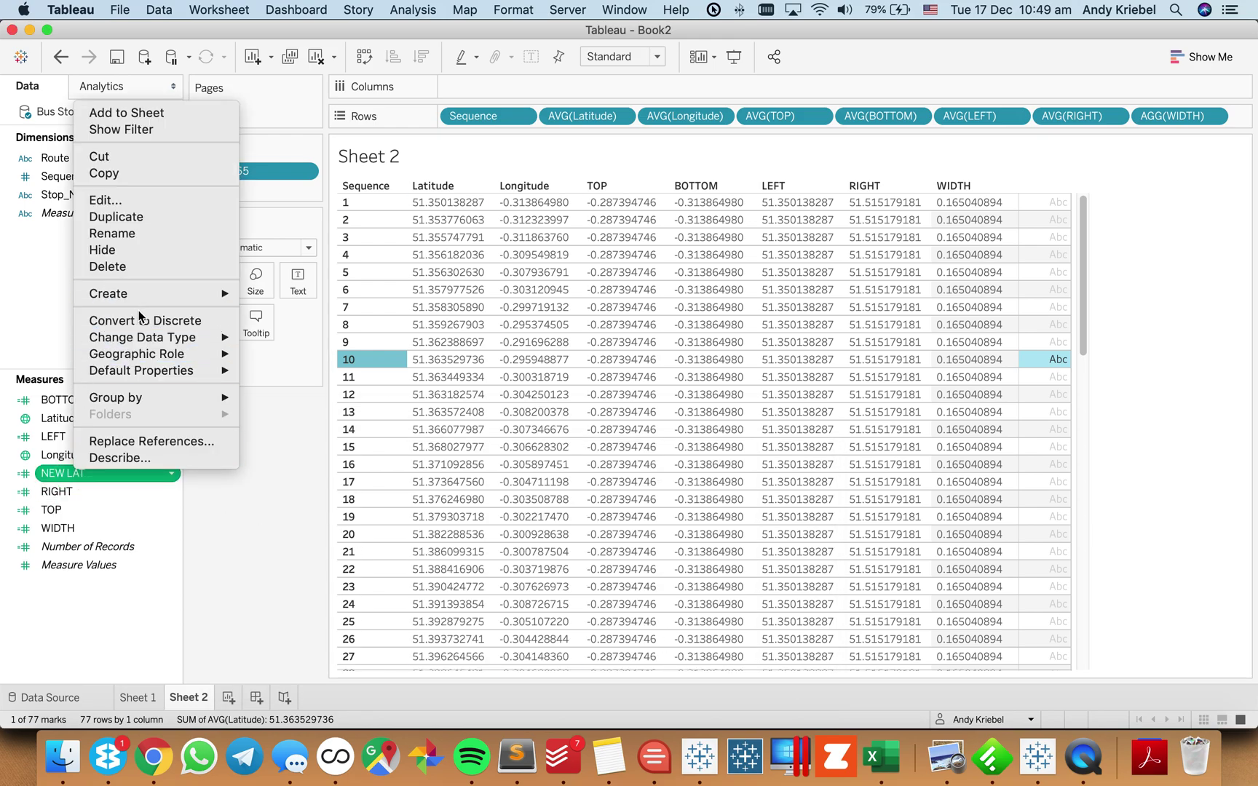
pyautogui.click(73, 478)
pyautogui.click(80, 470)
pyautogui.moveTo(80, 470); pyautogui.dragTo(1228, 121)
pyautogui.click(1209, 116)
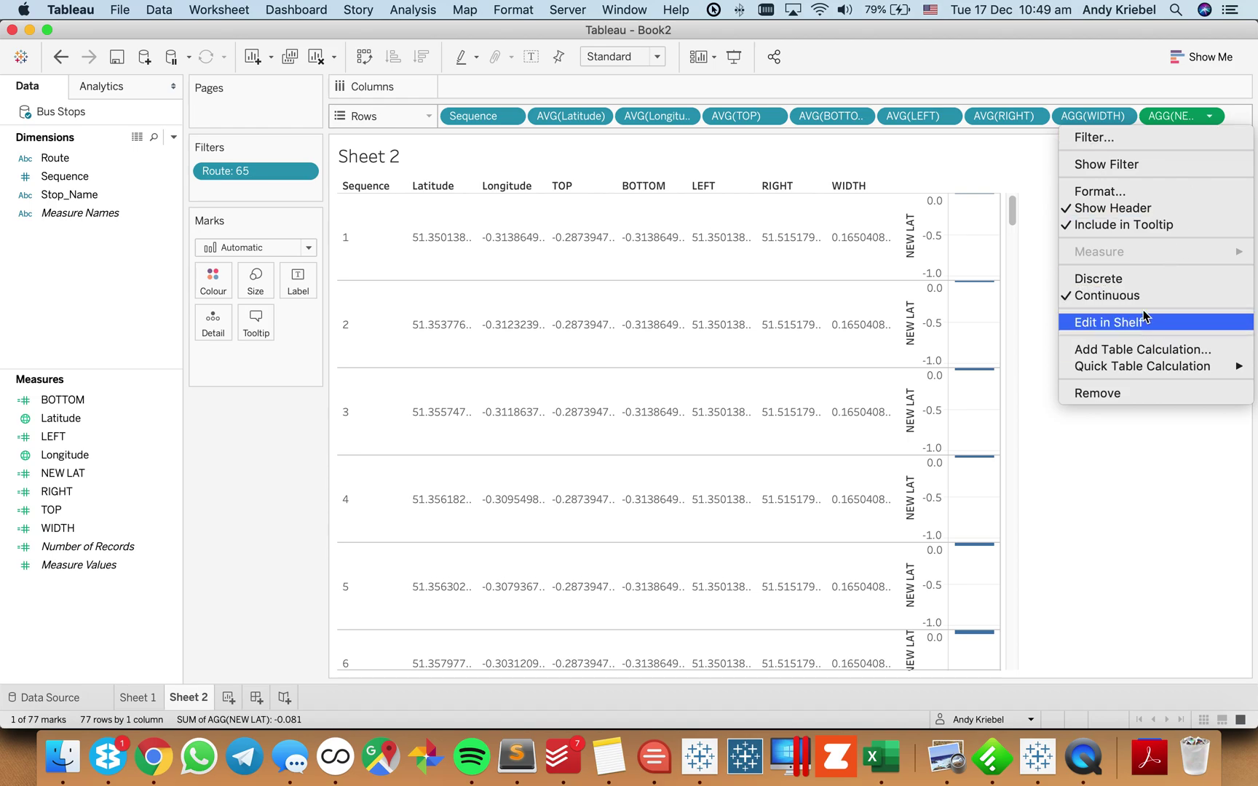
pyautogui.click(1138, 280)
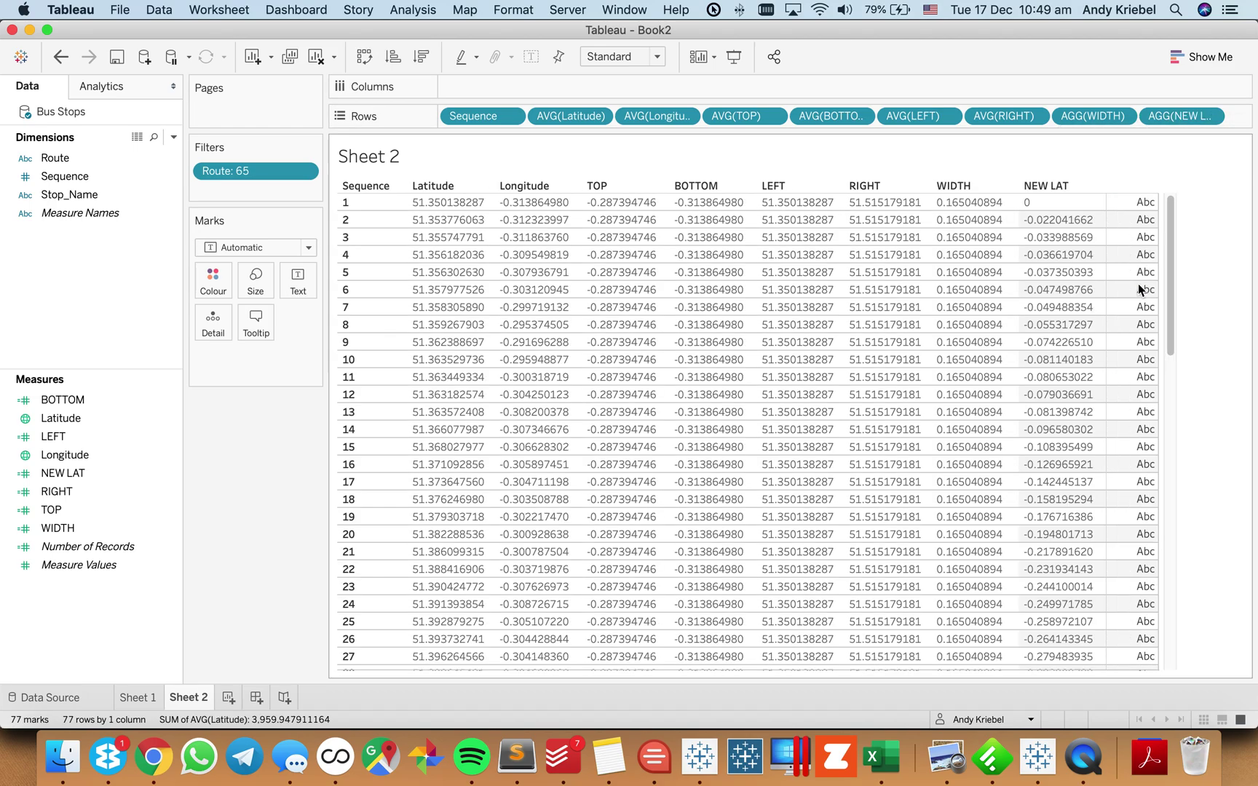
pyautogui.click(364, 360)
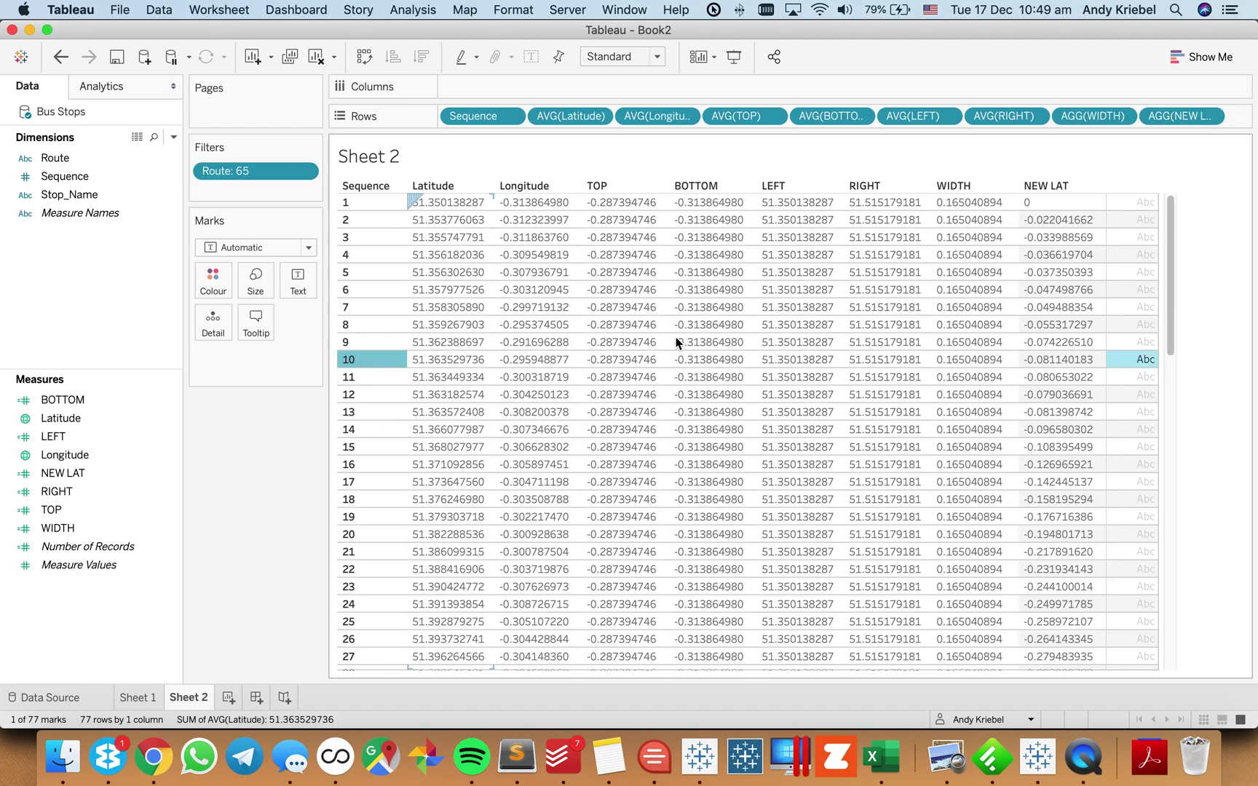
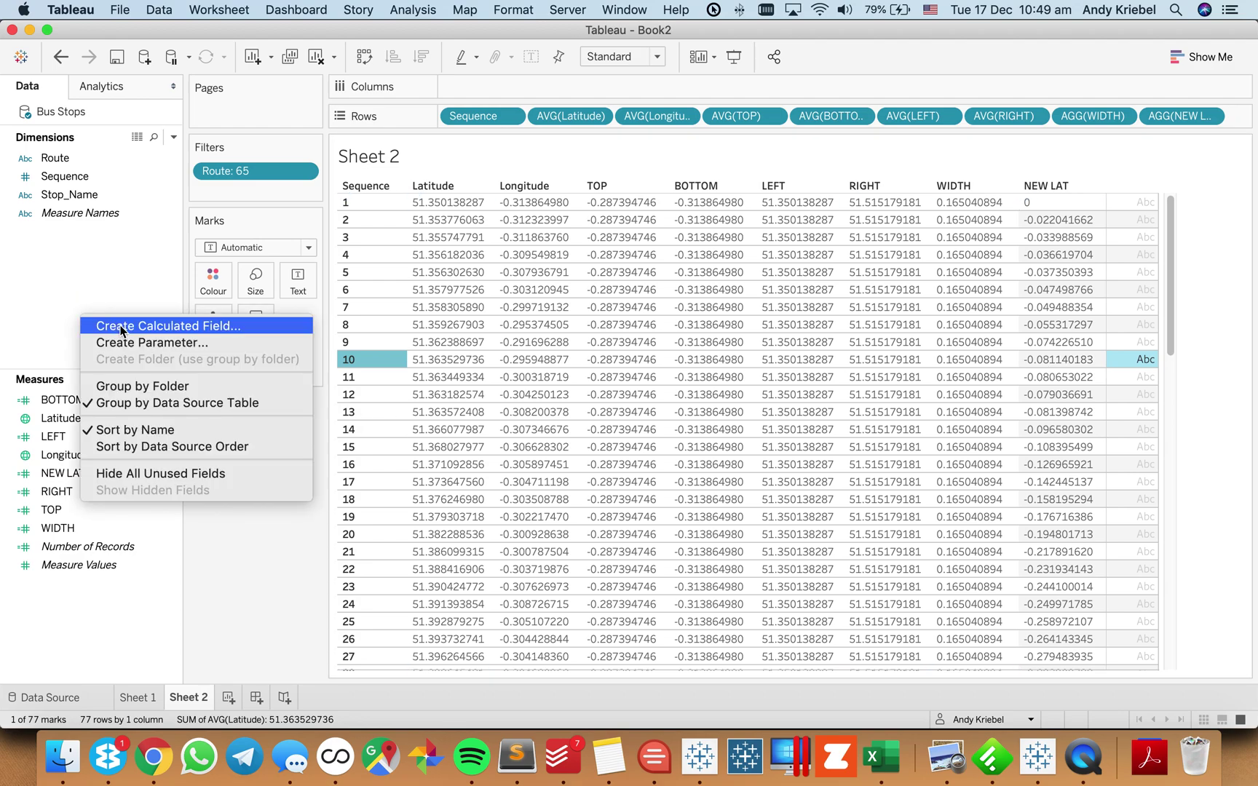
# - Start a calculated field named New Lon and insert the AVG function in its formula
pyautogui.click(122, 331)
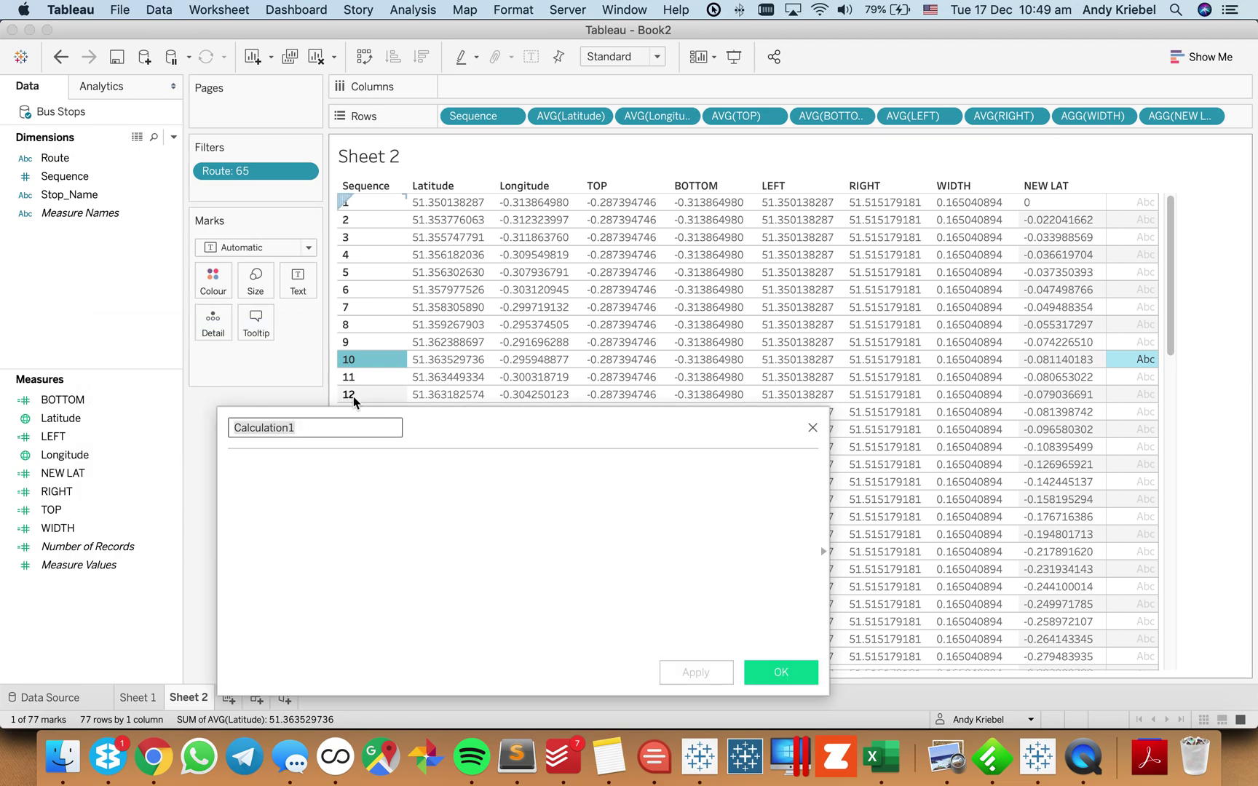
pyautogui.write('New Lon')
pyautogui.click(329, 567)
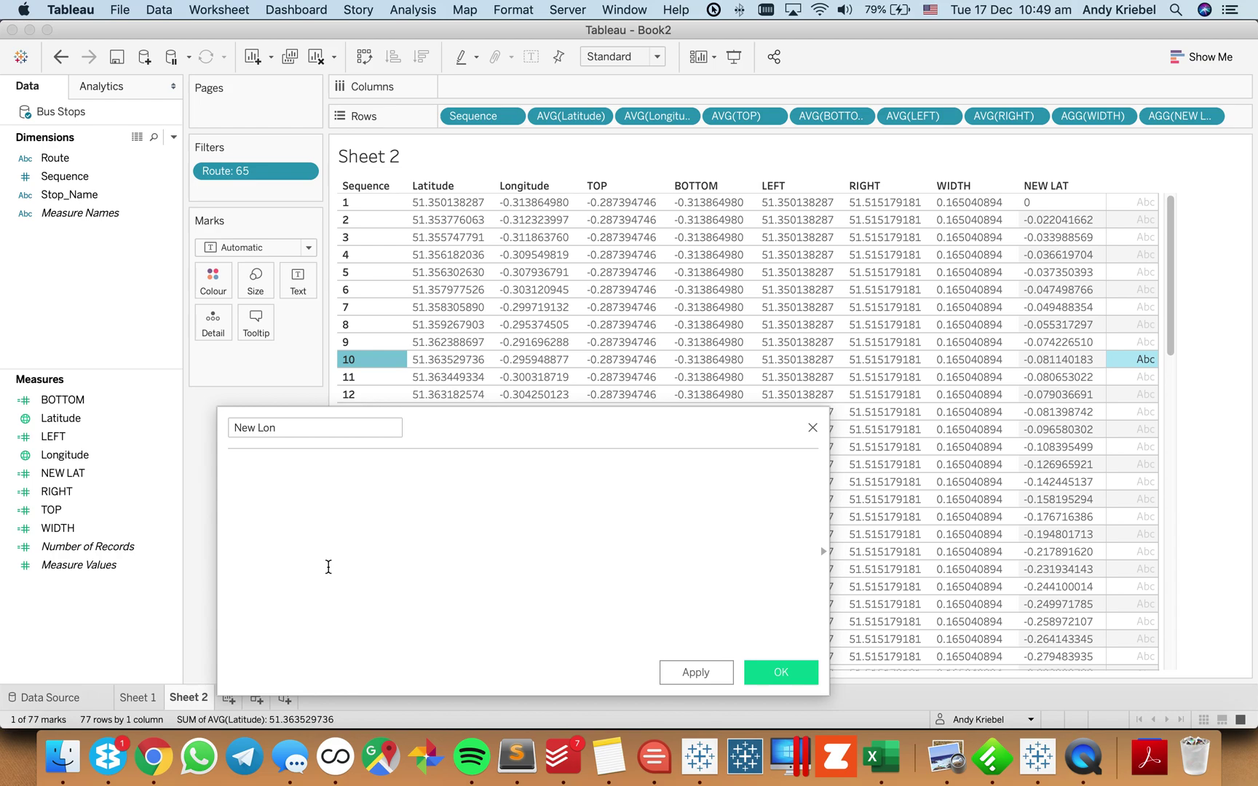
pyautogui.write('avg')
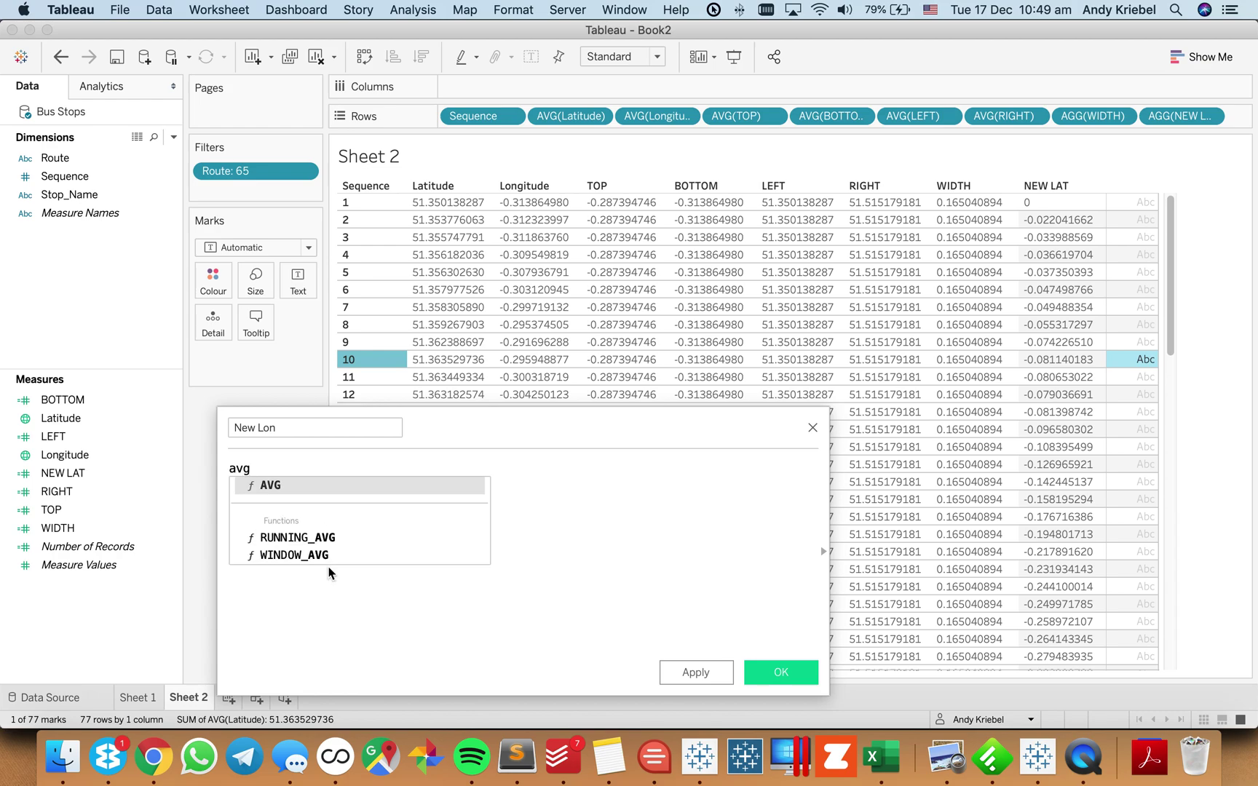
pyautogui.press('Return')
# - Change the name of the new calculated field to HEIGHT and clear its formula
pyautogui.click(287, 428)
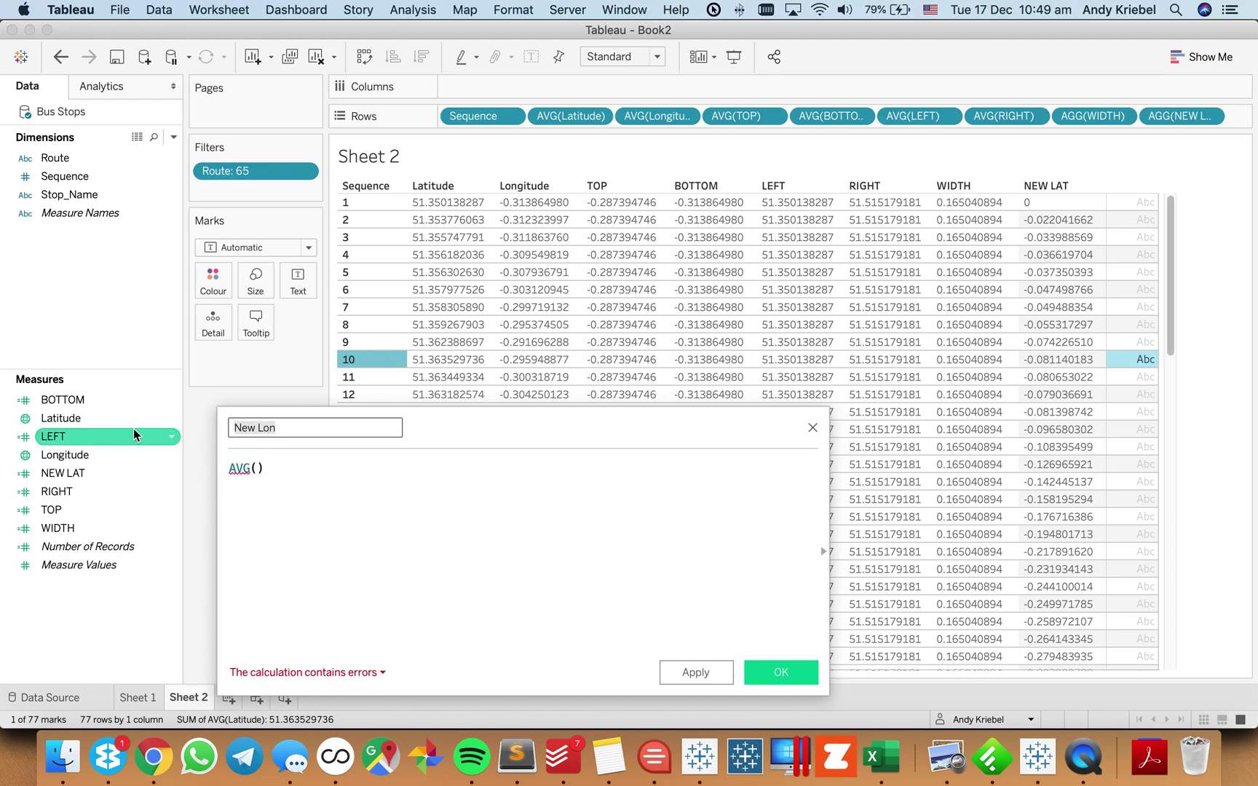
pyautogui.write('High')
pyautogui.press('BackSpace')
pyautogui.press('BackSpace')
pyautogui.press('BackSpace')
pyautogui.write('EIGHT')
pyautogui.click(309, 468)
pyautogui.press('super+a')
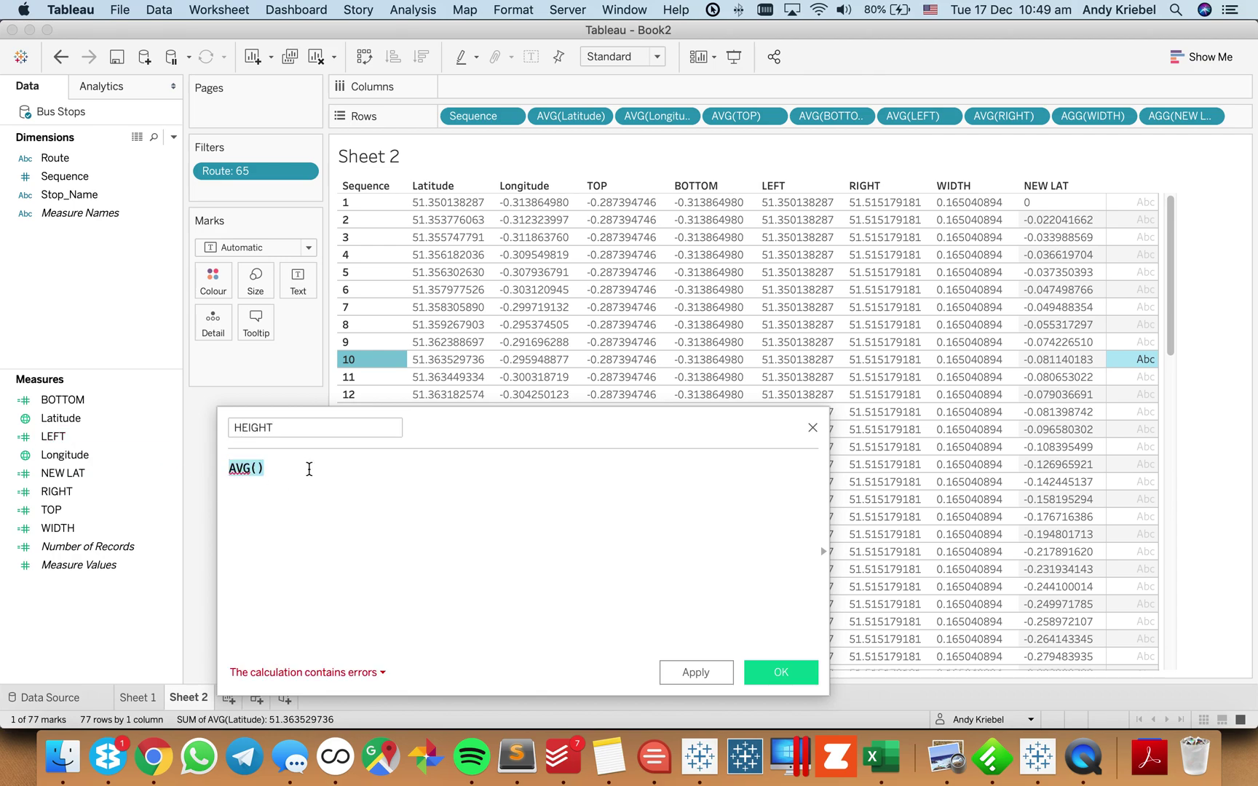
pyautogui.press('BackSpace')
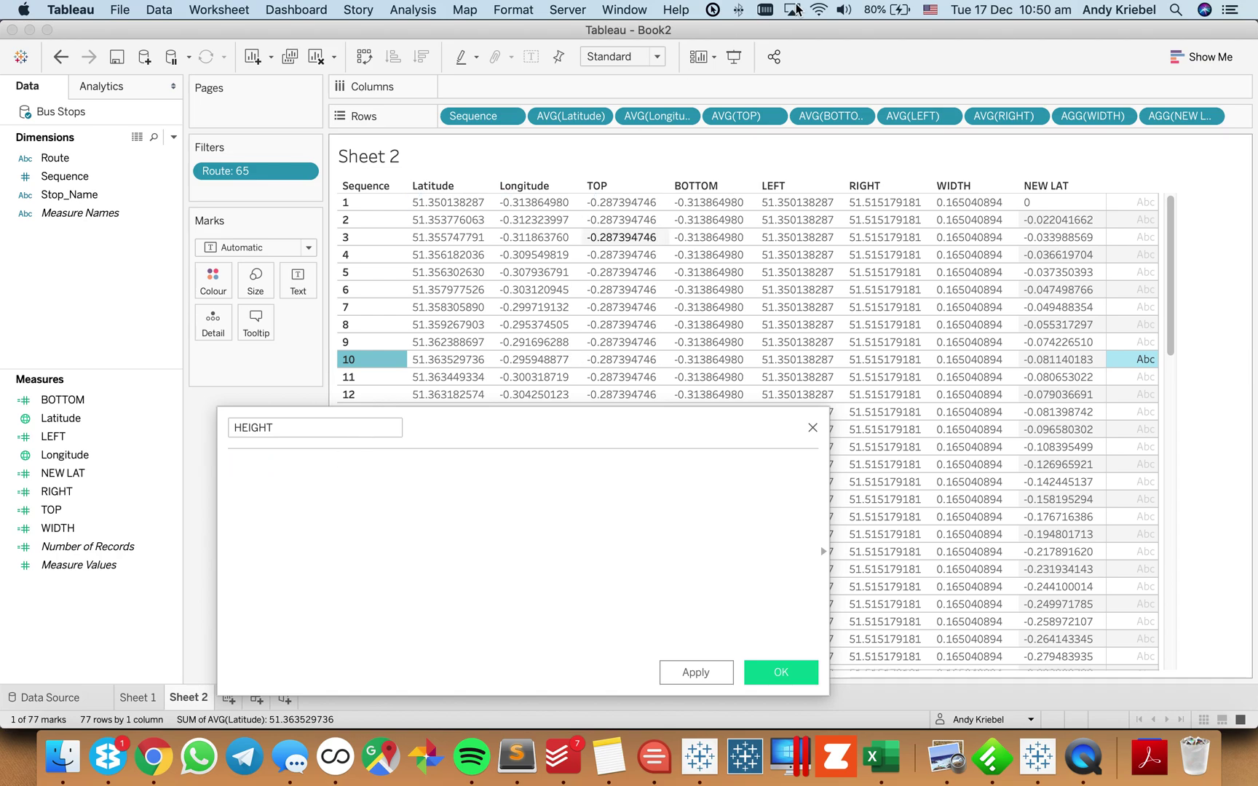
# - Define HEIGHT with the formula AVG([TOP])-AVG([BOTTOM]) and save the calculation
pyautogui.moveTo(743, 118); pyautogui.dragTo(455, 536)
pyautogui.write('-')
pyautogui.moveTo(830, 116); pyautogui.dragTo(477, 506)
pyautogui.click(779, 672)
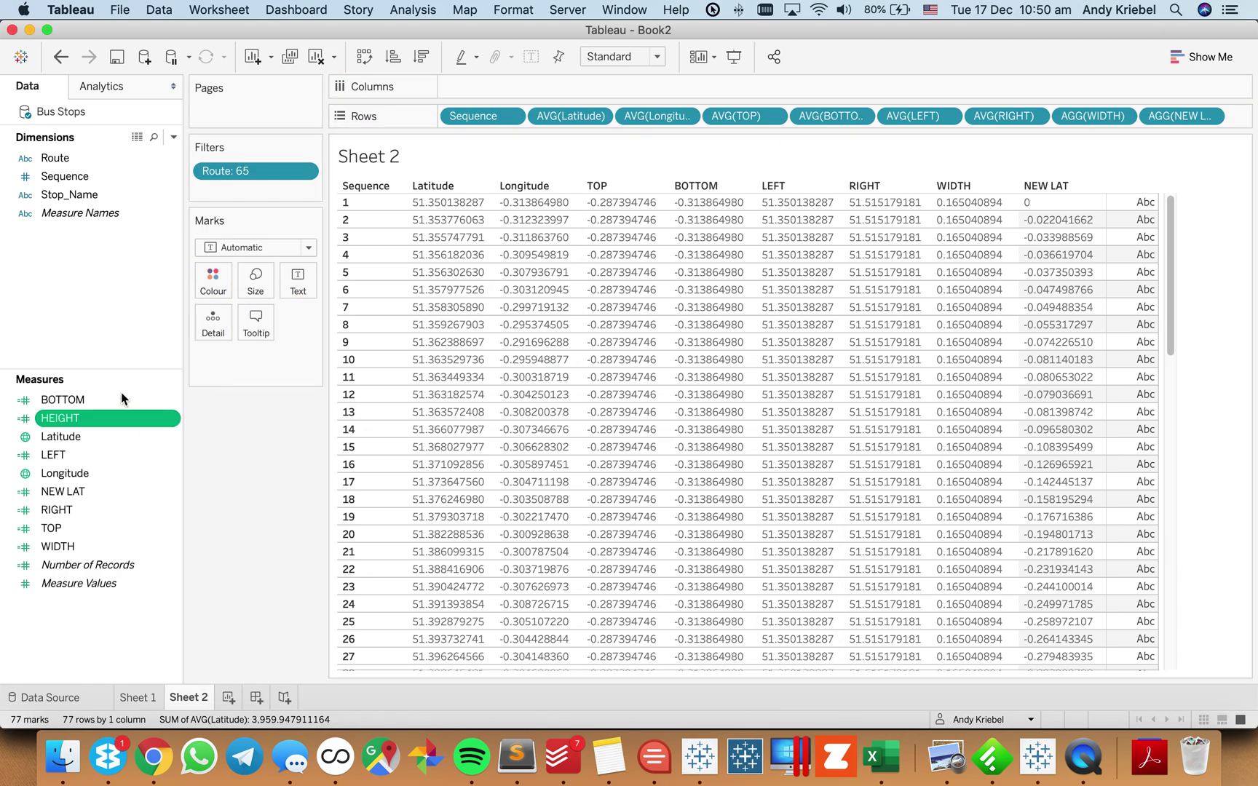
# - Create a calculated field named NEW LON and enter (AVG([TOP])-AVG([Longitude])) as the first part of its formula
pyautogui.rightClick(80, 296)
pyautogui.click(123, 311)
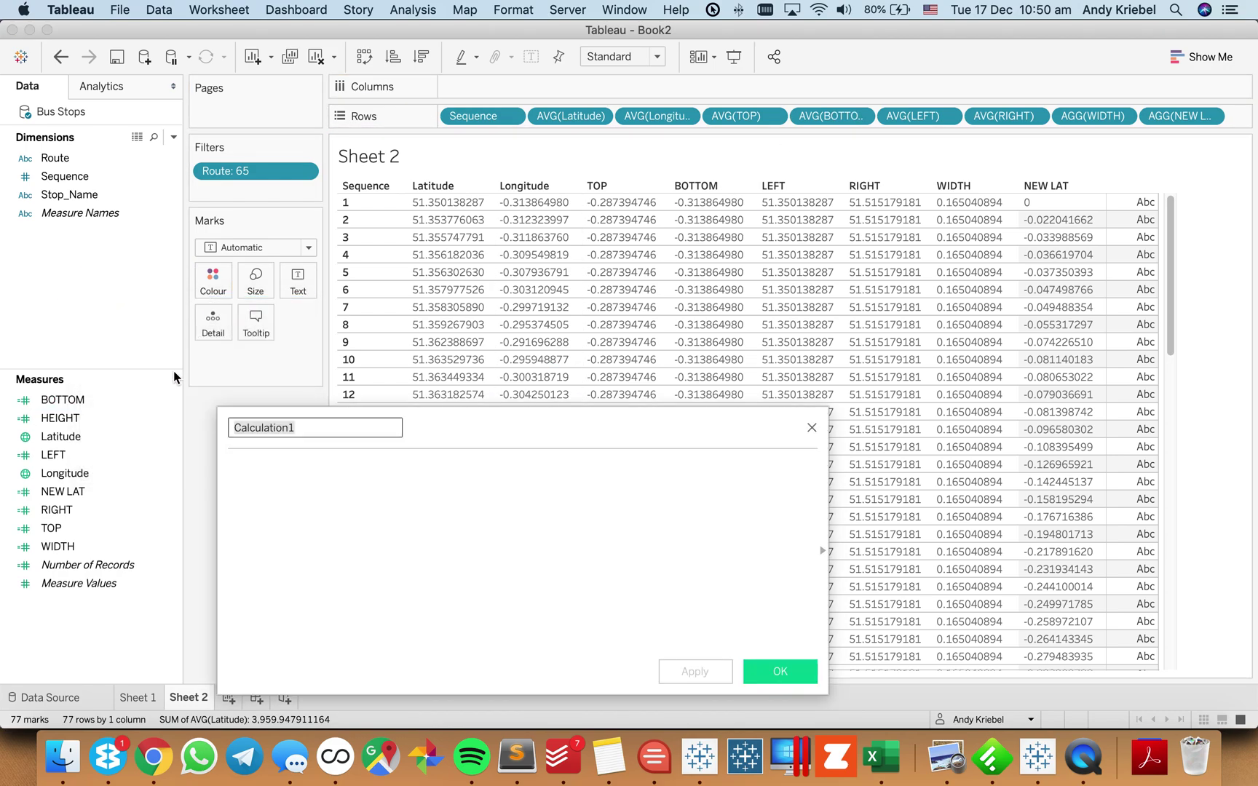
pyautogui.write('NEW LON')
pyautogui.click(260, 469)
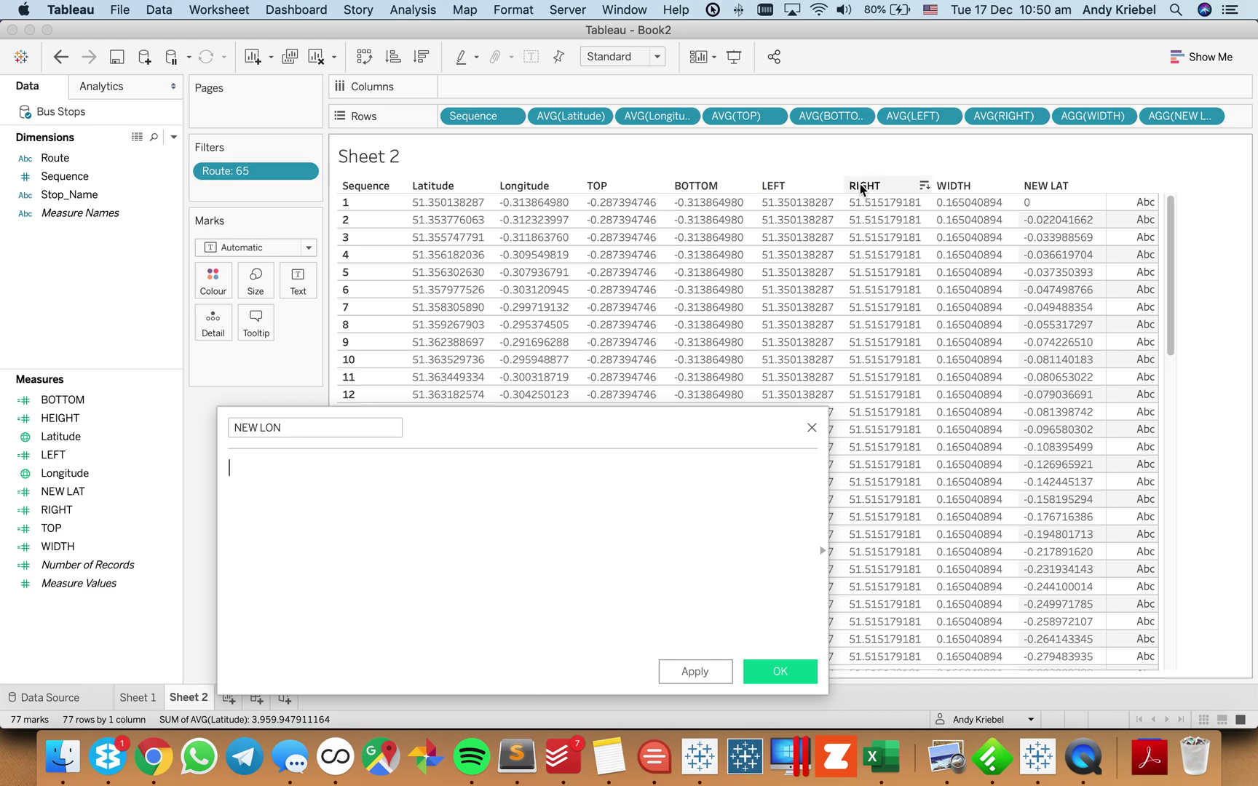
pyautogui.moveTo(737, 119); pyautogui.dragTo(489, 497)
pyautogui.write('-')
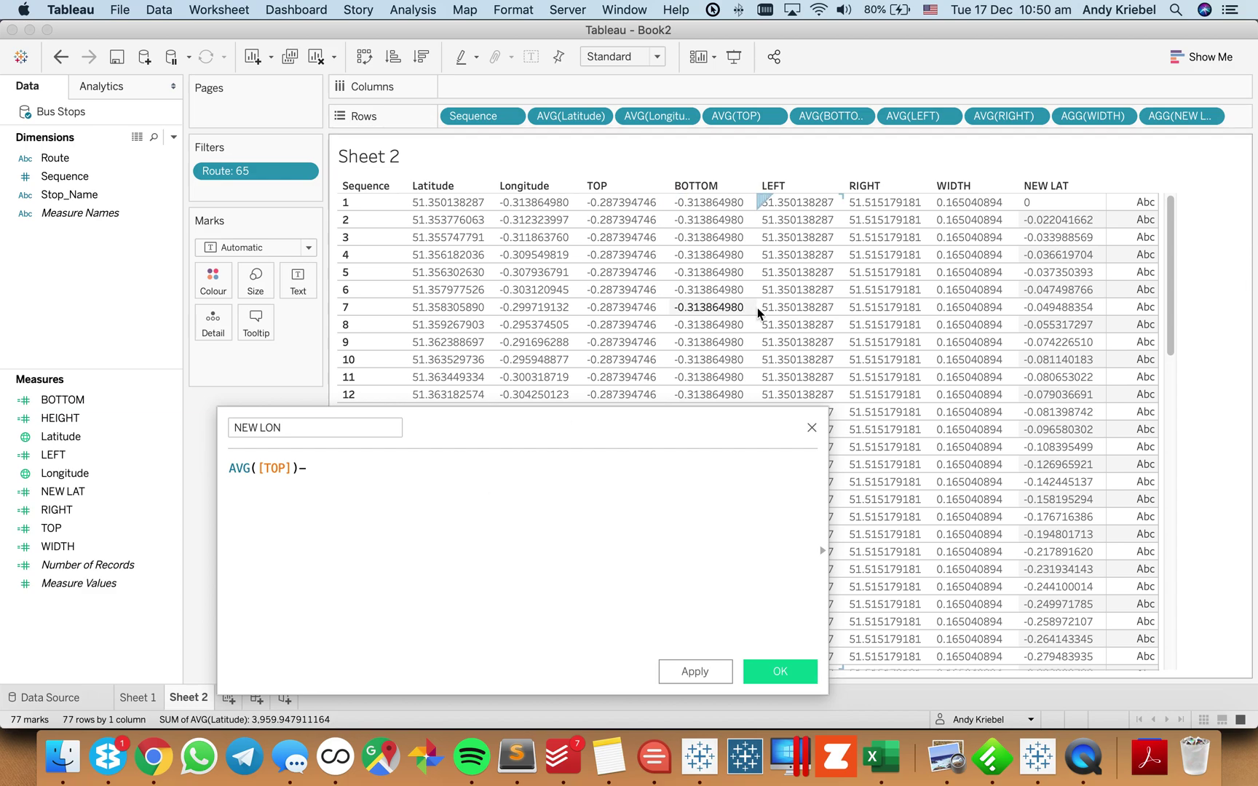
pyautogui.moveTo(640, 116); pyautogui.dragTo(520, 468)
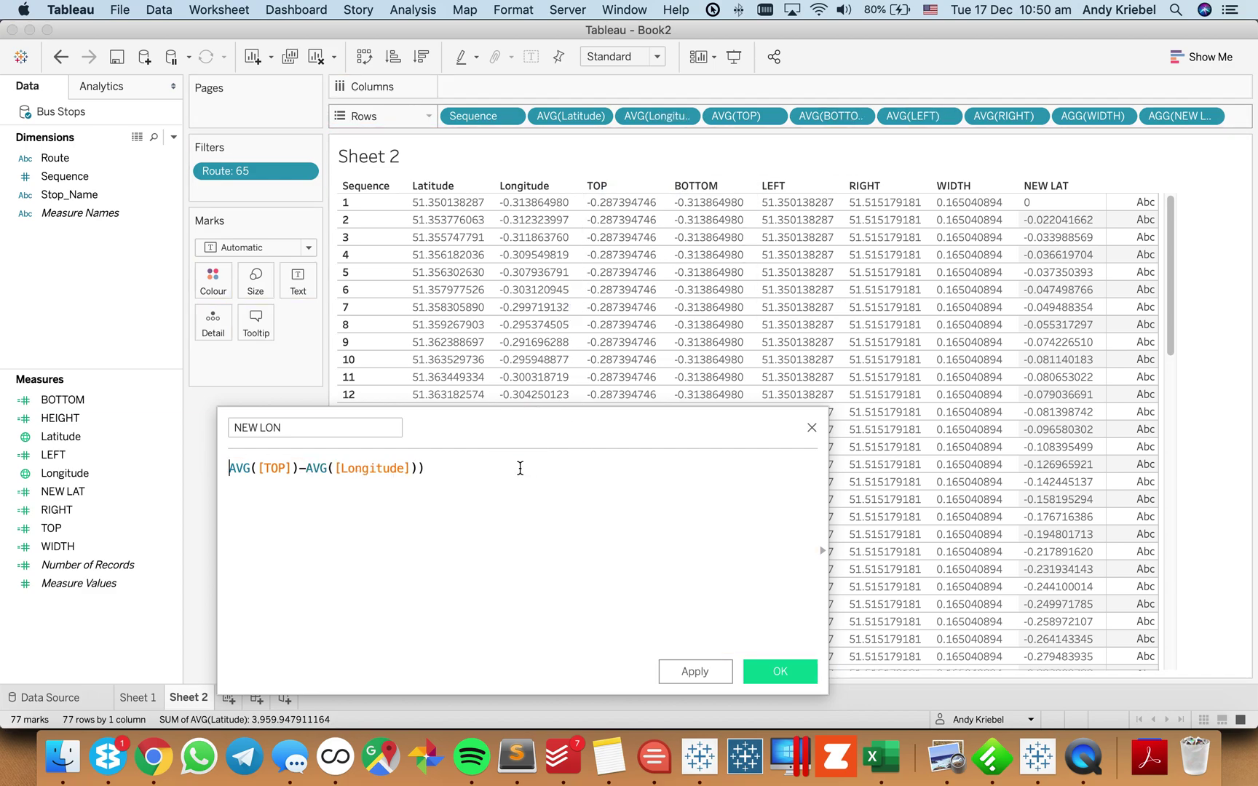
pyautogui.write('(')
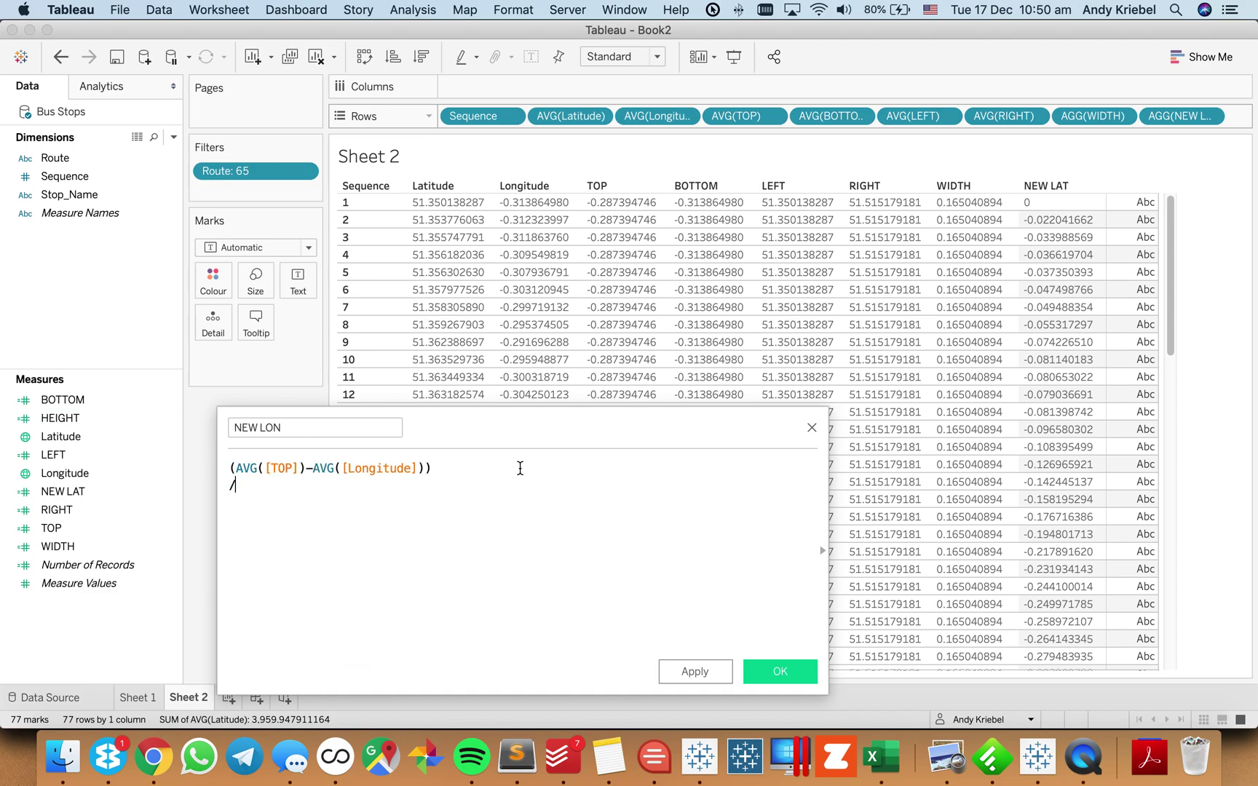
# - Divide the NEW LON formula by [HEIGHT] and save the calculation
pyautogui.press('Return')
pyautogui.write('heig')
pyautogui.press('Return')
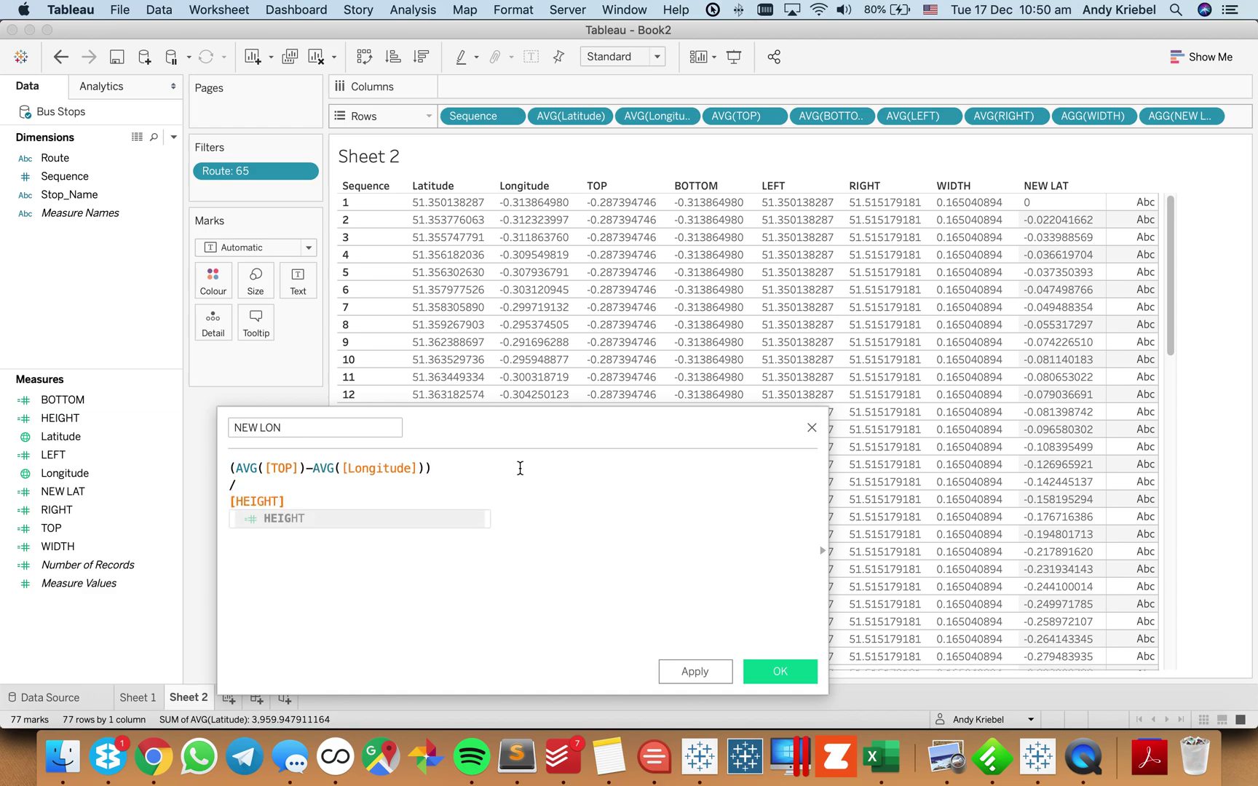
pyautogui.click(773, 675)
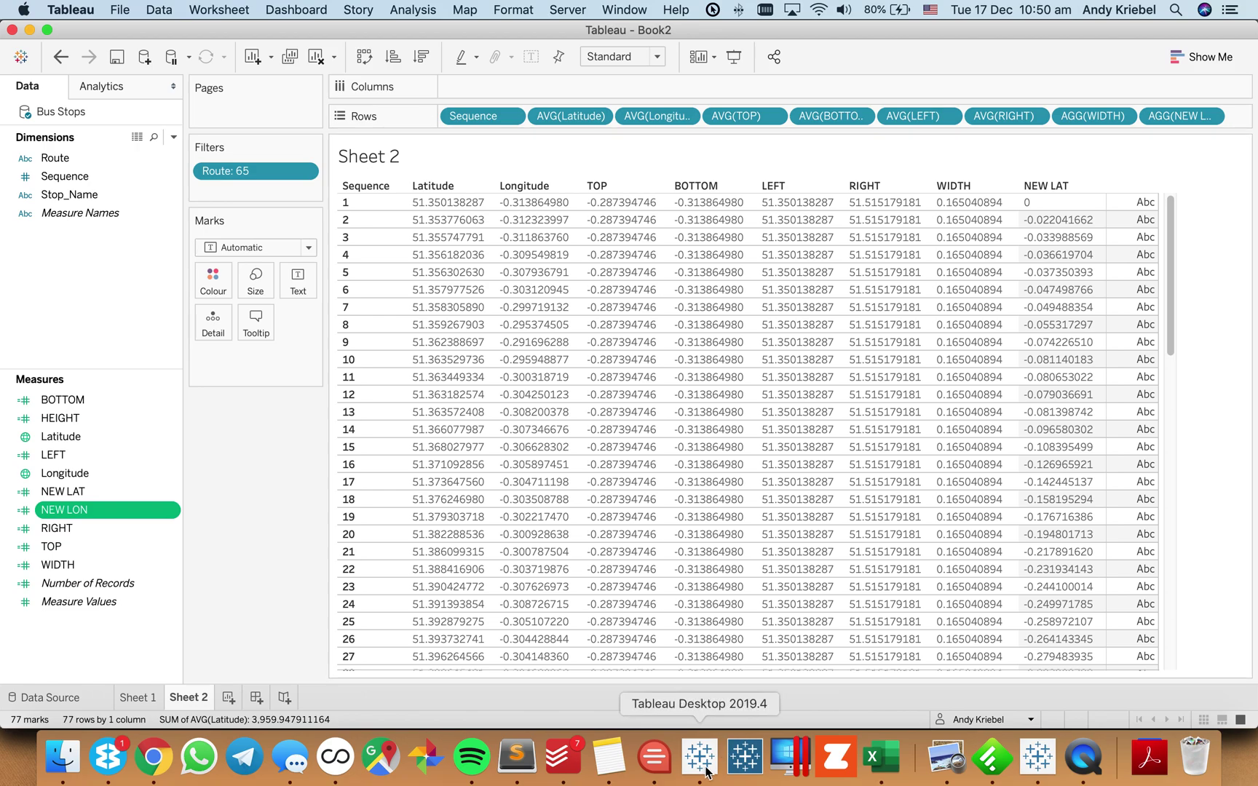
# - Add NEW LON to the end of the rows, after NEW LAT, as a discrete field
pyautogui.moveTo(78, 522); pyautogui.dragTo(1230, 129)
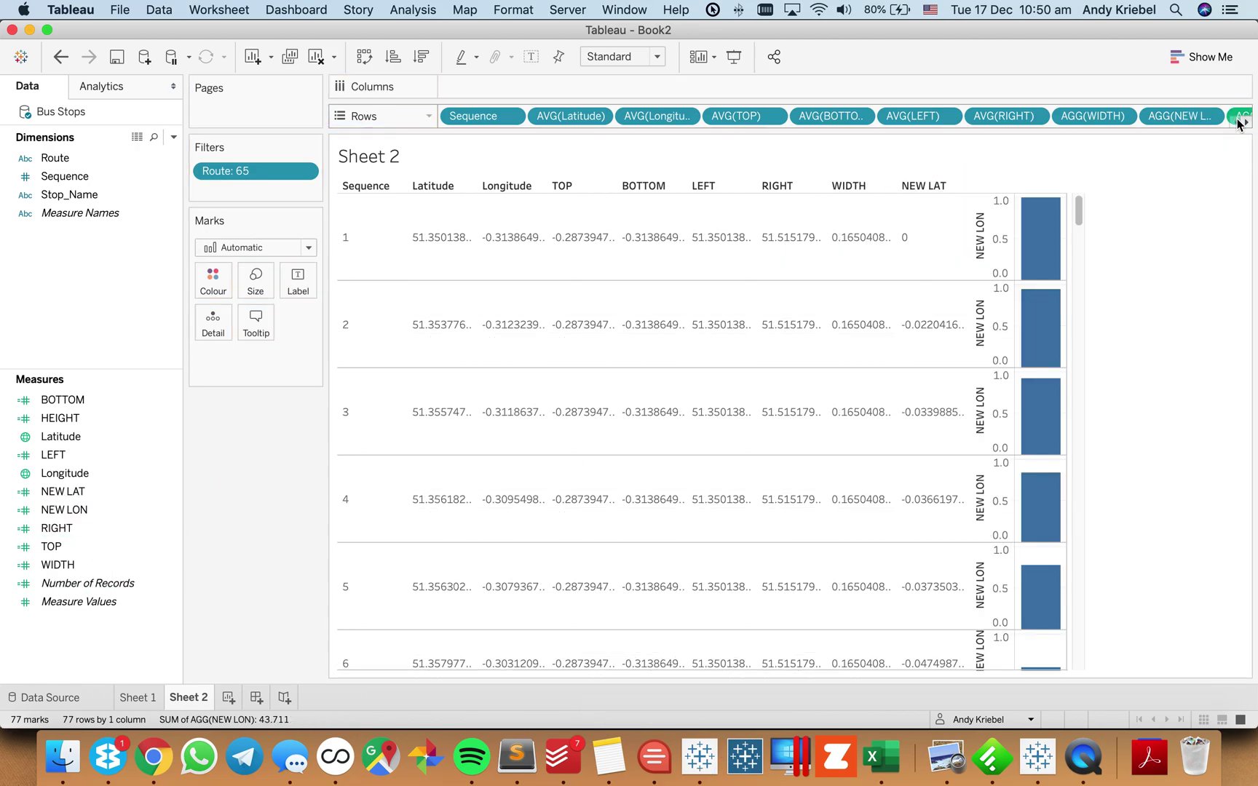
pyautogui.rightClick(1234, 118)
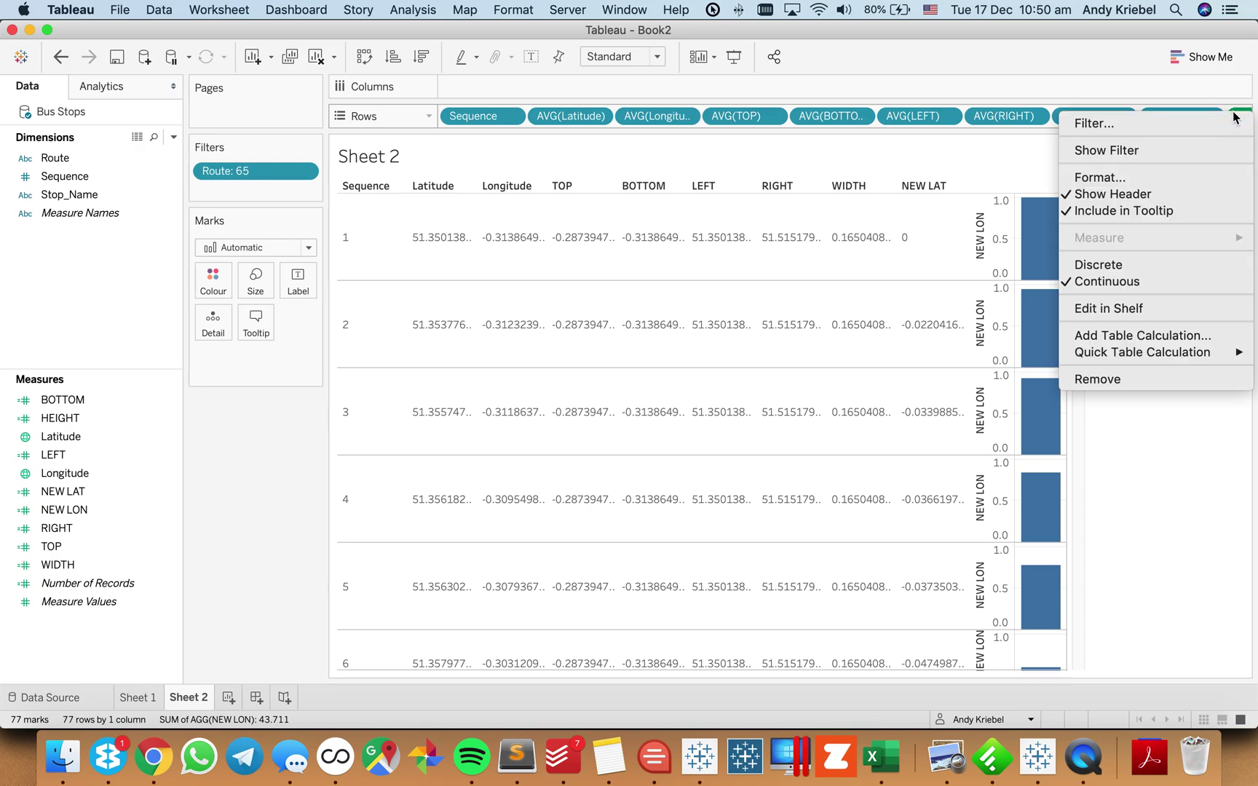
pyautogui.click(1125, 264)
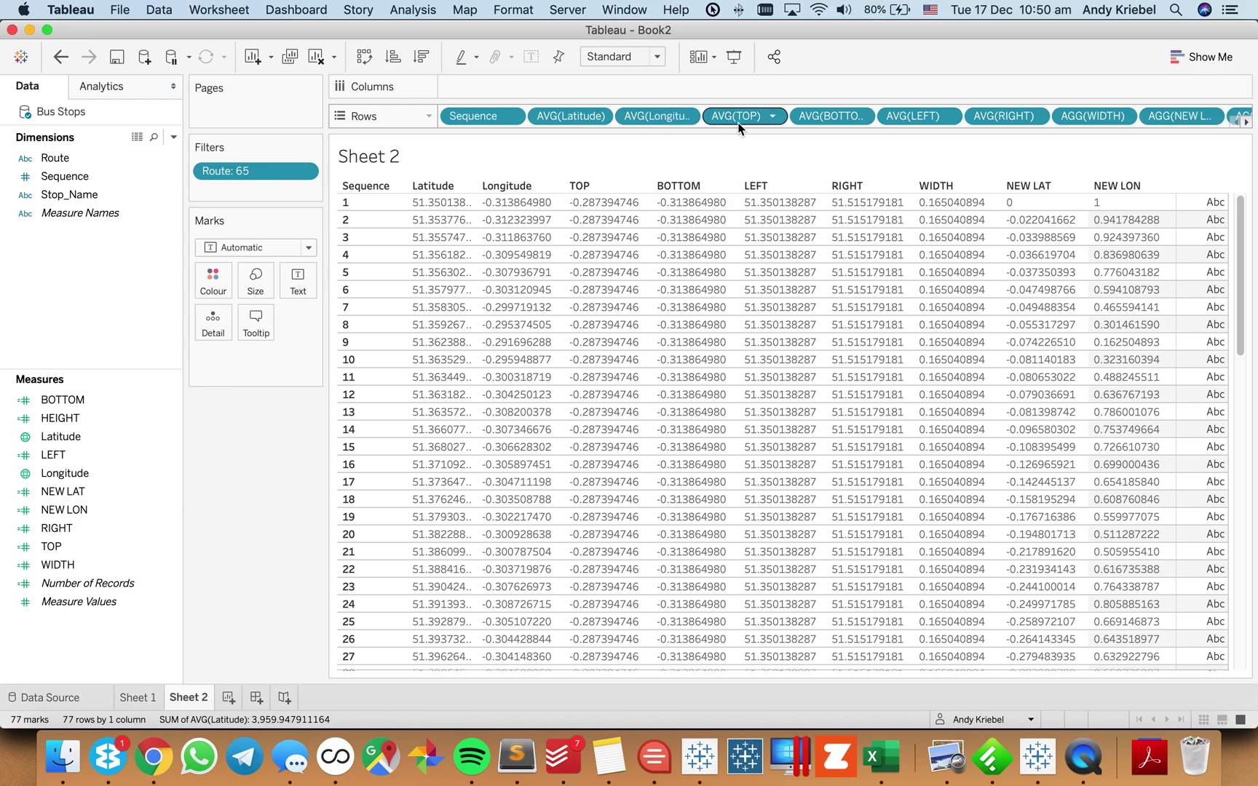
pyautogui.click(684, 203)
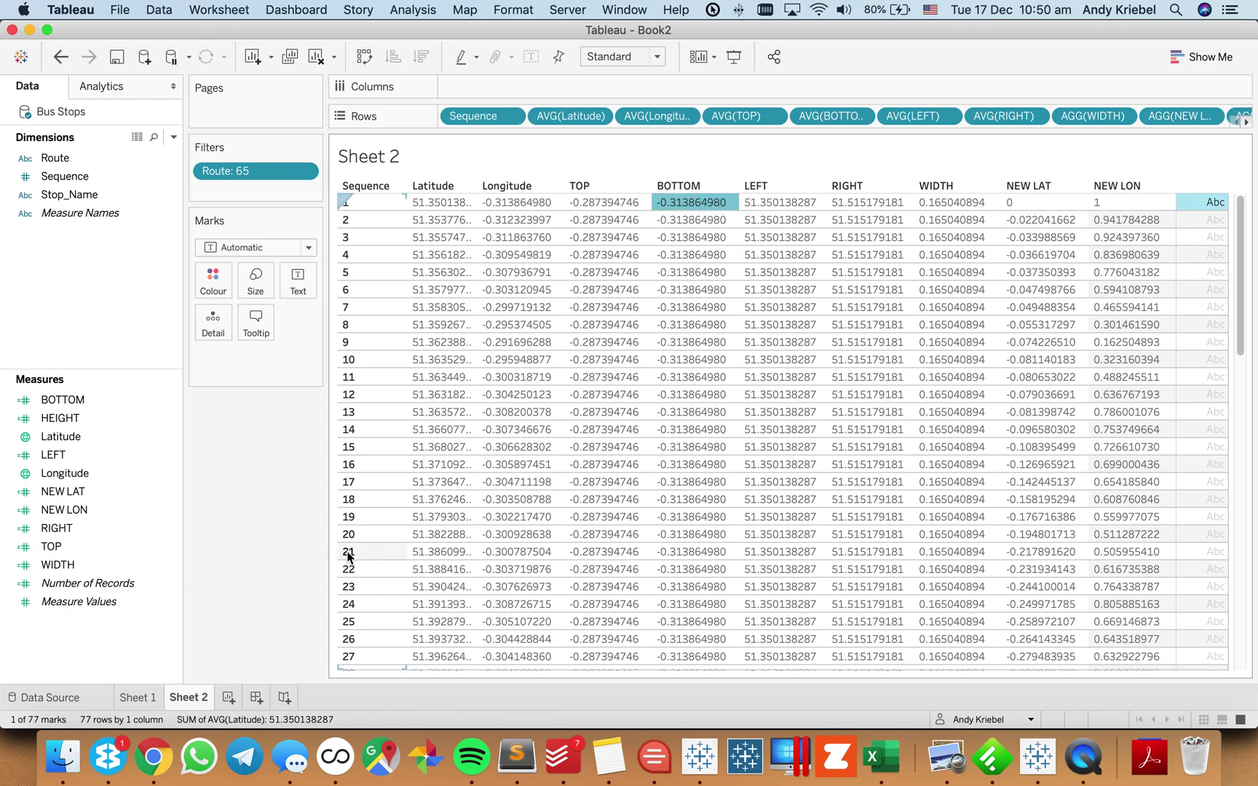
pyautogui.press('Escape')
# - Switch to the Great Book of Table Calcs workbook and examine the formula of its NEW LON field
pyautogui.press('super+Tab')
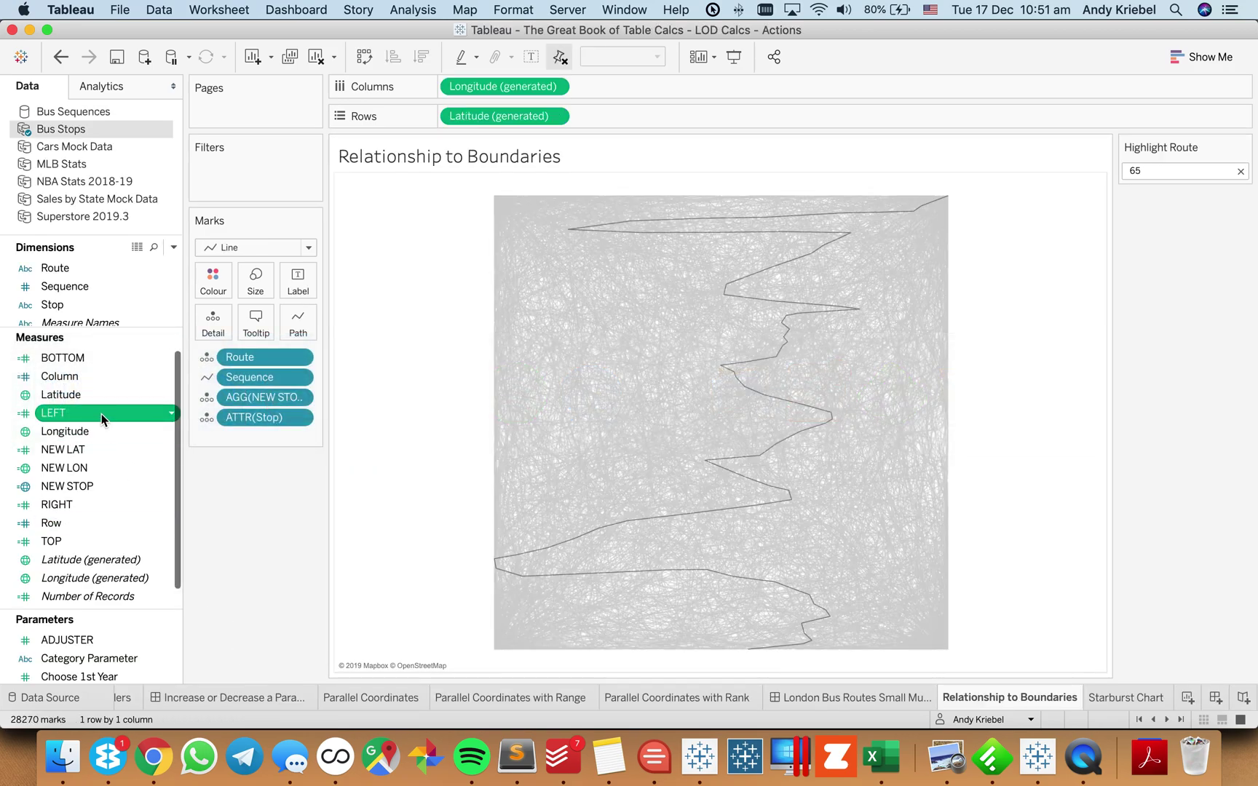
pyautogui.rightClick(96, 468)
pyautogui.click(122, 193)
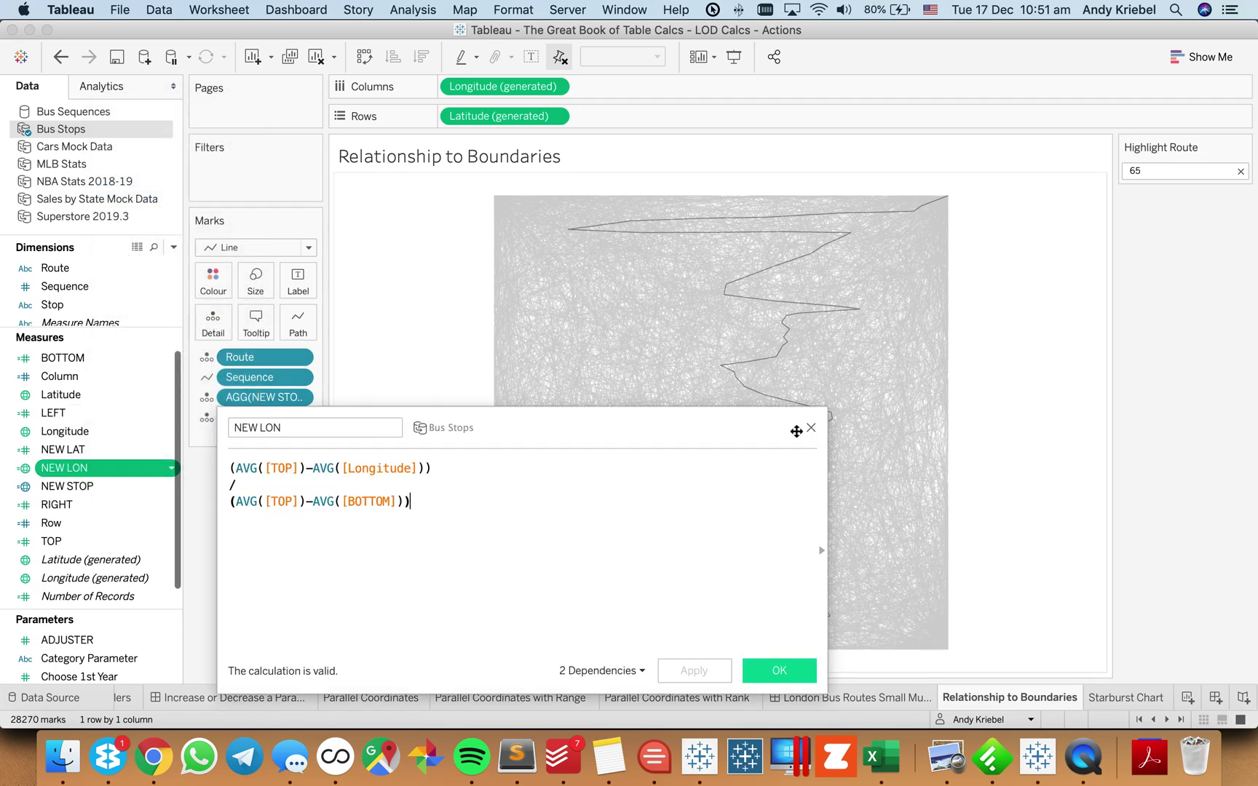
pyautogui.click(811, 428)
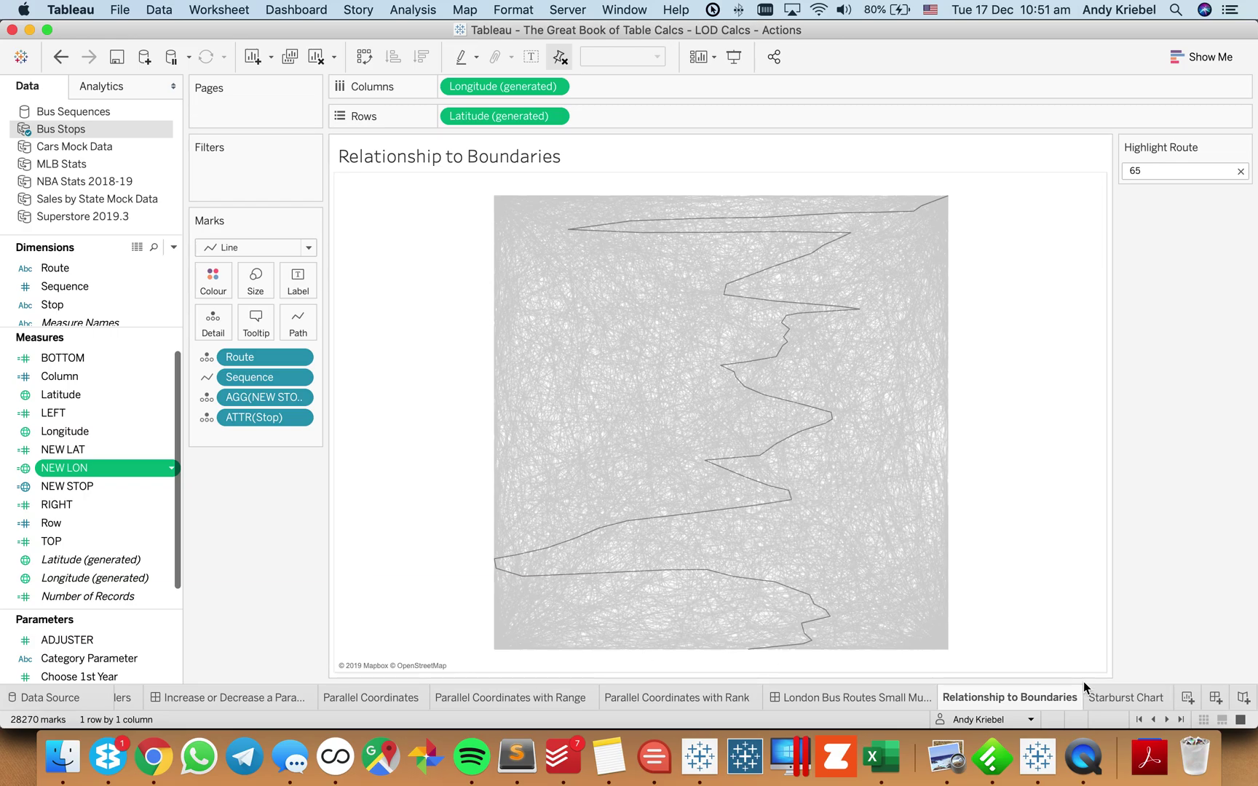
# - Return to Book2 and remove the Latitude, Longitude, TOP, BOTTOM, LEFT, RIGHT and WIDTH fields from the rows
pyautogui.press('super+Tab')
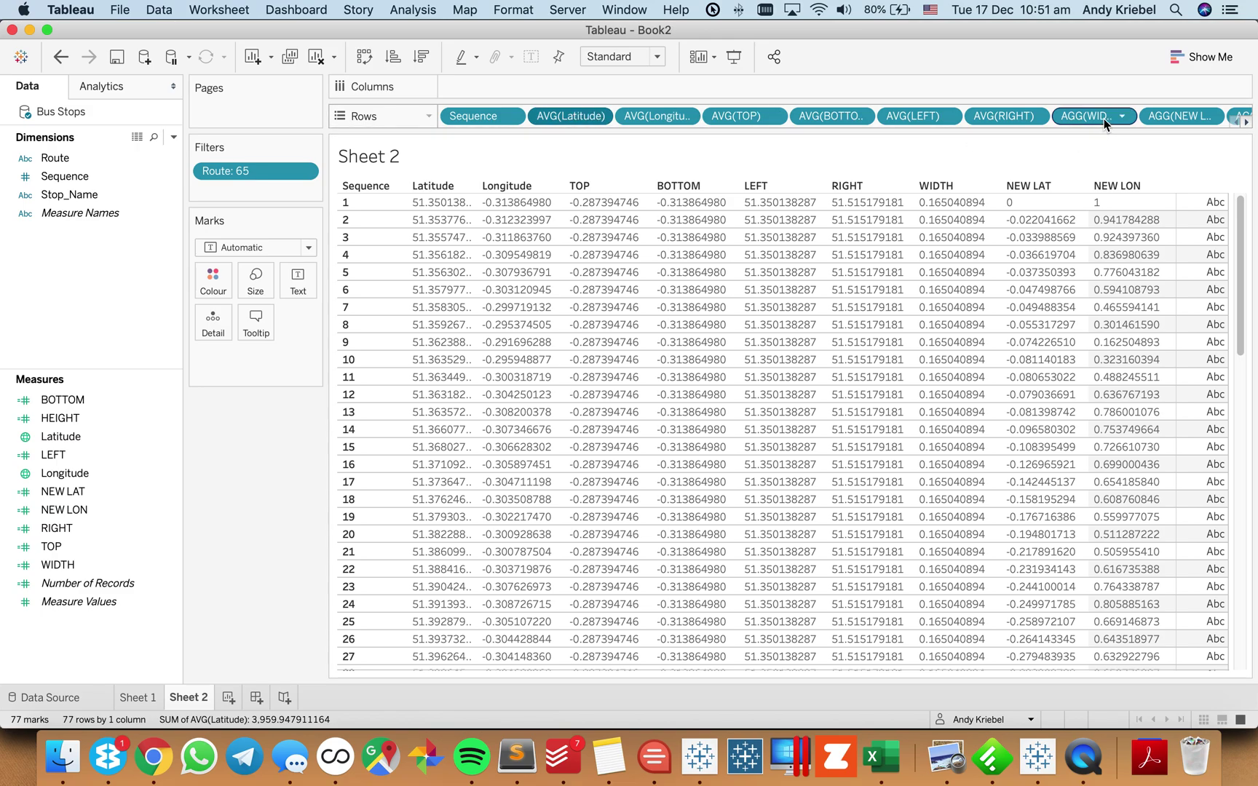
pyautogui.press('Delete')
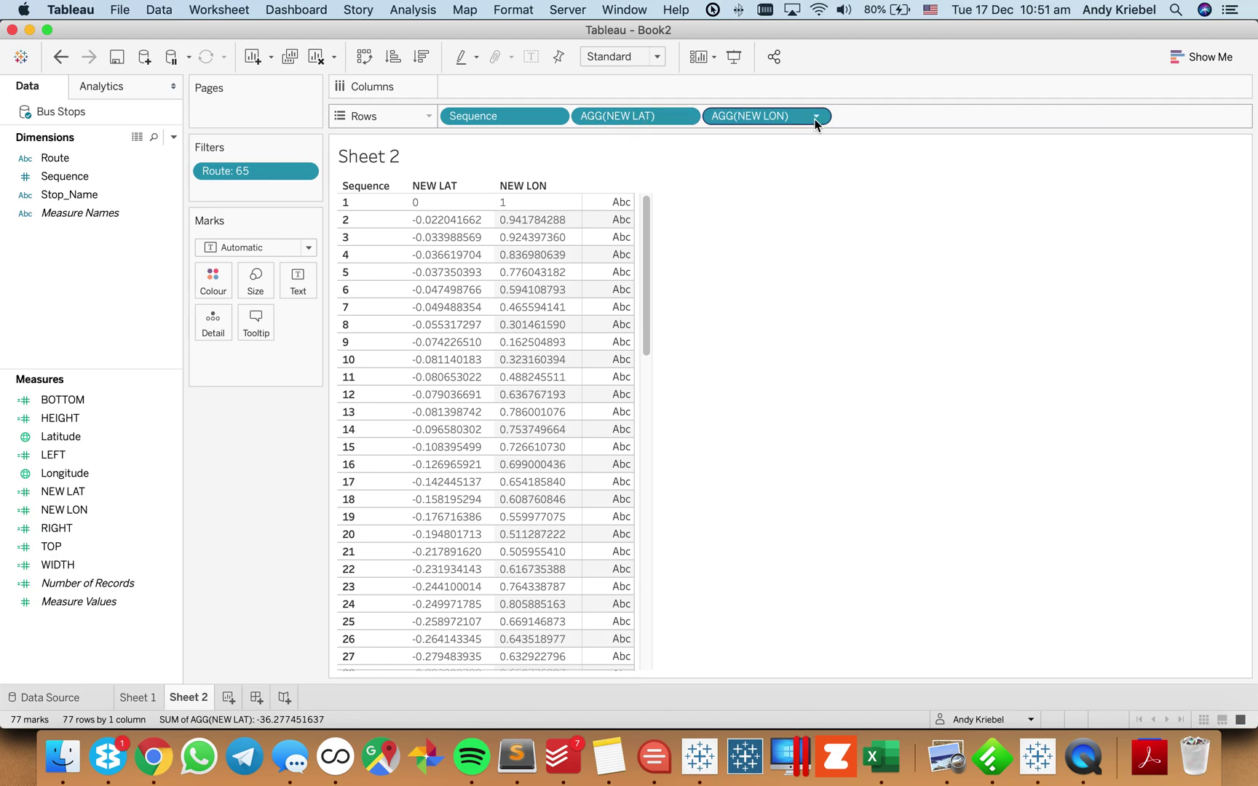
# - Start a new calculated field named NEW POINT
pyautogui.rightClick(113, 301)
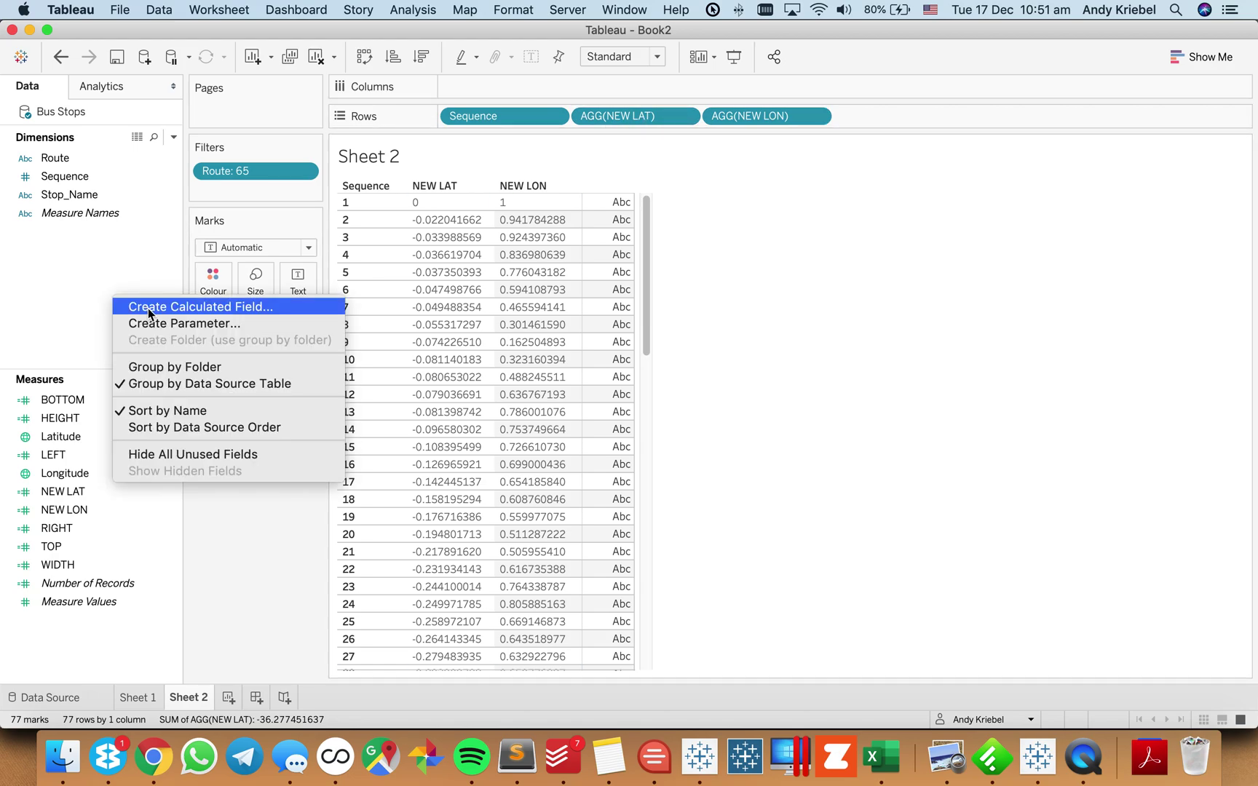
pyautogui.click(154, 311)
pyautogui.write('NEW')
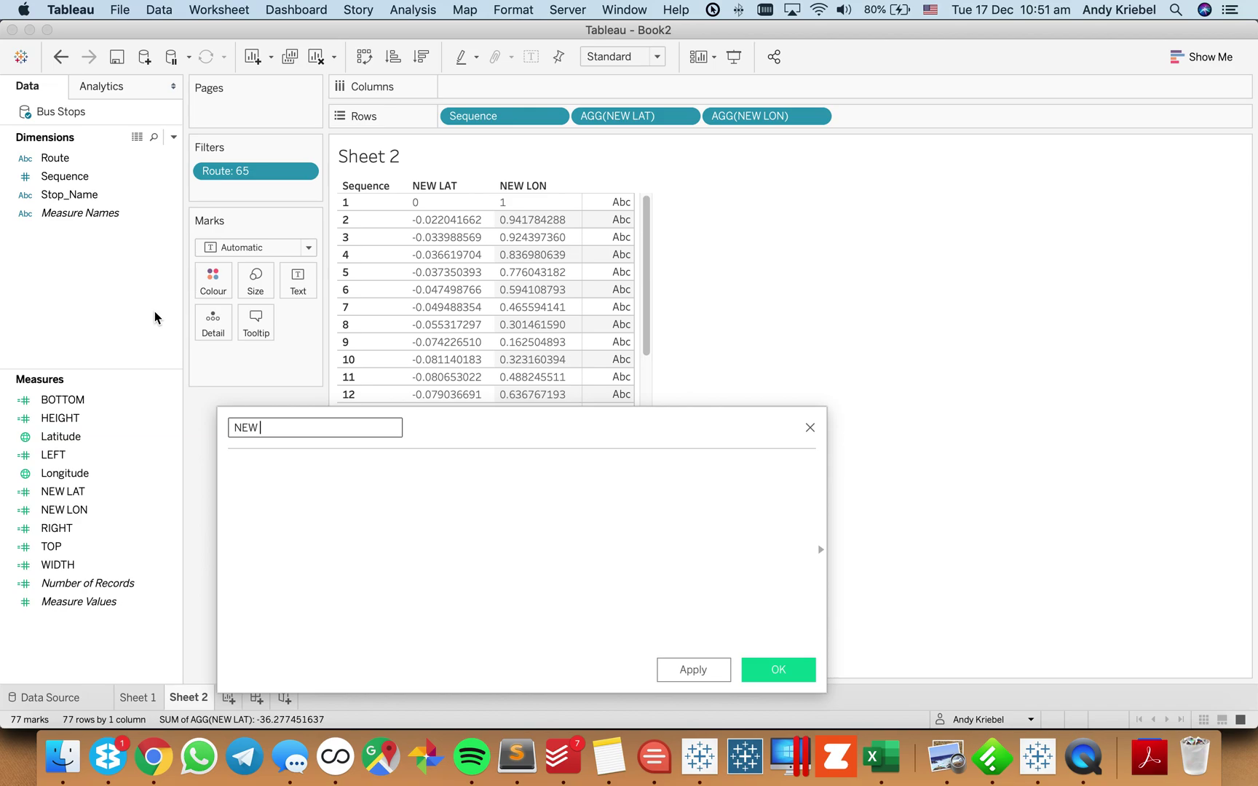
pyautogui.write(' POINT')
pyautogui.press('Tab')
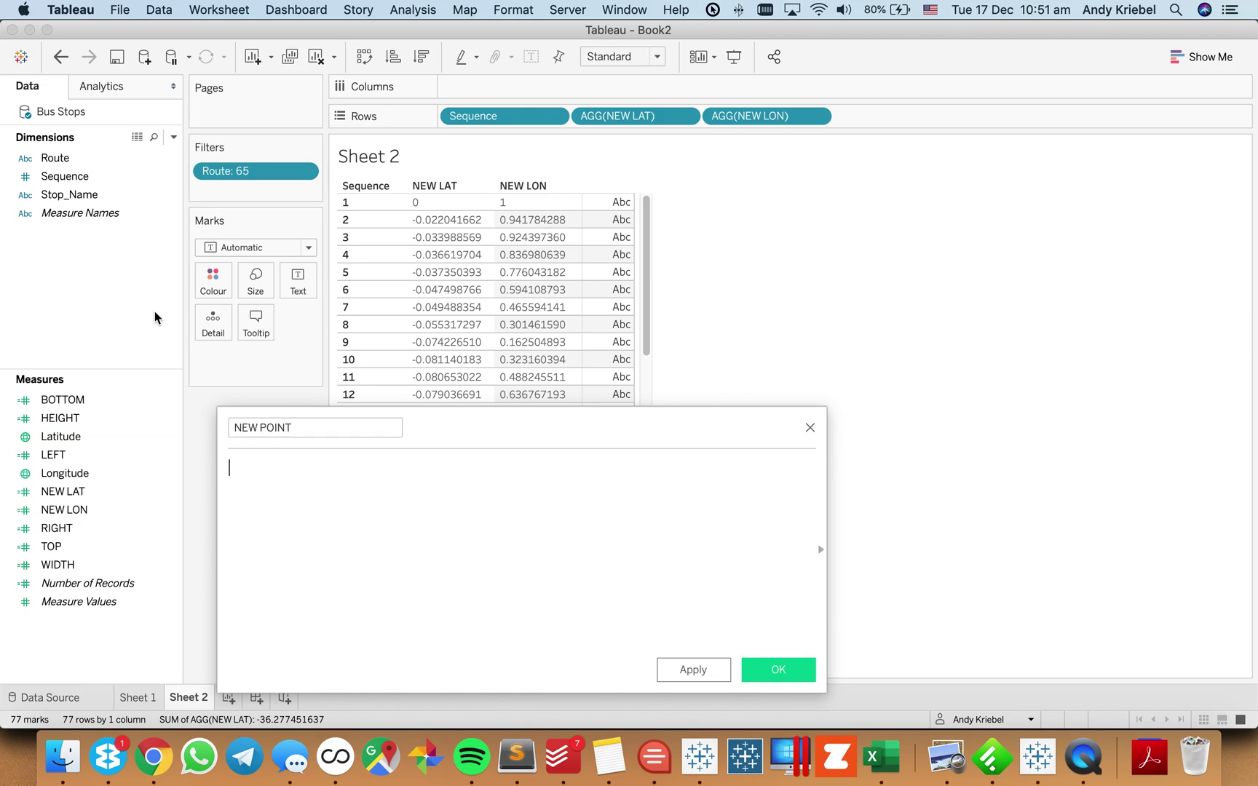
# - Show the function reference beside the calculation and insert the MAKEPOINT function in the NEW POINT formula
pyautogui.click(821, 551)
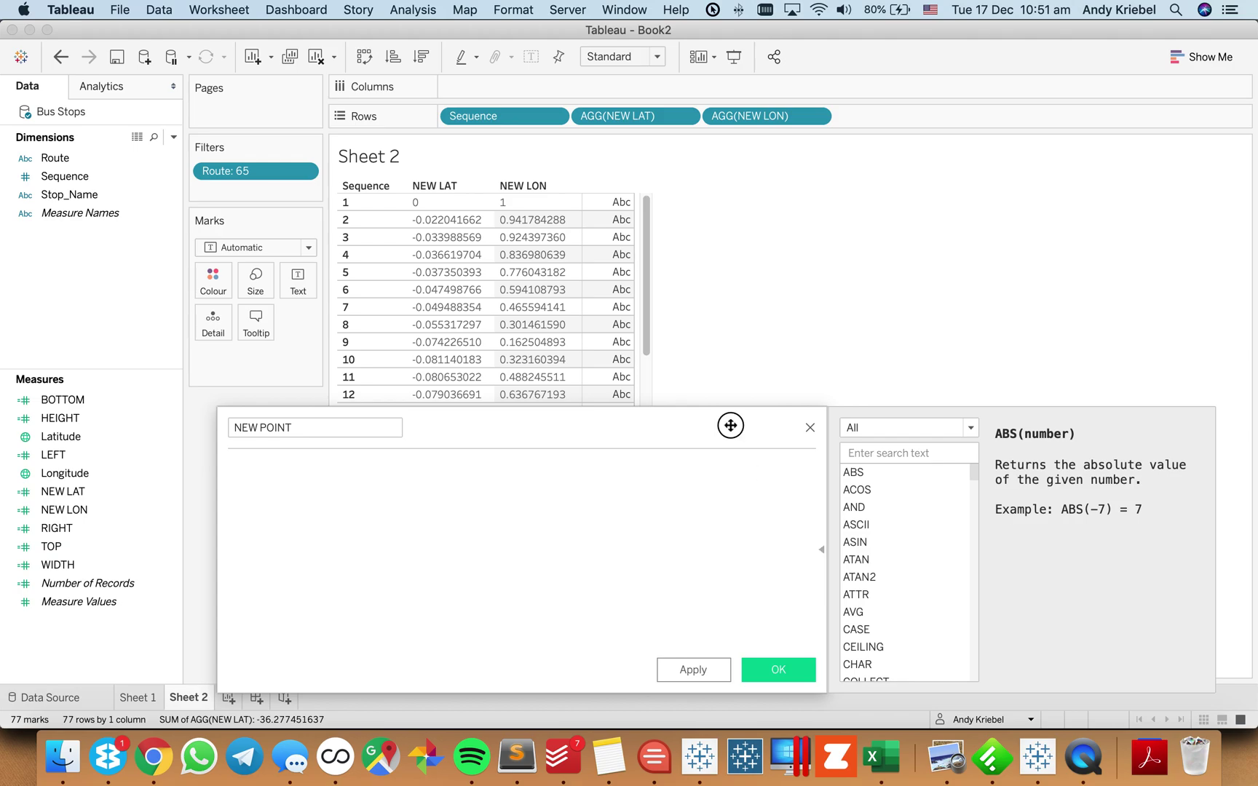
pyautogui.moveTo(730, 424); pyautogui.dragTo(572, 373)
pyautogui.write('make')
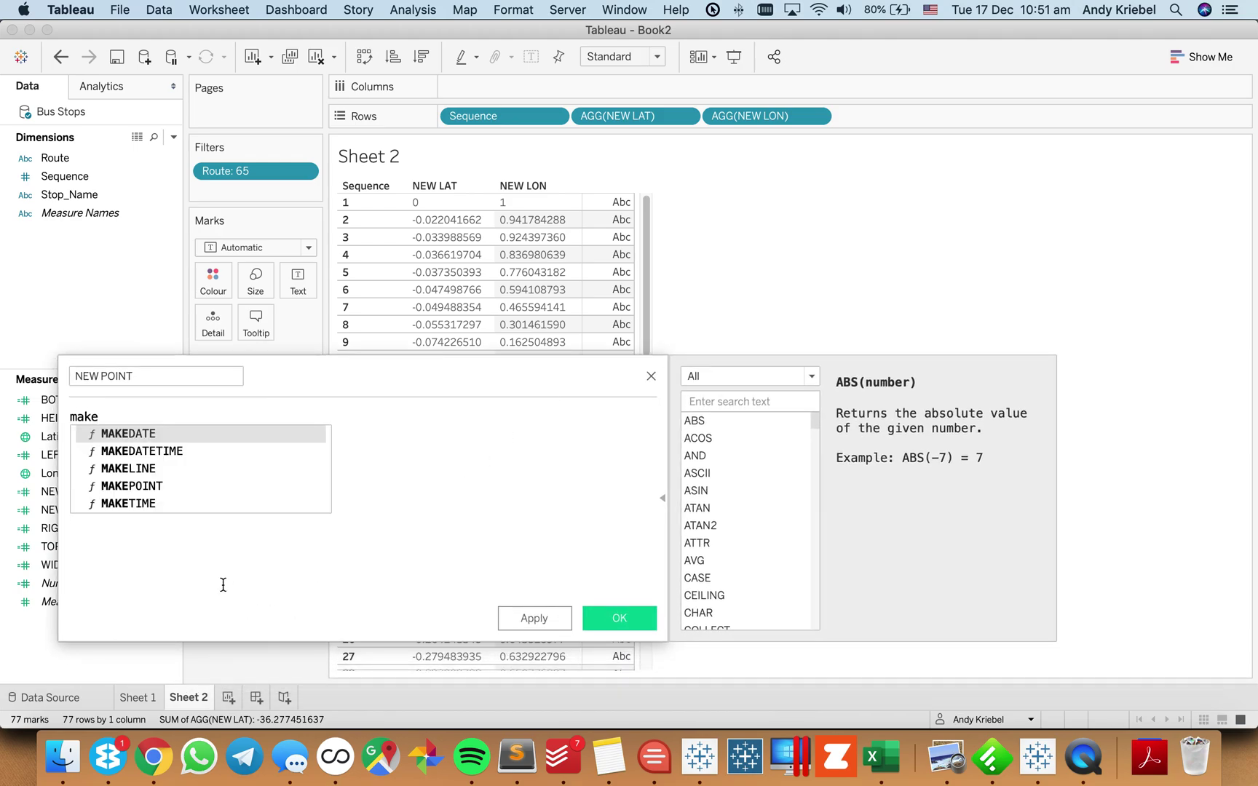
pyautogui.doubleClick(210, 486)
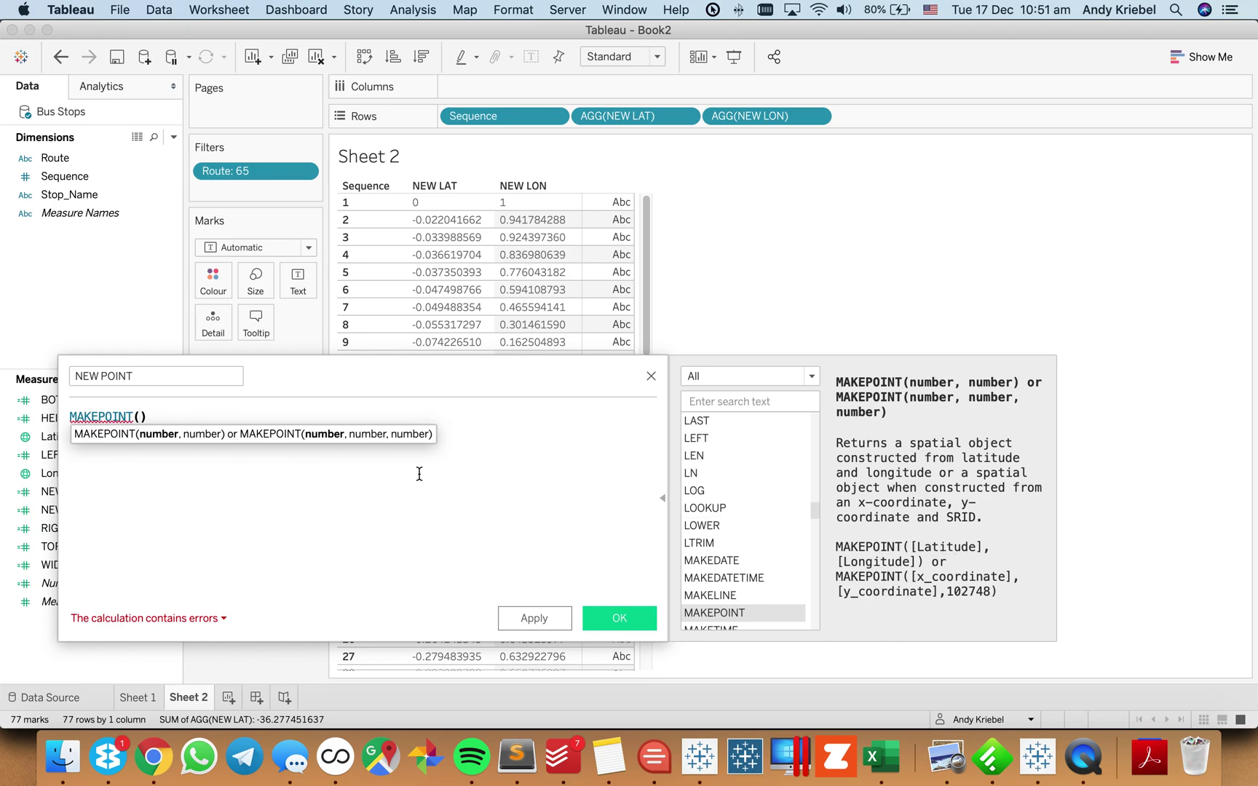
# - Complete the formula as MAKEPOINT([NEW LAT],[NEW LON]) and save the calculation
pyautogui.write('[new')
pyautogui.press('Return')
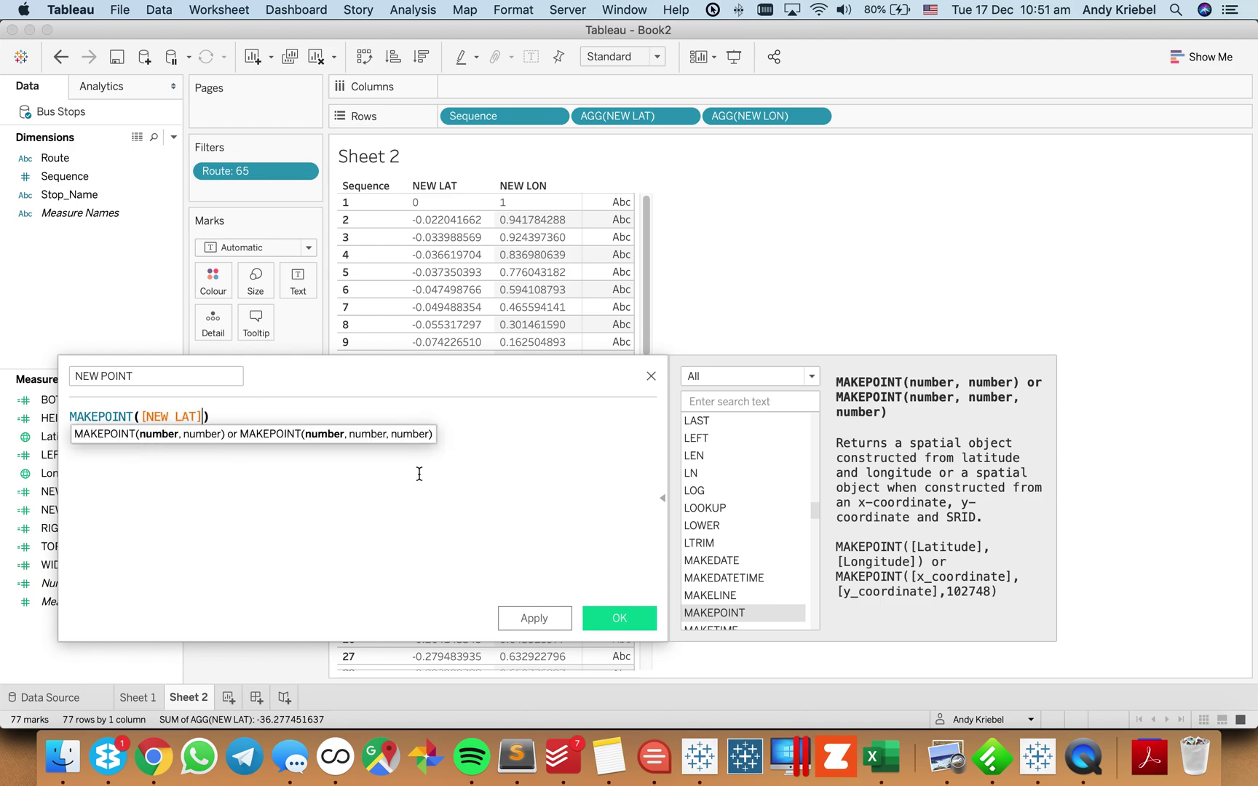
pyautogui.write(',[new')
pyautogui.press('Down')
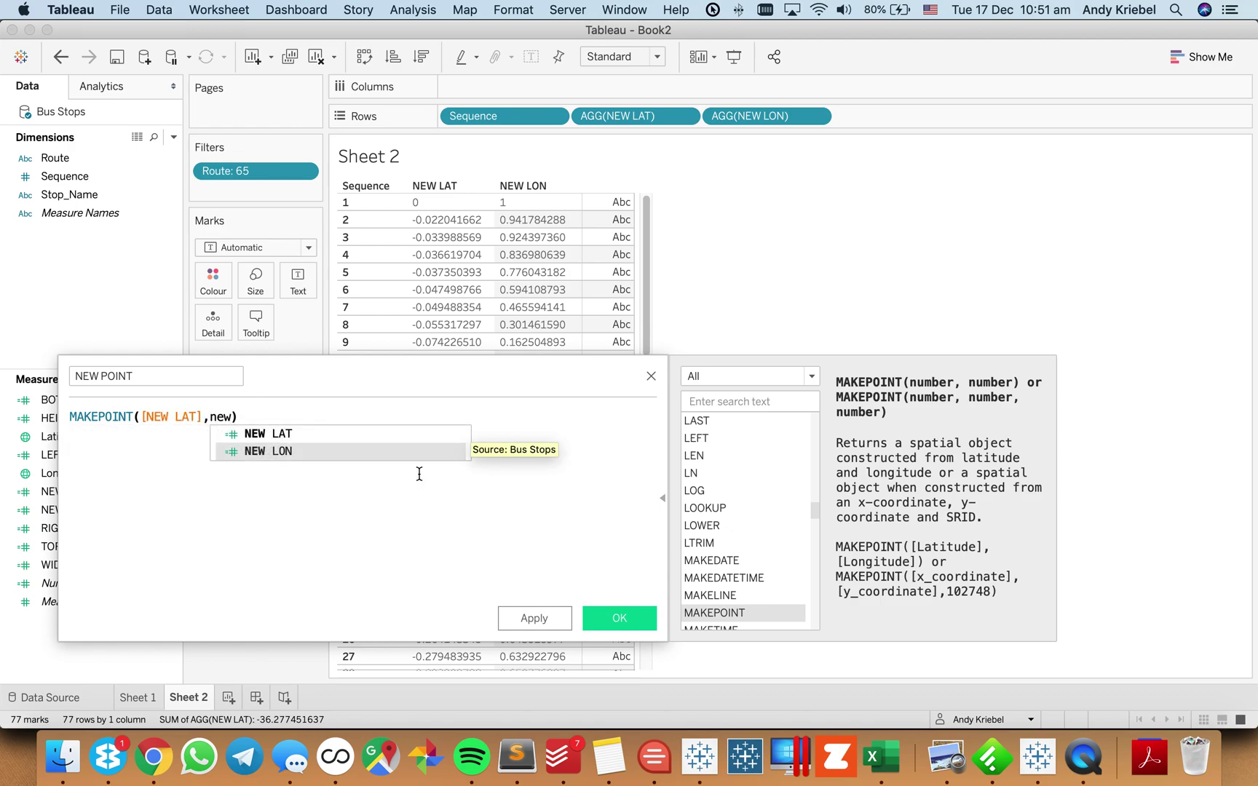
pyautogui.press('Return')
pyautogui.click(615, 619)
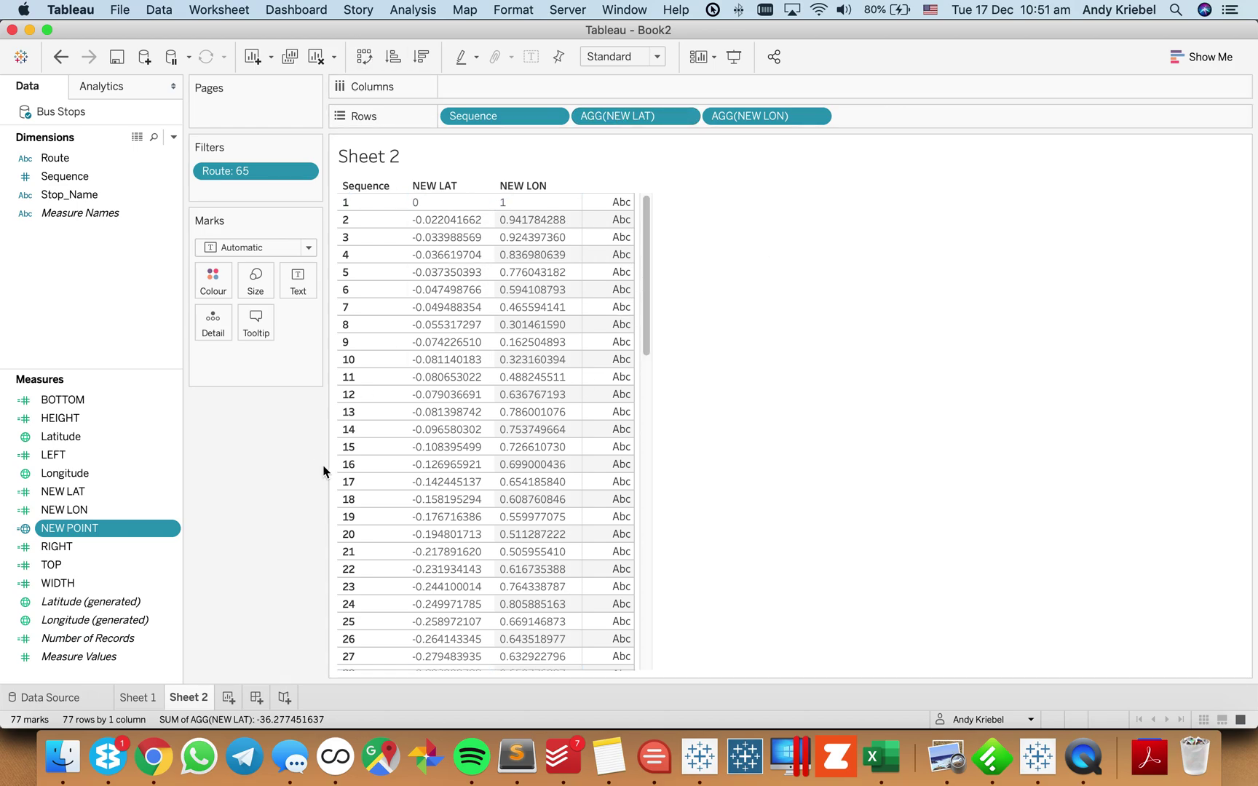
# - Remove NEW LON, NEW LAT and Sequence from the rows and plot NEW POINT on the empty sheet as a map
pyautogui.moveTo(603, 423)
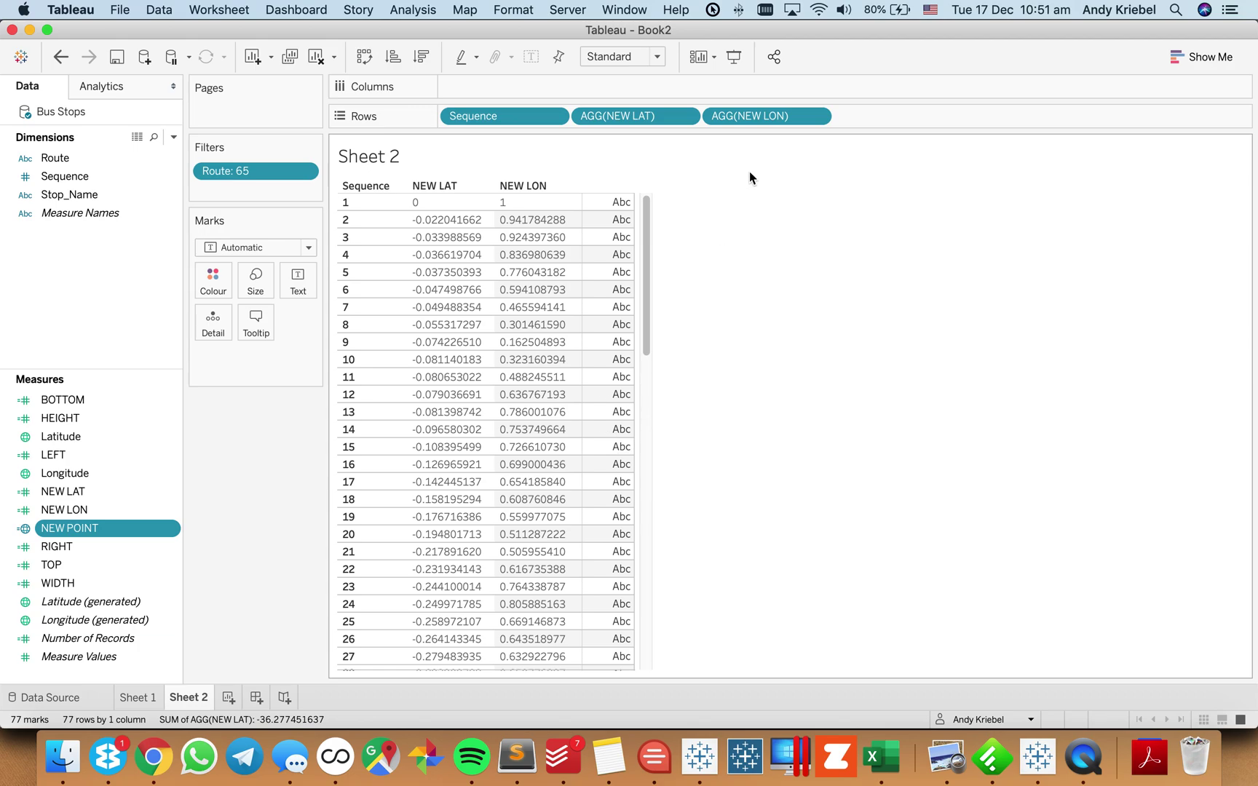
pyautogui.moveTo(750, 116); pyautogui.dragTo(630, 36)
pyautogui.moveTo(623, 116); pyautogui.dragTo(495, 29)
pyautogui.moveTo(475, 114); pyautogui.dragTo(98, 325)
pyautogui.moveTo(71, 530); pyautogui.dragTo(548, 432)
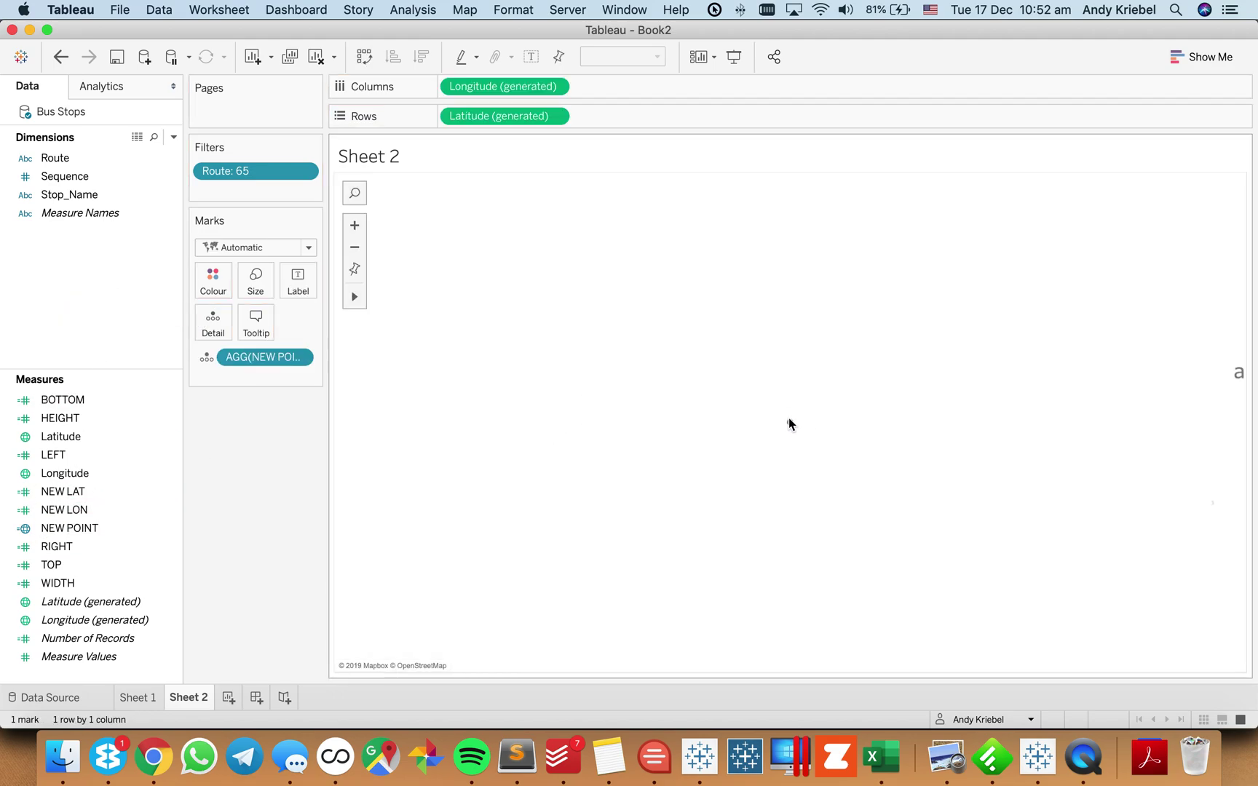
# - Change the mark type to Line and use Sequence as the path that connects the stops
pyautogui.click(63, 178)
pyautogui.click(59, 196)
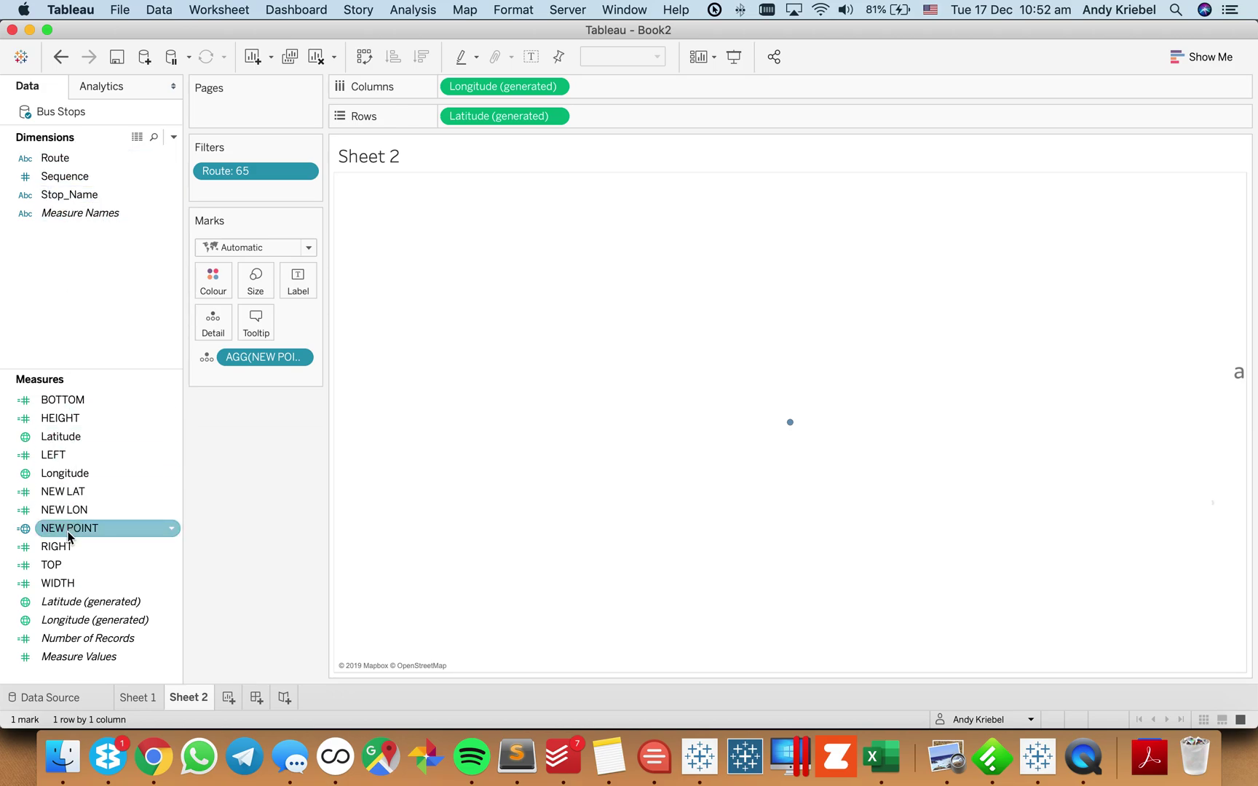
pyautogui.click(232, 247)
pyautogui.click(234, 307)
pyautogui.click(55, 177)
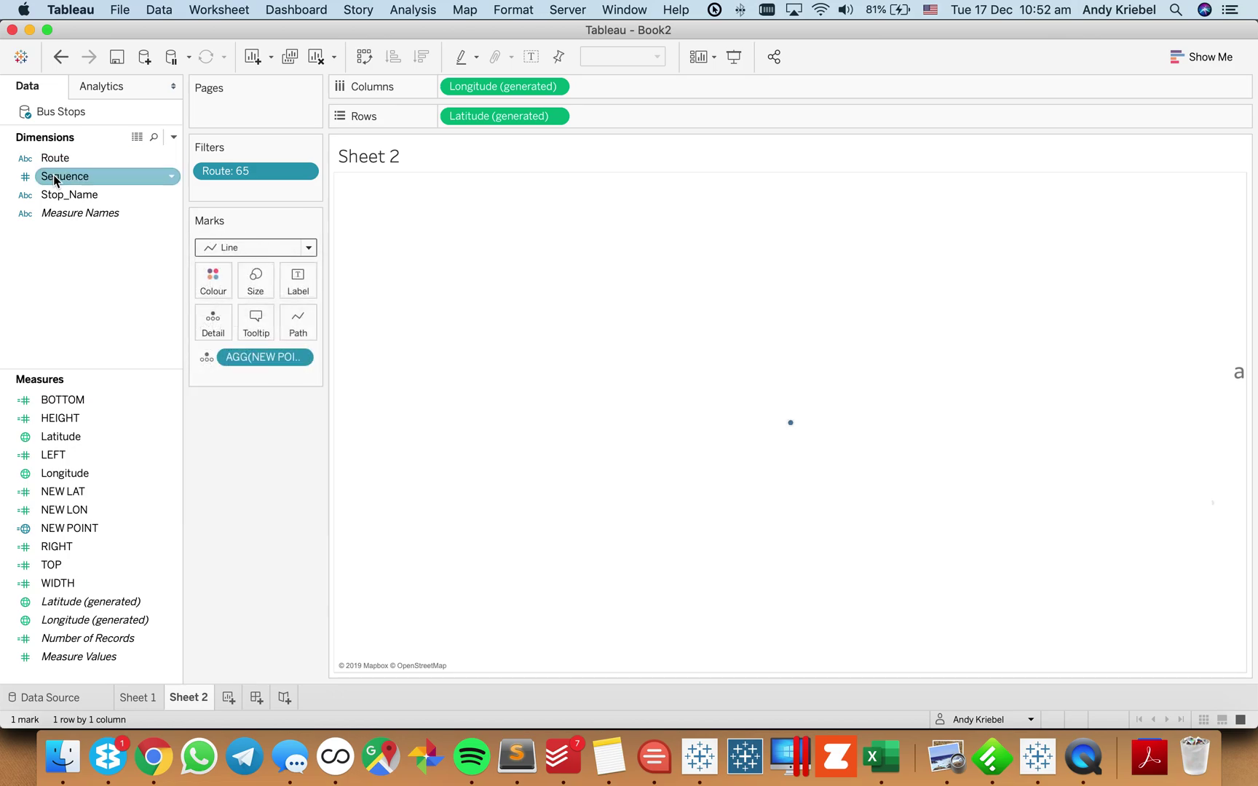
pyautogui.moveTo(58, 180); pyautogui.dragTo(297, 321)
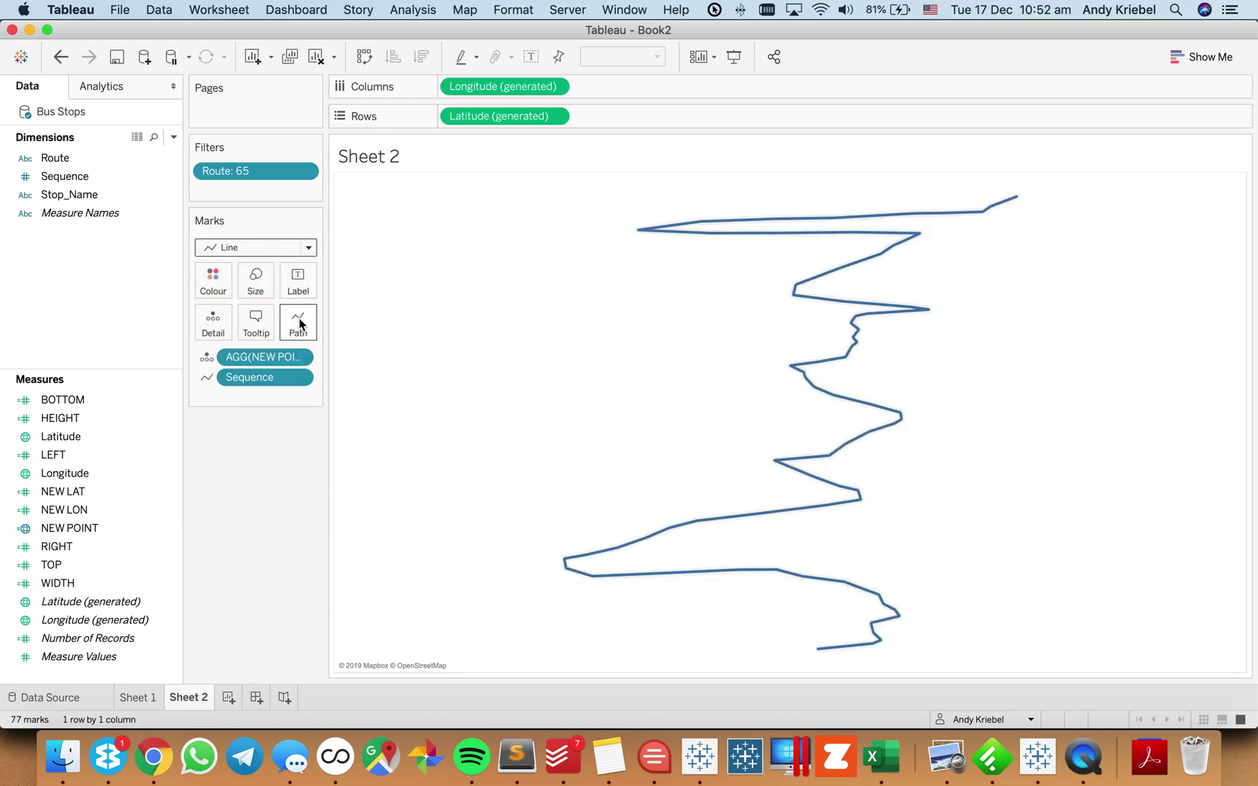
# - Set the route line's halo to None and its colour to black
pyautogui.click(213, 280)
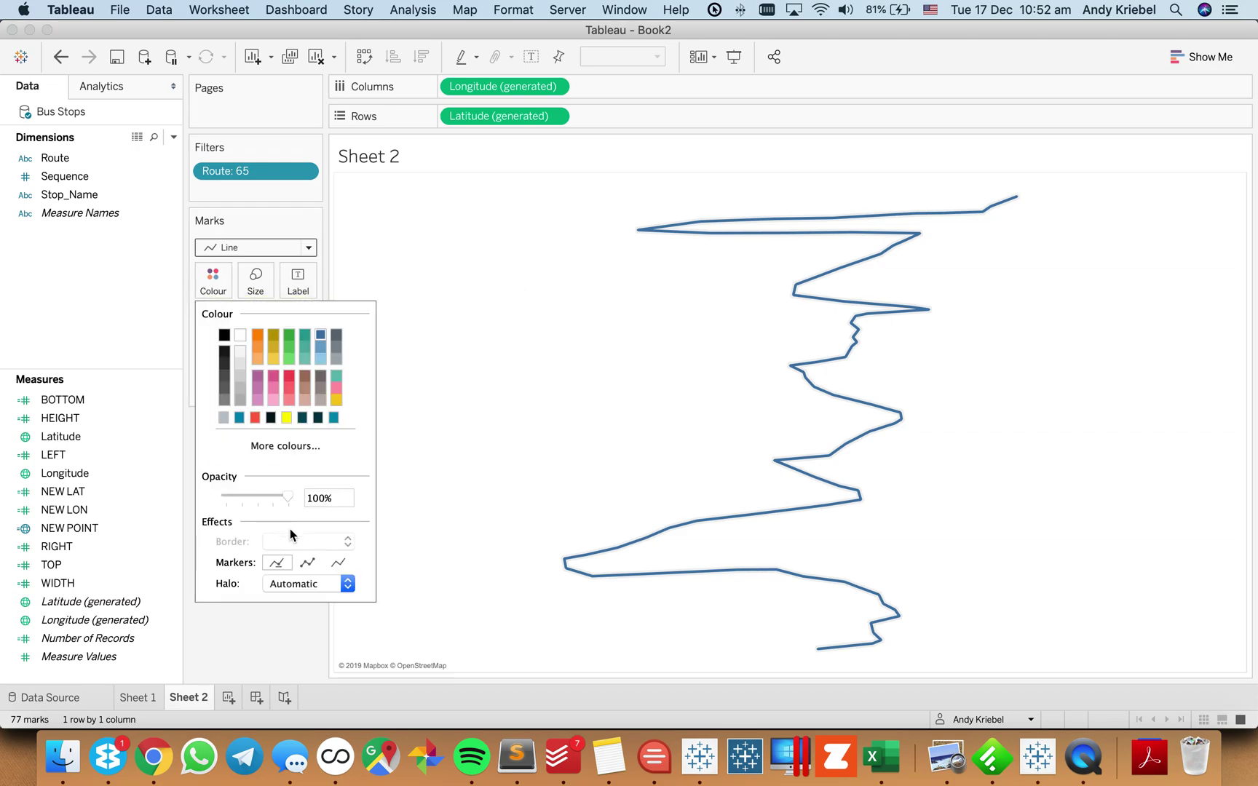
pyautogui.click(295, 585)
pyautogui.click(313, 413)
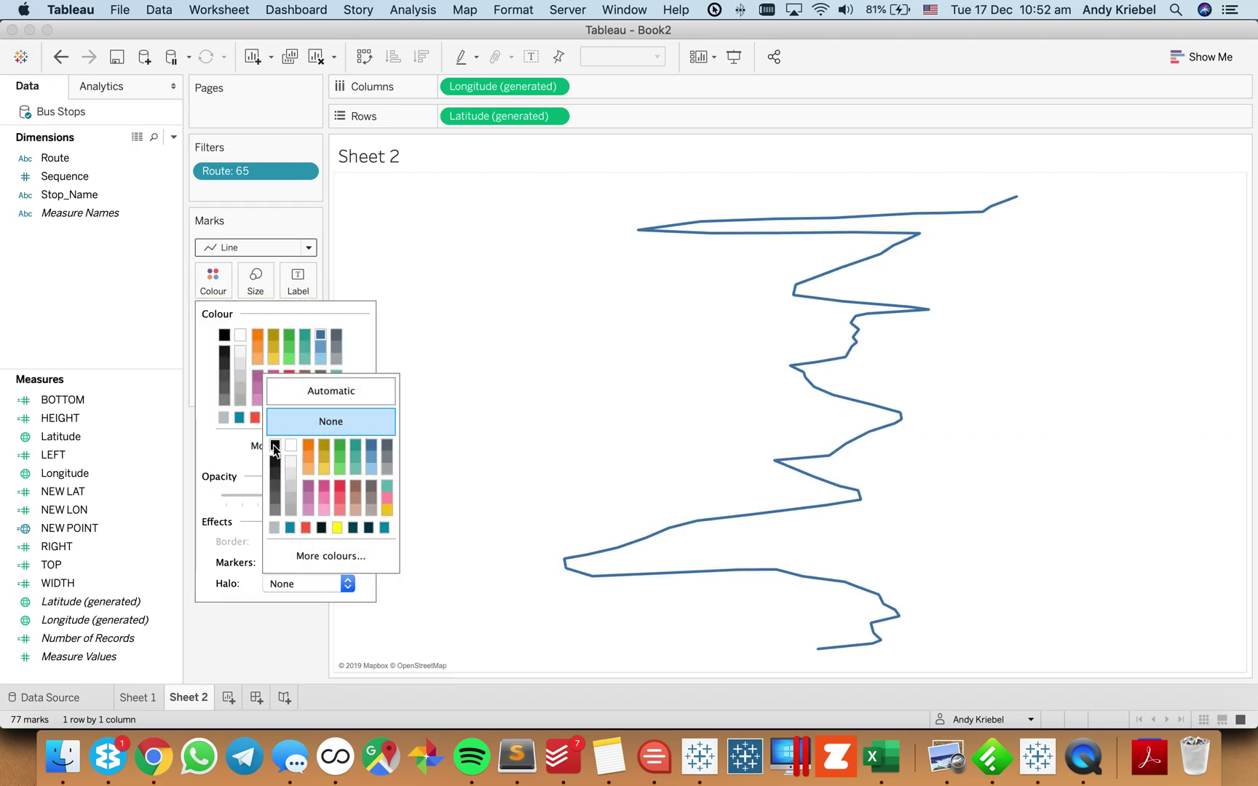
pyautogui.click(220, 457)
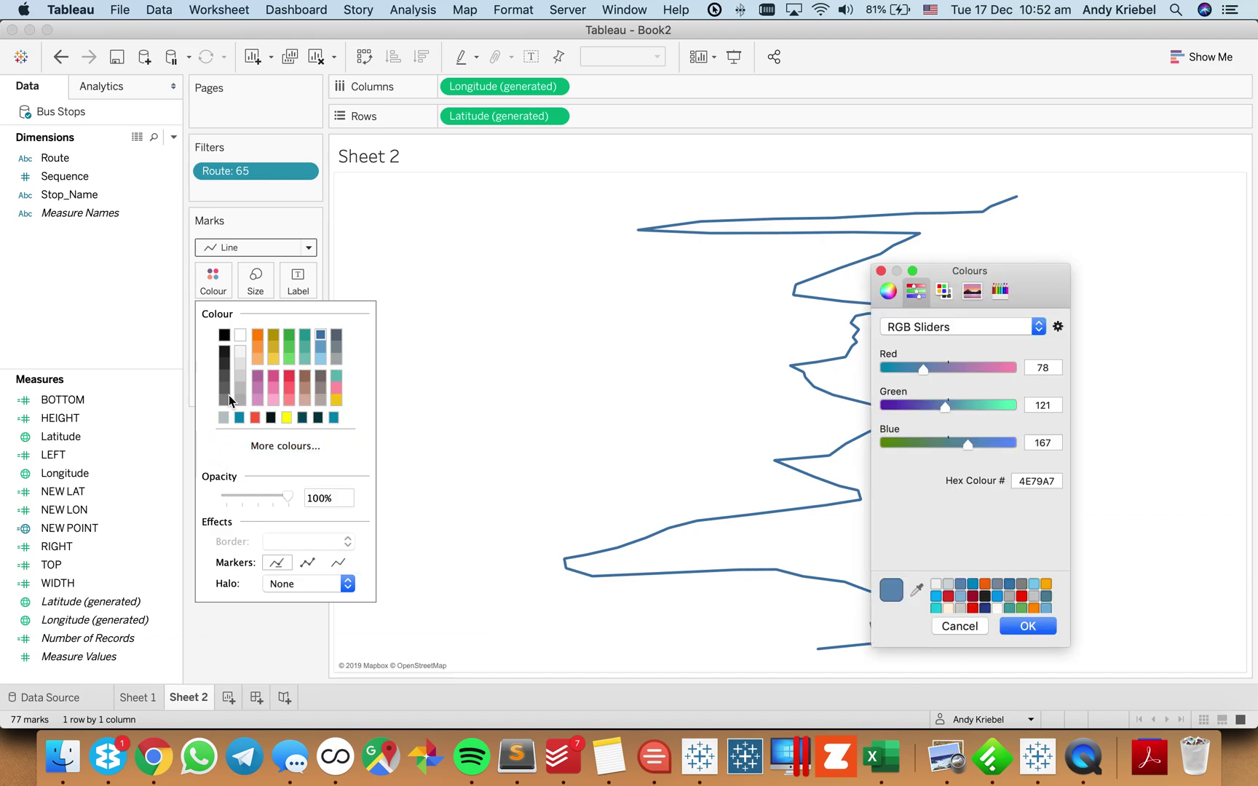
pyautogui.click(882, 271)
pyautogui.click(225, 335)
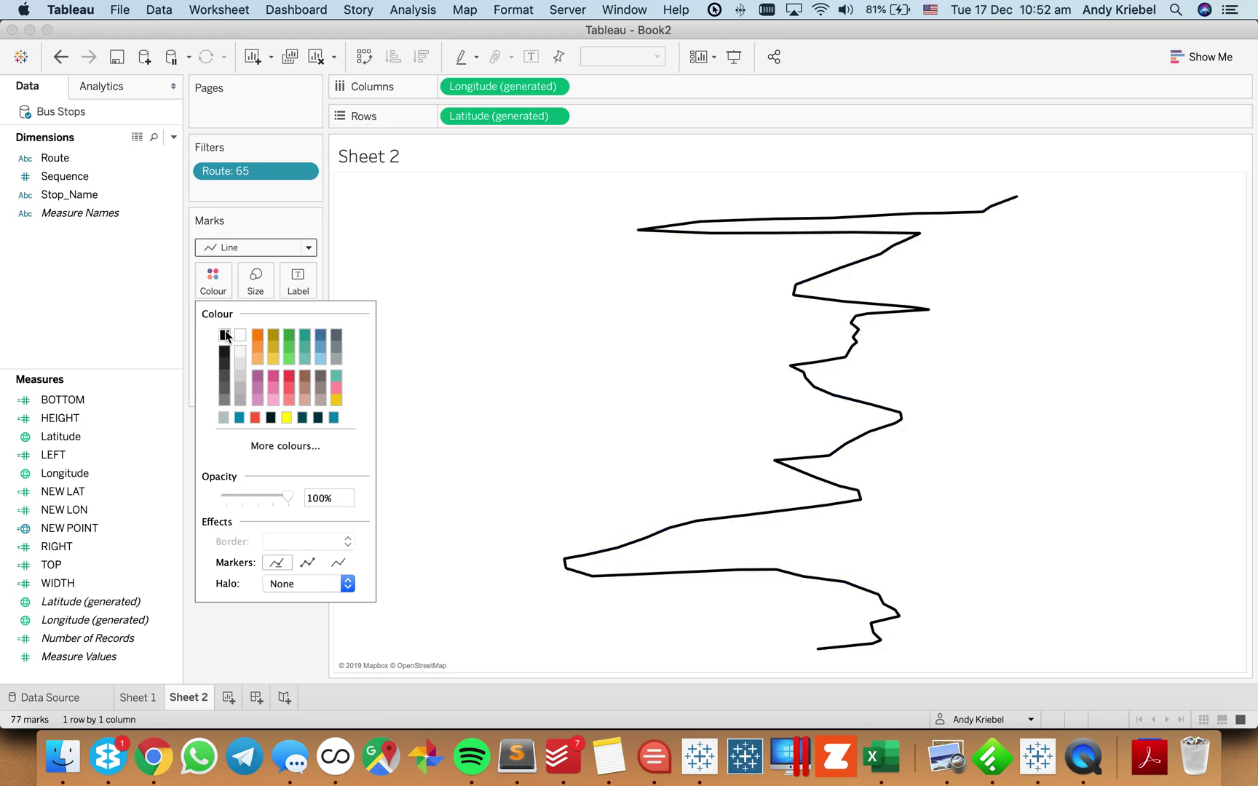
pyautogui.click(458, 353)
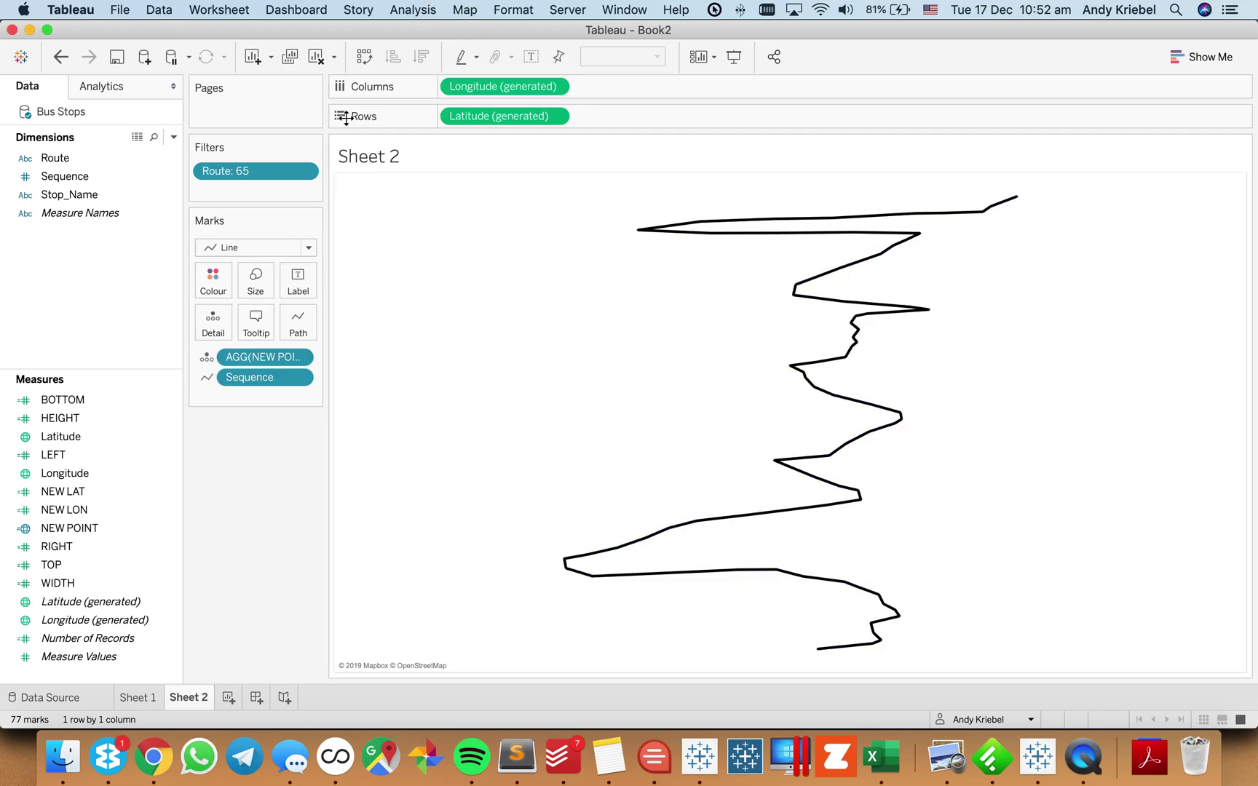
# - Try the Streets background style, zoom out to see where the route line falls on the map, and reset the view
pyautogui.click(468, 10)
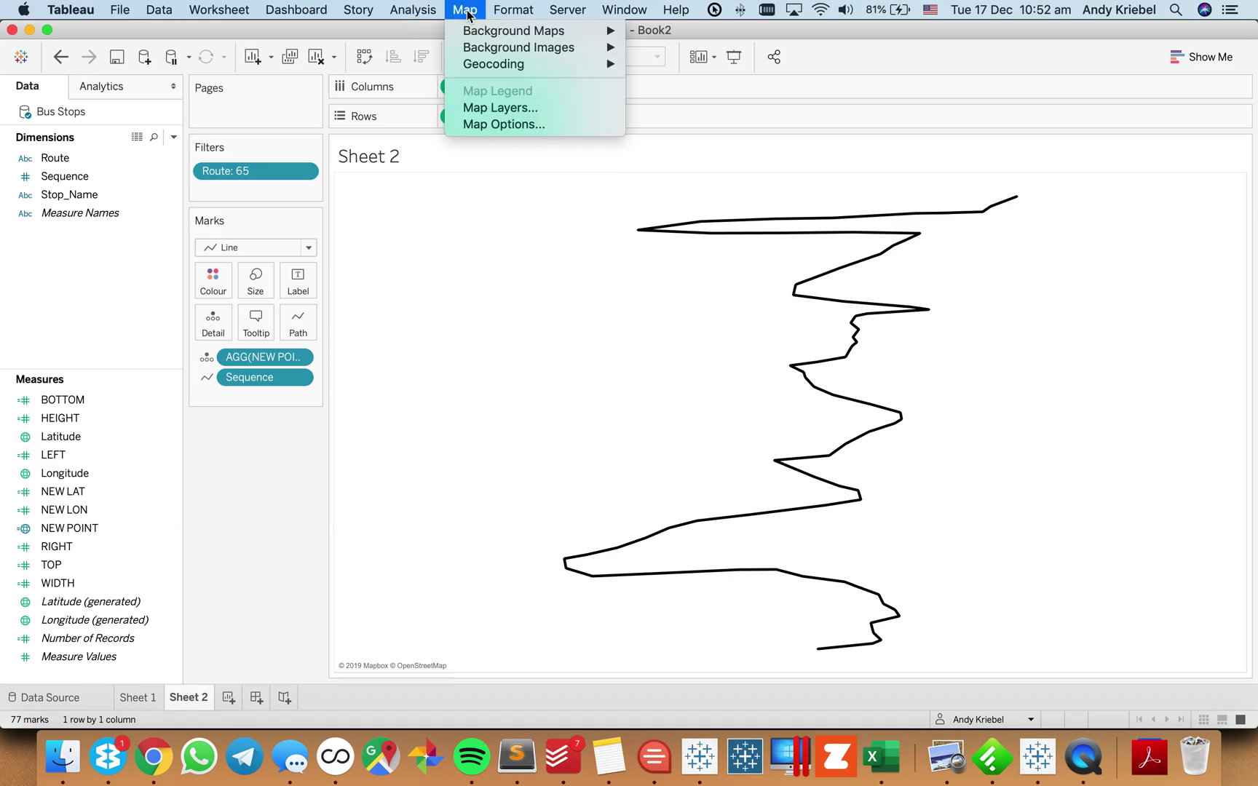
pyautogui.click(485, 113)
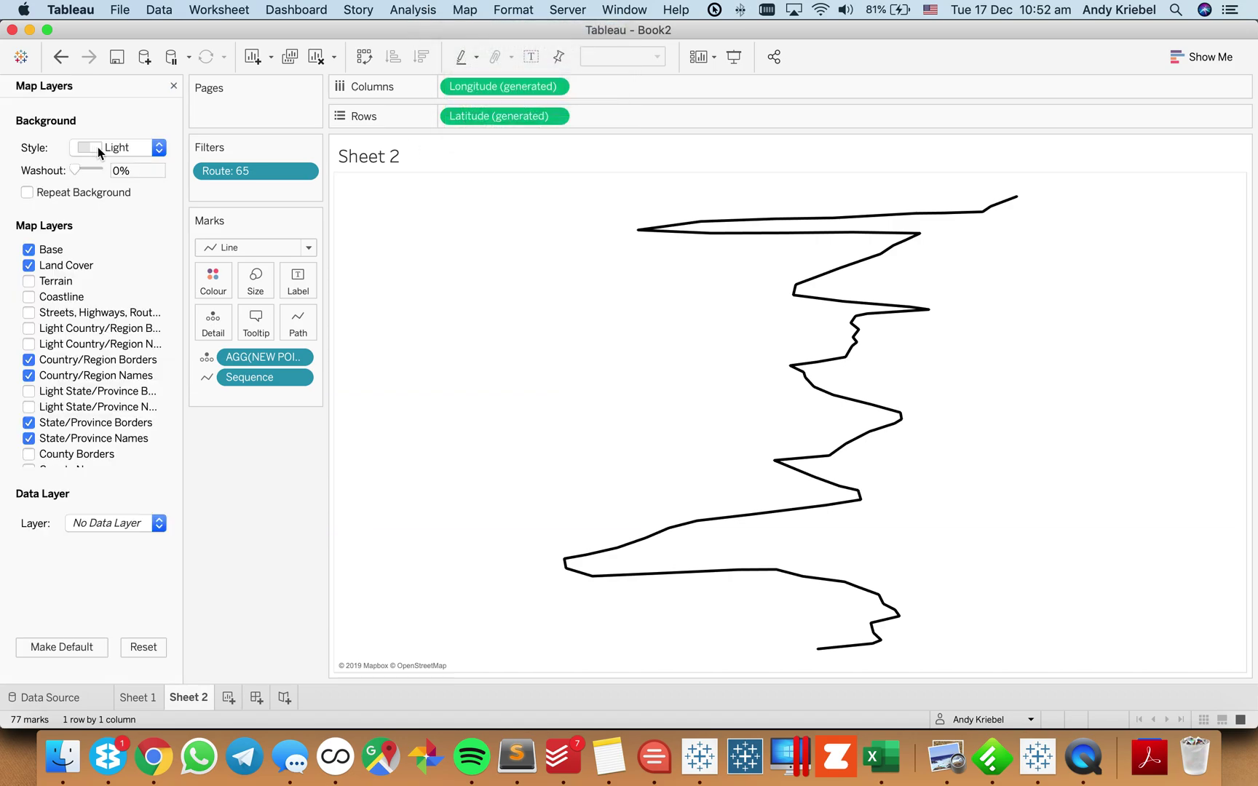
pyautogui.click(98, 147)
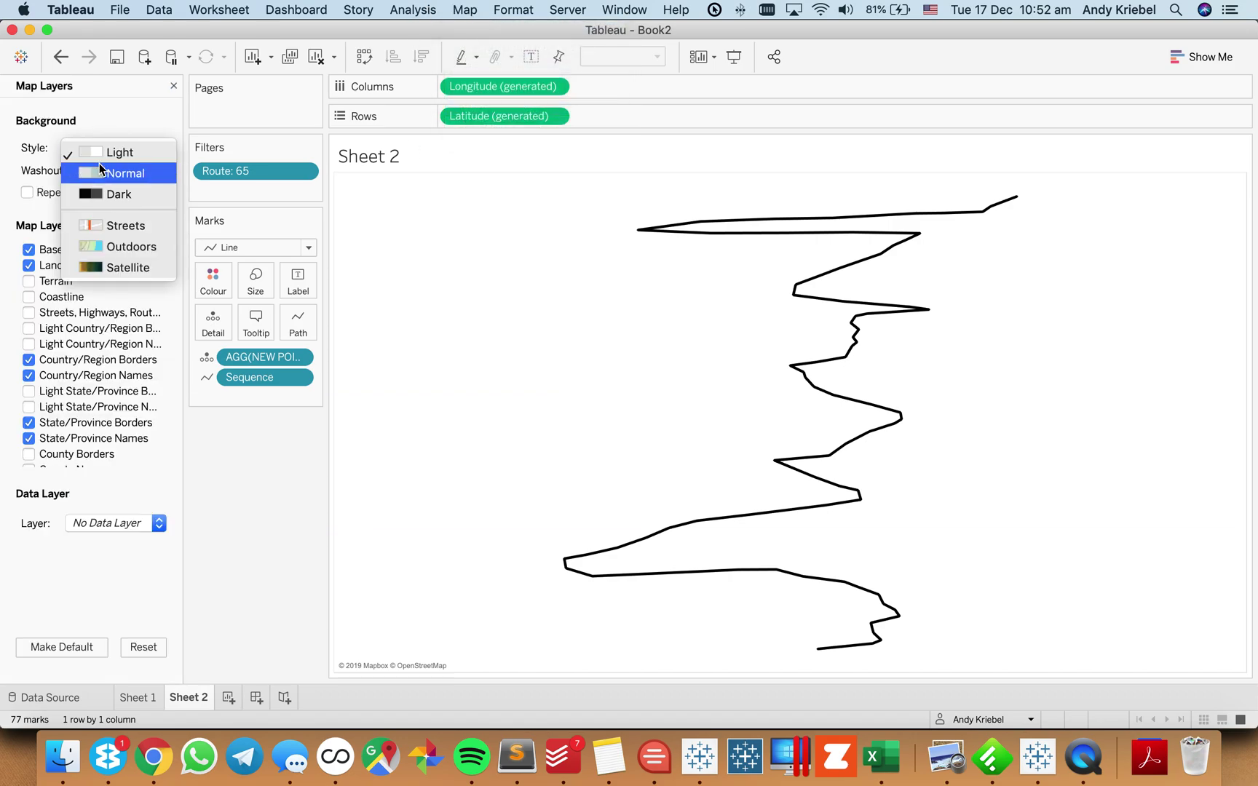
pyautogui.click(141, 225)
pyautogui.click(240, 247)
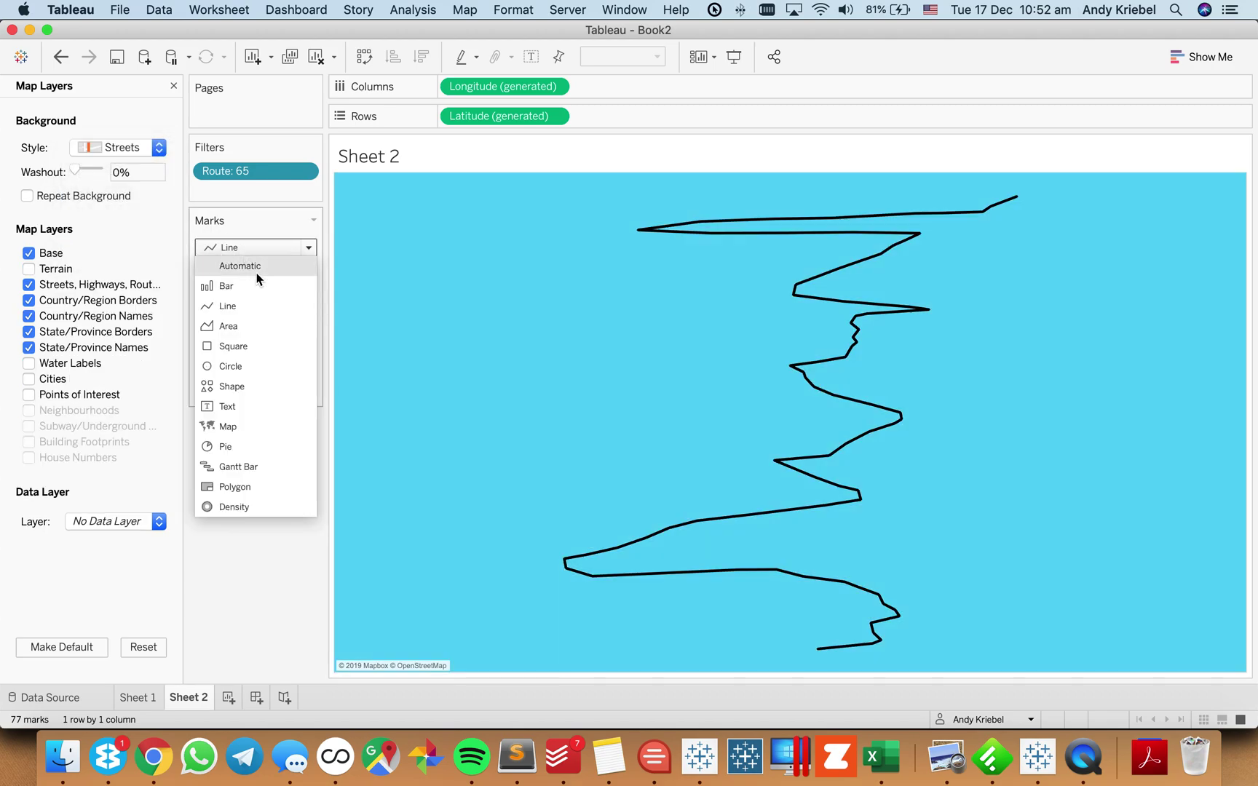
pyautogui.click(355, 249)
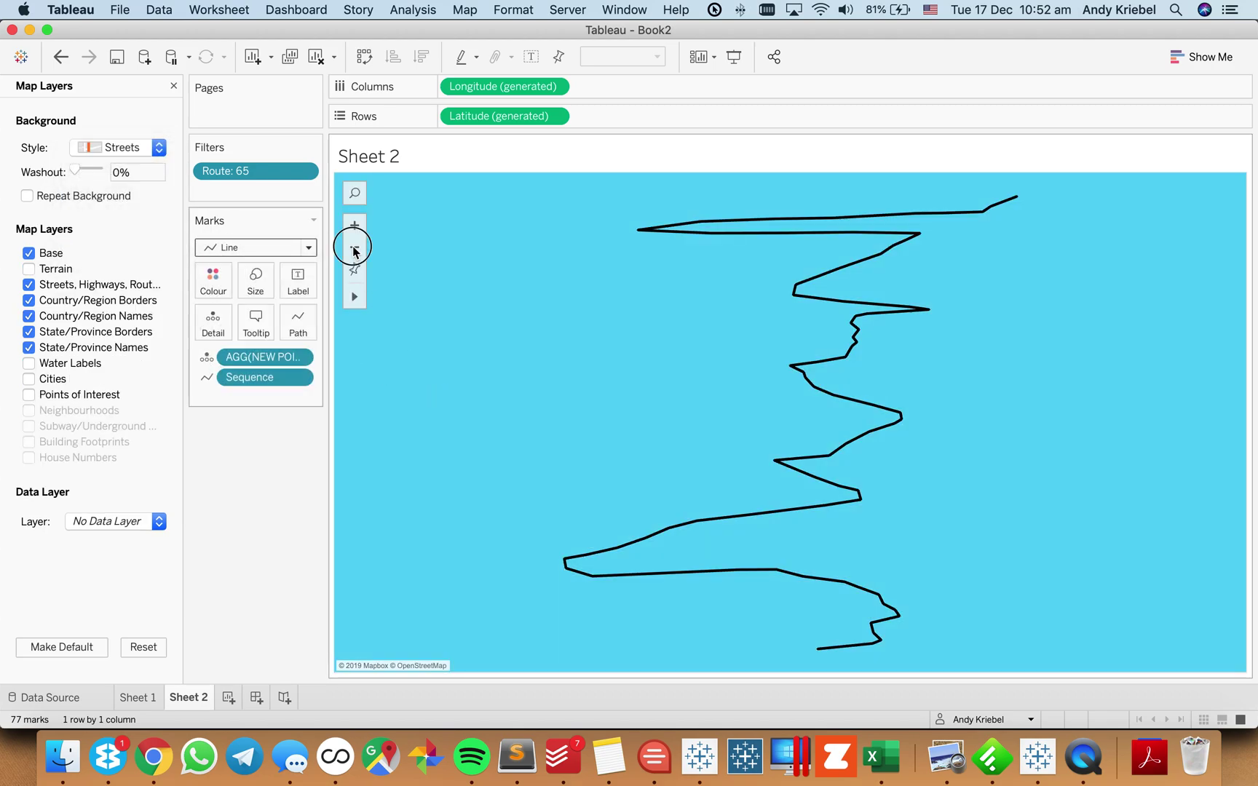
pyautogui.click(355, 251)
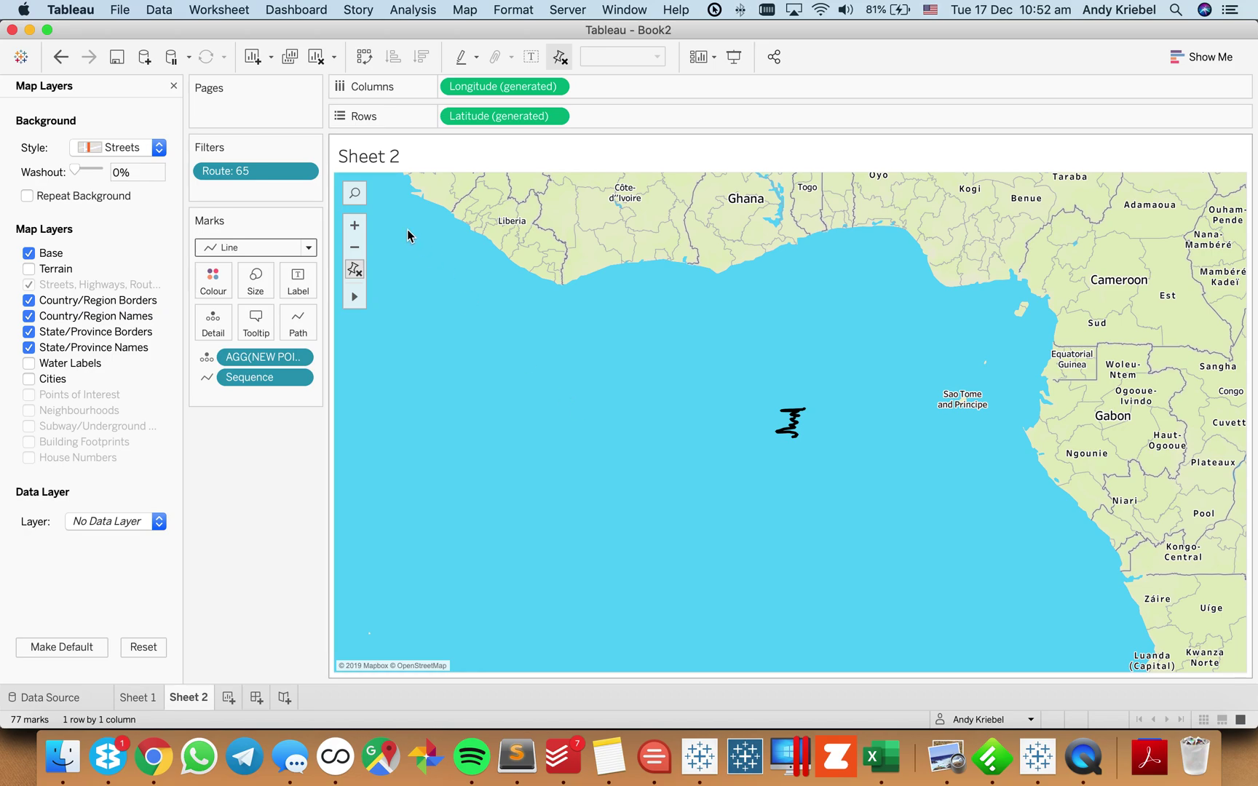
pyautogui.click(354, 271)
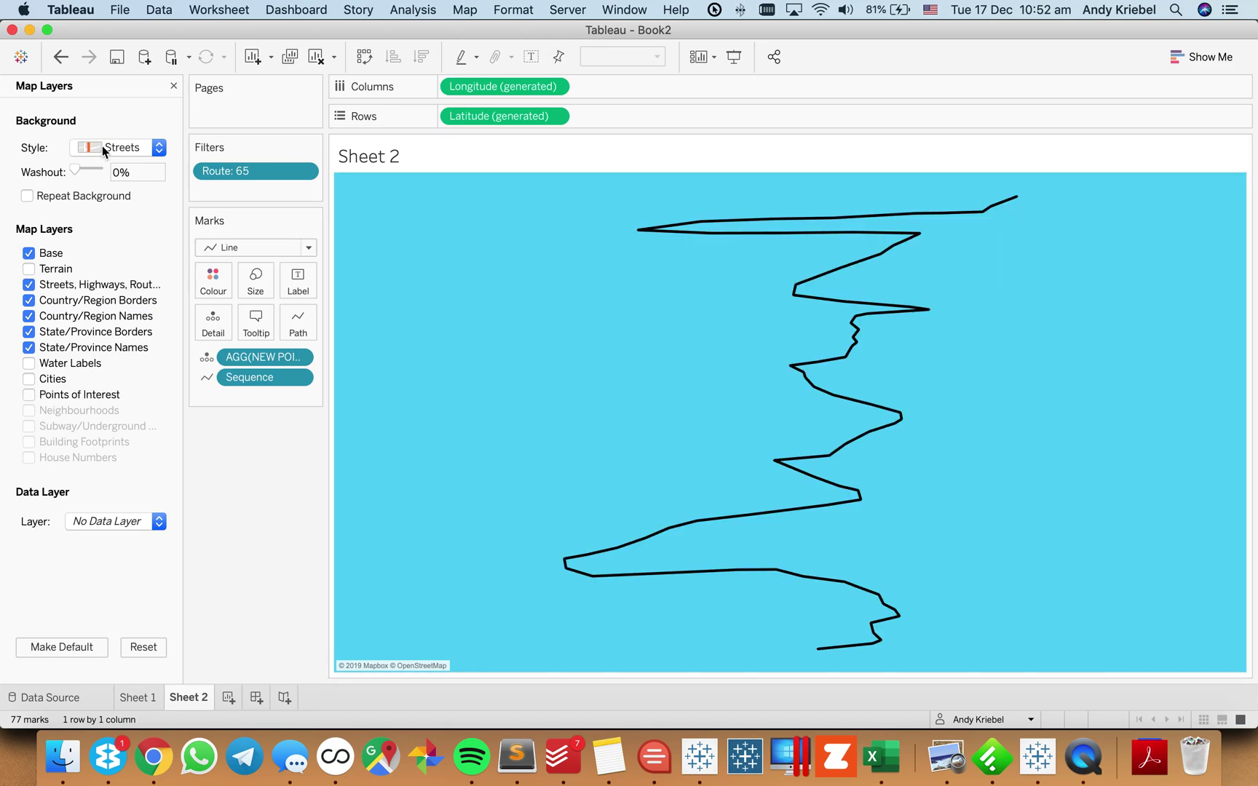
# - Set the map's background style back to Light and close the map layer settings
pyautogui.click(102, 146)
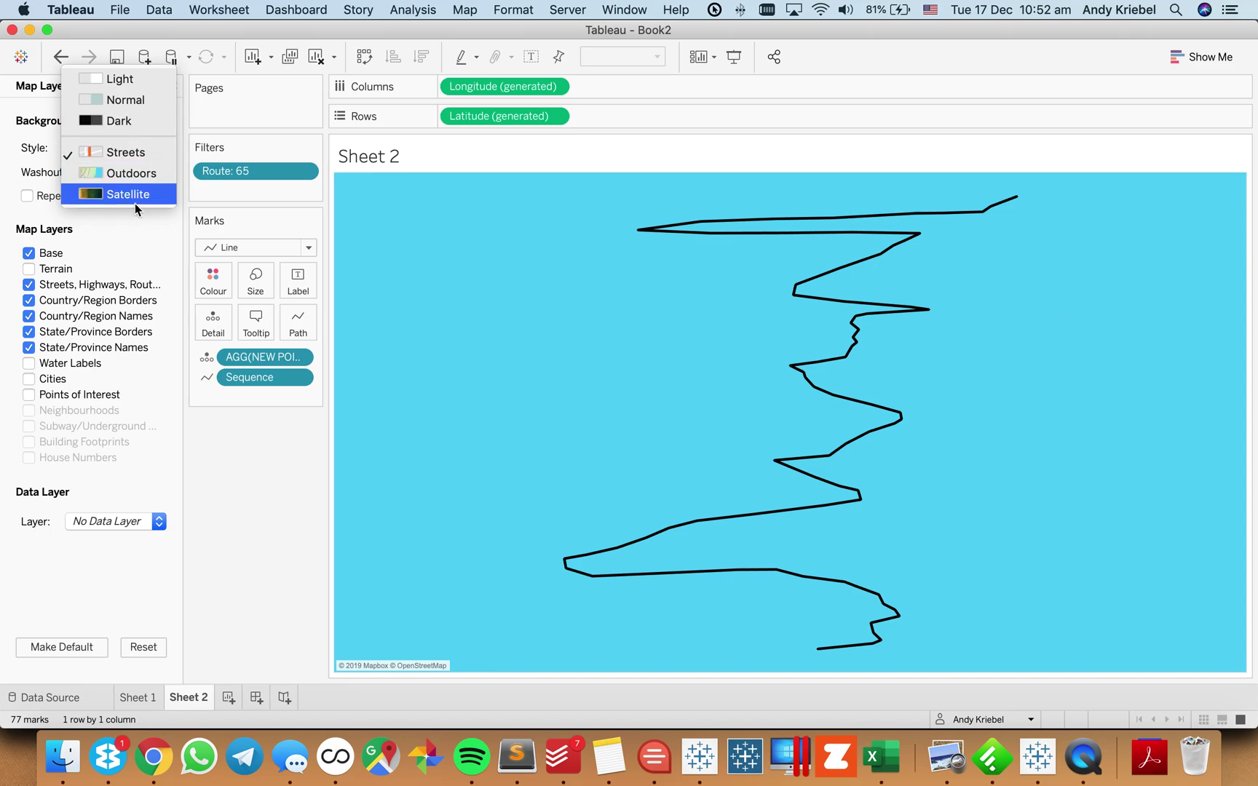
pyautogui.click(116, 151)
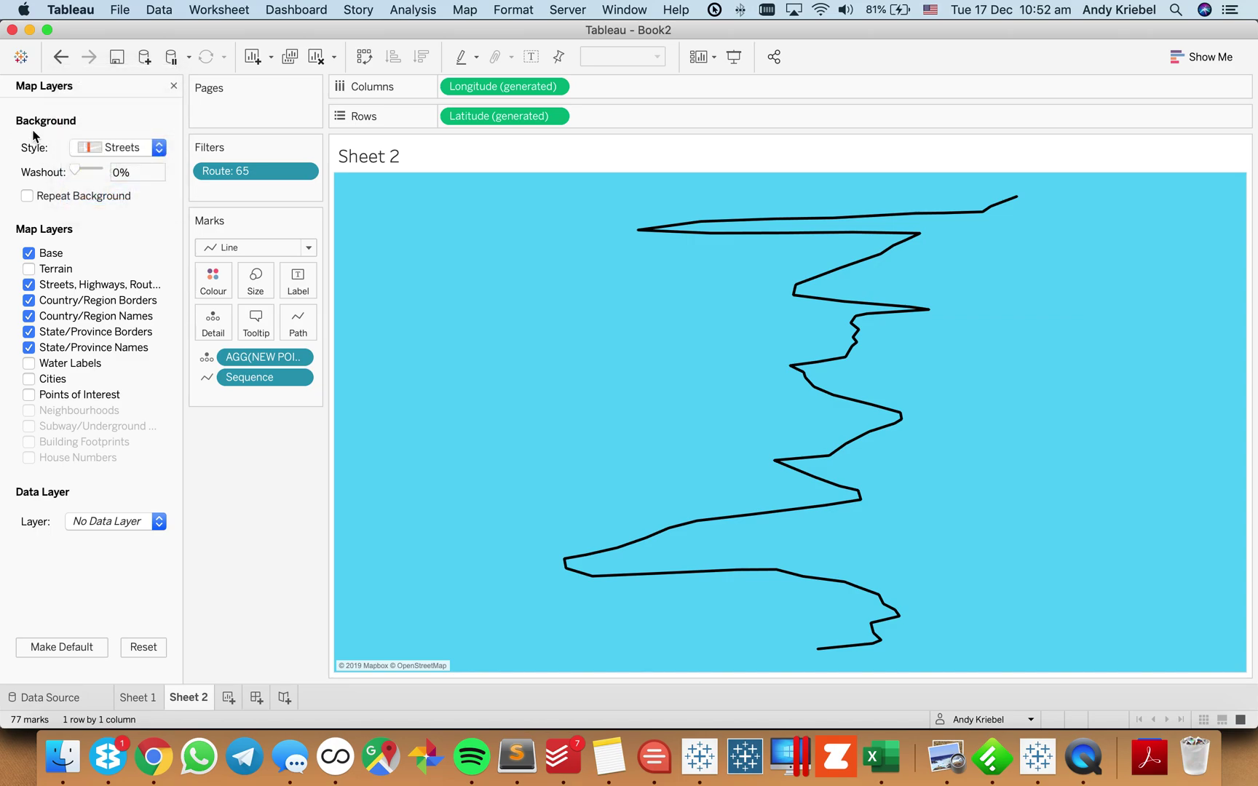
pyautogui.click(113, 149)
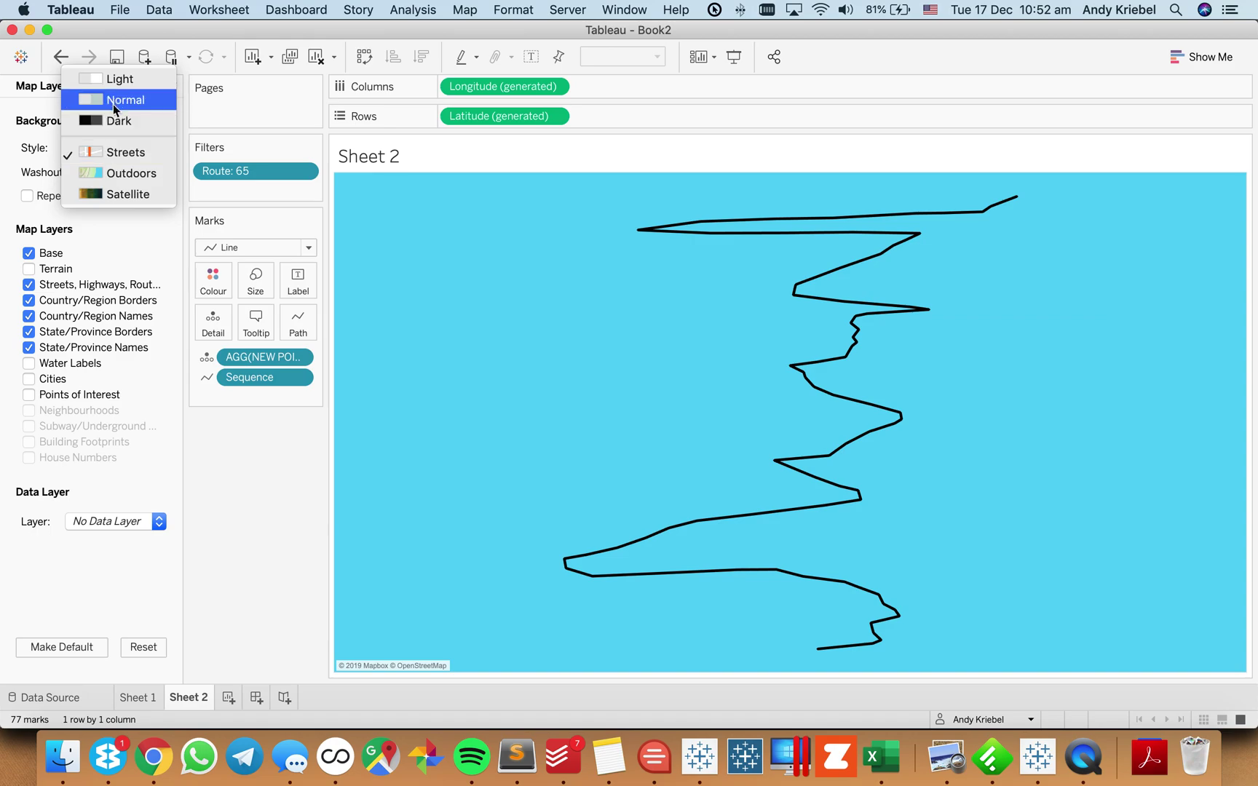
pyautogui.click(113, 76)
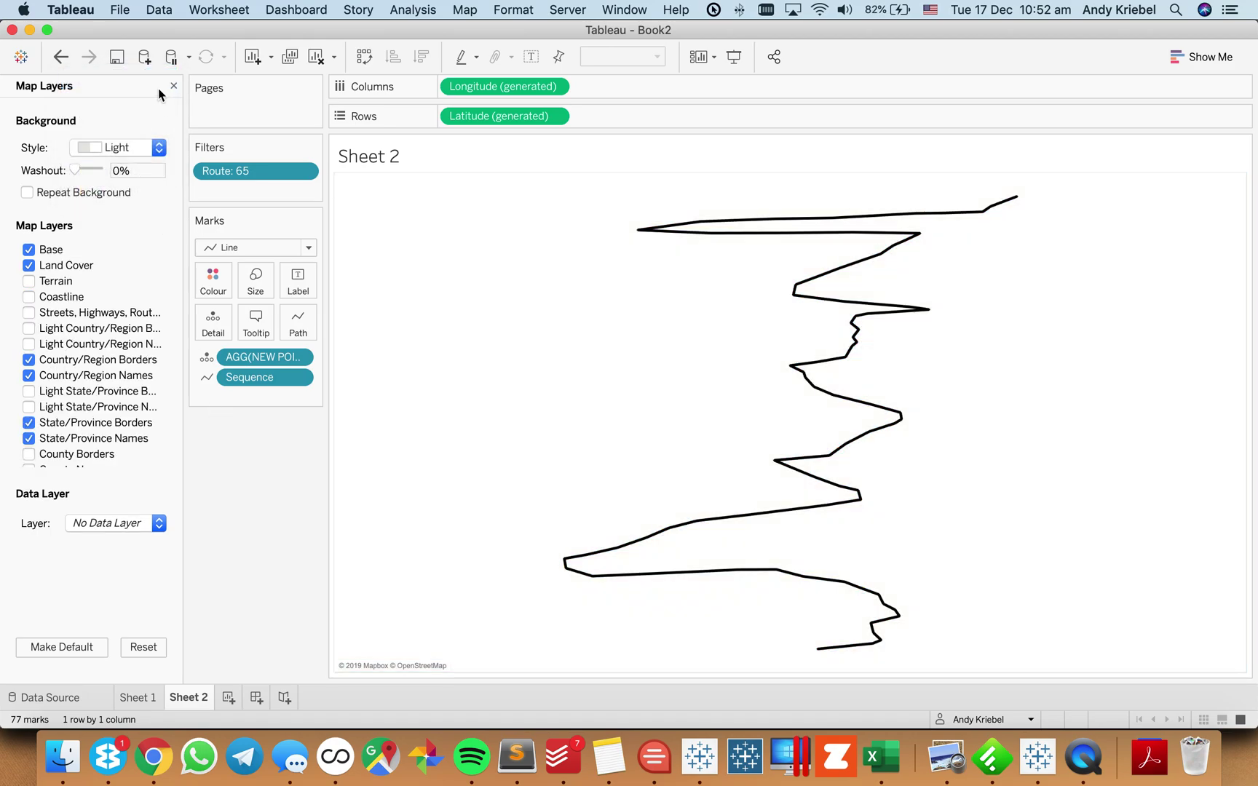
pyautogui.click(173, 86)
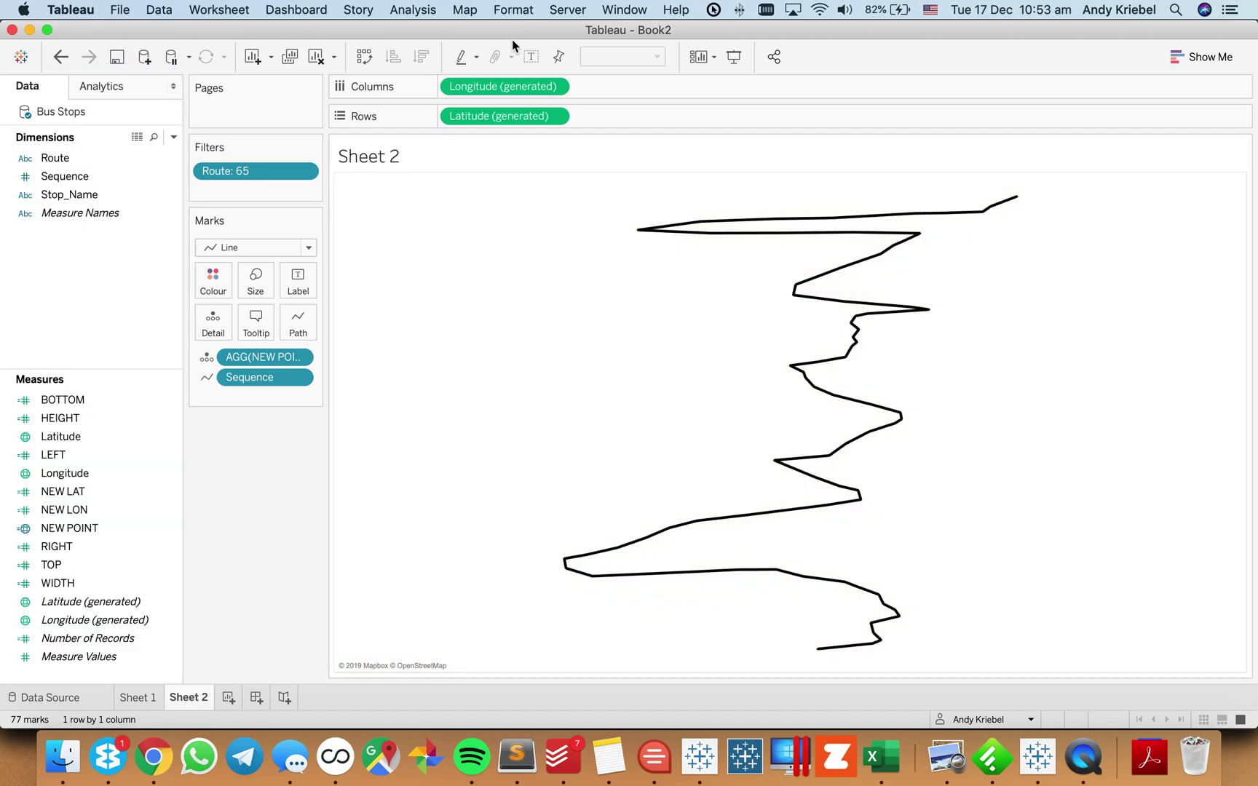
# - Try plotting the route without a background map and undo that change
pyautogui.click(466, 11)
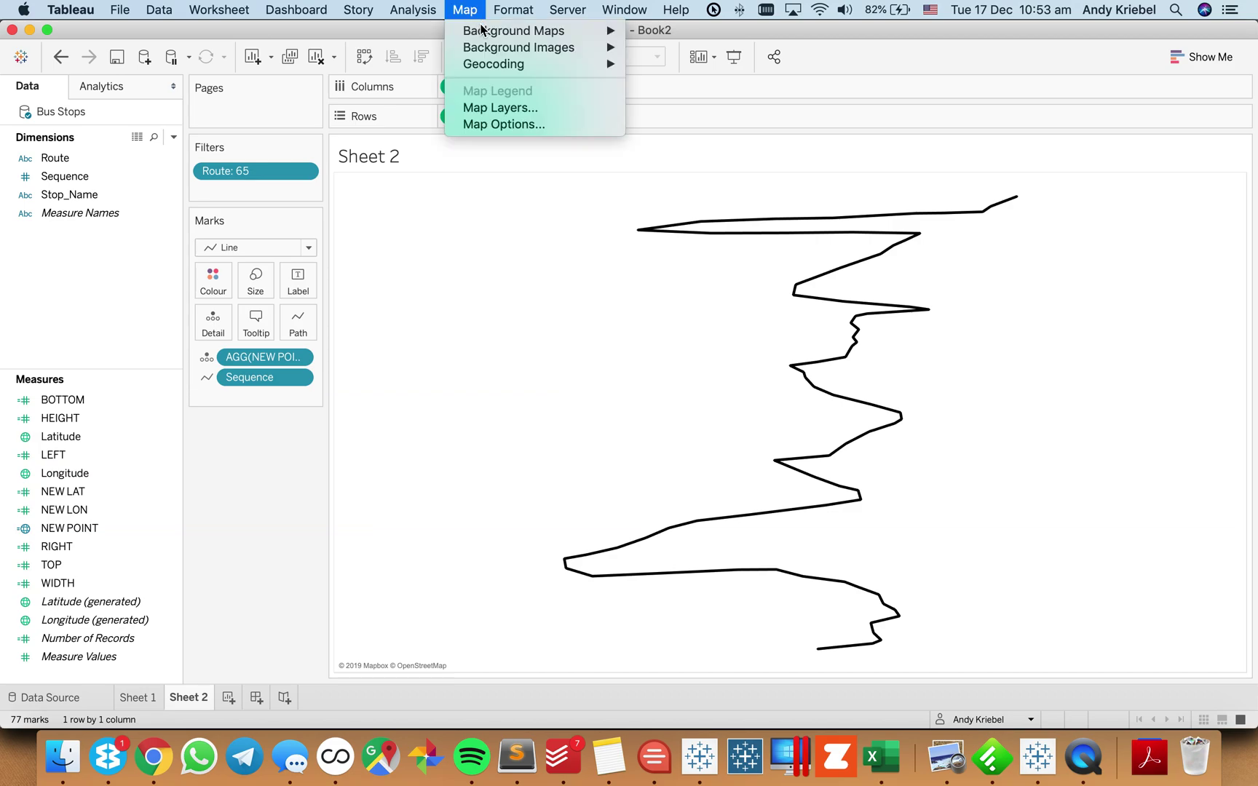
pyautogui.moveTo(515, 33)
pyautogui.click(659, 152)
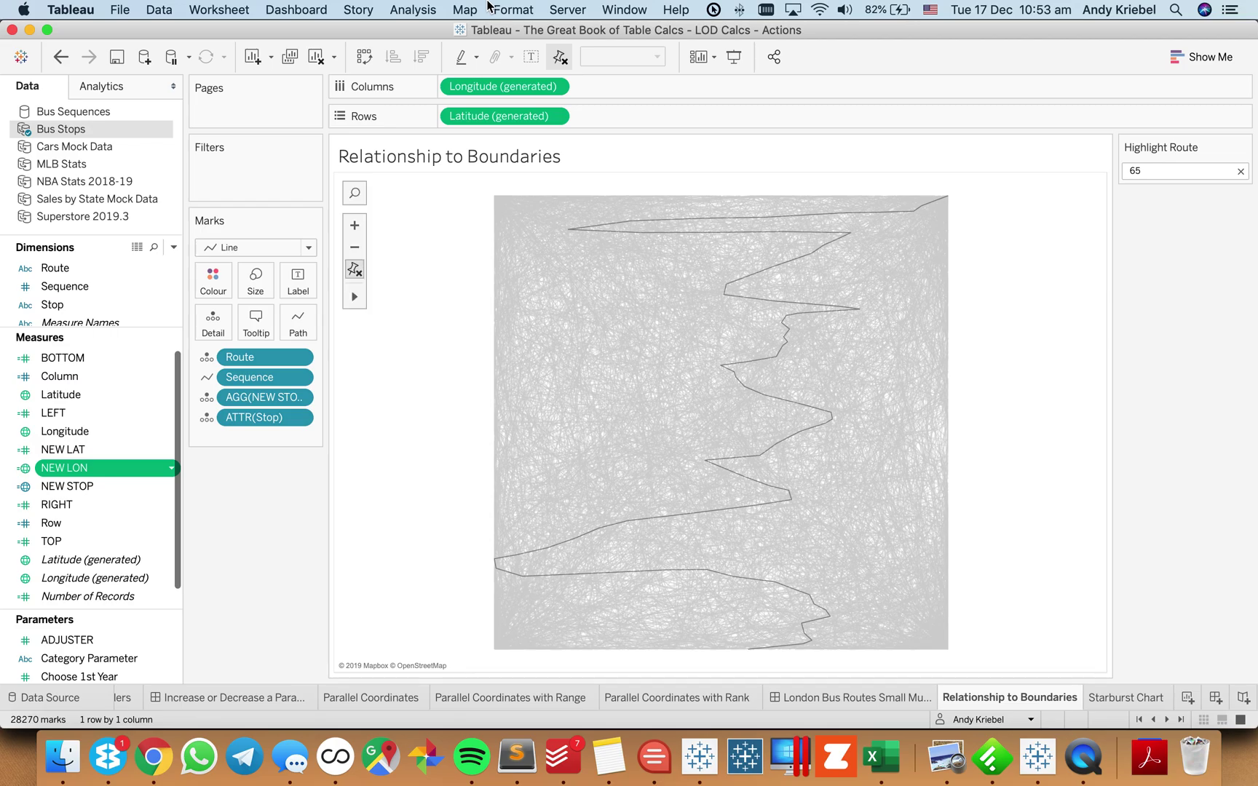
pyautogui.click(470, 11)
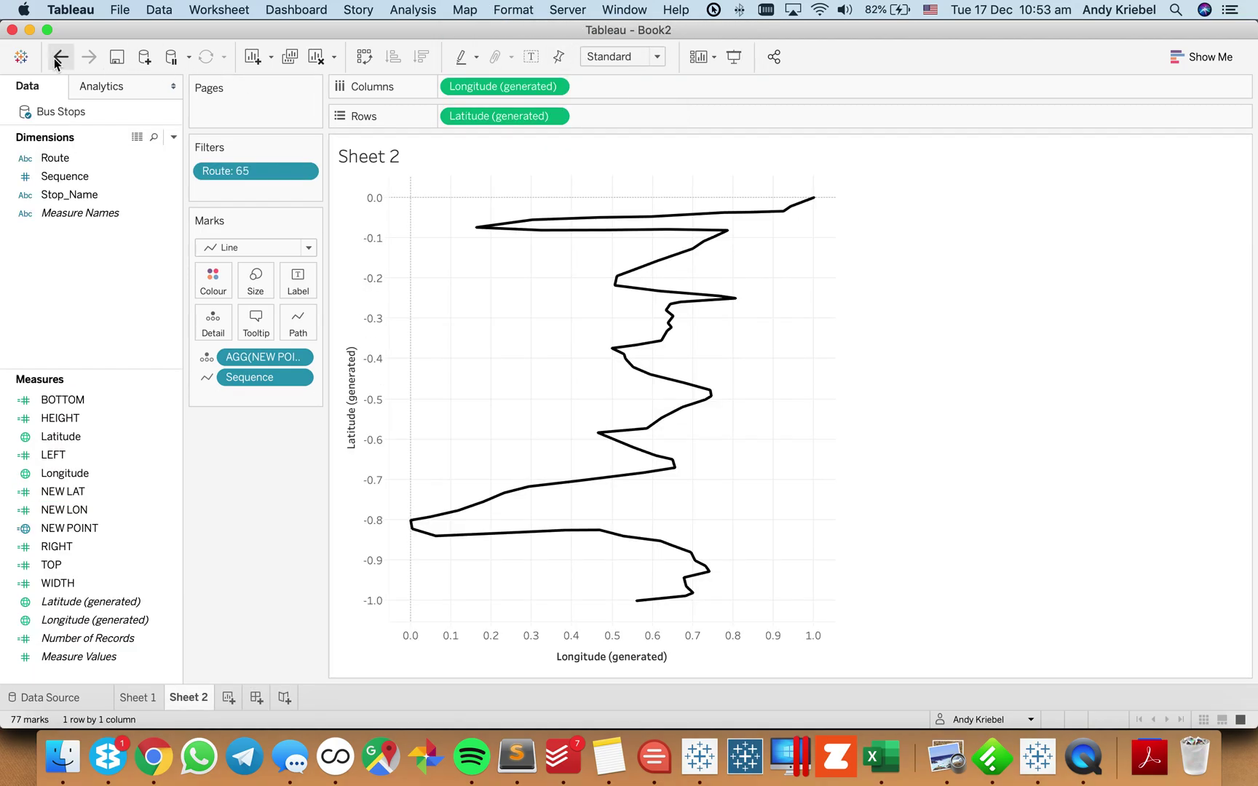
pyautogui.click(57, 60)
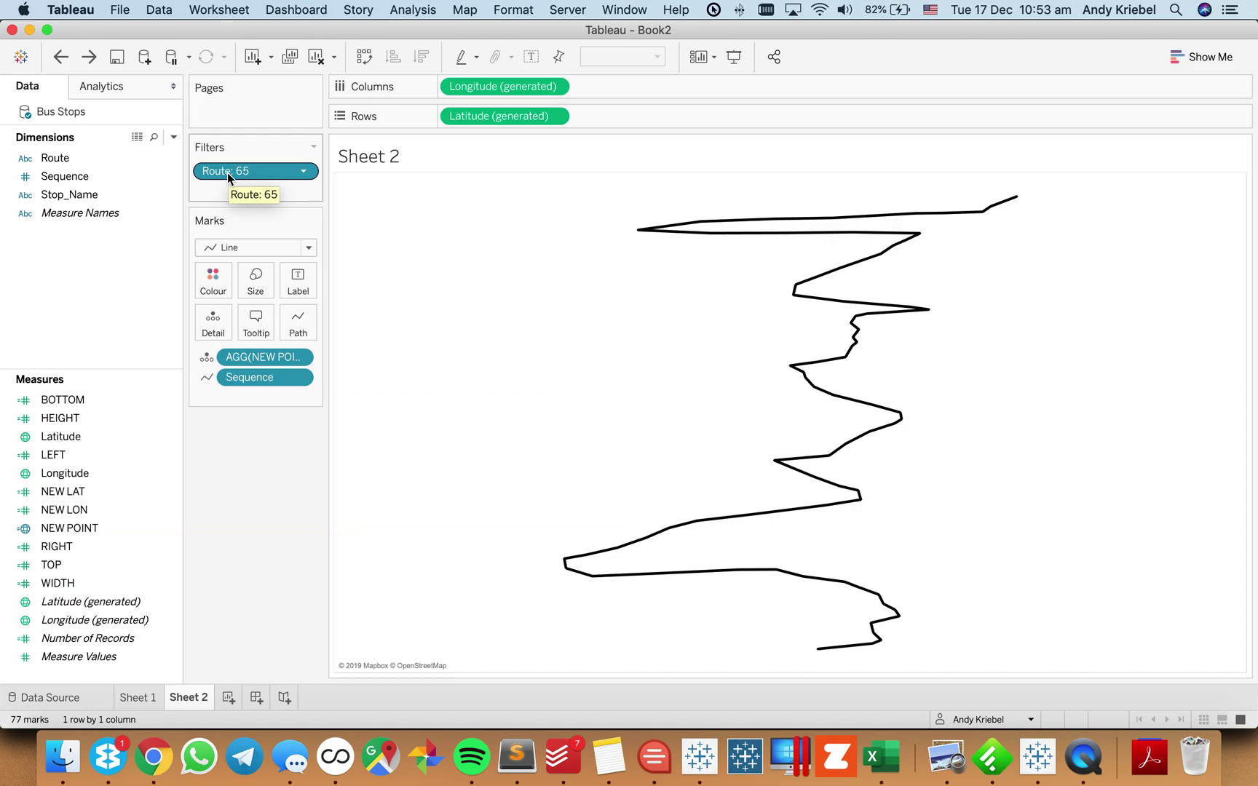
# - Move Route from the filters to the marks' detail and add Stop_Name to the tooltip
pyautogui.moveTo(227, 174); pyautogui.dragTo(212, 319)
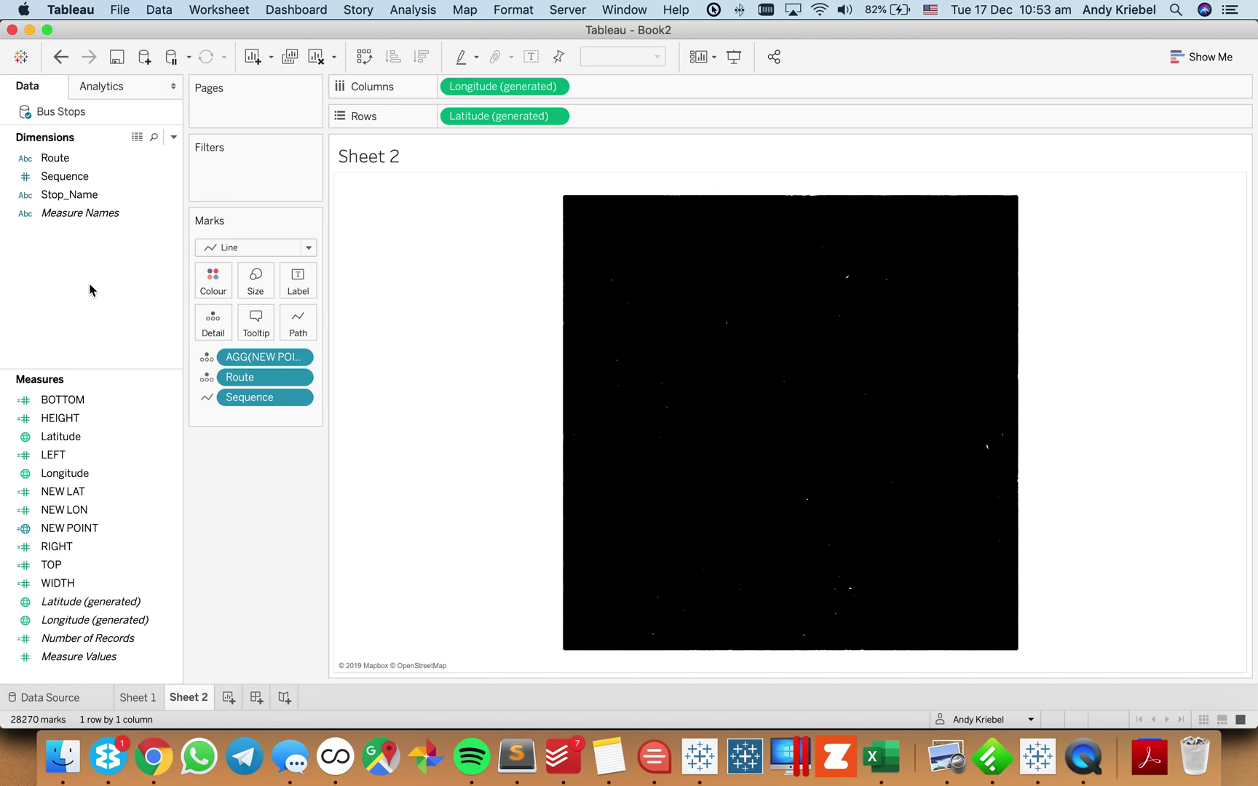
pyautogui.moveTo(70, 195); pyautogui.dragTo(247, 328)
# - Rename the Stop_Name dimension as Stop
pyautogui.rightClick(97, 196)
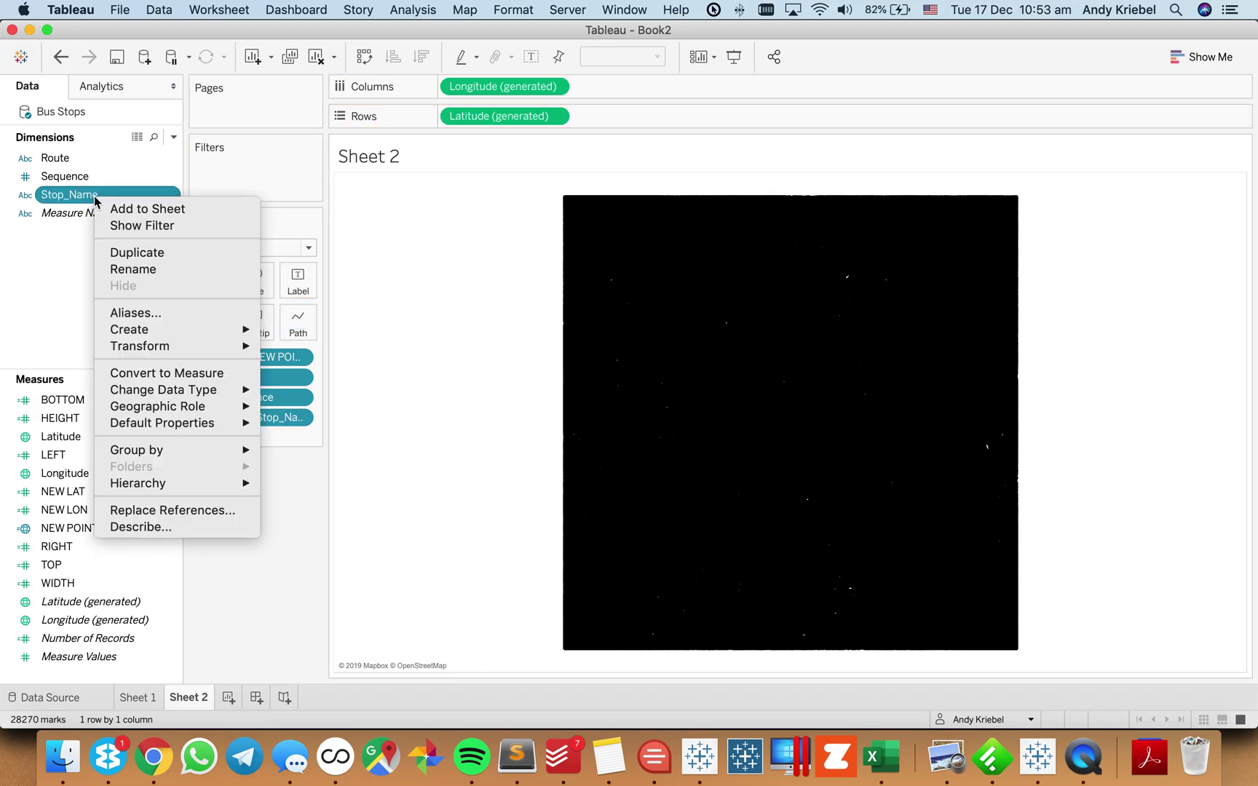
pyautogui.click(139, 269)
pyautogui.write('Stop')
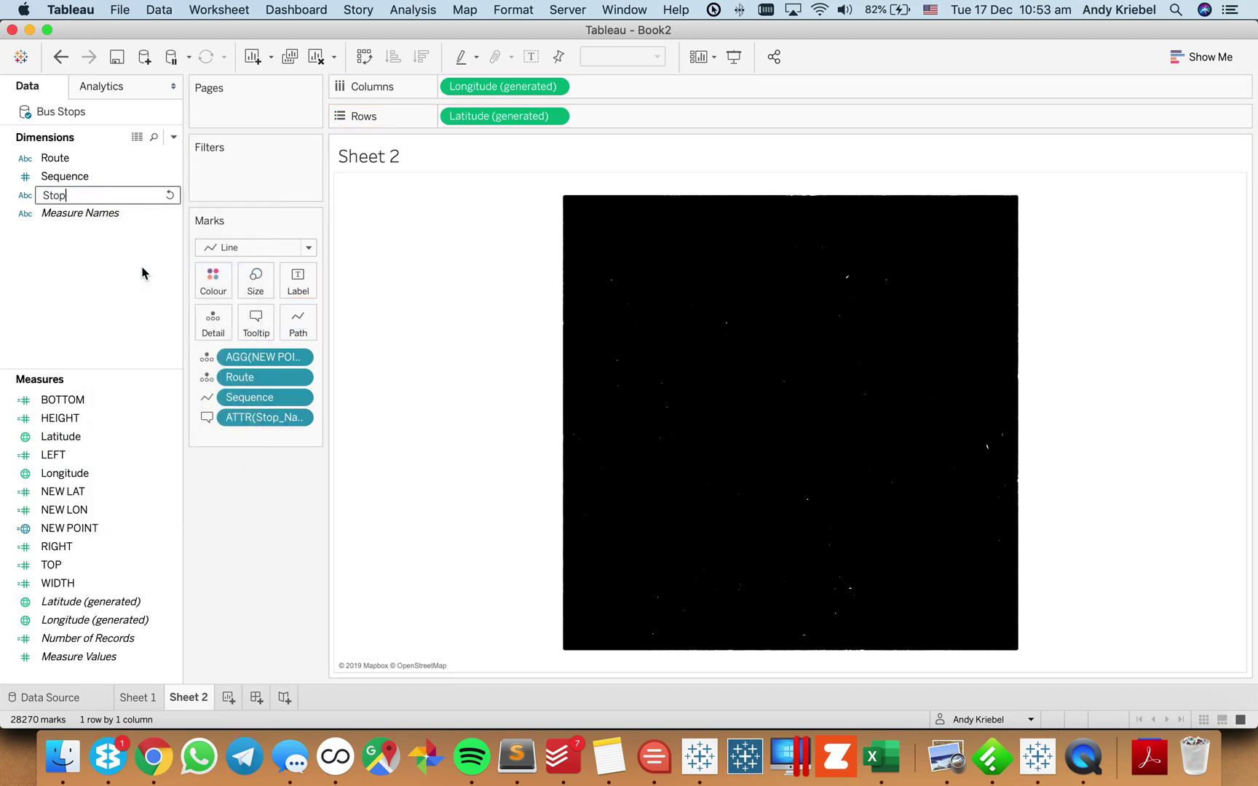
pyautogui.press('Return')
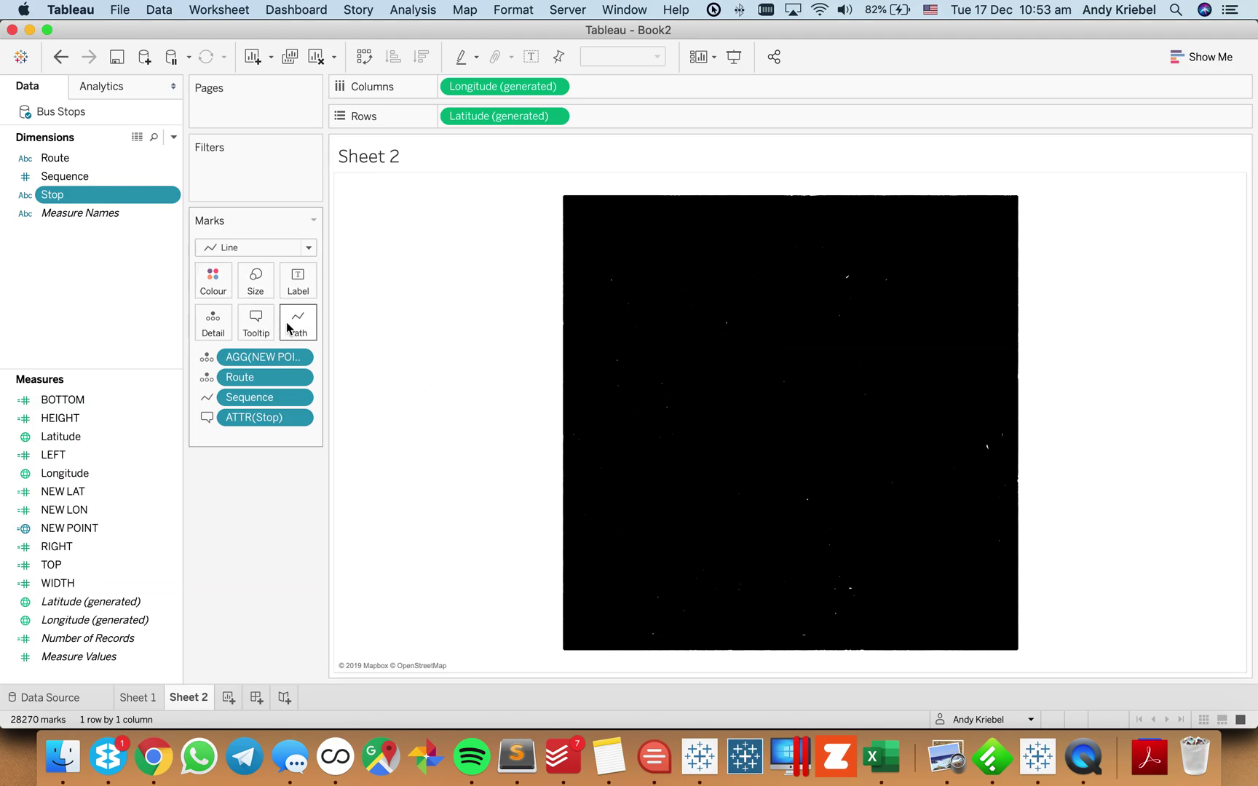
# - Reduce the route lines to the thinnest size and lower their opacity to 26%
pyautogui.click(256, 283)
pyautogui.moveTo(292, 329); pyautogui.dragTo(193, 326)
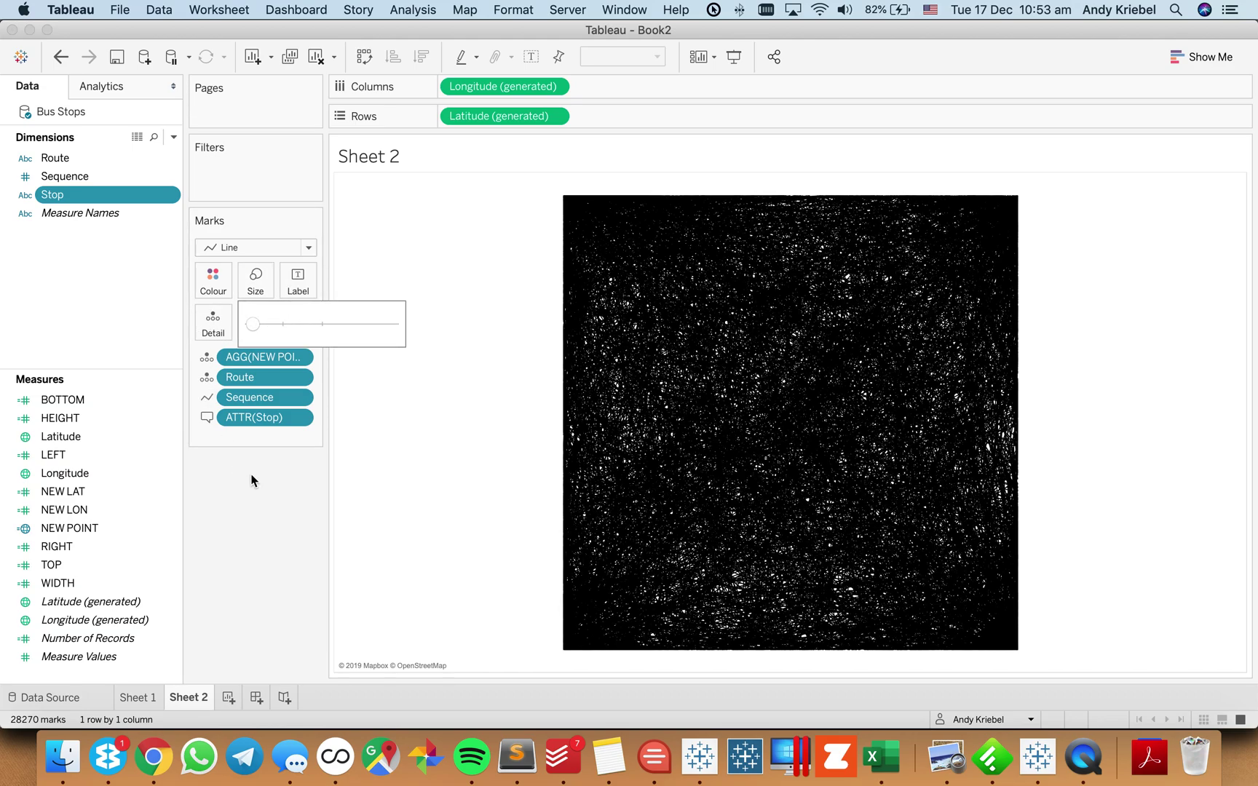
pyautogui.click(213, 281)
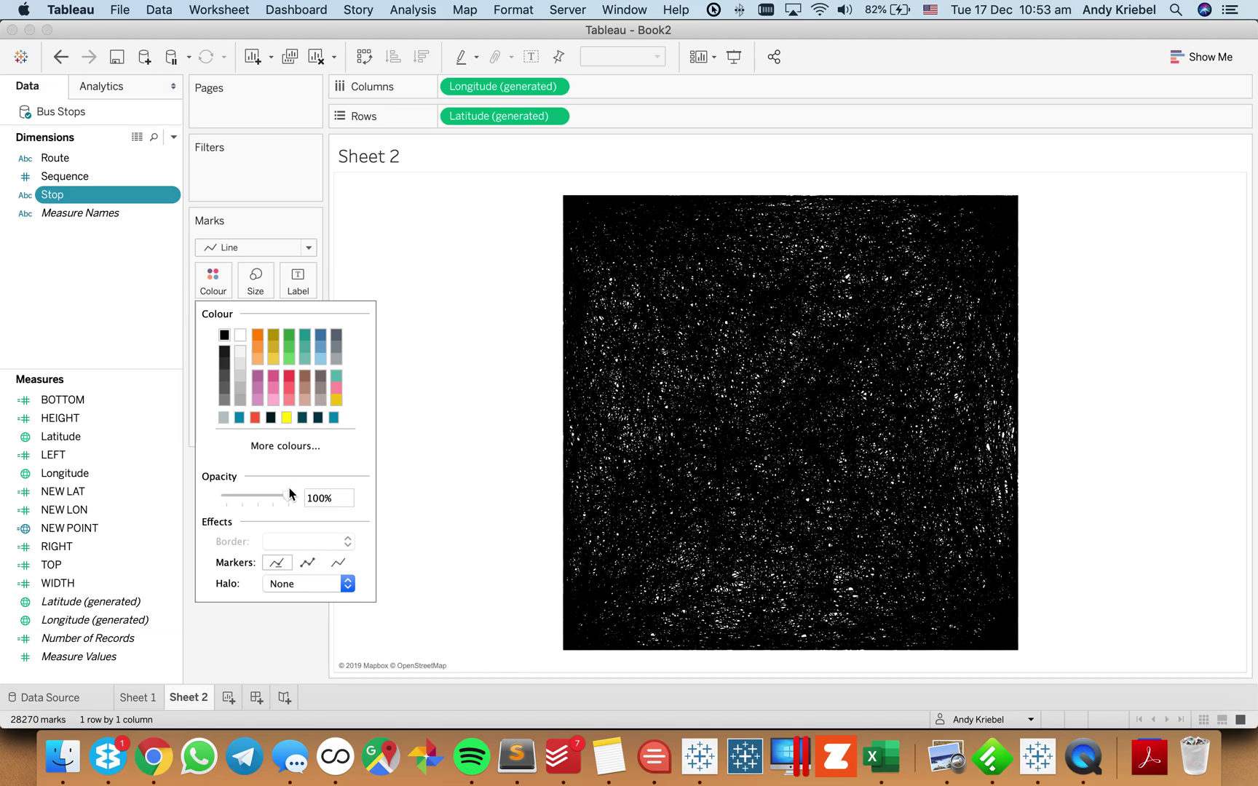
pyautogui.moveTo(281, 499); pyautogui.dragTo(244, 501)
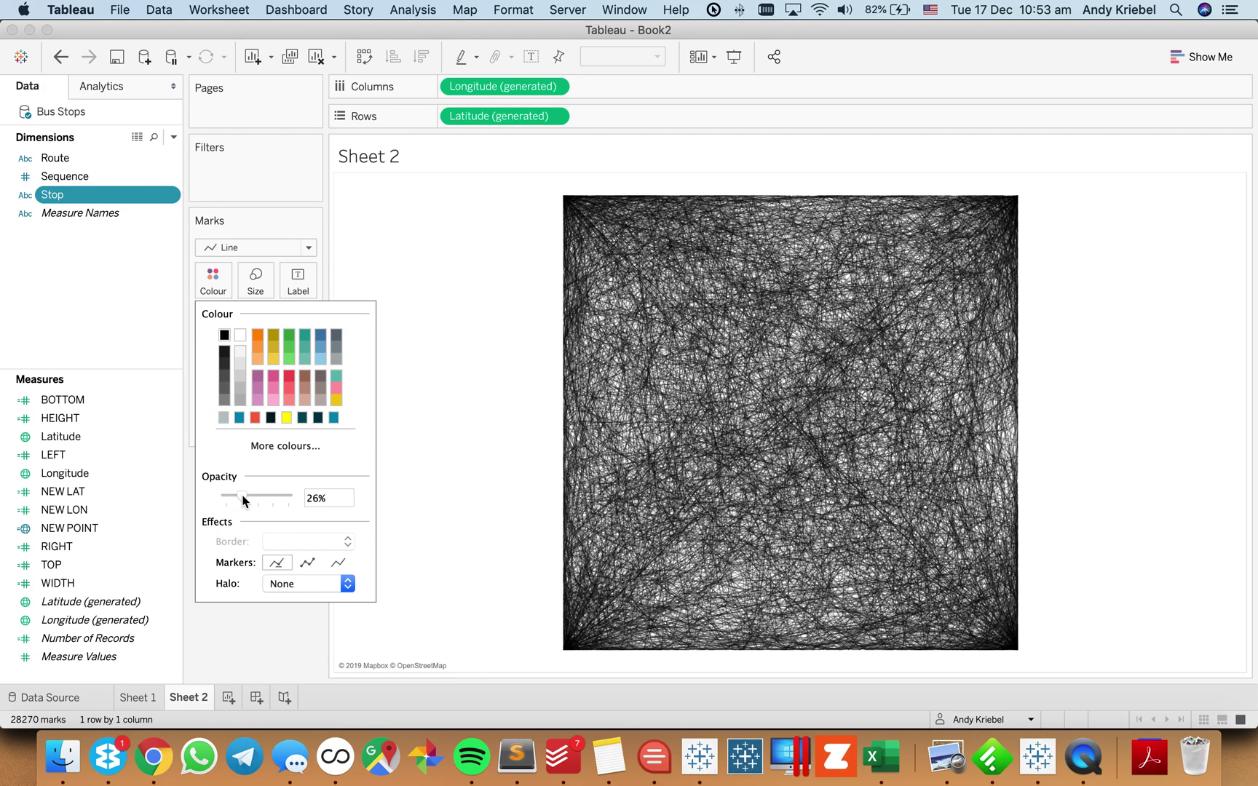
pyautogui.click(259, 641)
# - Show a highlighter for Route and use it to highlight route 5 and route 54 in turn
pyautogui.click(299, 380)
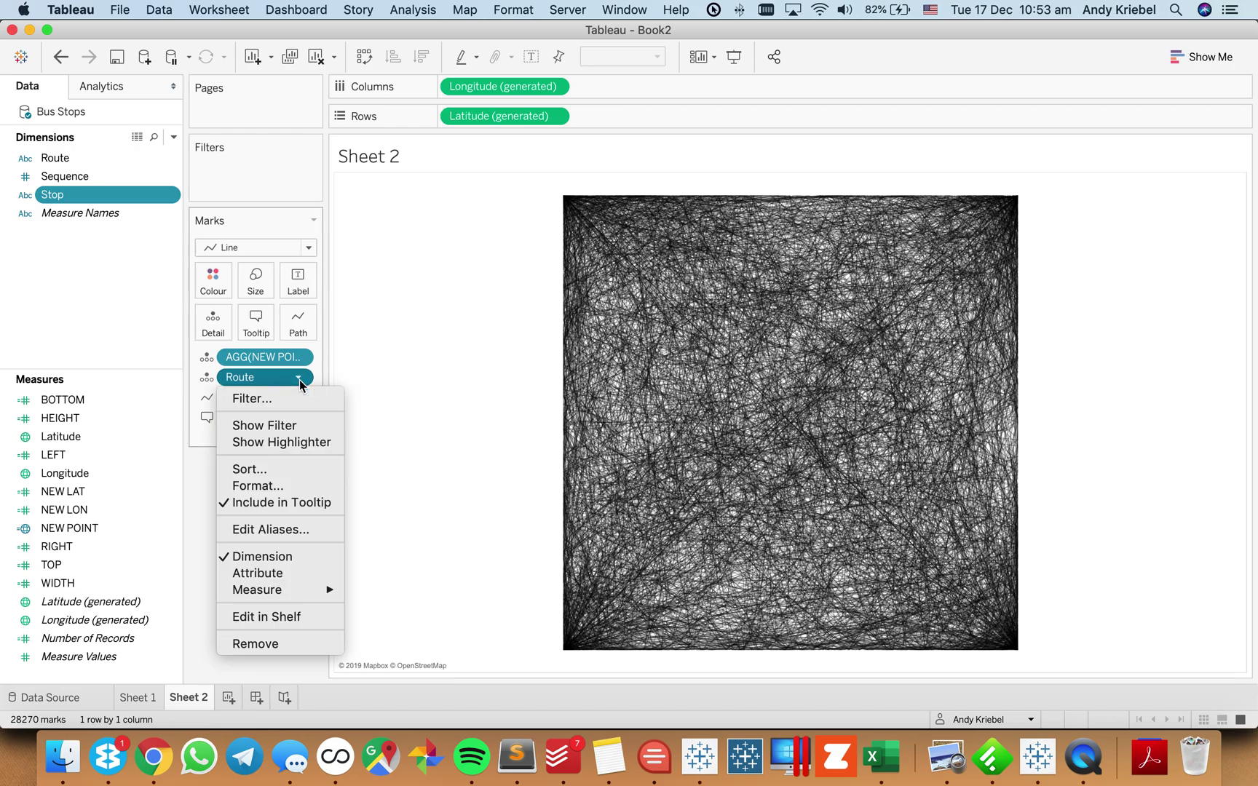
pyautogui.click(298, 444)
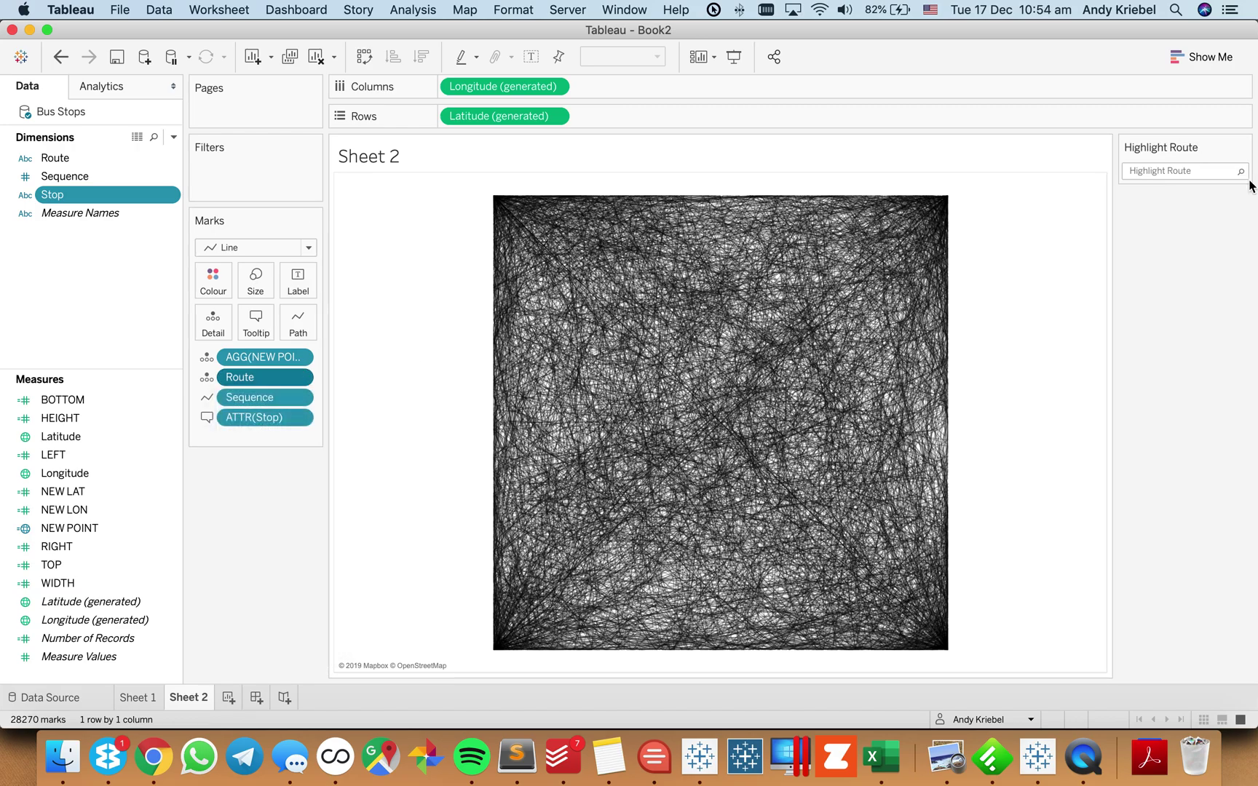
pyautogui.click(1182, 170)
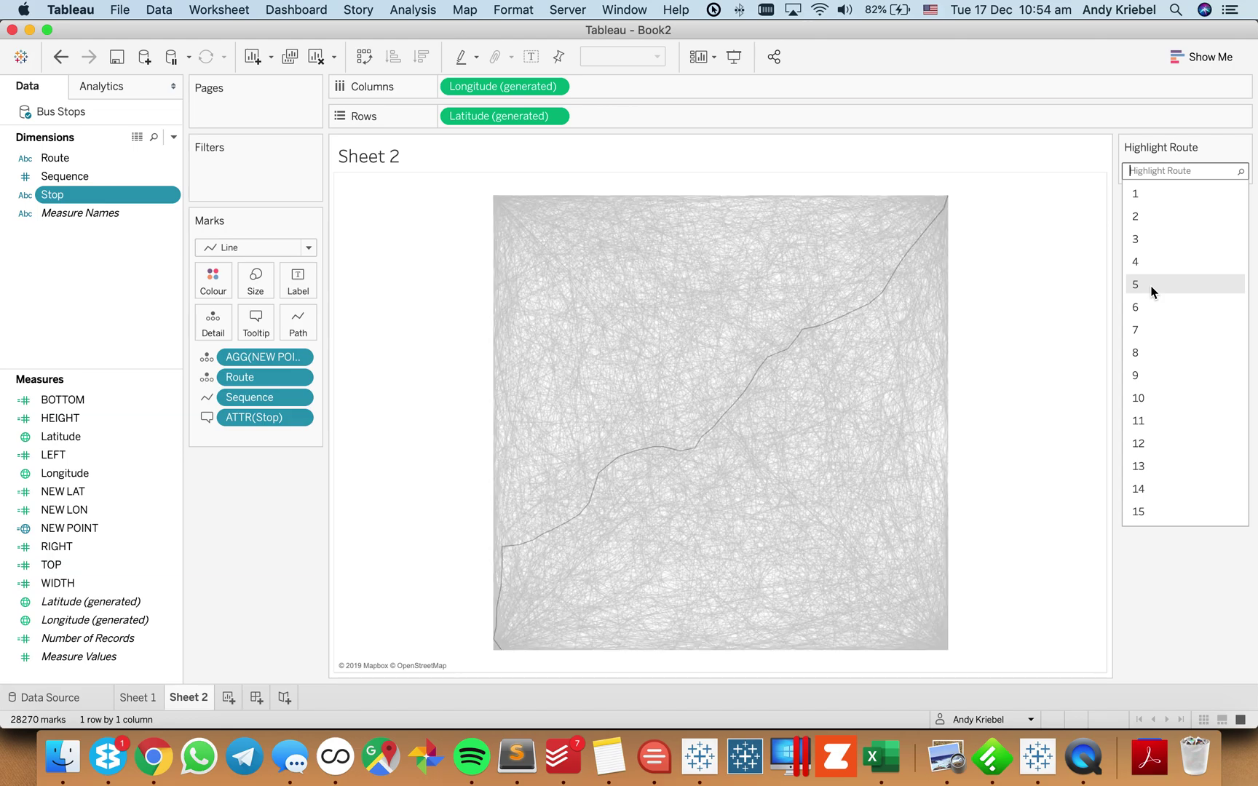
pyautogui.click(1152, 285)
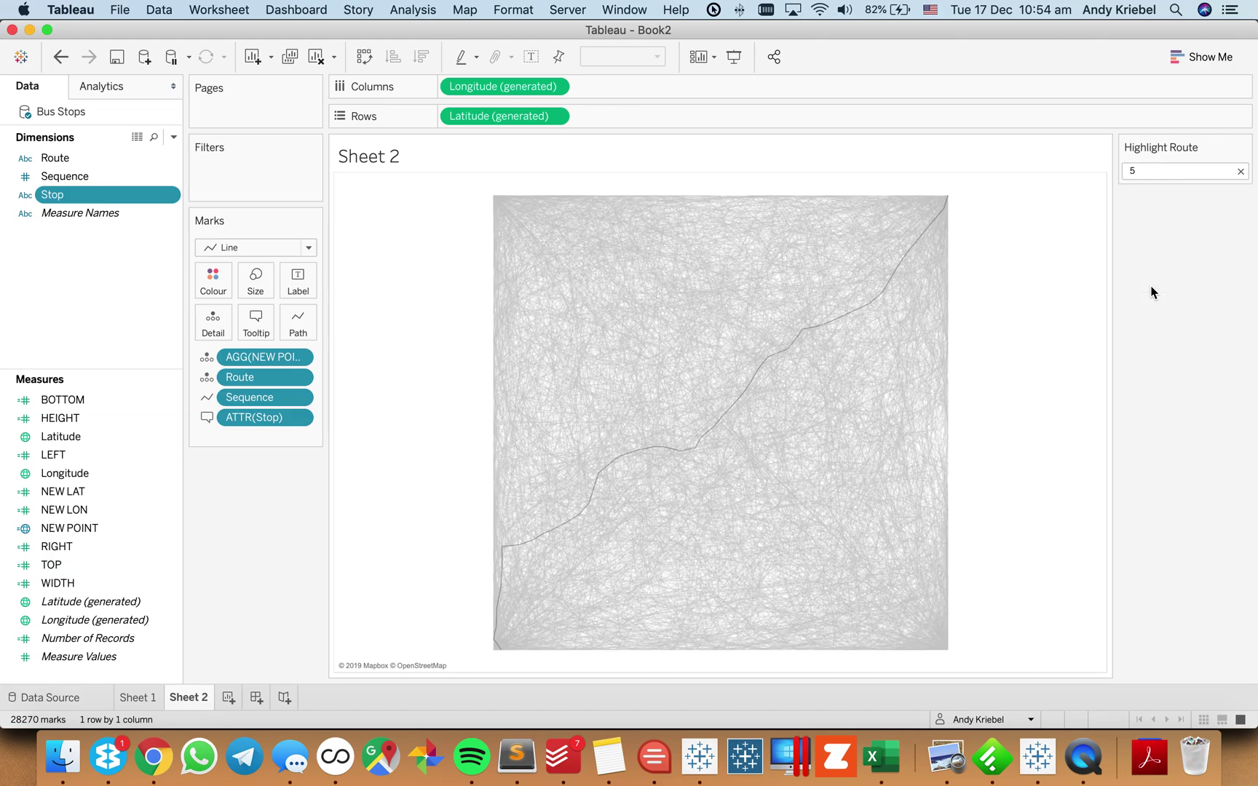
pyautogui.click(1149, 170)
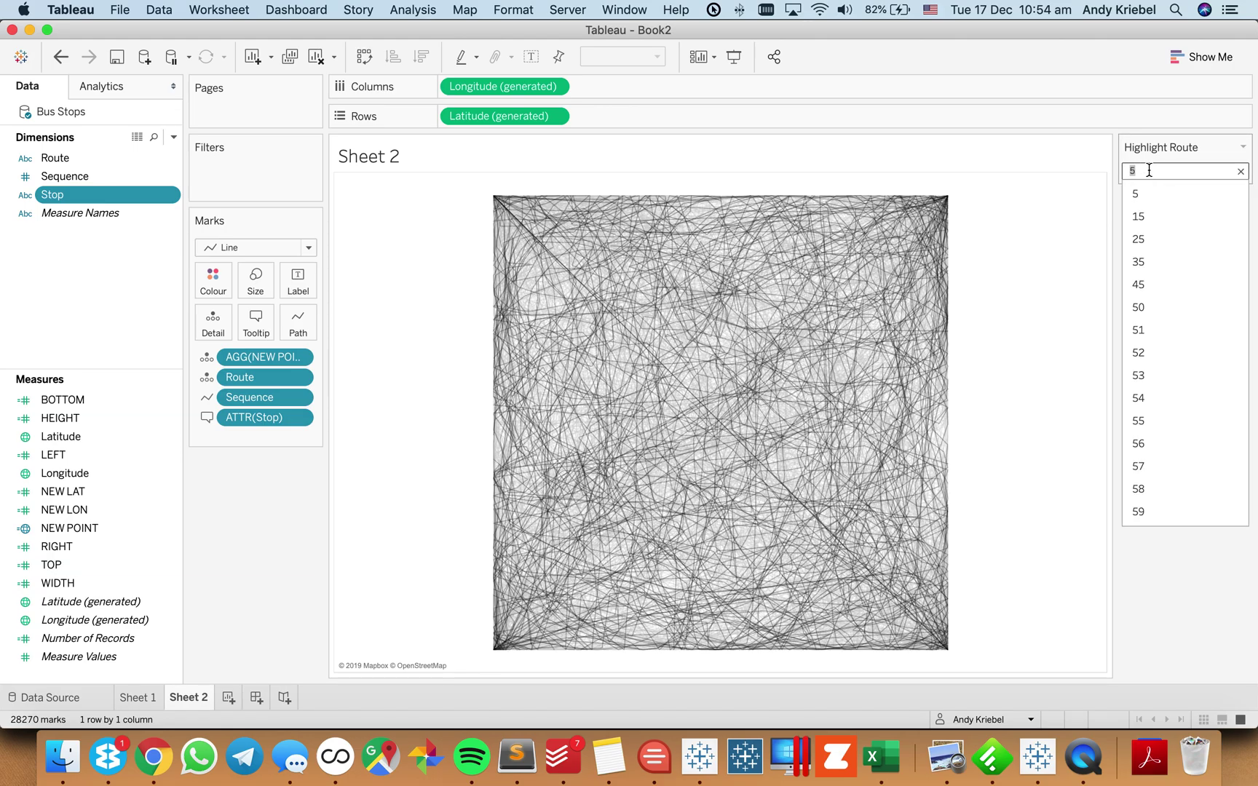
pyautogui.click(1144, 402)
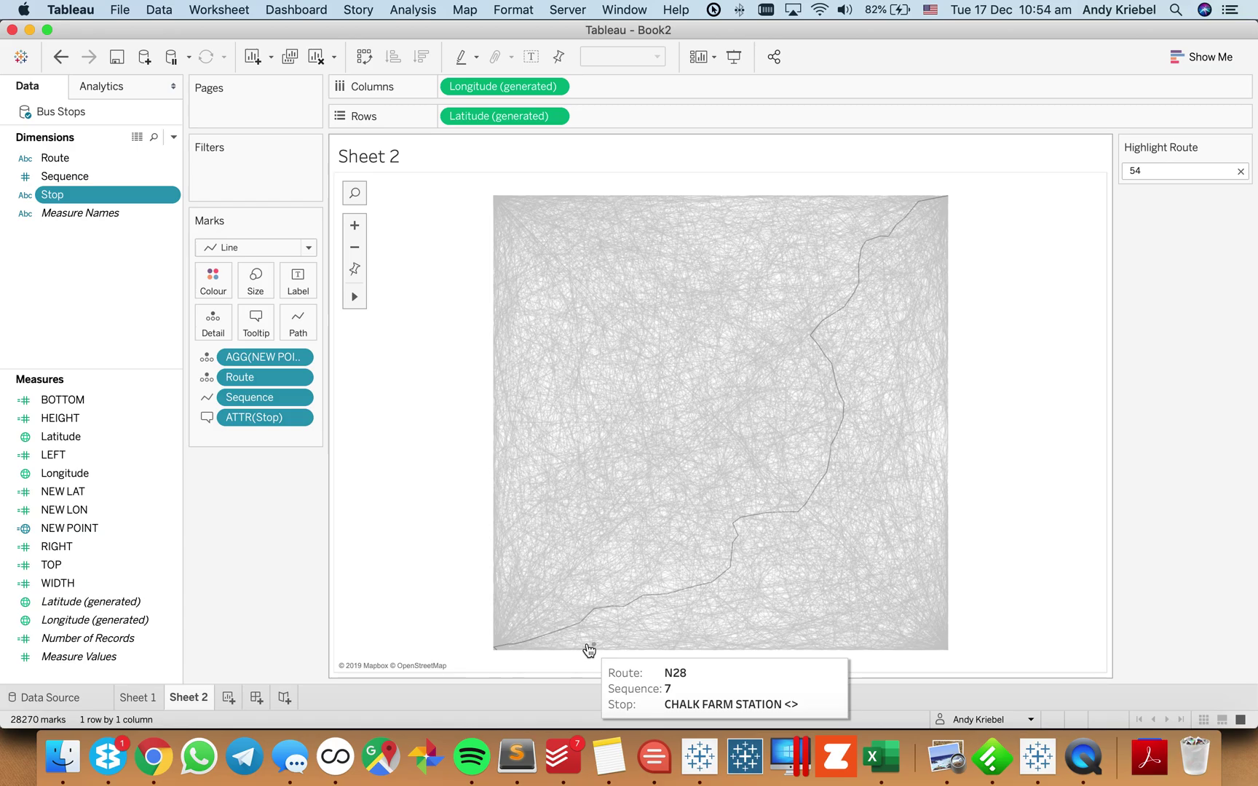
# - Highlight route 65 and route R68 in turn, and clear the highlight from the map
pyautogui.click(1154, 172)
pyautogui.write('65')
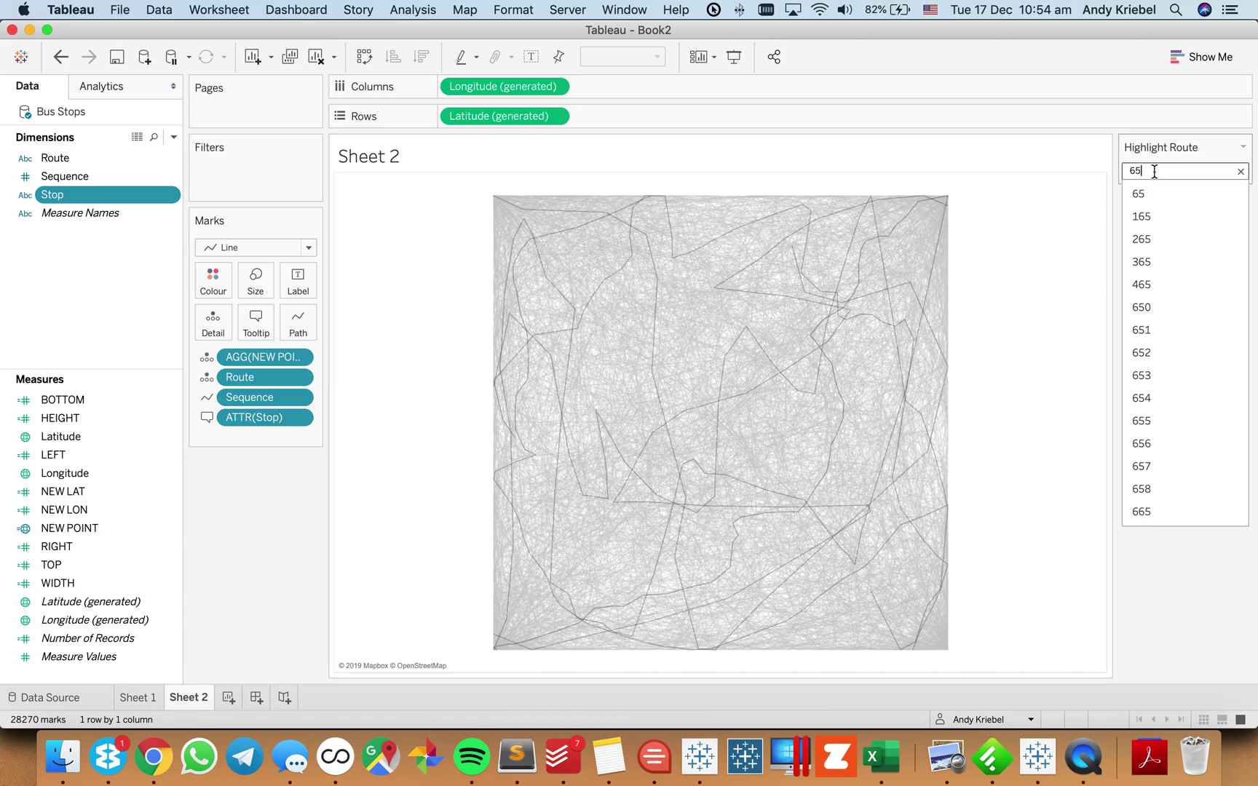
pyautogui.click(1143, 195)
pyautogui.click(1148, 170)
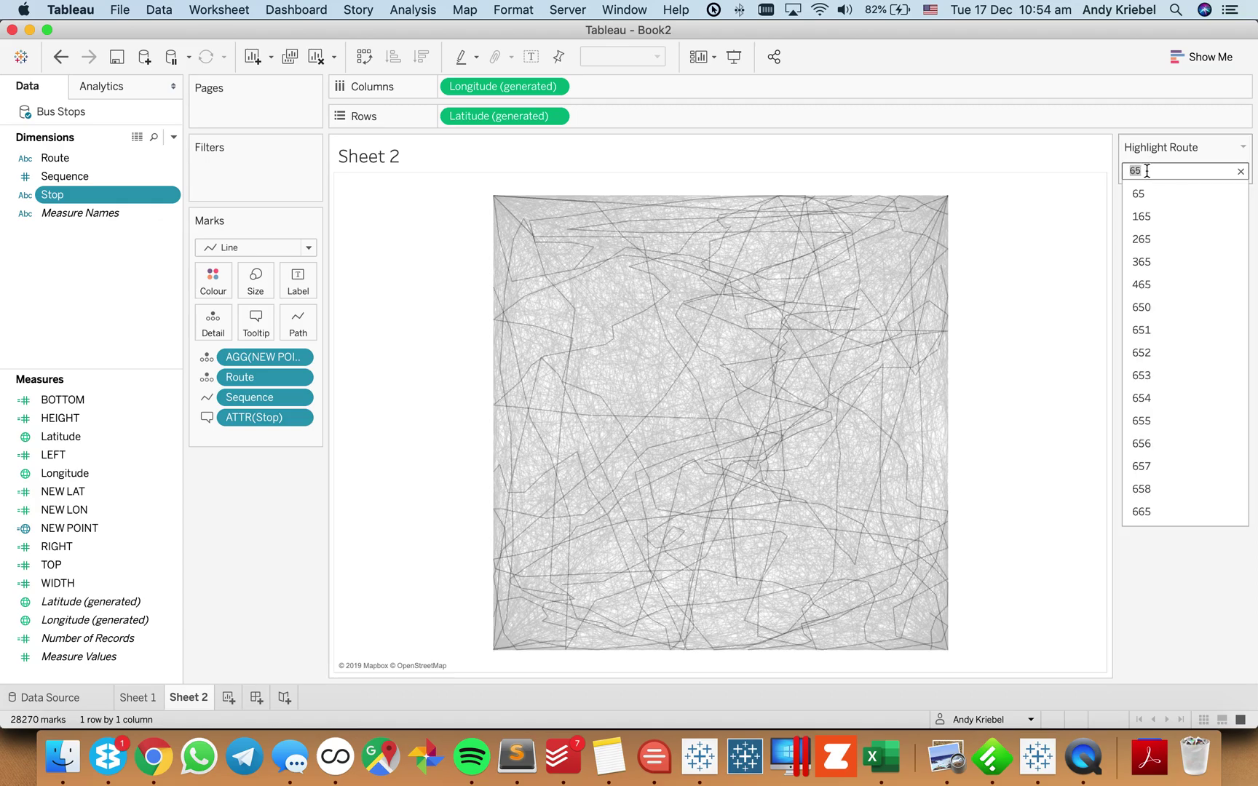
pyautogui.write('R68')
pyautogui.click(1152, 194)
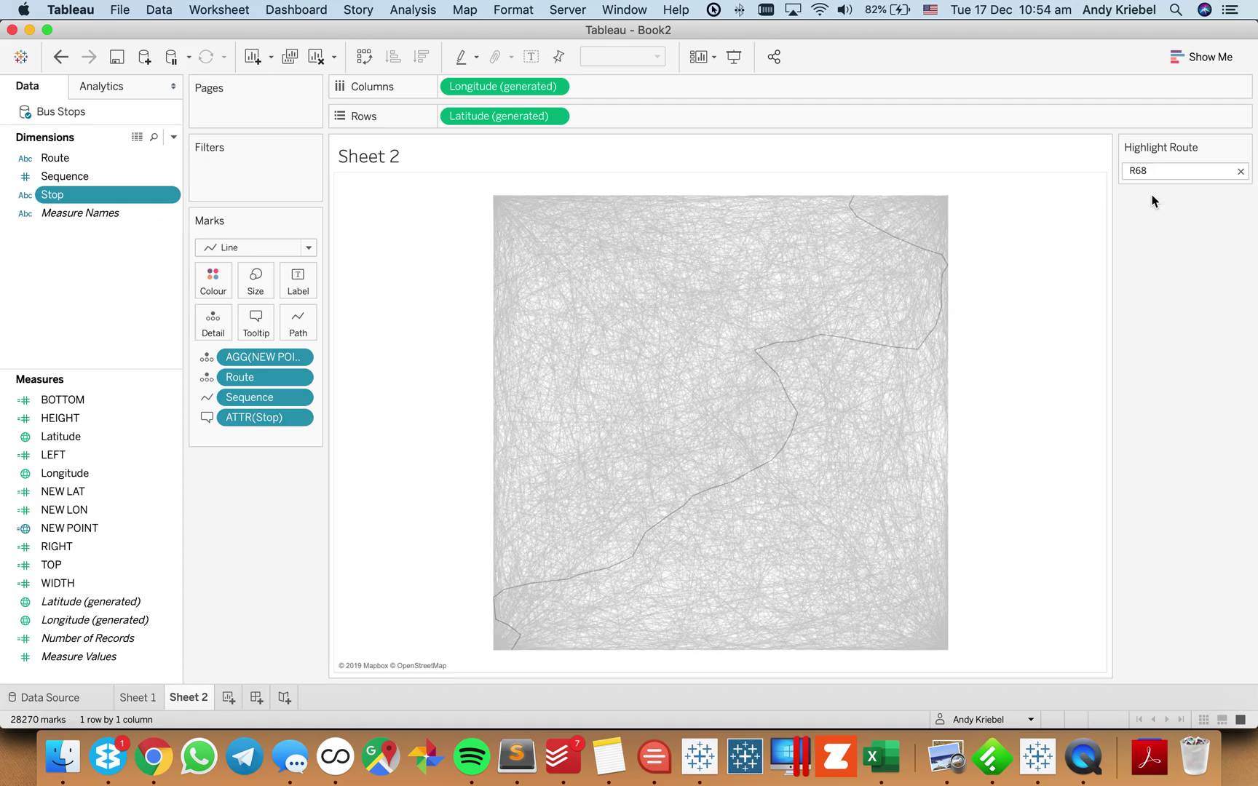
pyautogui.click(1037, 294)
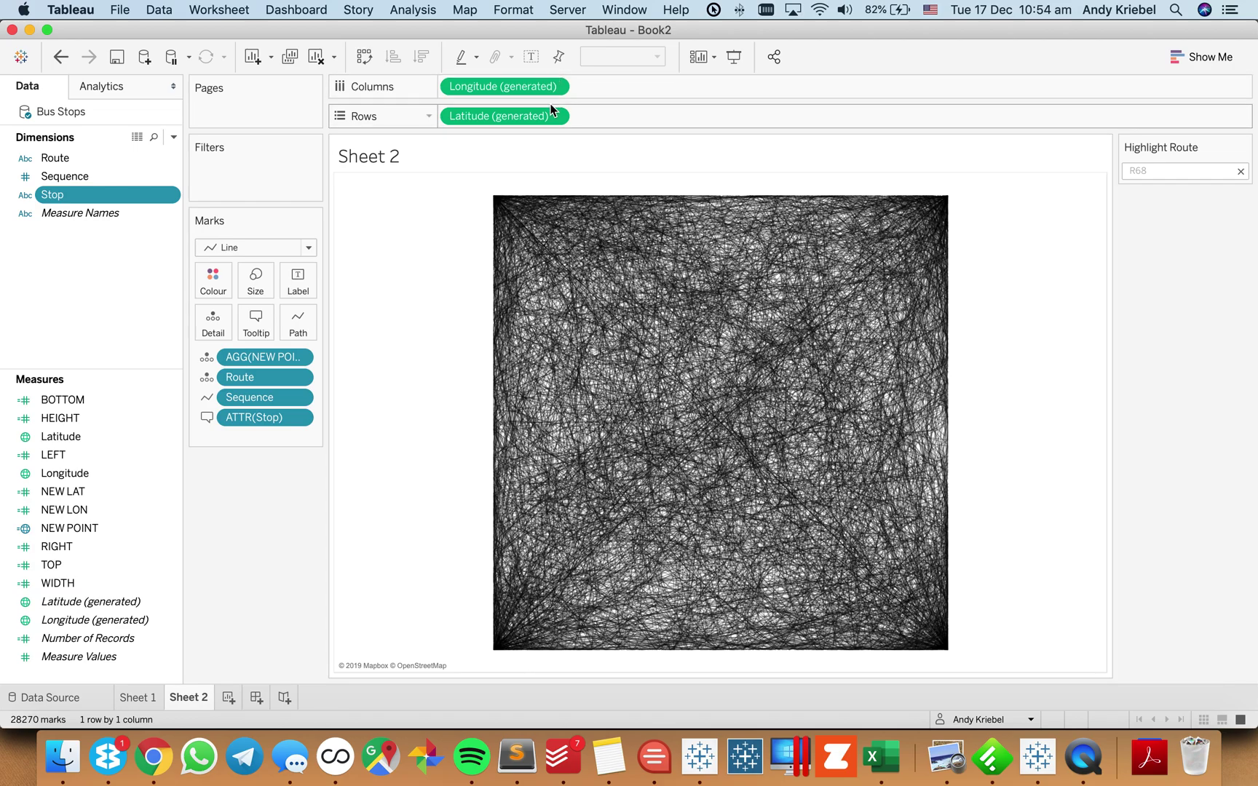
# - Add NEW LAT and NEW LON to the tooltip and inspect the values of stops at the square's upper corners
pyautogui.click(64, 493)
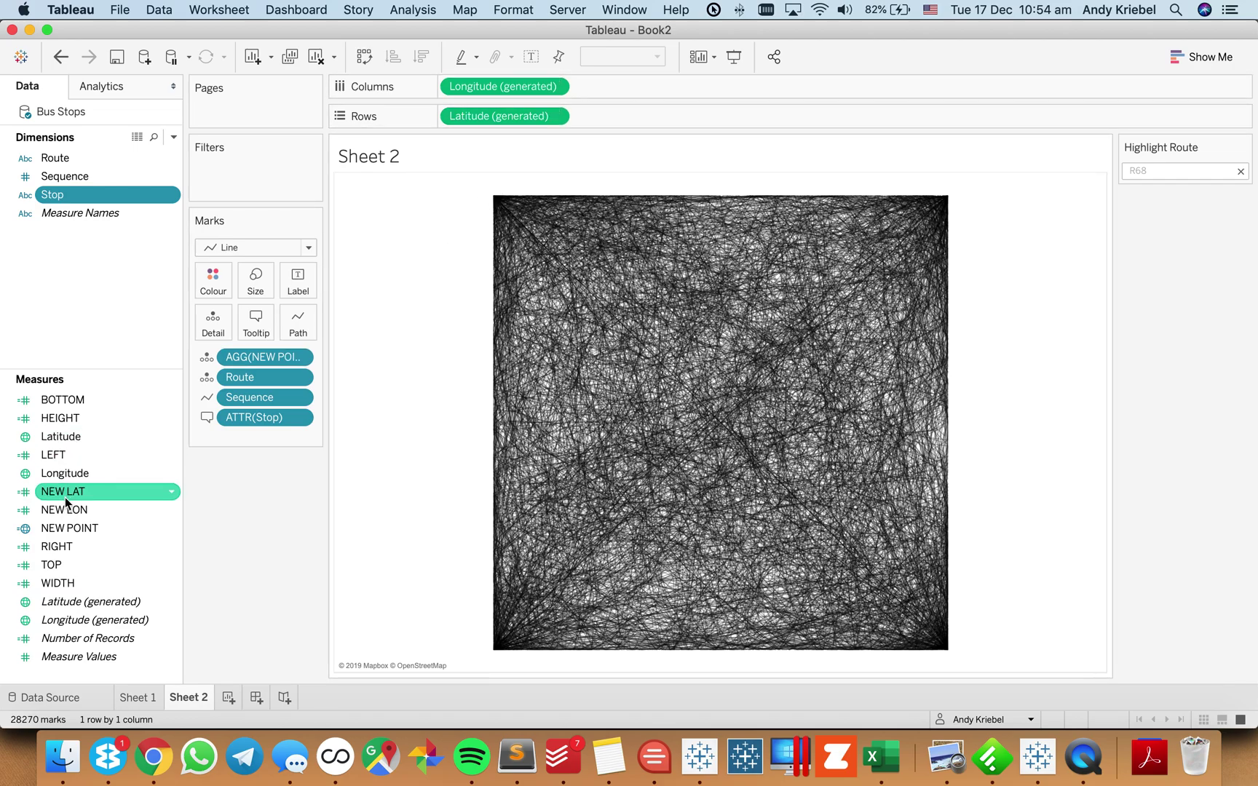
pyautogui.keyDown('shift'); pyautogui.click(67, 510); pyautogui.keyUp('shift')
pyautogui.moveTo(69, 501); pyautogui.dragTo(252, 332)
pyautogui.moveTo(497, 201)
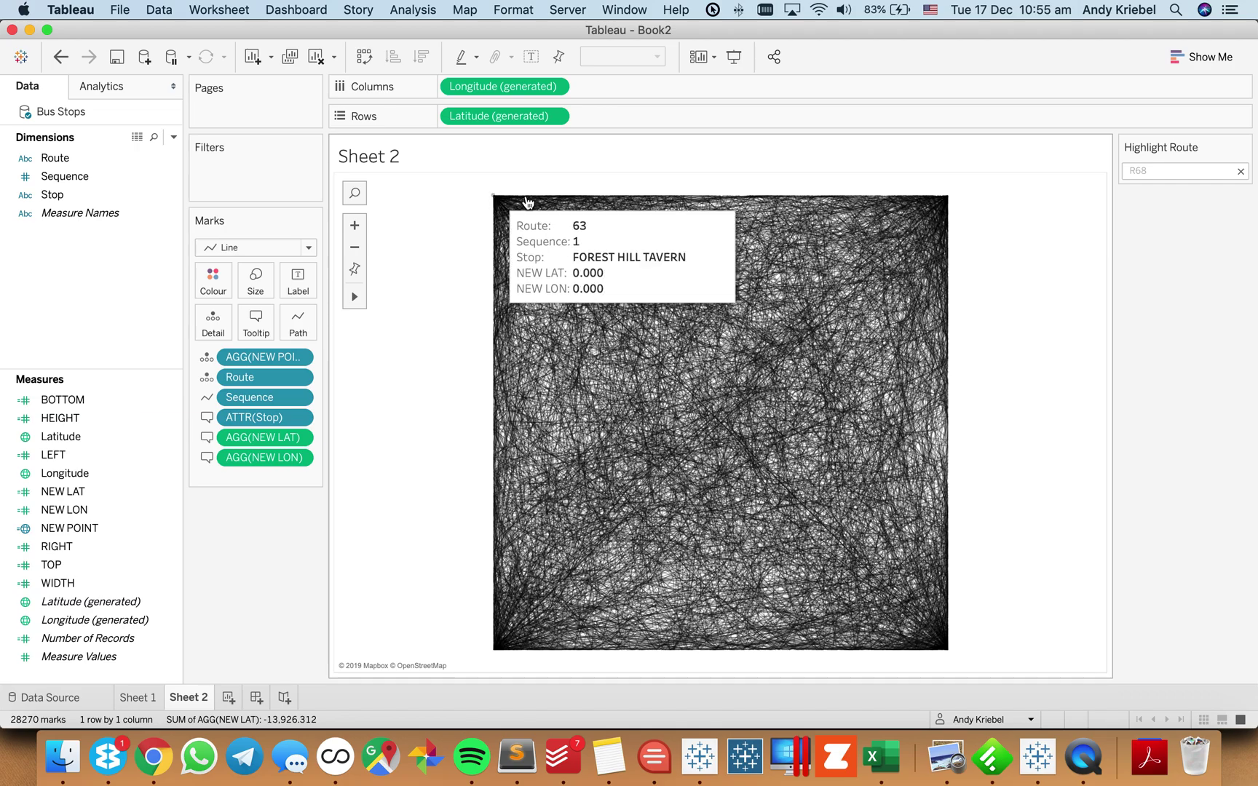
pyautogui.moveTo(951, 200)
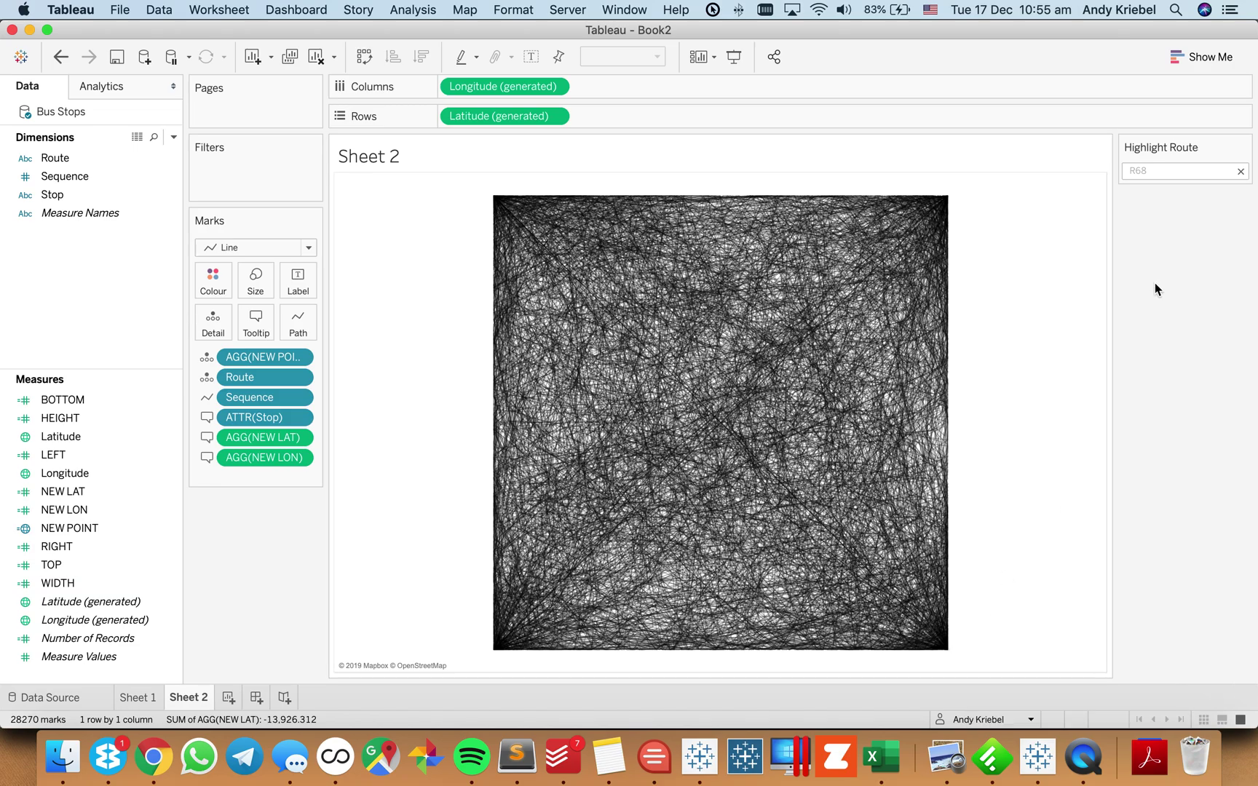
pyautogui.click(1159, 171)
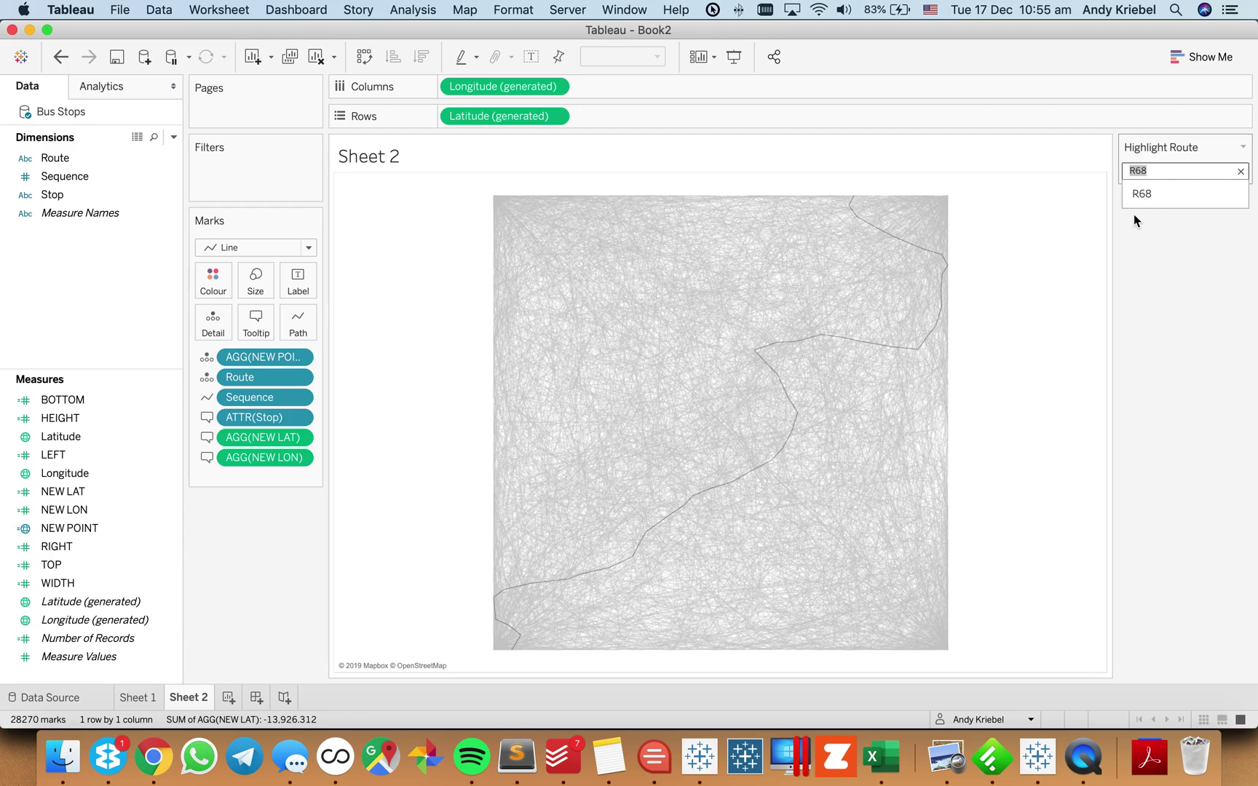
pyautogui.click(1023, 368)
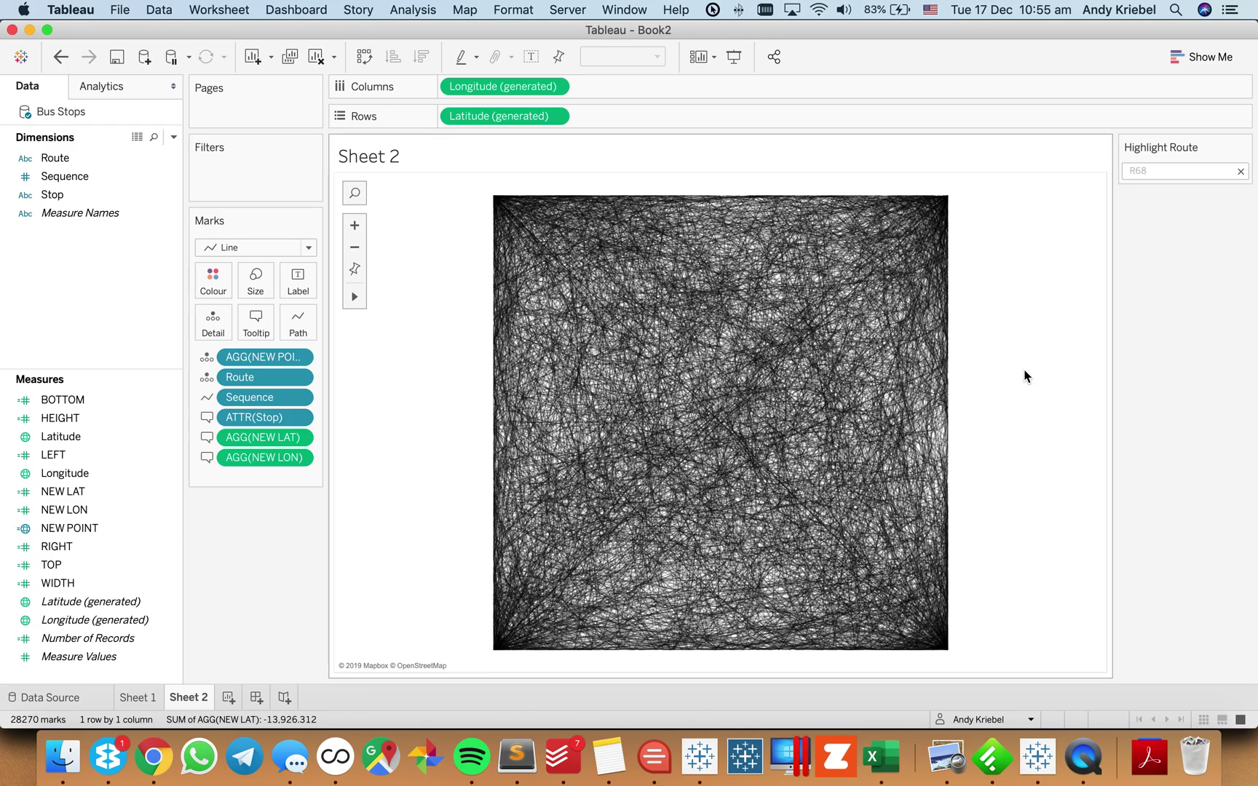